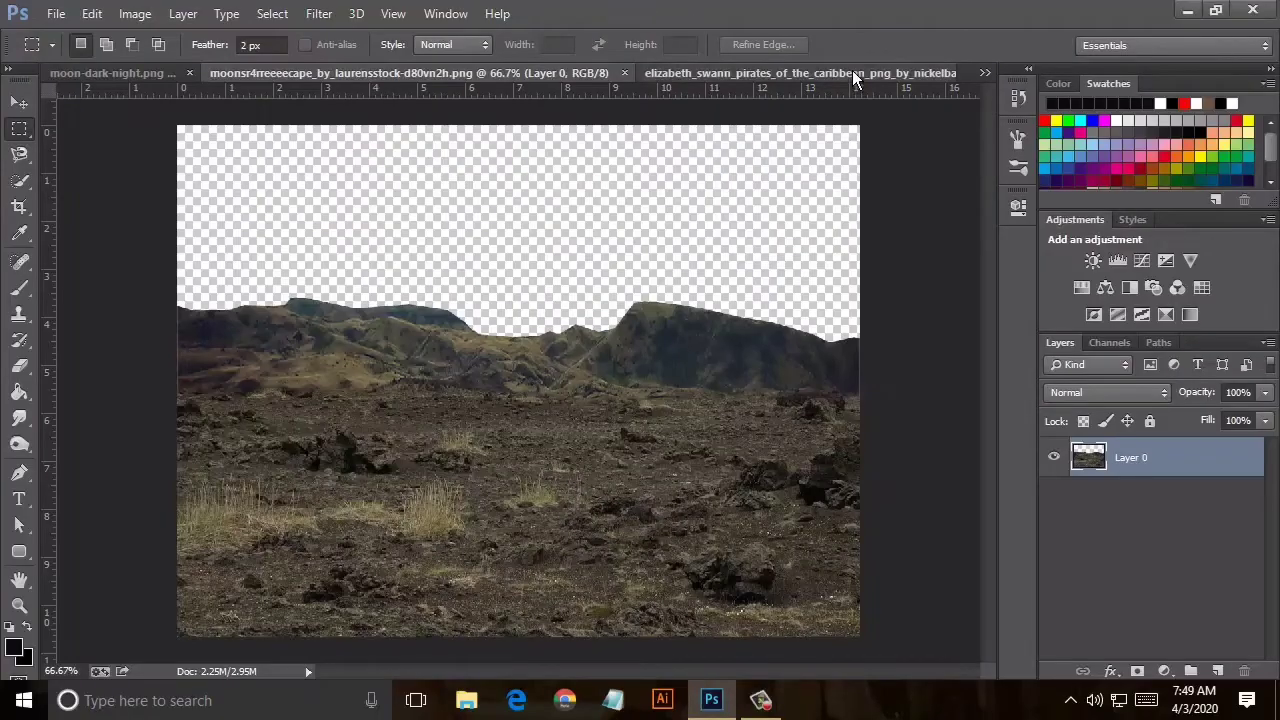
Select the entire moonlit night sky image in moon-dark-night.
click(852, 73)
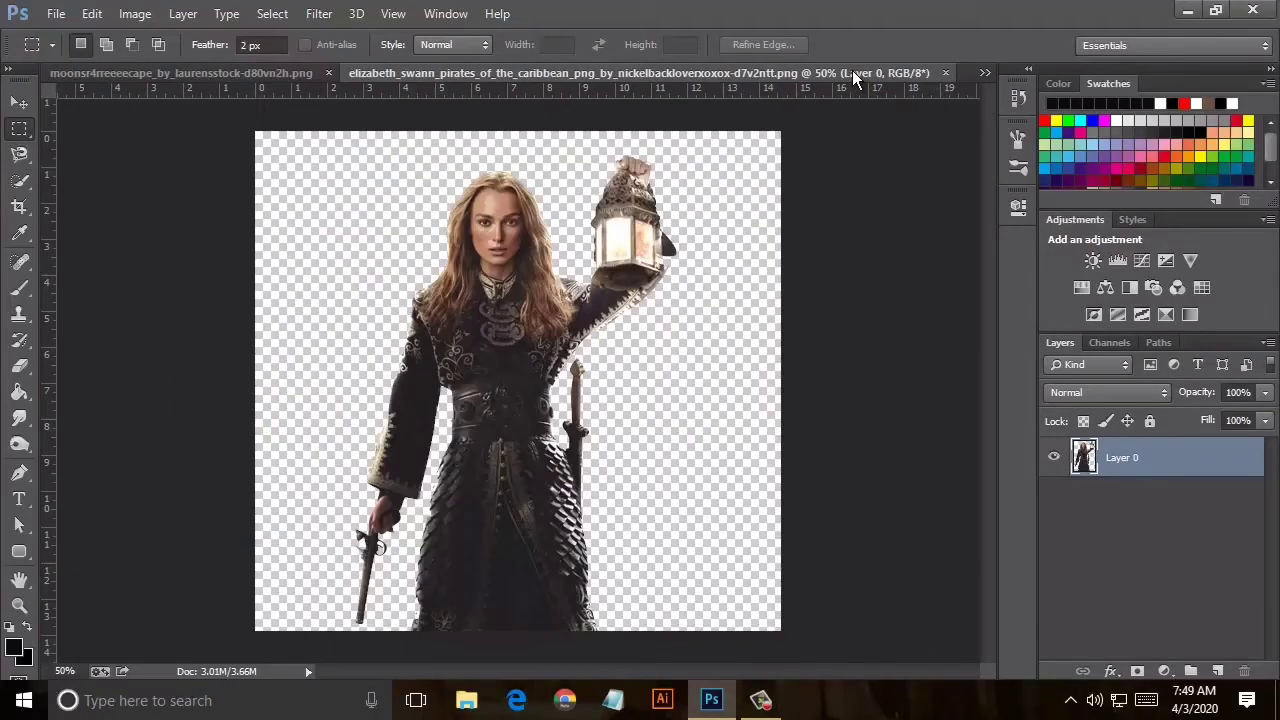
click(279, 72)
click(86, 72)
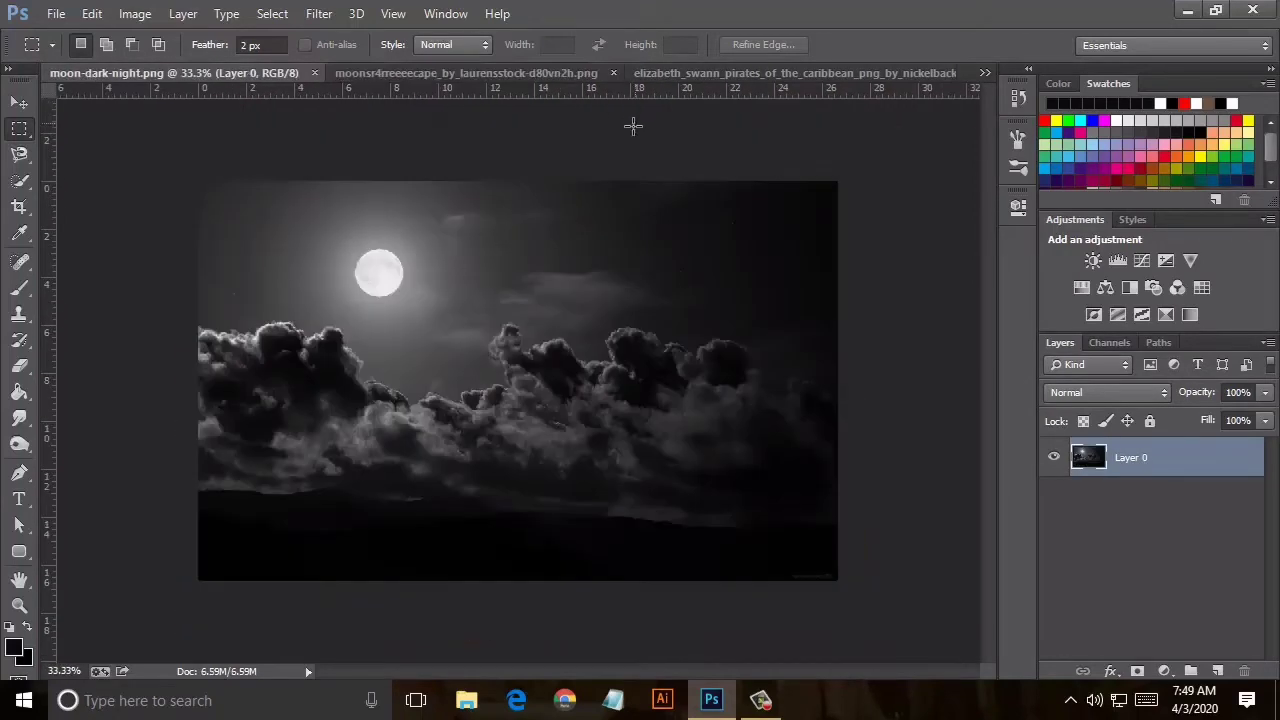
drag(198, 181, 838, 581)
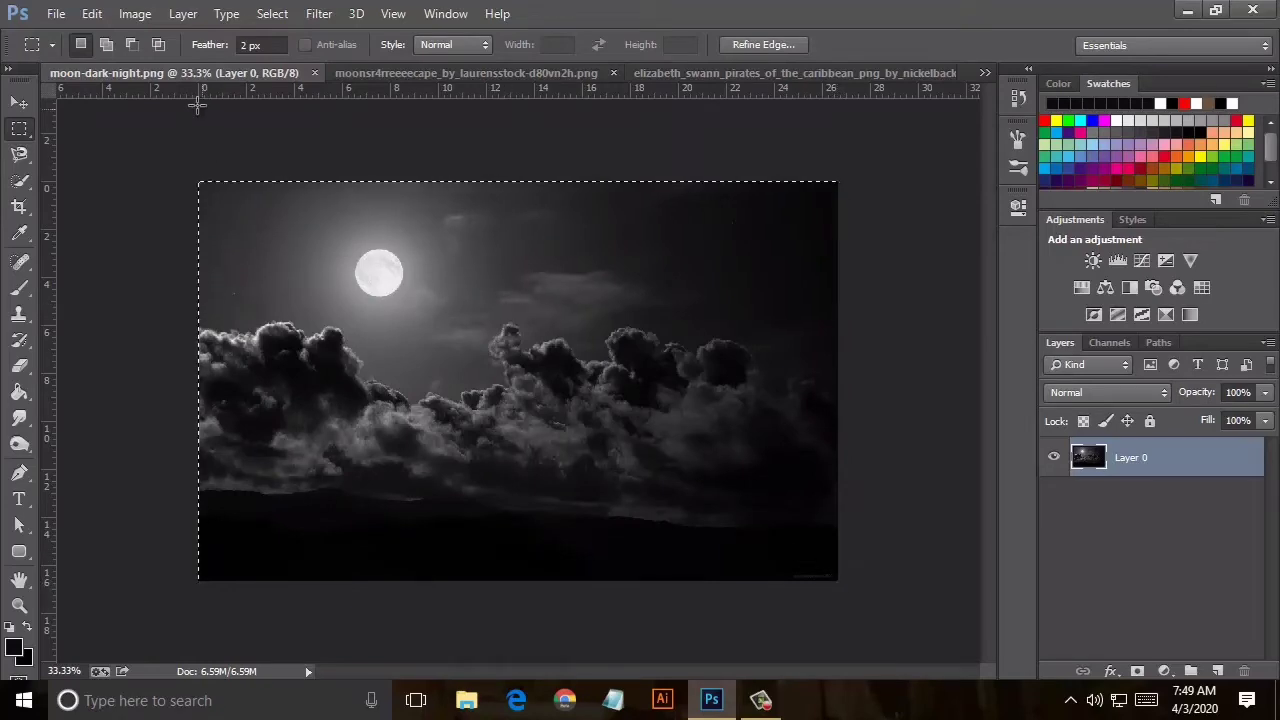
Cut the sky to the clipboard and close moon-dark-night.png without saving.
click(91, 13)
click(160, 122)
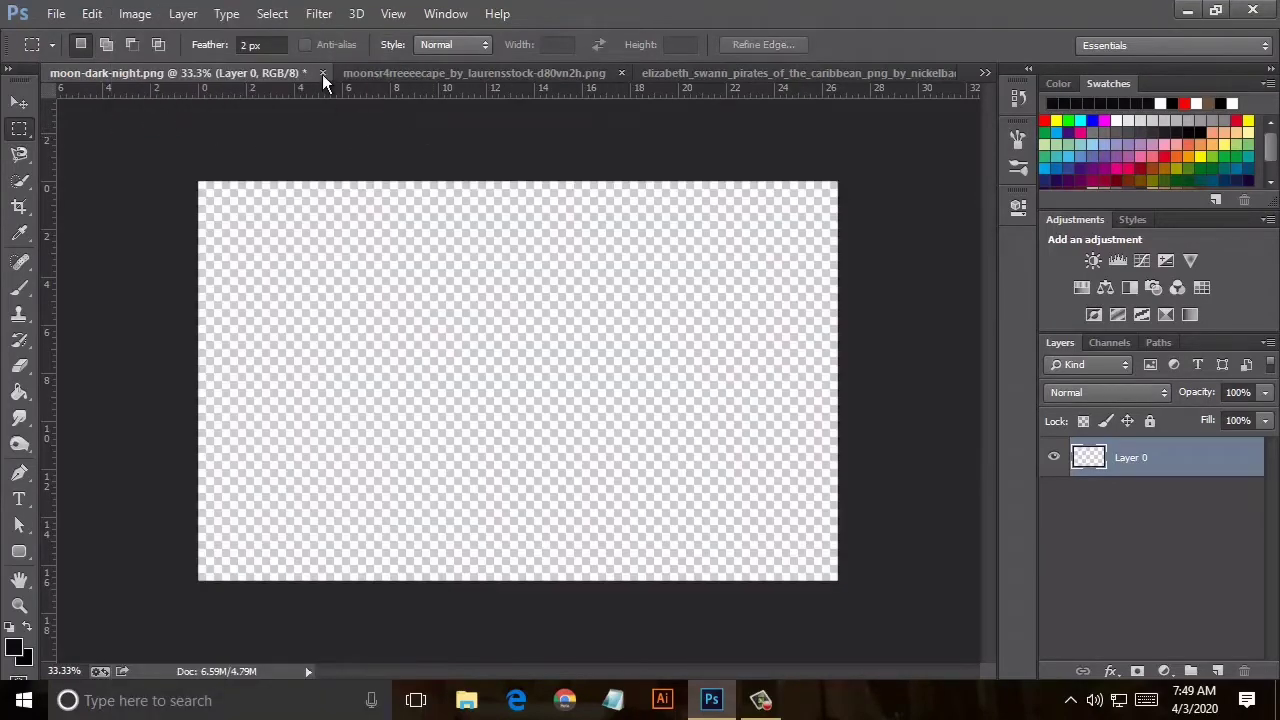
click(322, 74)
click(623, 286)
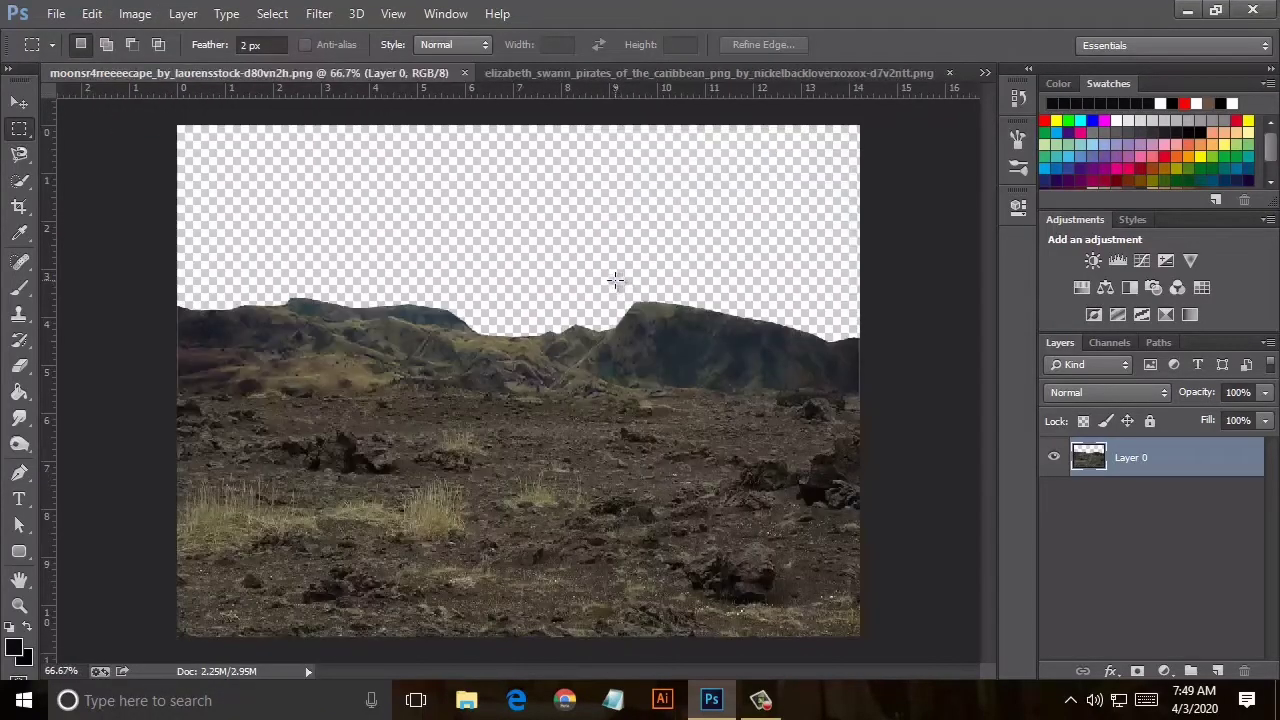
click(978, 75)
Paste the moon sky into Untitled-1 as a new layer and move it to the top-left.
click(740, 78)
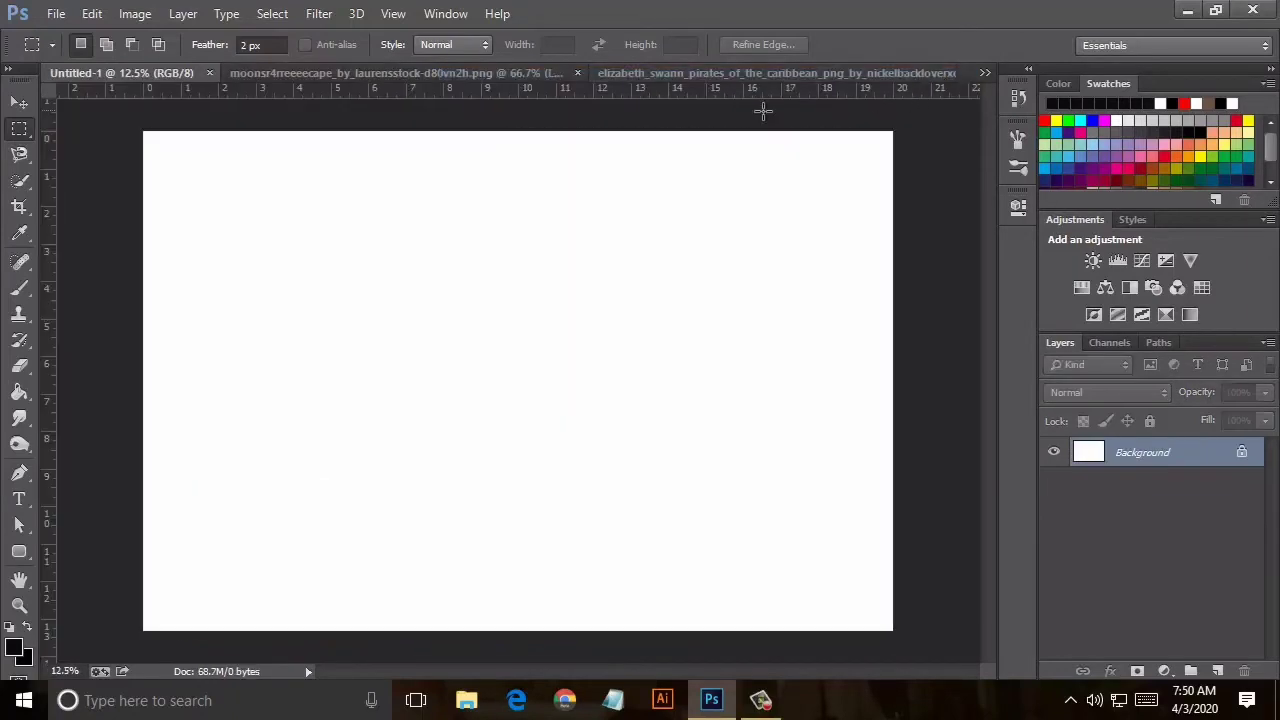
click(91, 13)
click(150, 181)
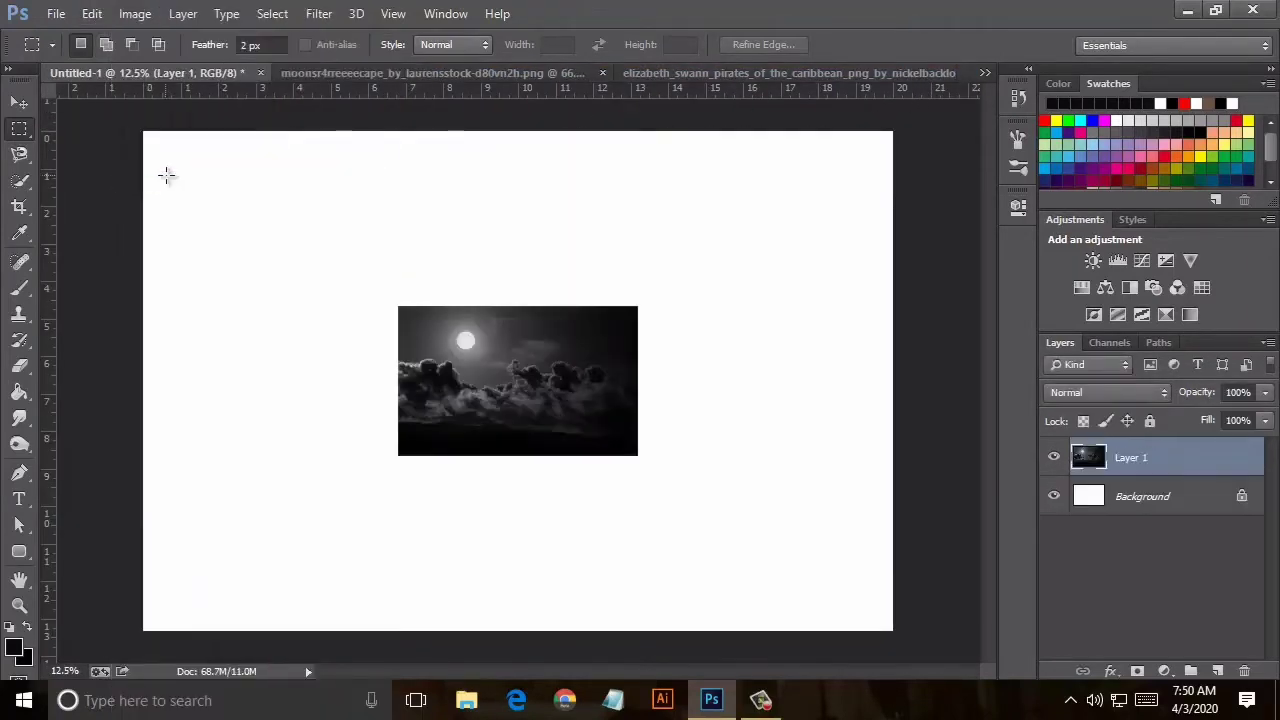
click(19, 102)
drag(461, 336, 288, 183)
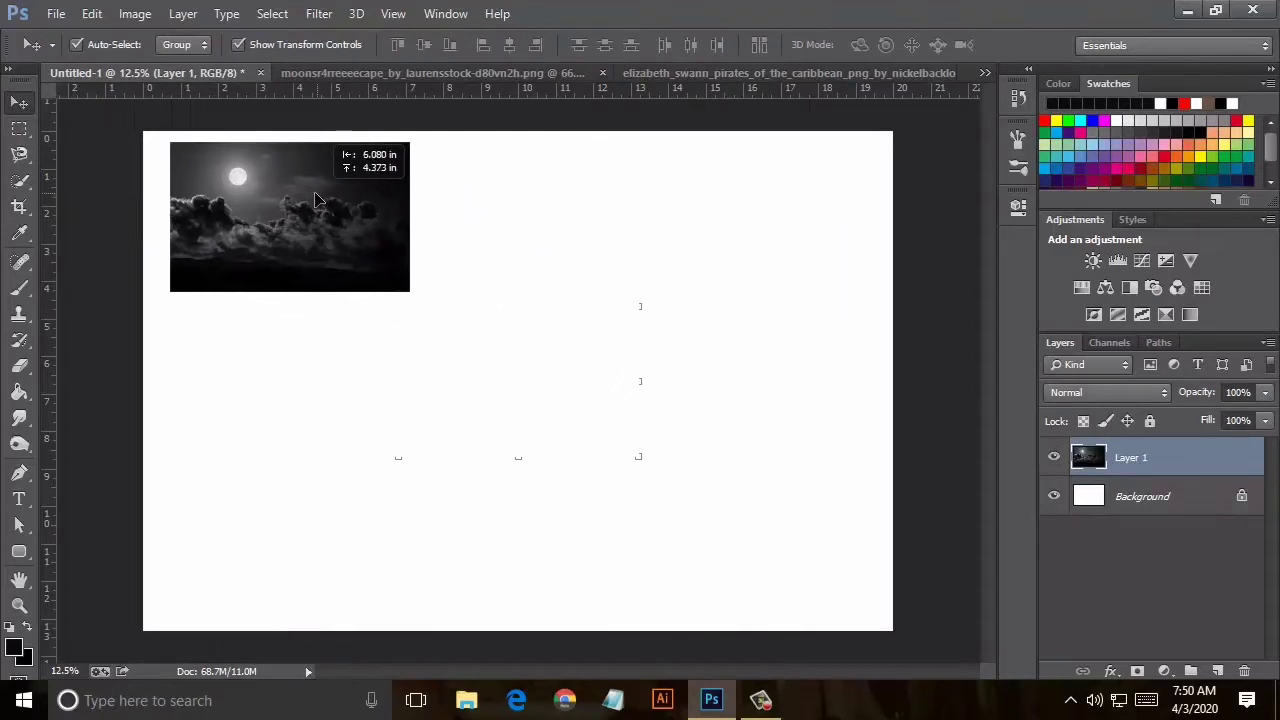
Stretch the sky layer across the full canvas width and down the upper part, then apply.
click(386, 205)
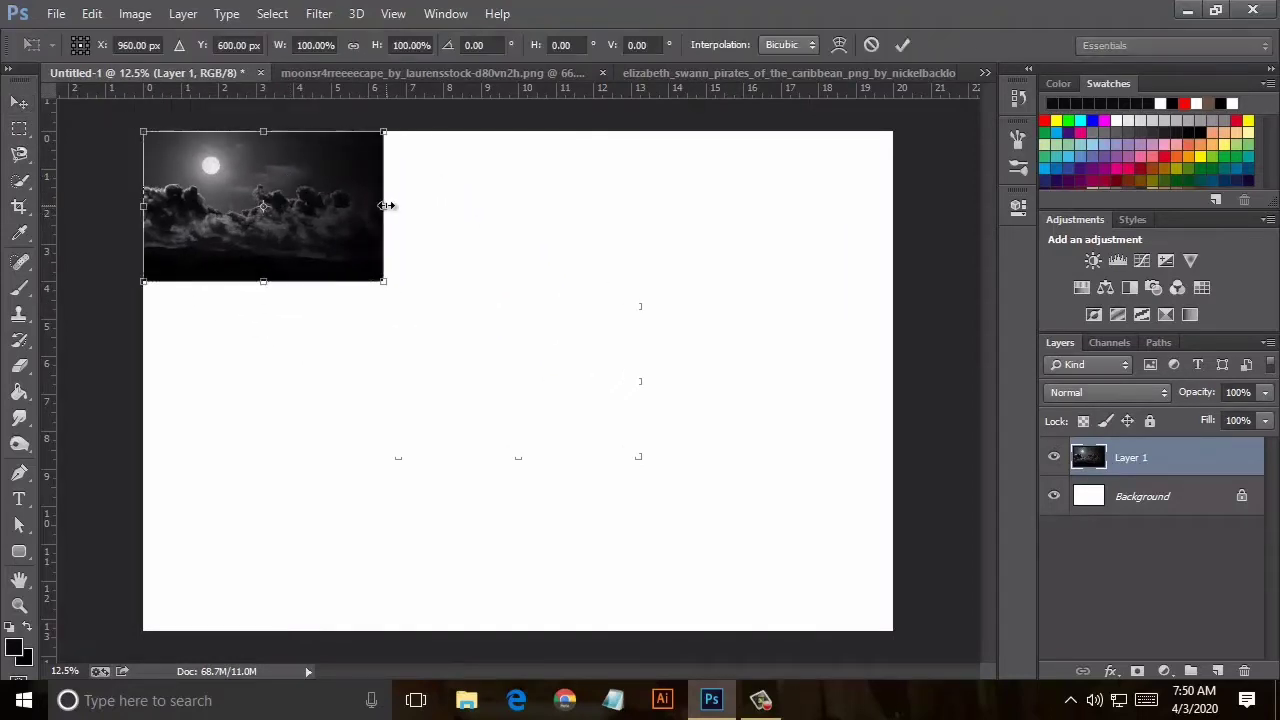
drag(390, 205, 893, 205)
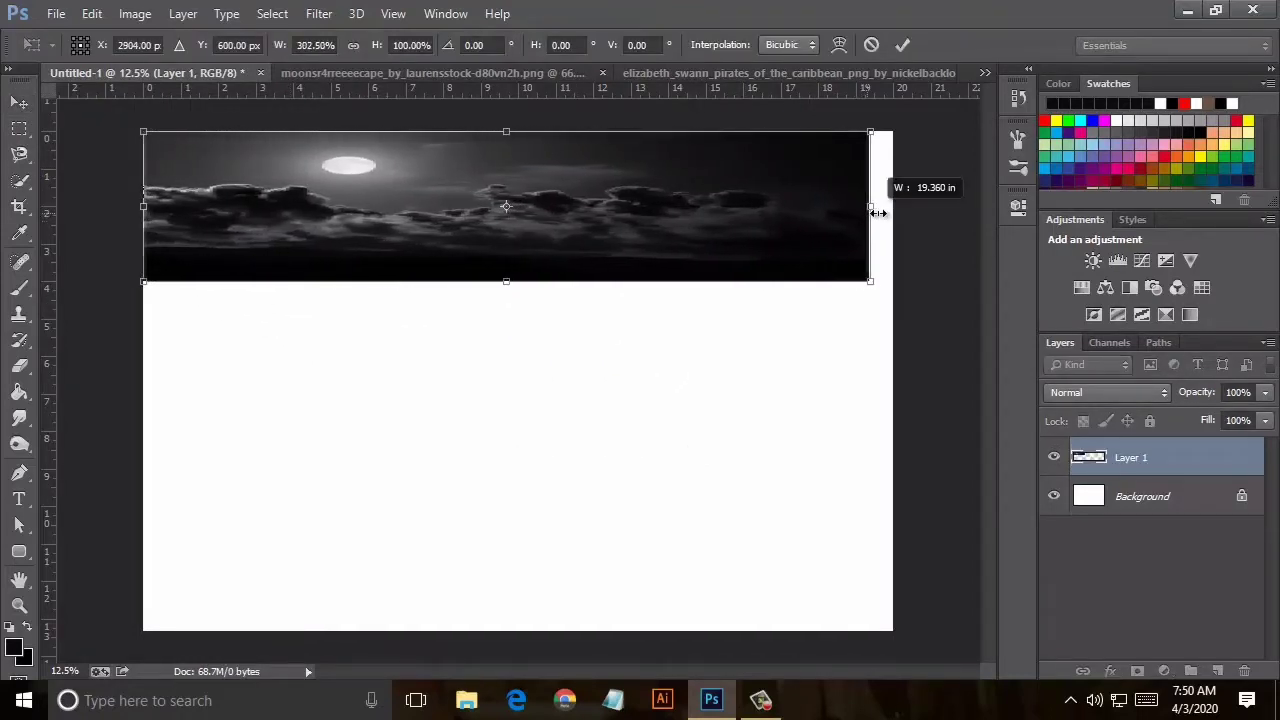
drag(518, 281, 514, 451)
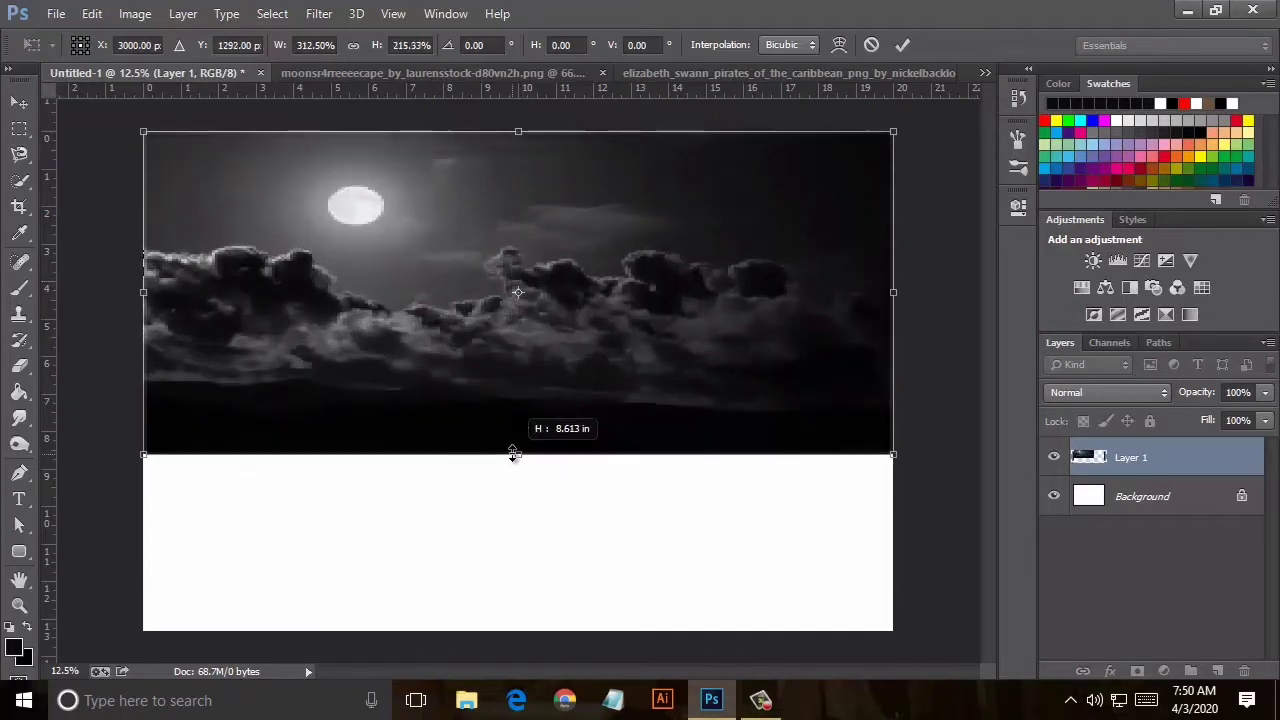
click(18, 102)
click(551, 278)
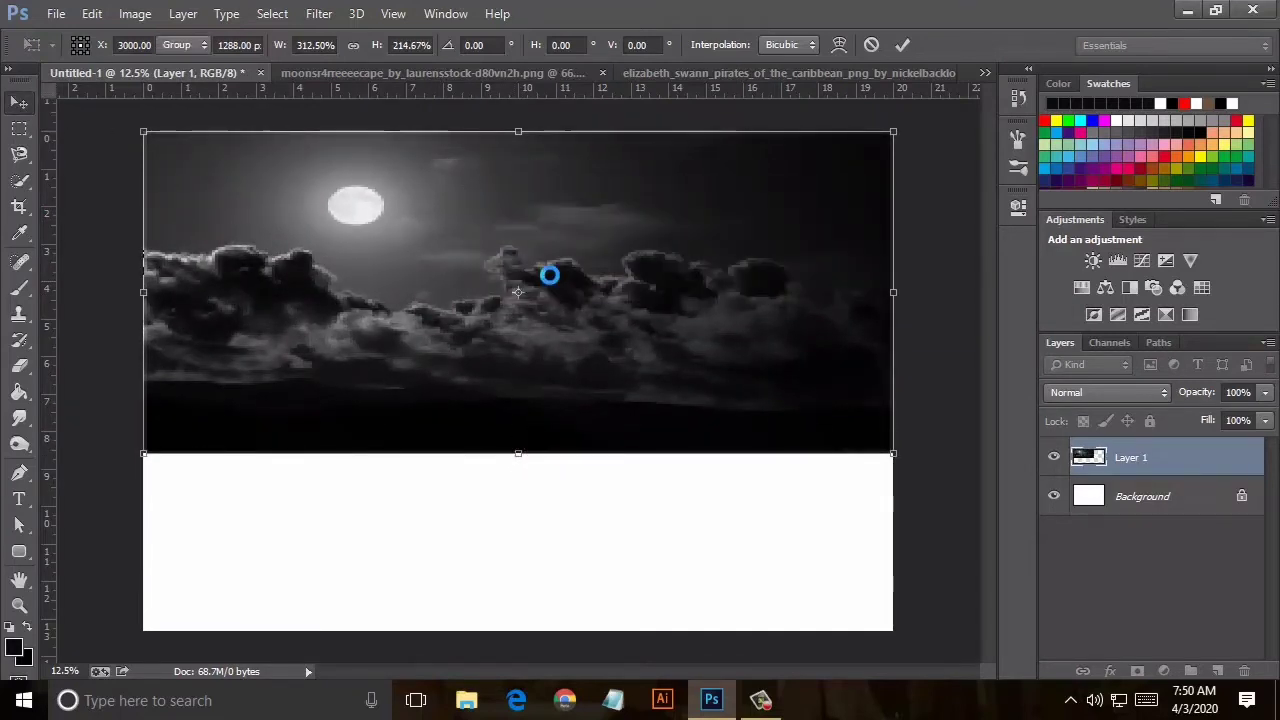
click(415, 73)
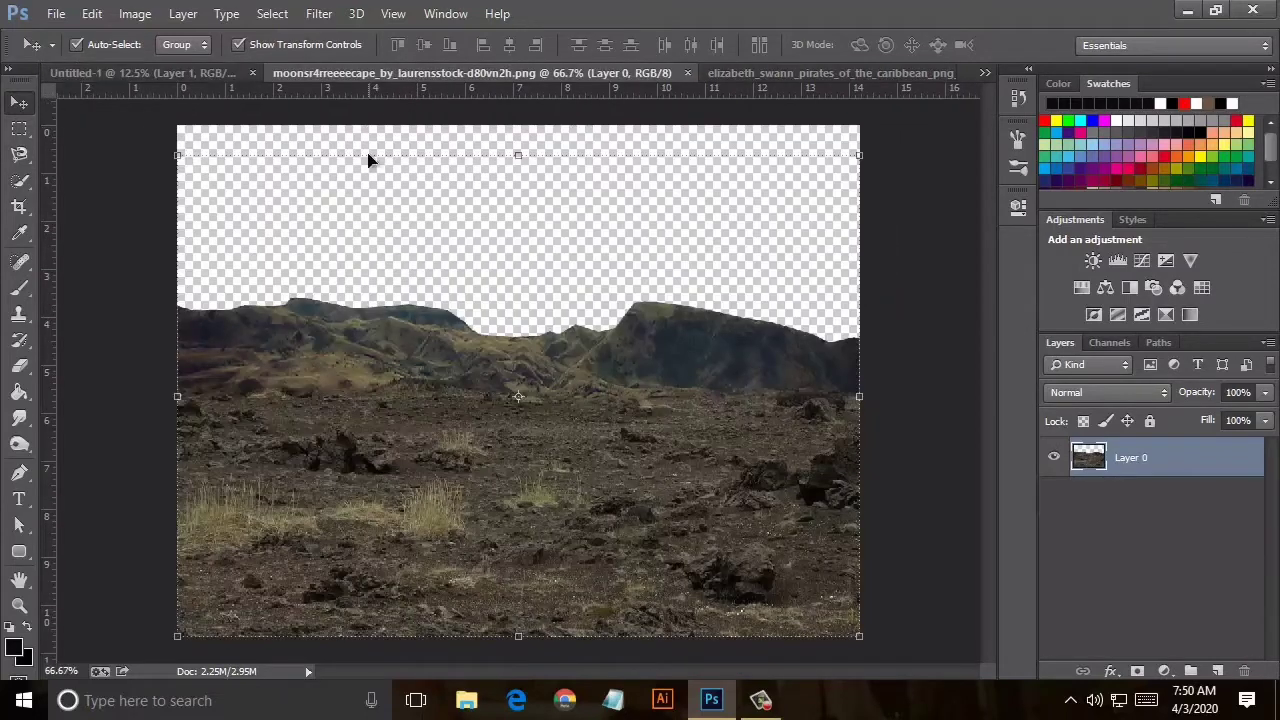
Bring the landscape layer into Untitled-1 and stretch it over the lower canvas.
mouse_move(335, 420)
mouse_down()
mouse_move(415, 458)
mouse_move(143, 449)
mouse_up()
key(ctrl+t)
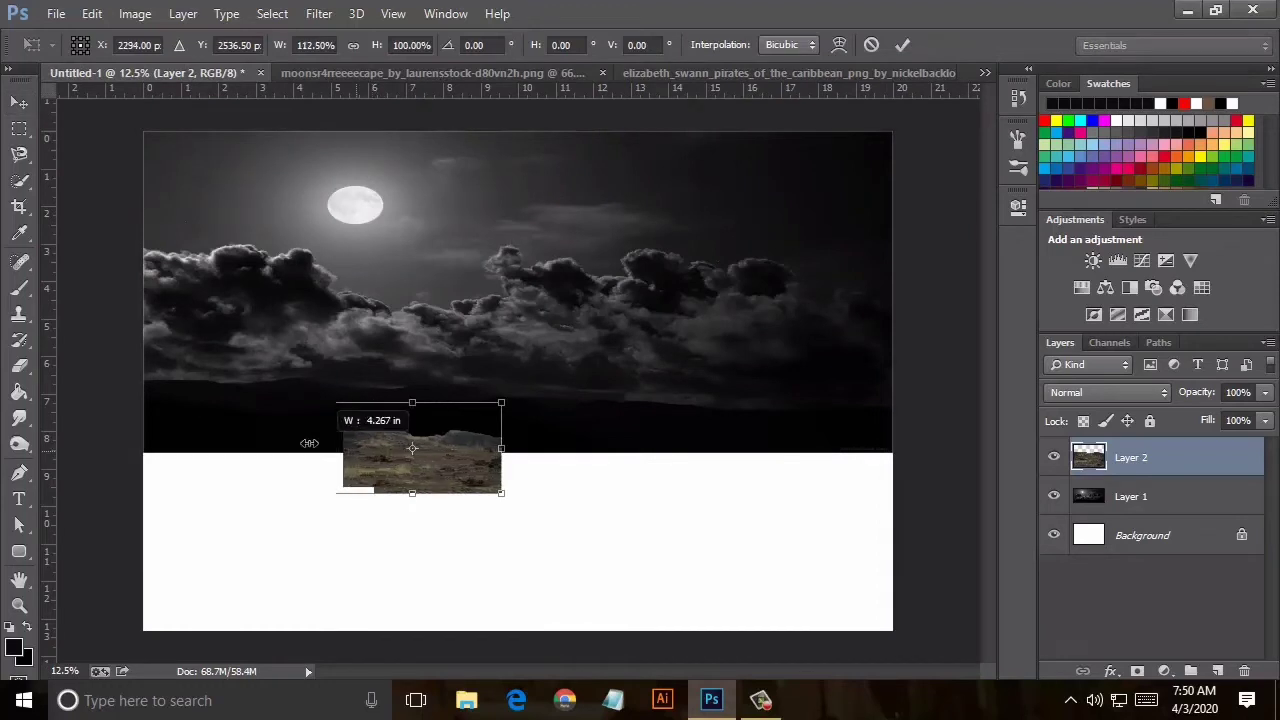
drag(501, 452, 893, 452)
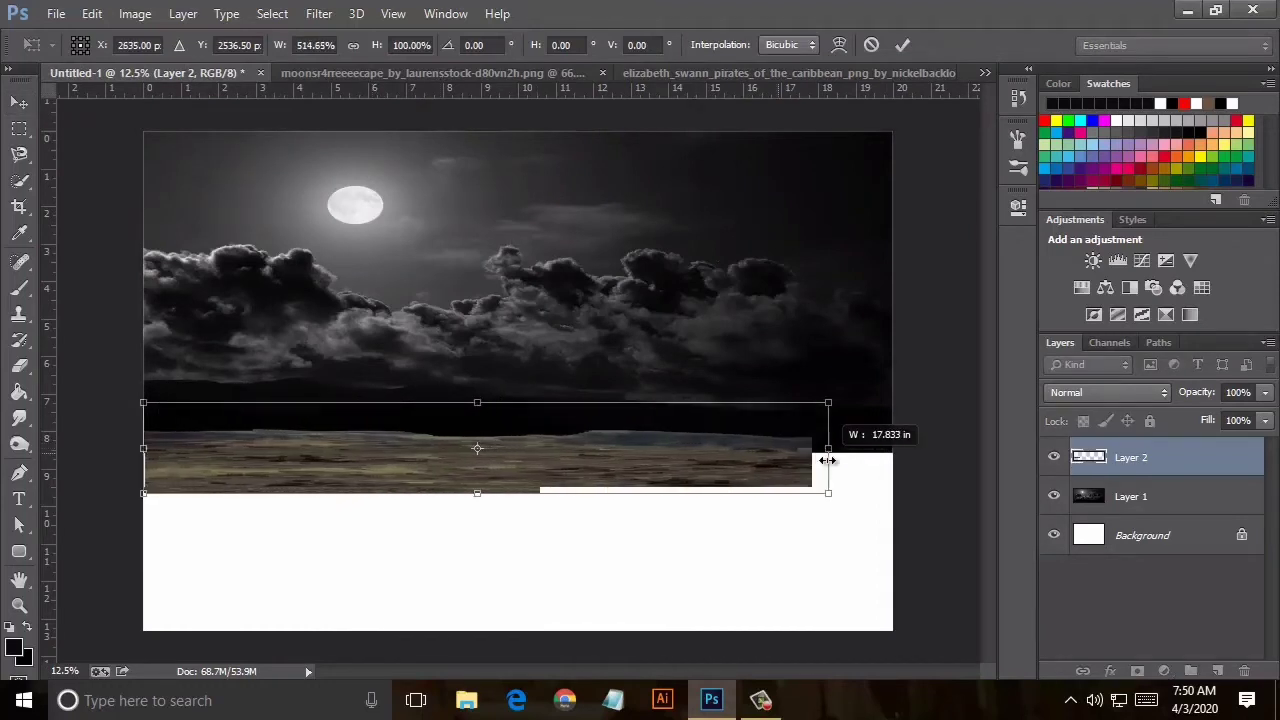
drag(518, 493, 530, 631)
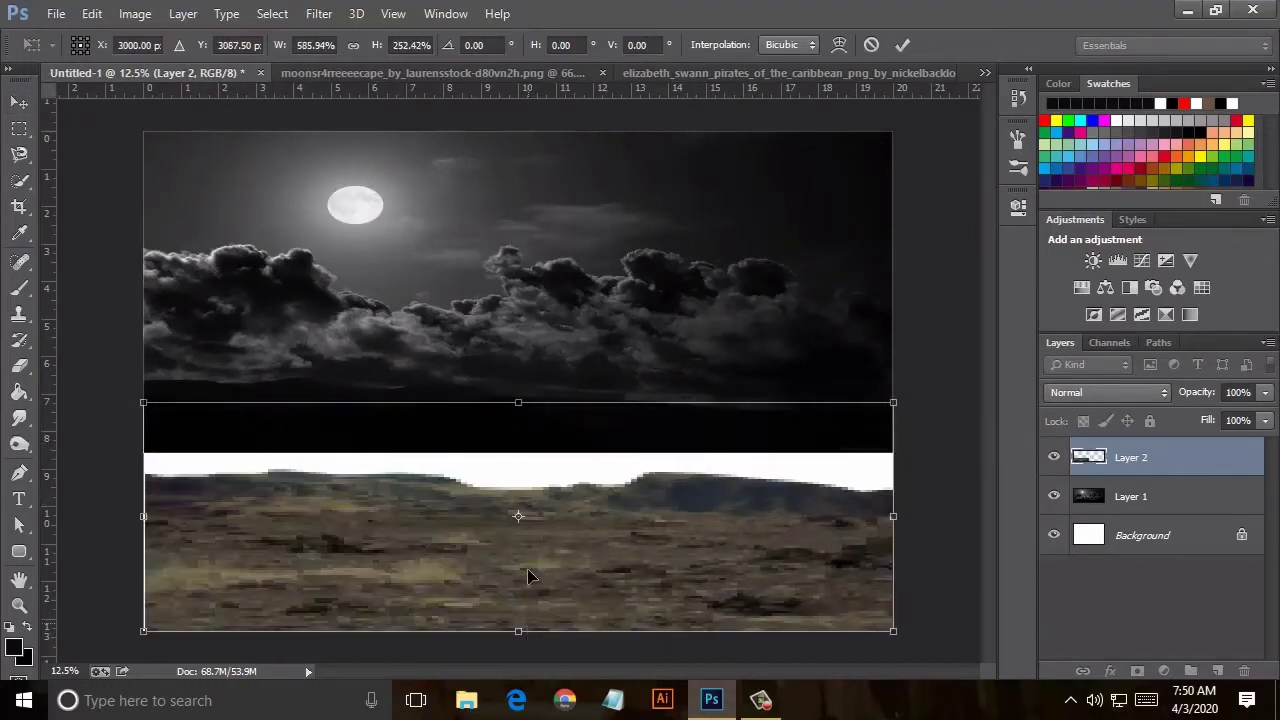
drag(516, 407, 518, 267)
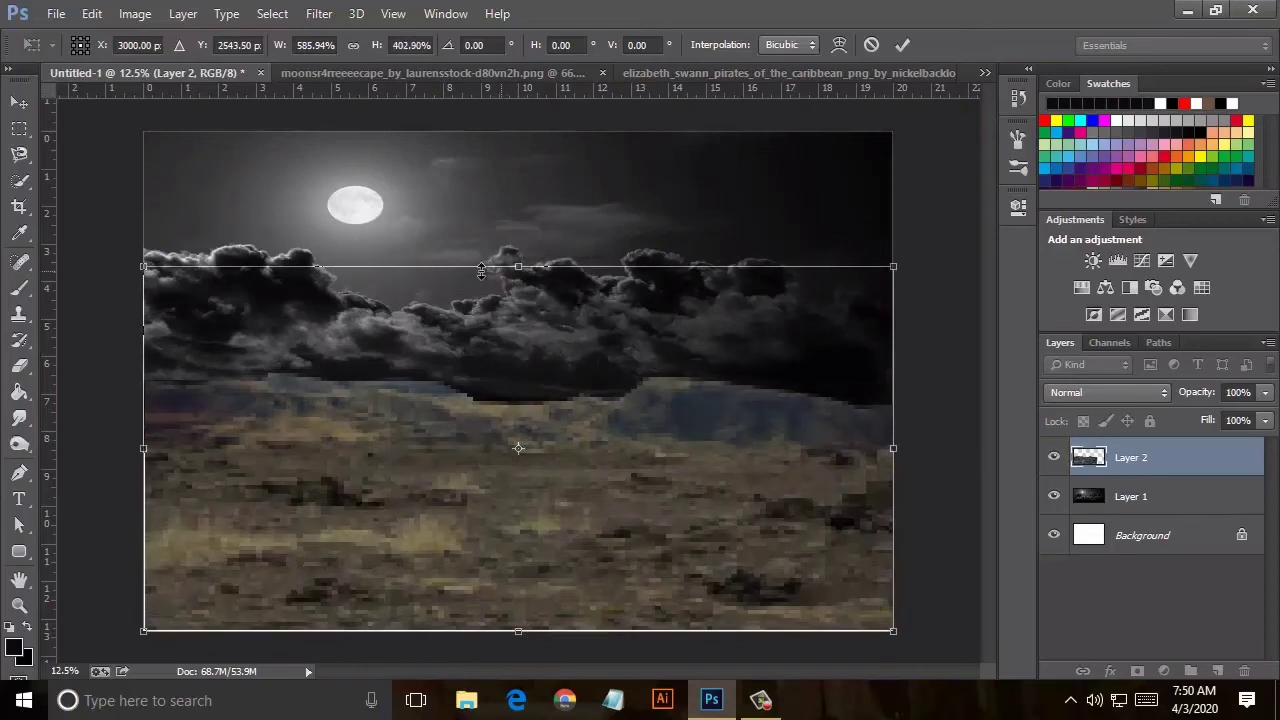
Apply the landscape transform and close the landscape document.
click(22, 108)
click(600, 282)
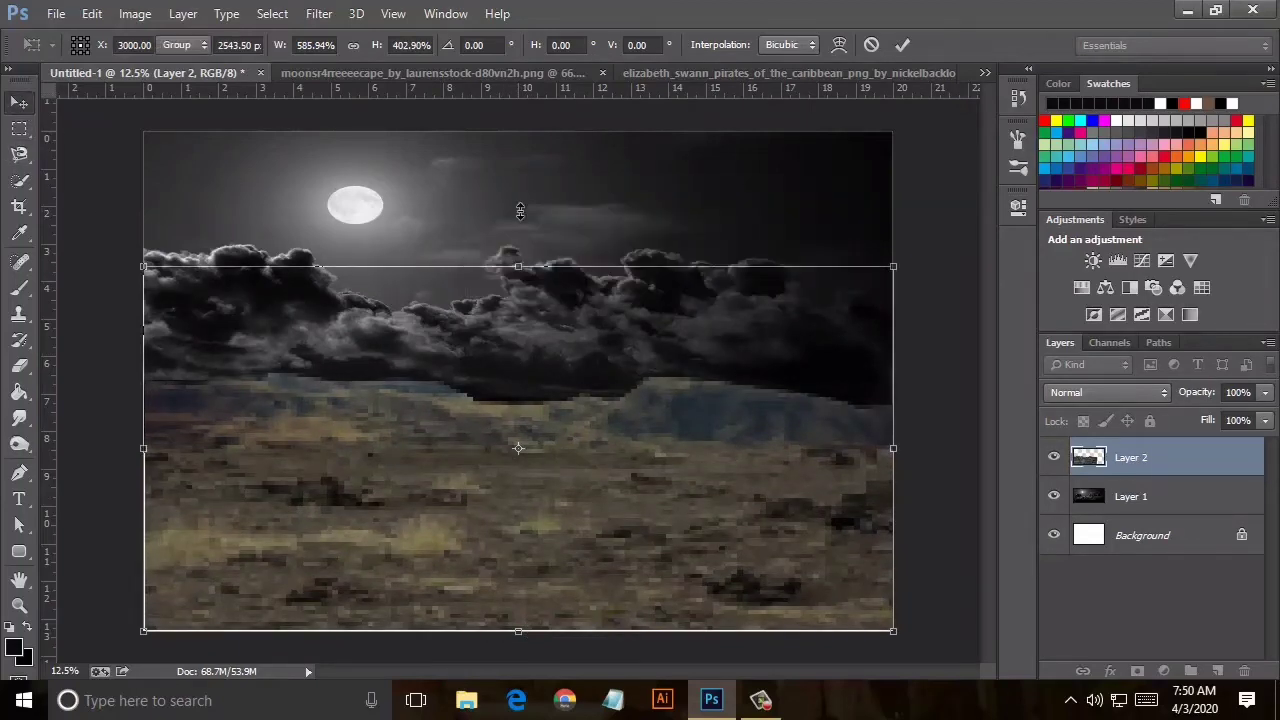
click(434, 76)
click(687, 73)
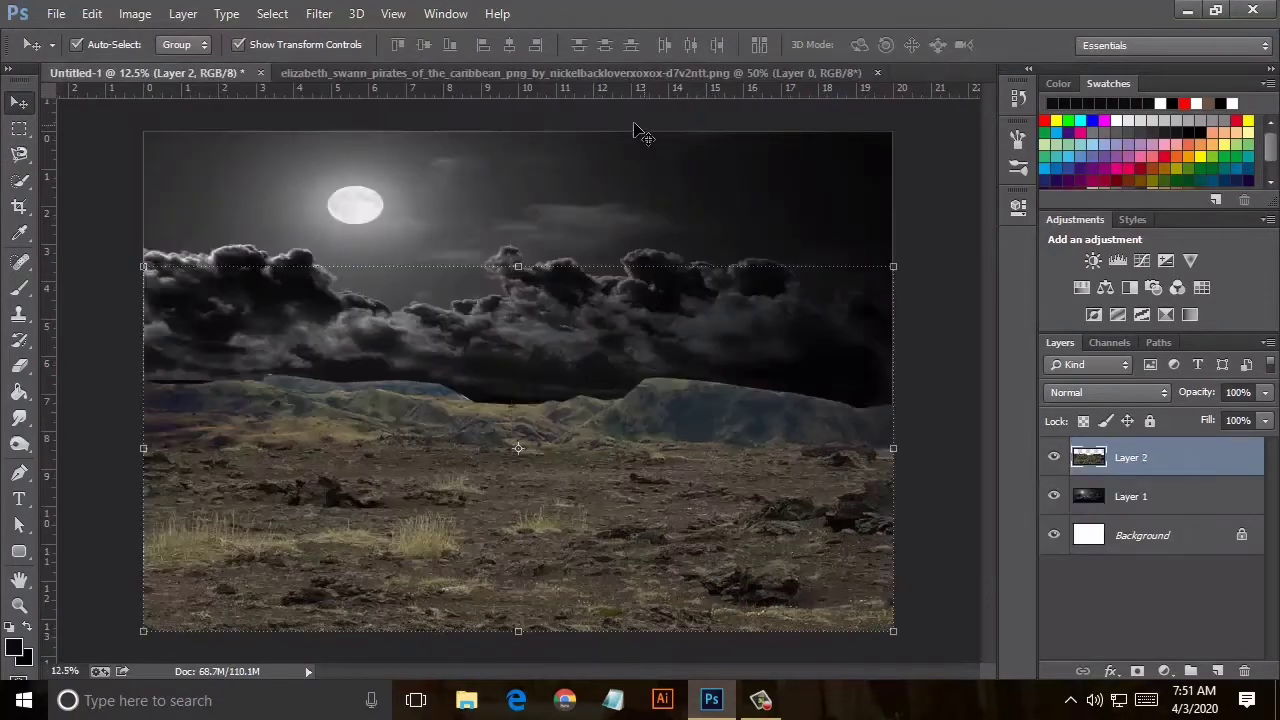
Drag the woman-with-lantern layer into Untitled-1.
click(518, 82)
mouse_move(478, 320)
mouse_down()
mouse_move(180, 95)
mouse_move(518, 430)
mouse_move(522, 610)
mouse_up()
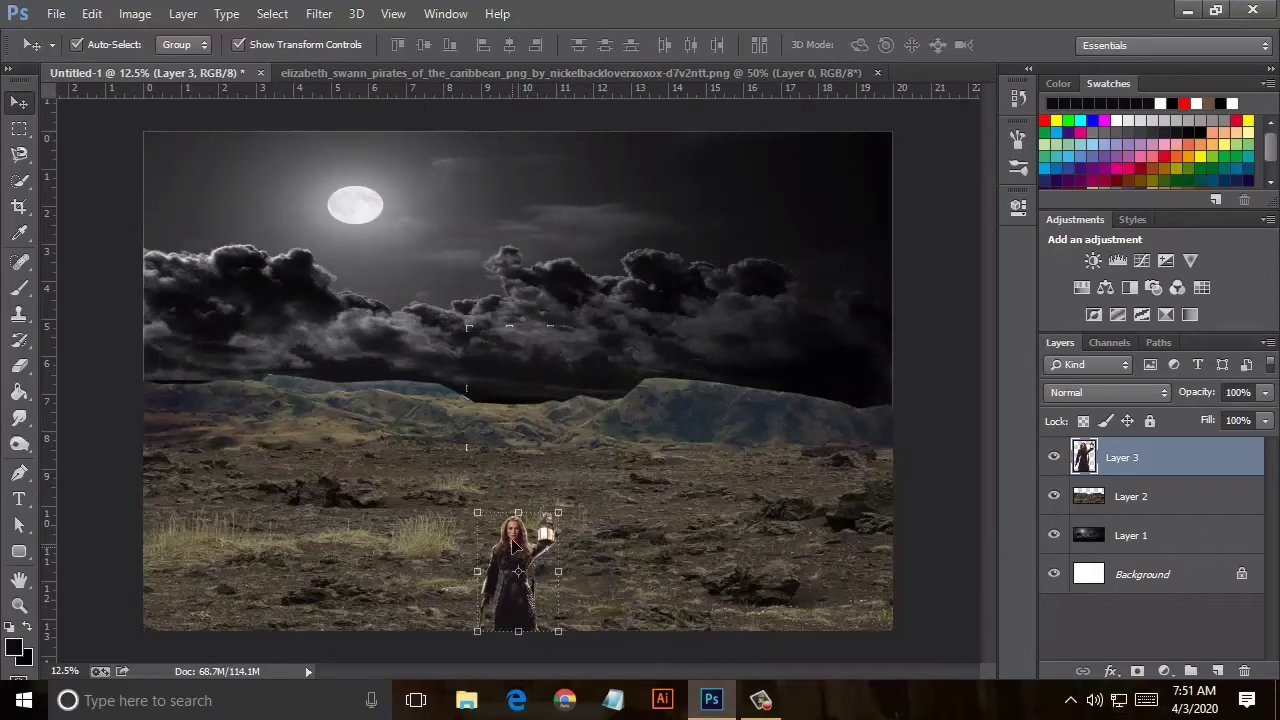
key(ctrl+t)
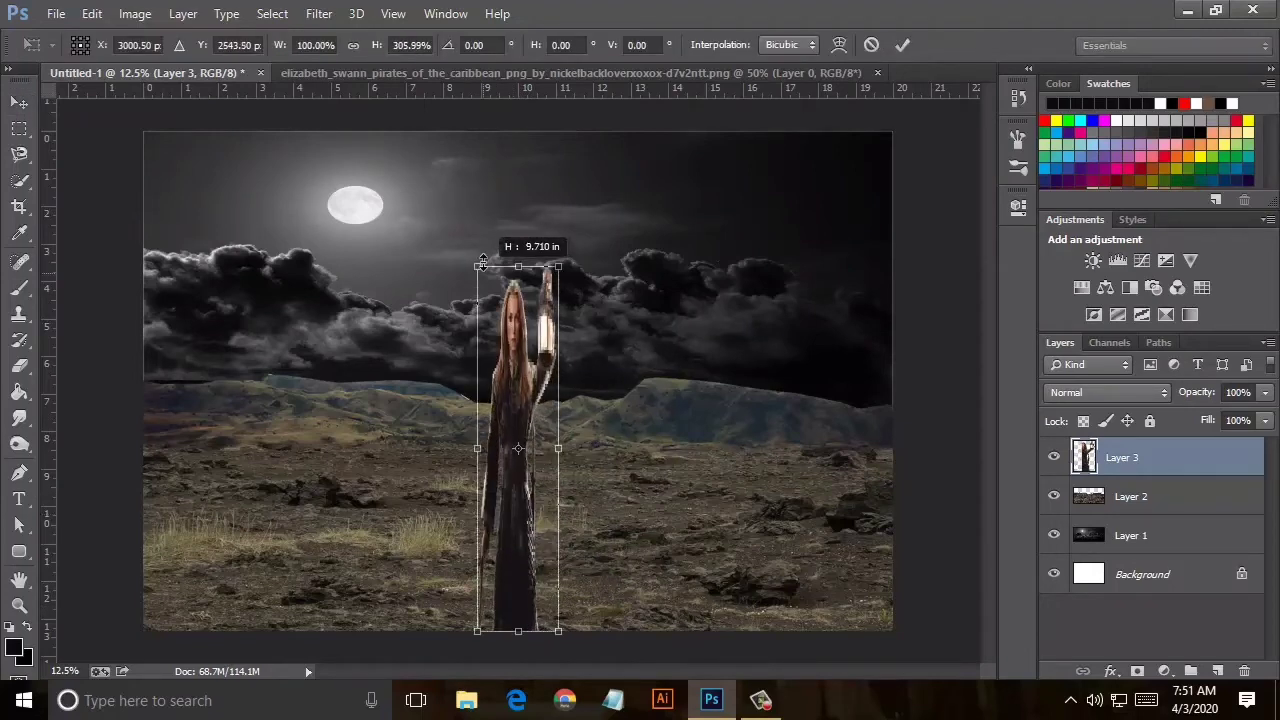
Enlarge the woman proportionally and centre her tall in the foreground, then apply.
drag(513, 513, 513, 258)
mouse_move(558, 444)
mouse_down()
mouse_move(717, 460)
mouse_move(706, 458)
mouse_up()
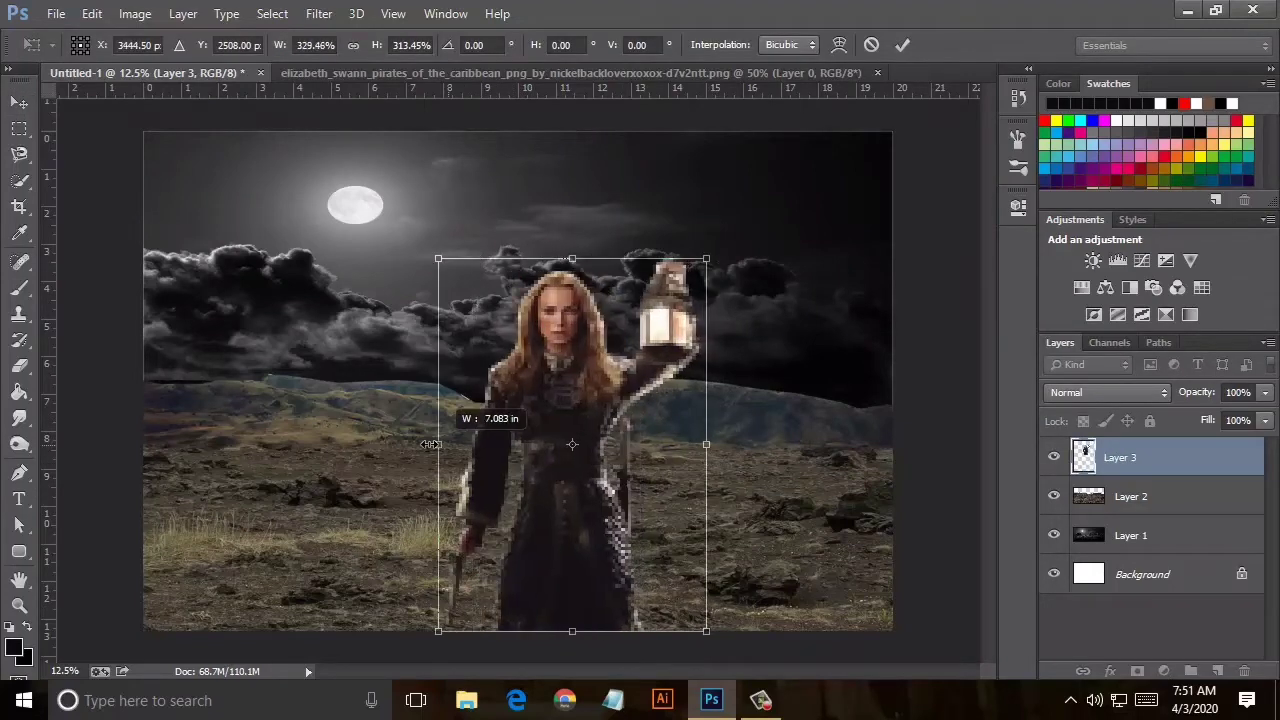
drag(598, 530, 557, 556)
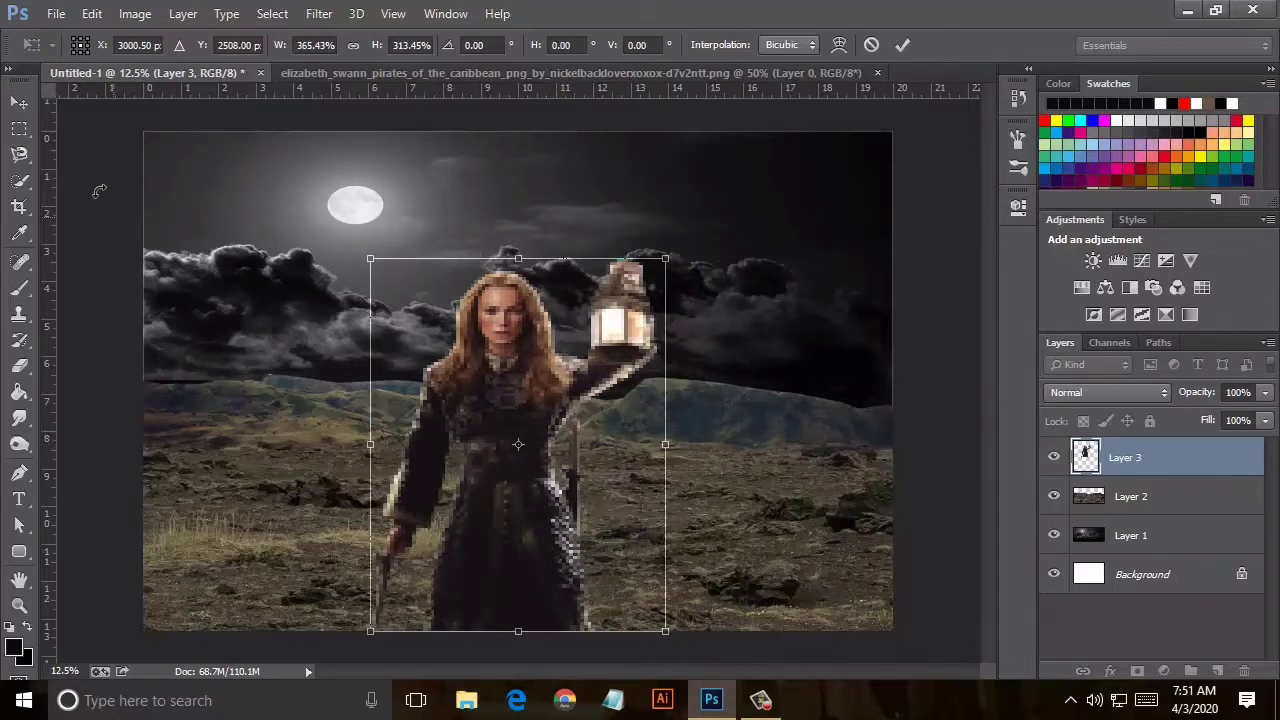
click(19, 103)
click(553, 287)
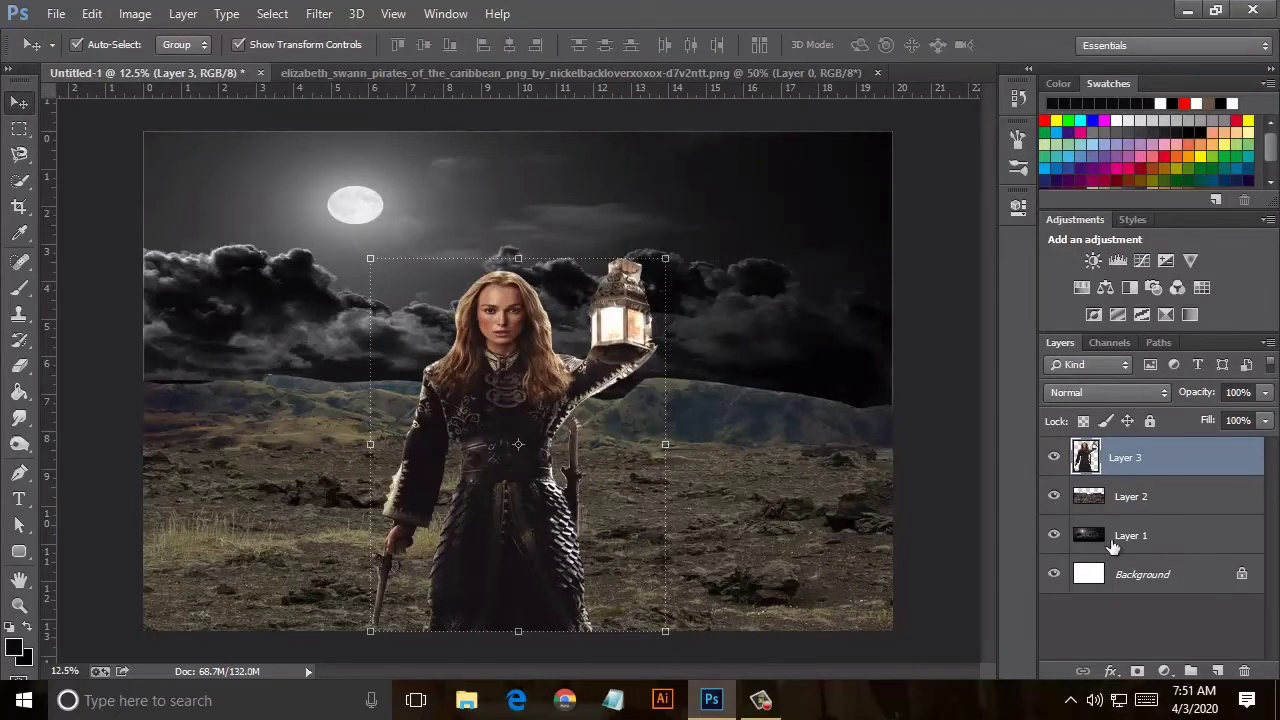
click(1137, 538)
Flip the moon sky layer horizontally, stretch it taller toward the hills, and commit.
drag(143, 292, 232, 292)
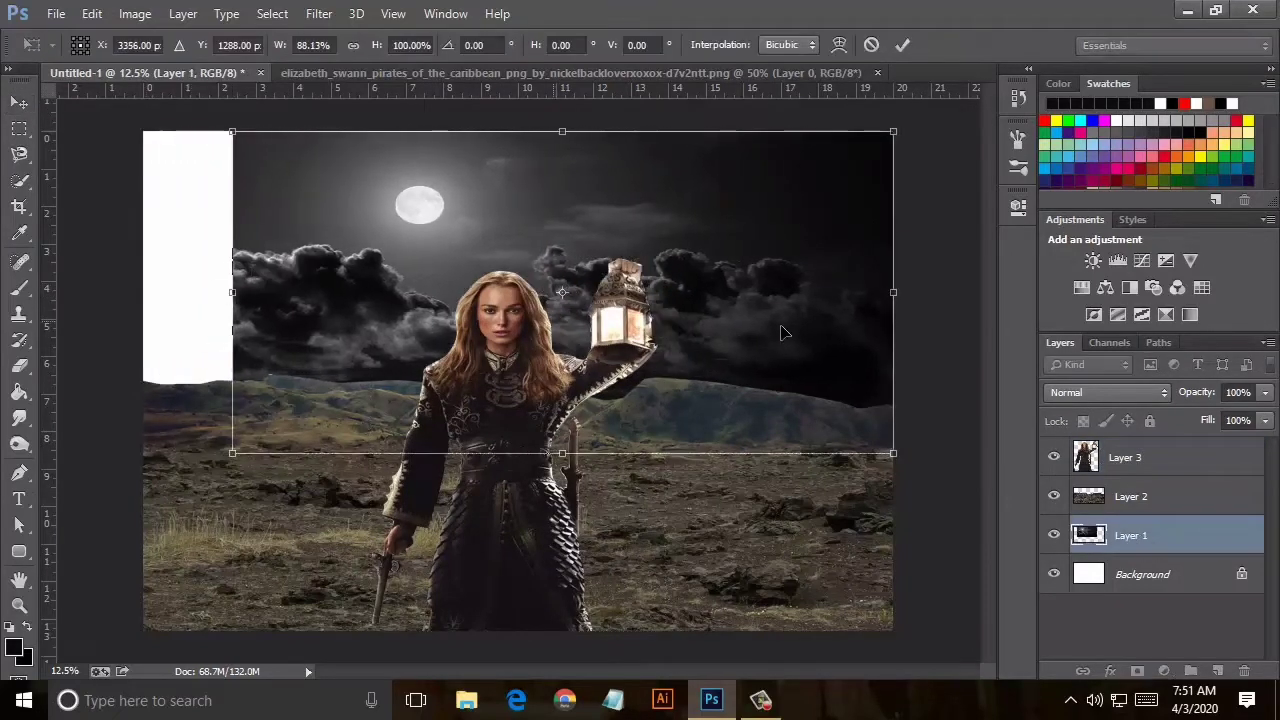
drag(893, 292, 558, 298)
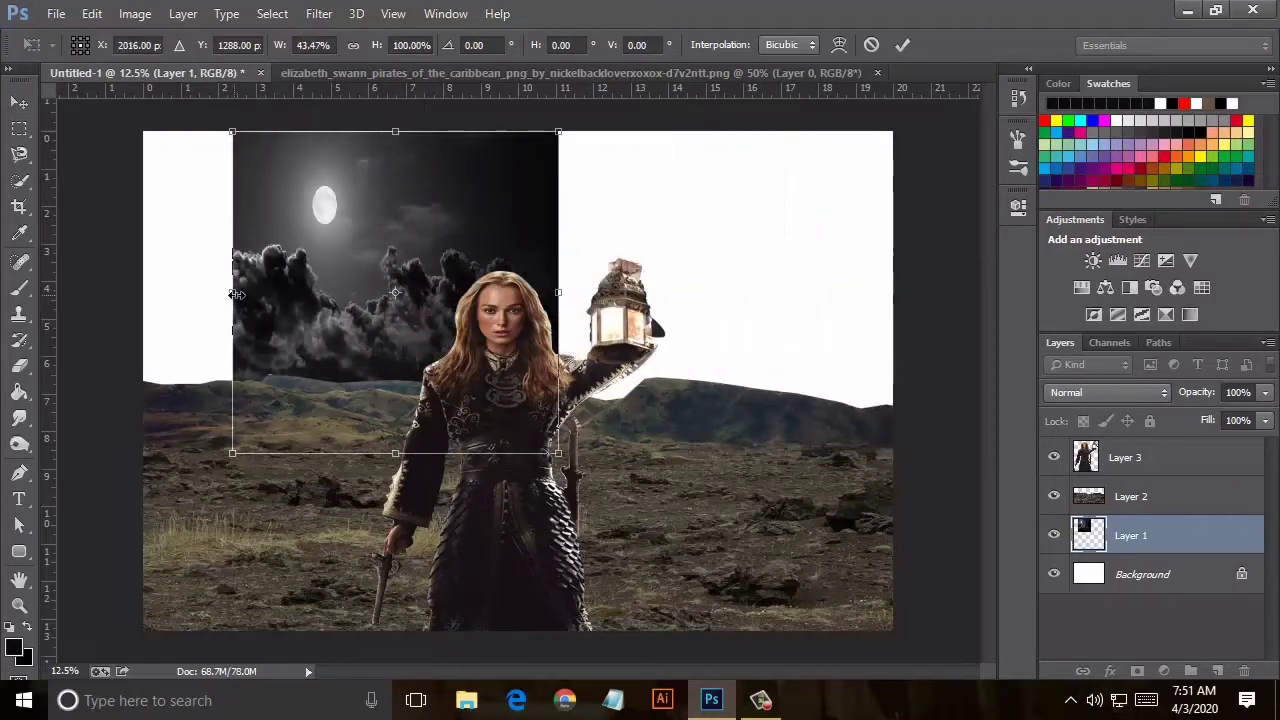
drag(236, 295, 882, 301)
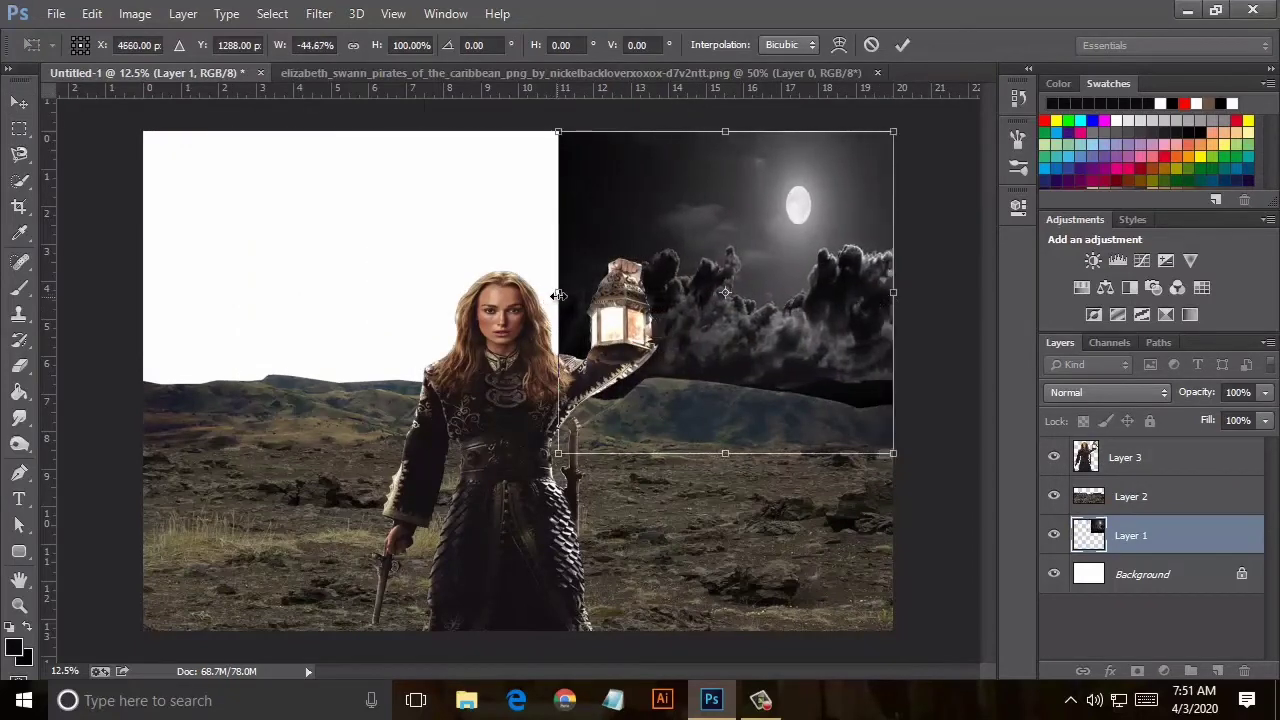
drag(558, 295, 143, 272)
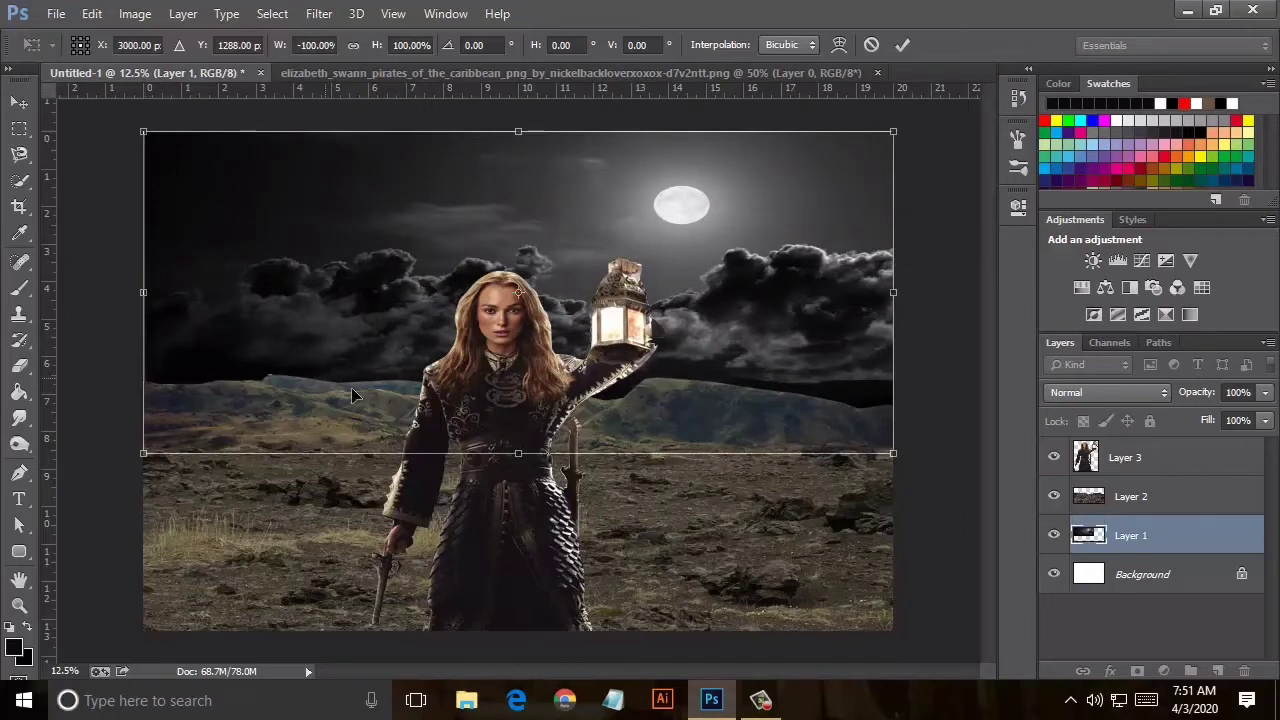
drag(520, 462, 516, 518)
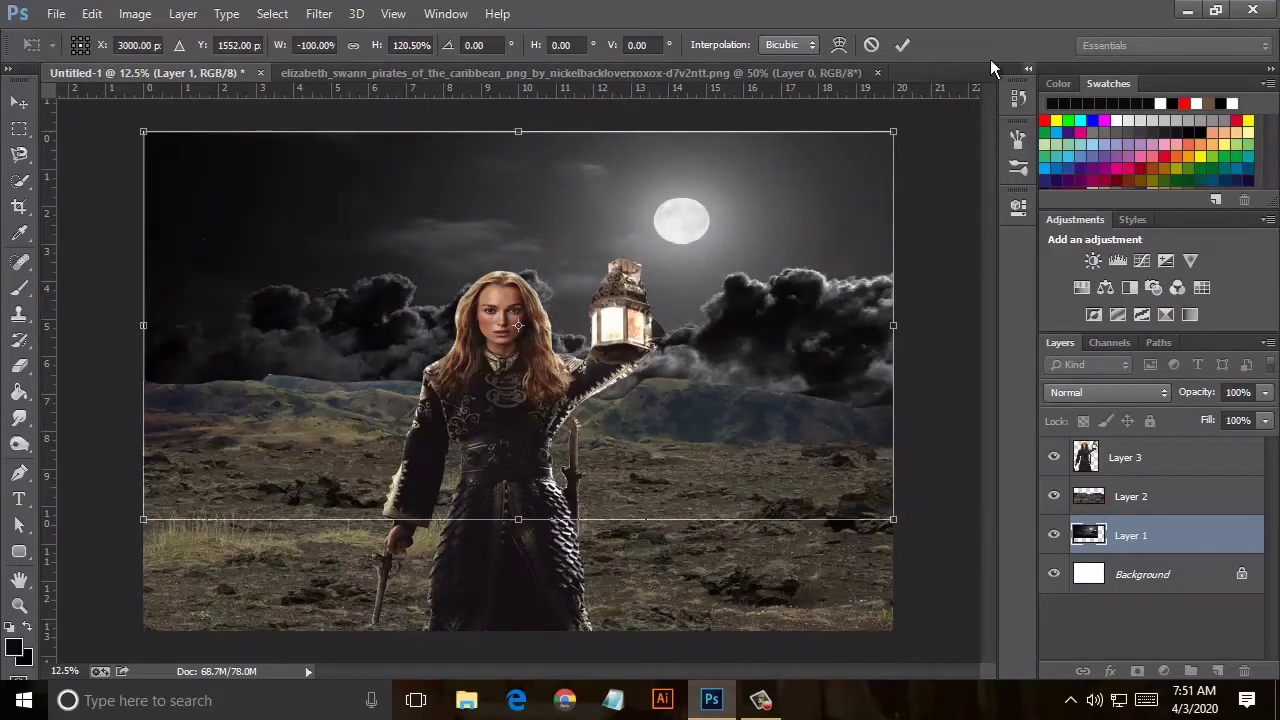
click(902, 44)
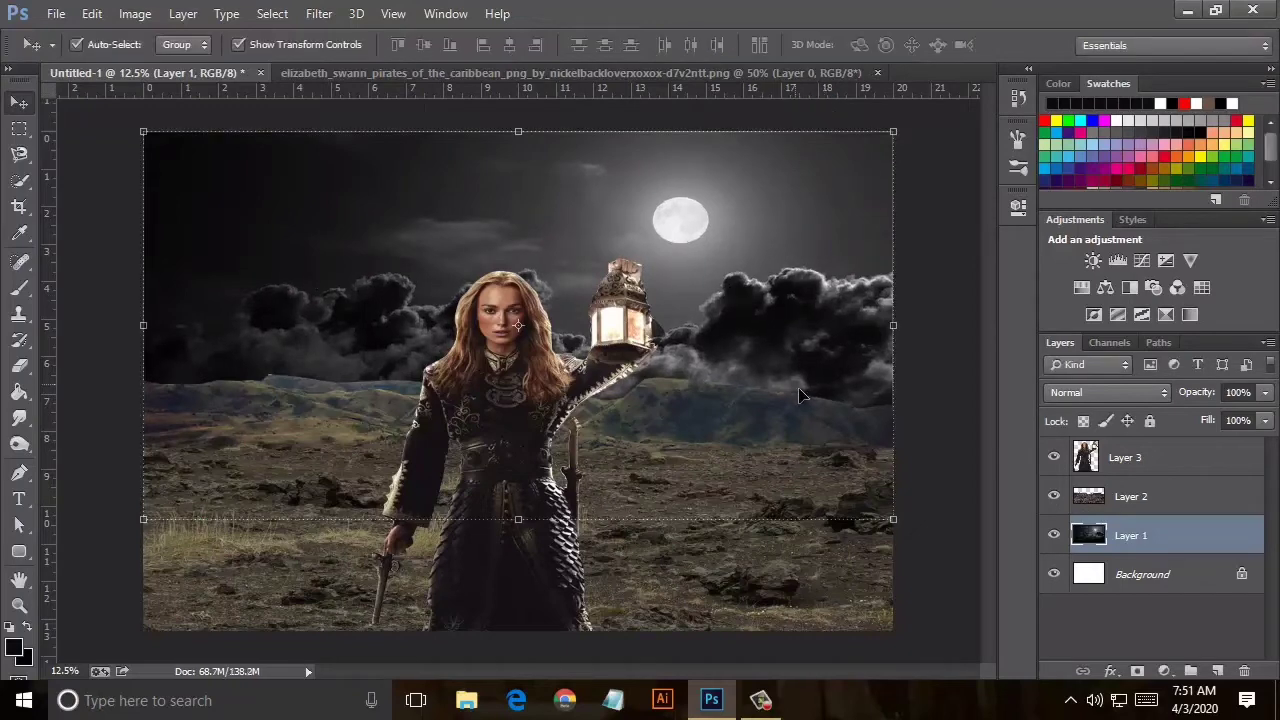
Lower the hills layer's top edge slightly to 98.9% height and apply.
click(1193, 503)
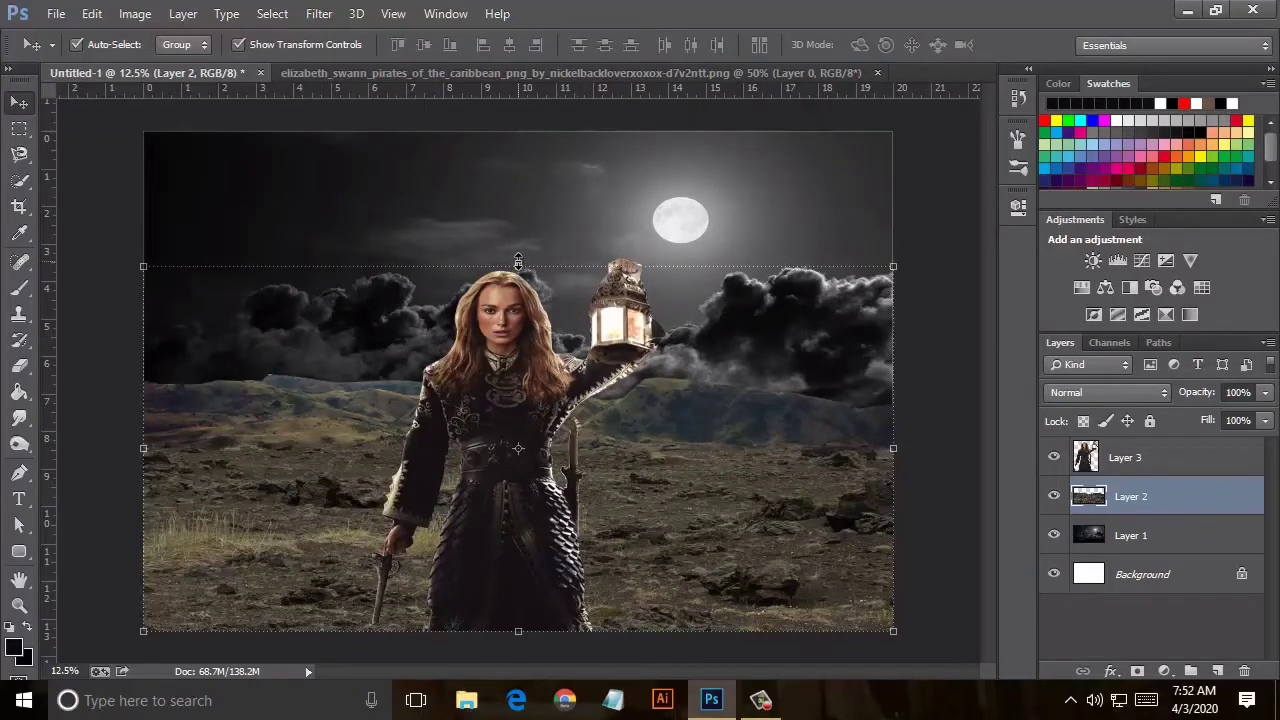
drag(518, 263, 518, 267)
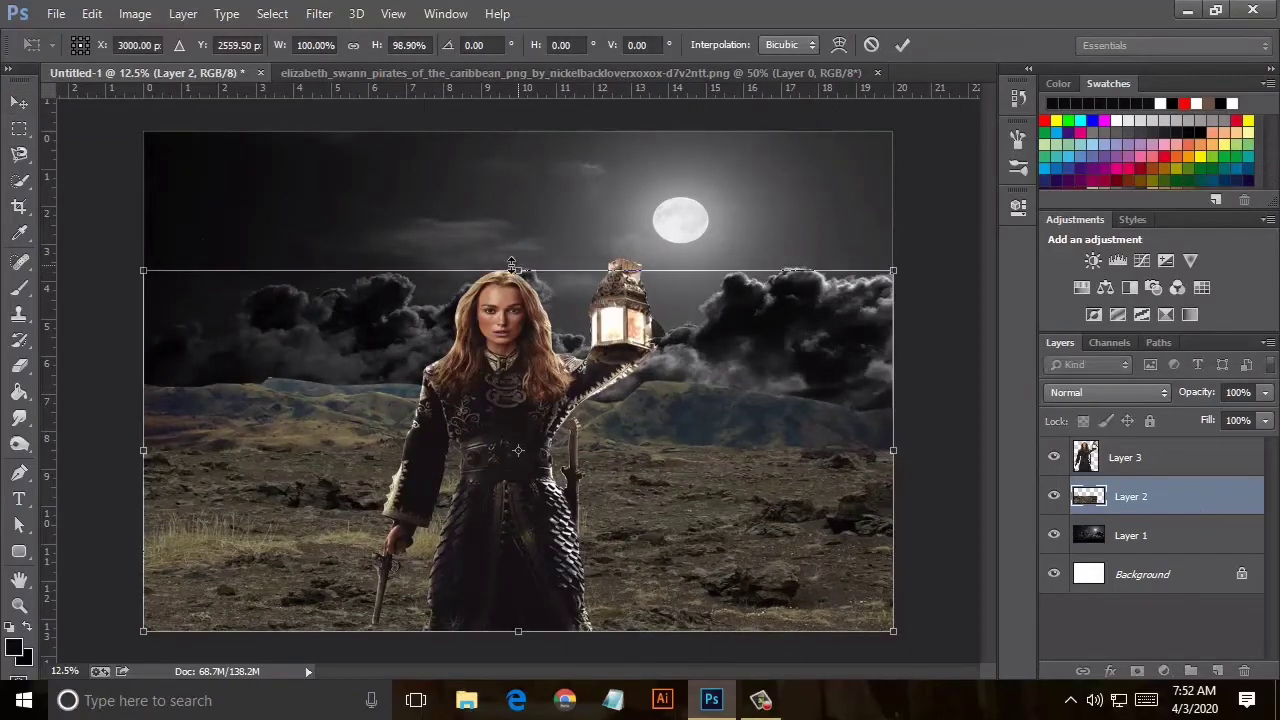
click(19, 103)
click(574, 280)
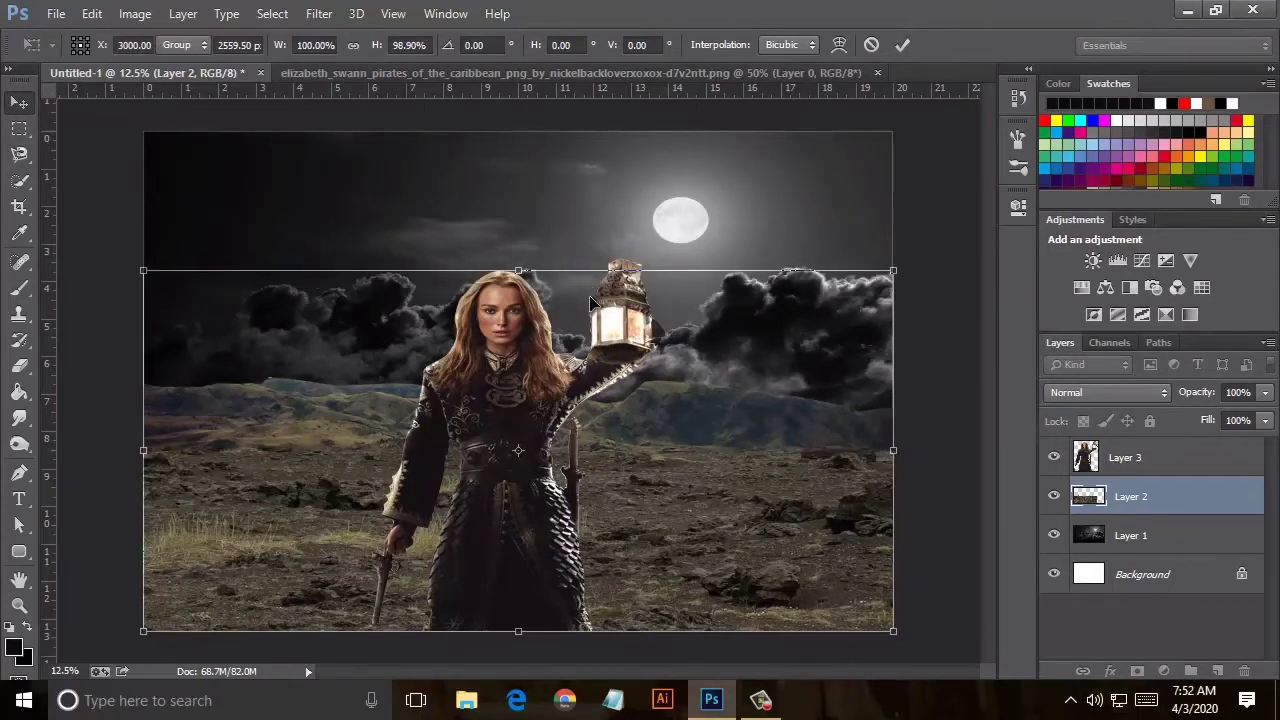
click(135, 13)
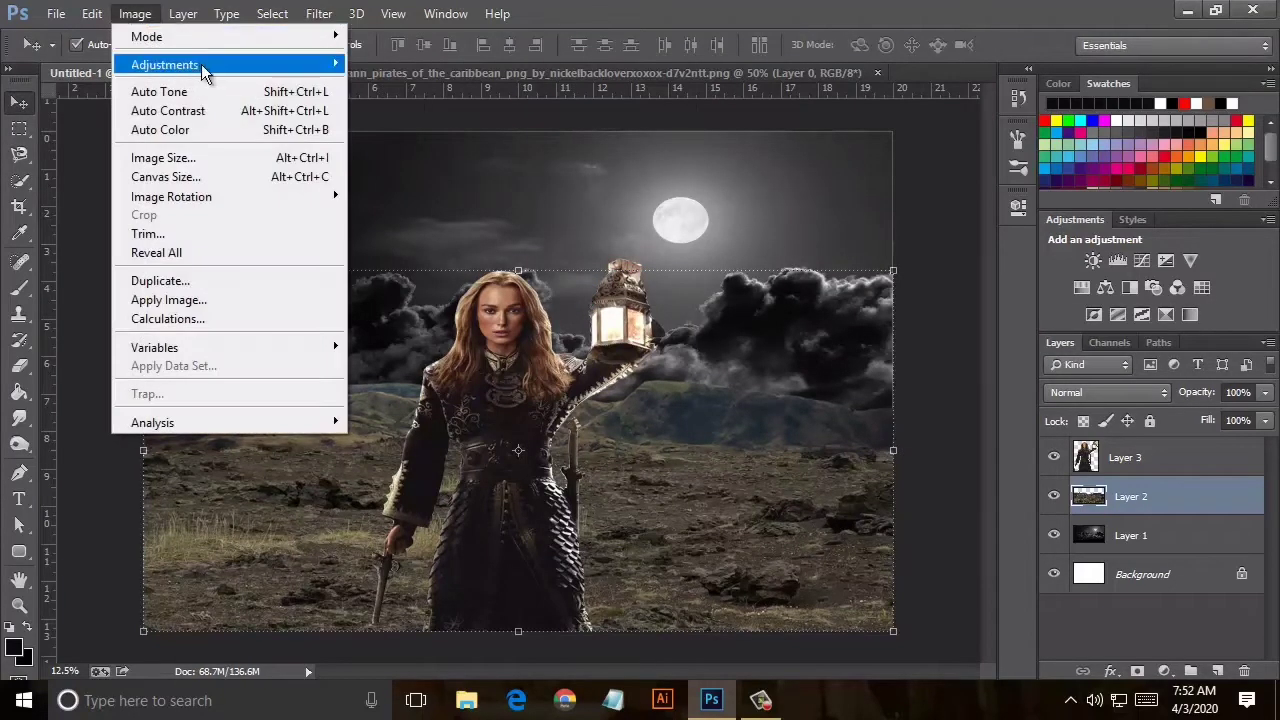
Darken the hills layer with Brightness/Contrast brightness at -48.
mouse_move(165, 64)
click(400, 57)
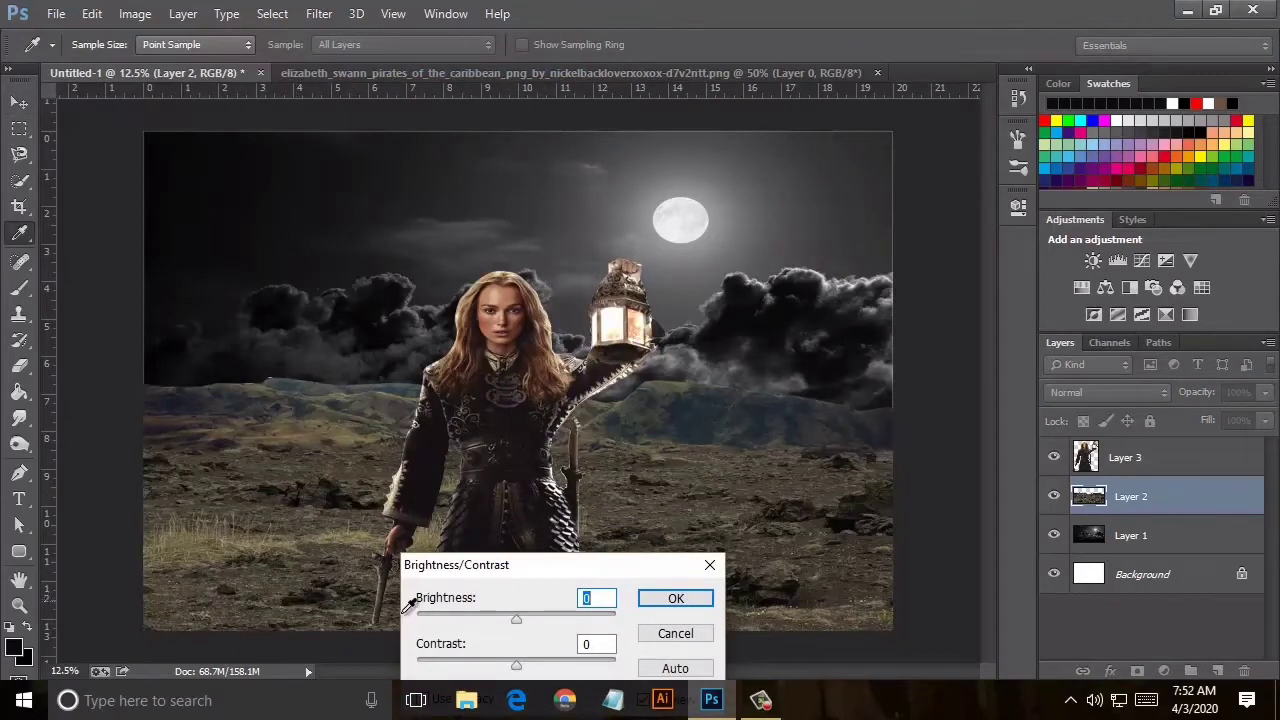
drag(515, 621, 484, 620)
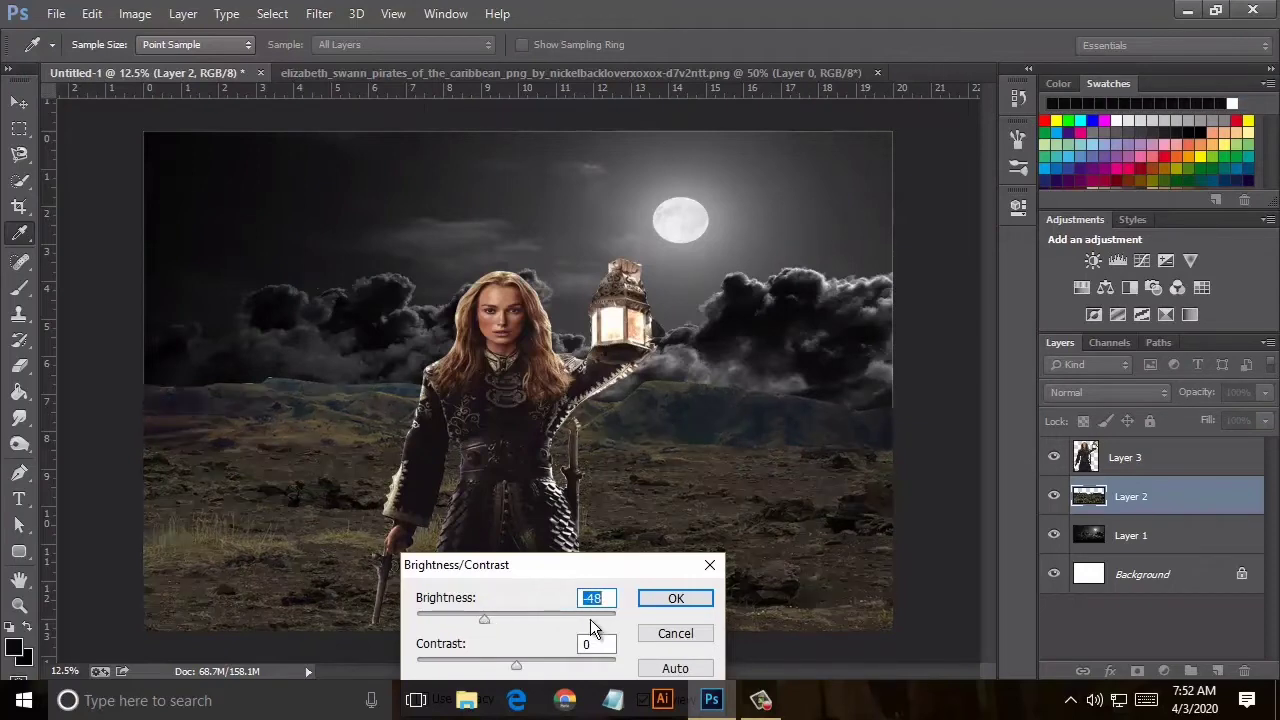
click(662, 600)
key(v)
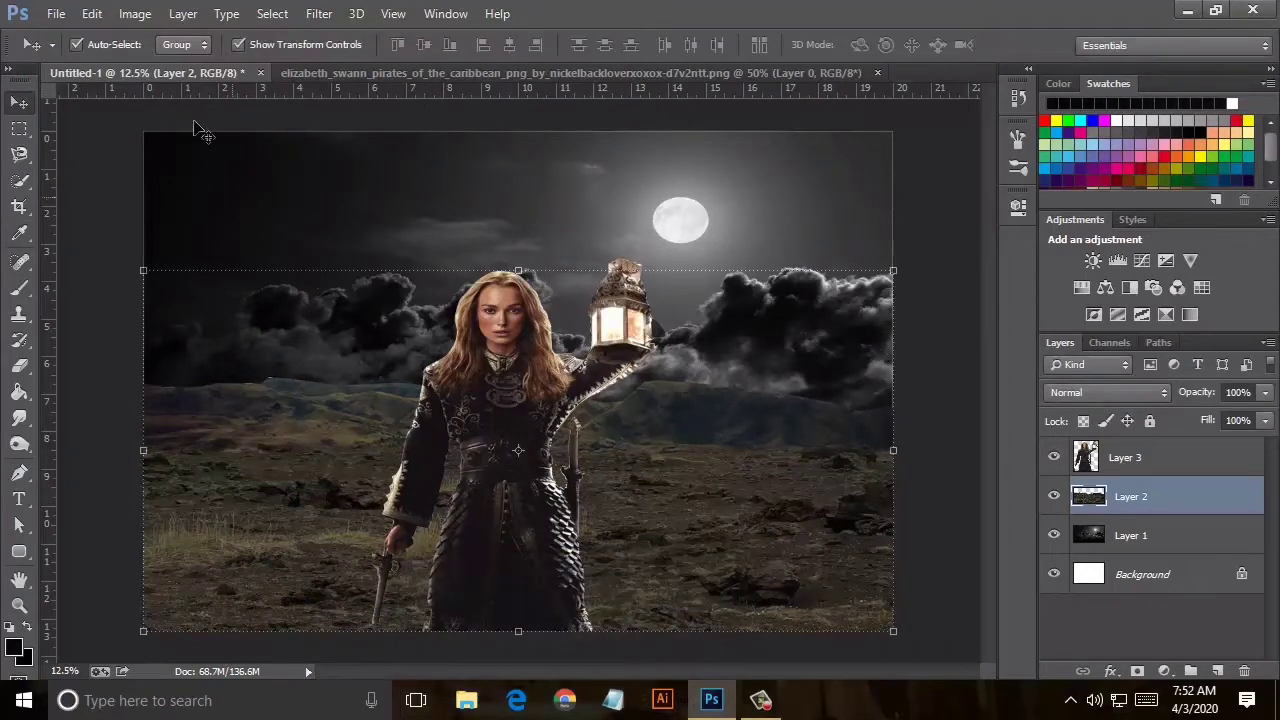
click(140, 14)
mouse_move(228, 64)
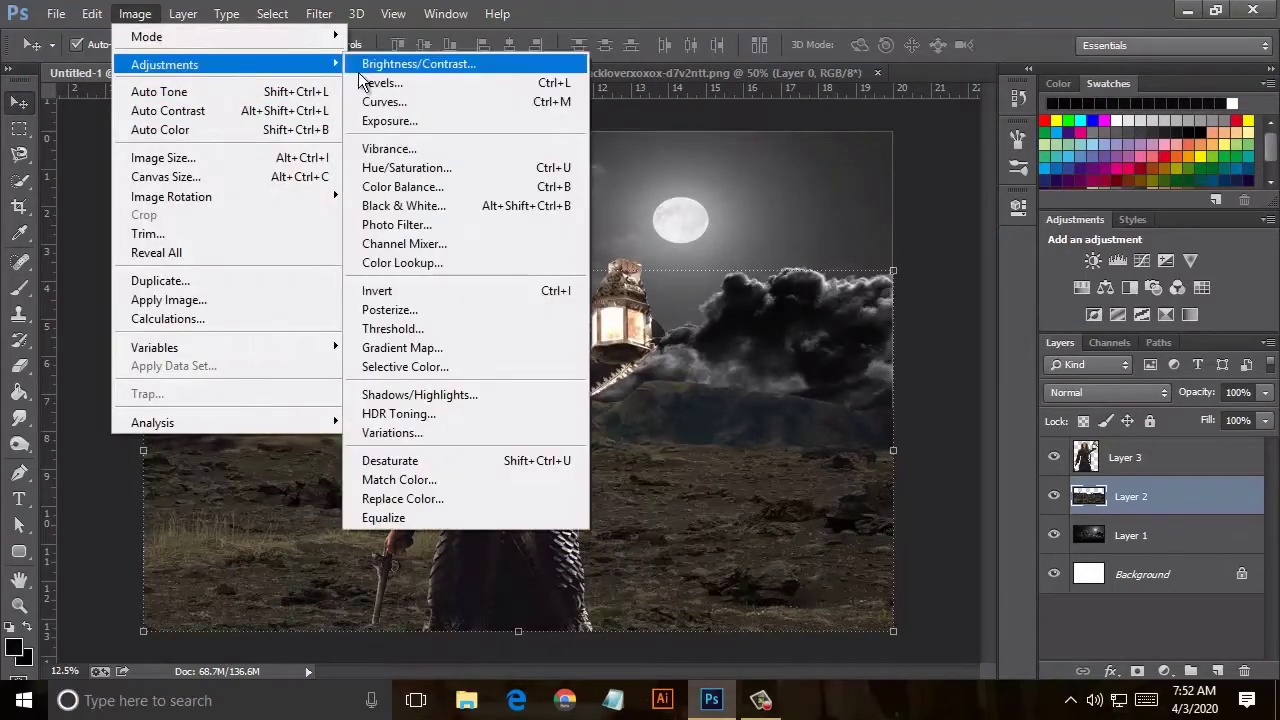
Apply a midtones Color Balance of +3, 0, -5 to the hills layer.
click(404, 188)
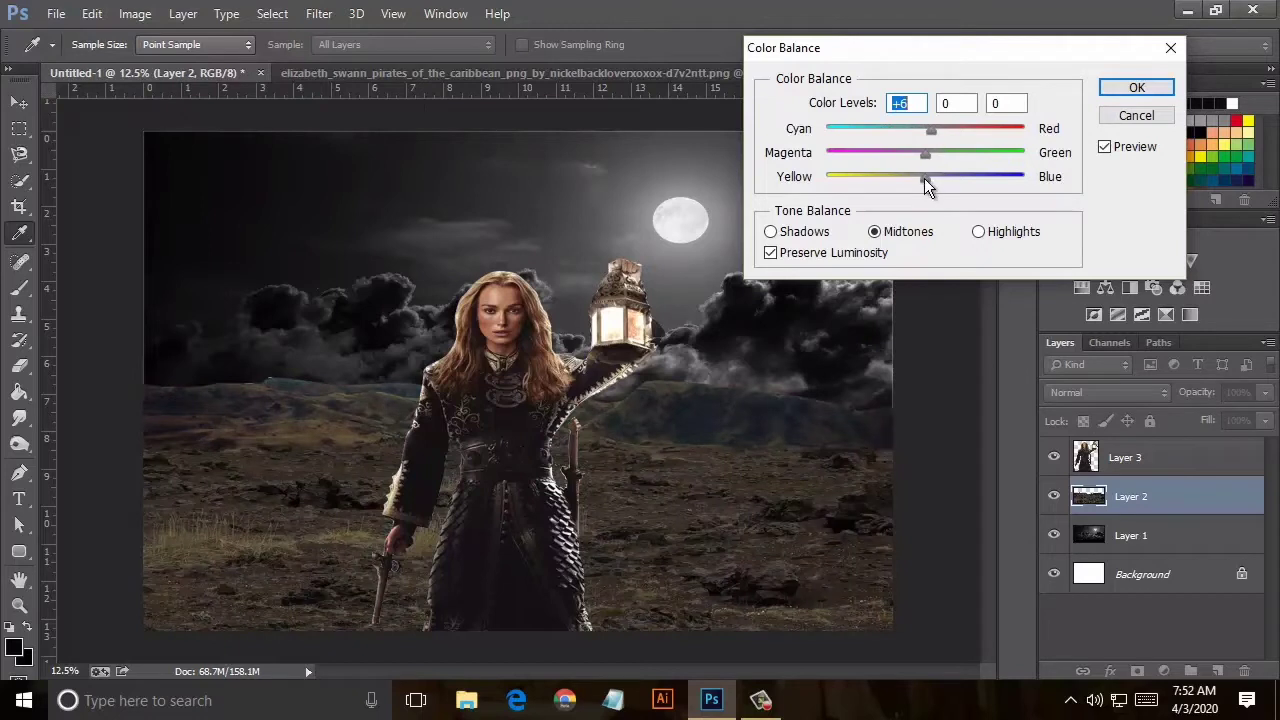
mouse_move(926, 178)
mouse_down()
mouse_move(897, 181)
mouse_move(929, 194)
mouse_move(890, 192)
mouse_move(956, 202)
mouse_up()
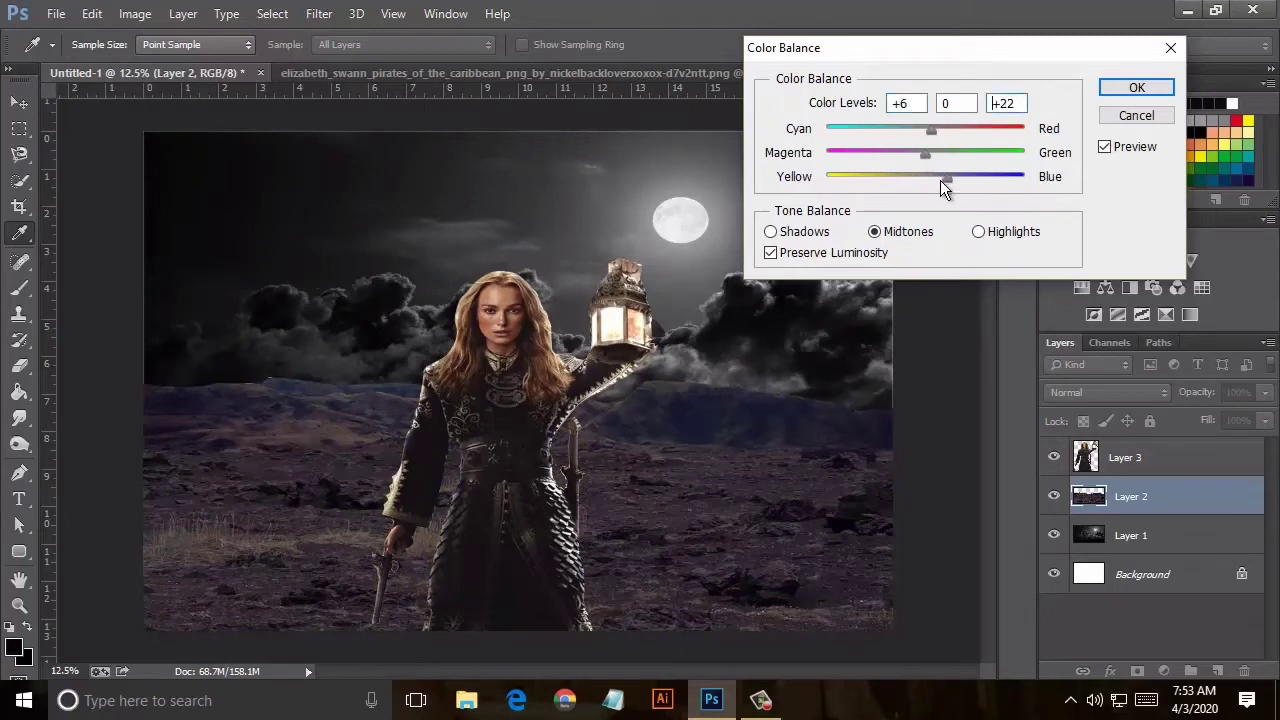
drag(918, 143, 928, 149)
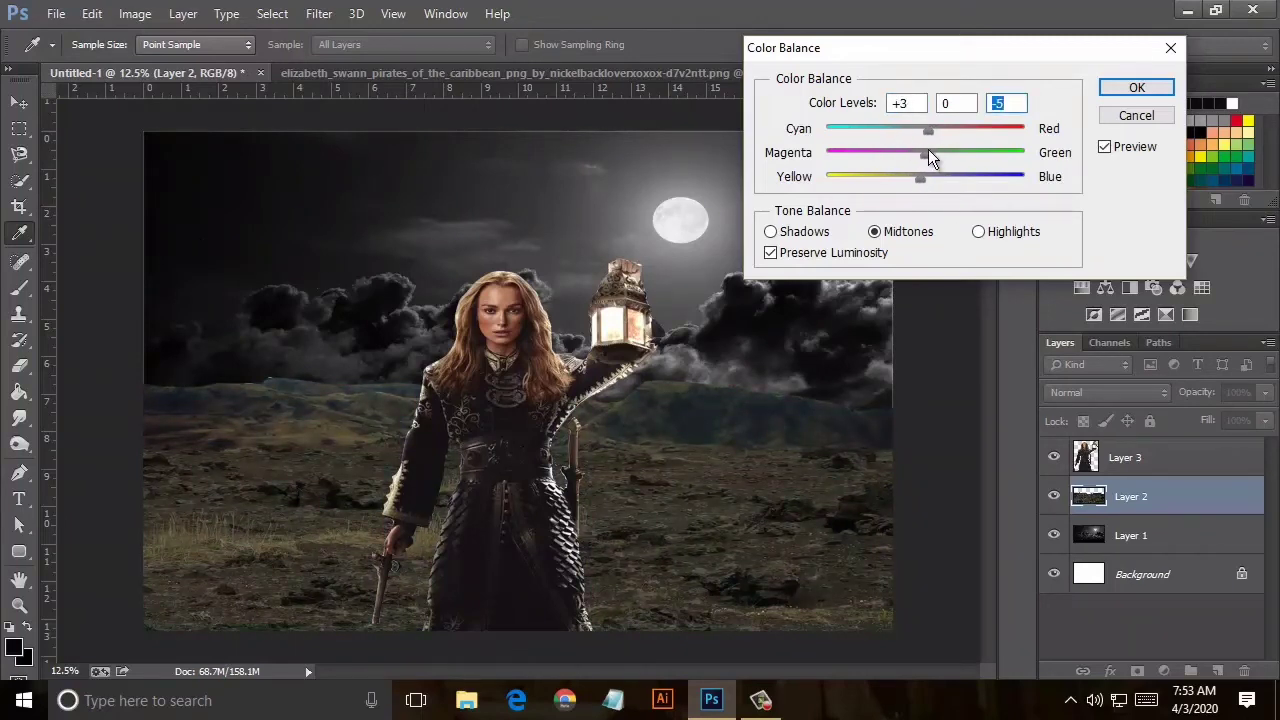
click(1112, 90)
key(v)
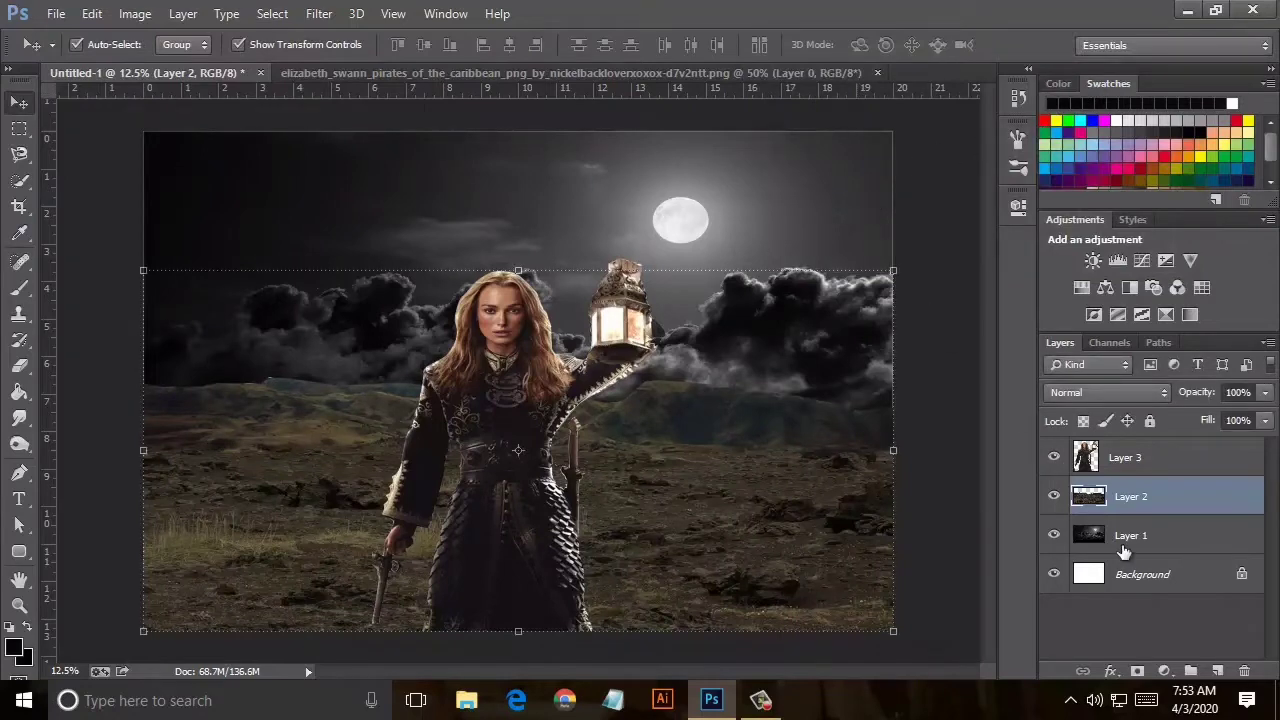
click(1115, 537)
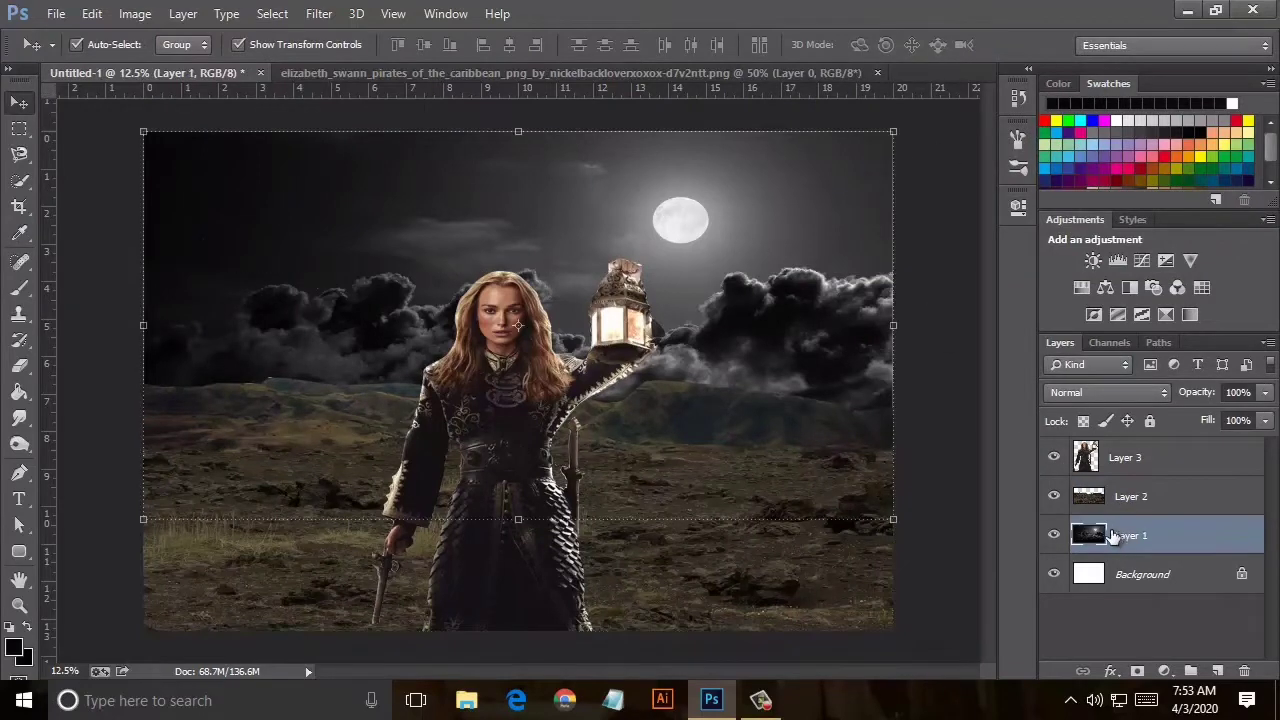
Apply a Sepia Photo Filter at 100% density to the moon sky layer.
click(135, 13)
click(424, 224)
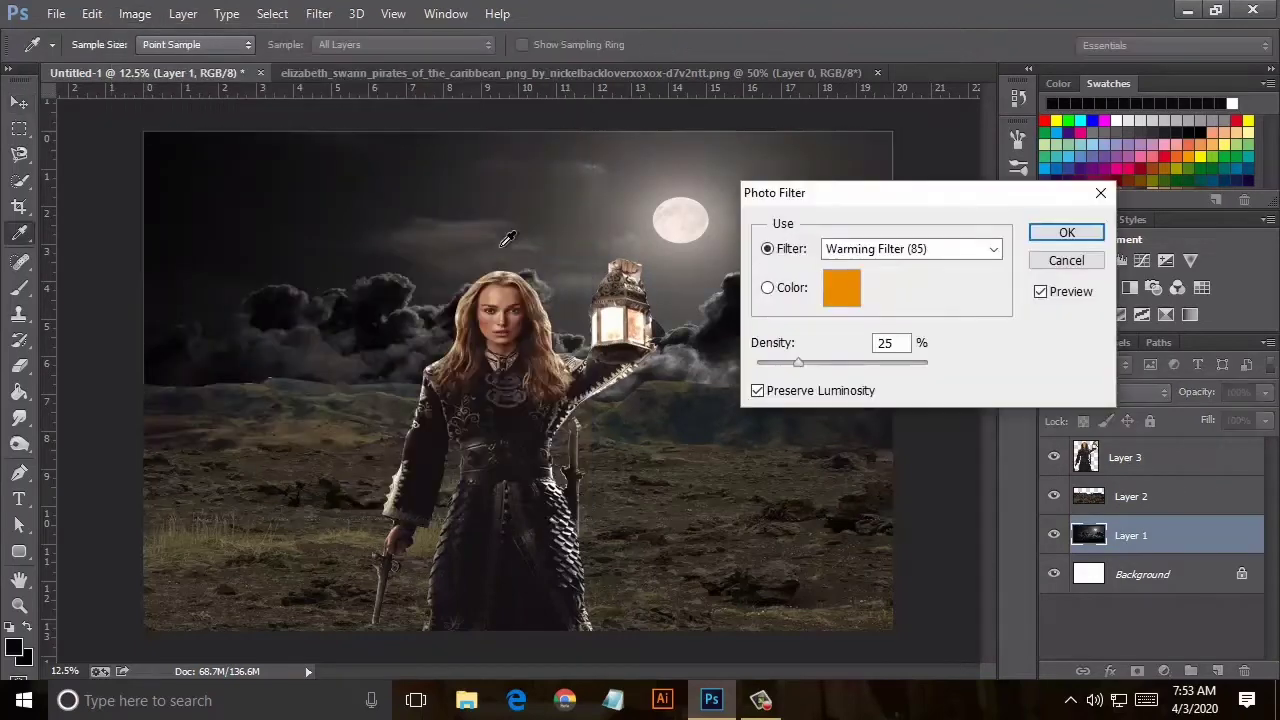
click(880, 249)
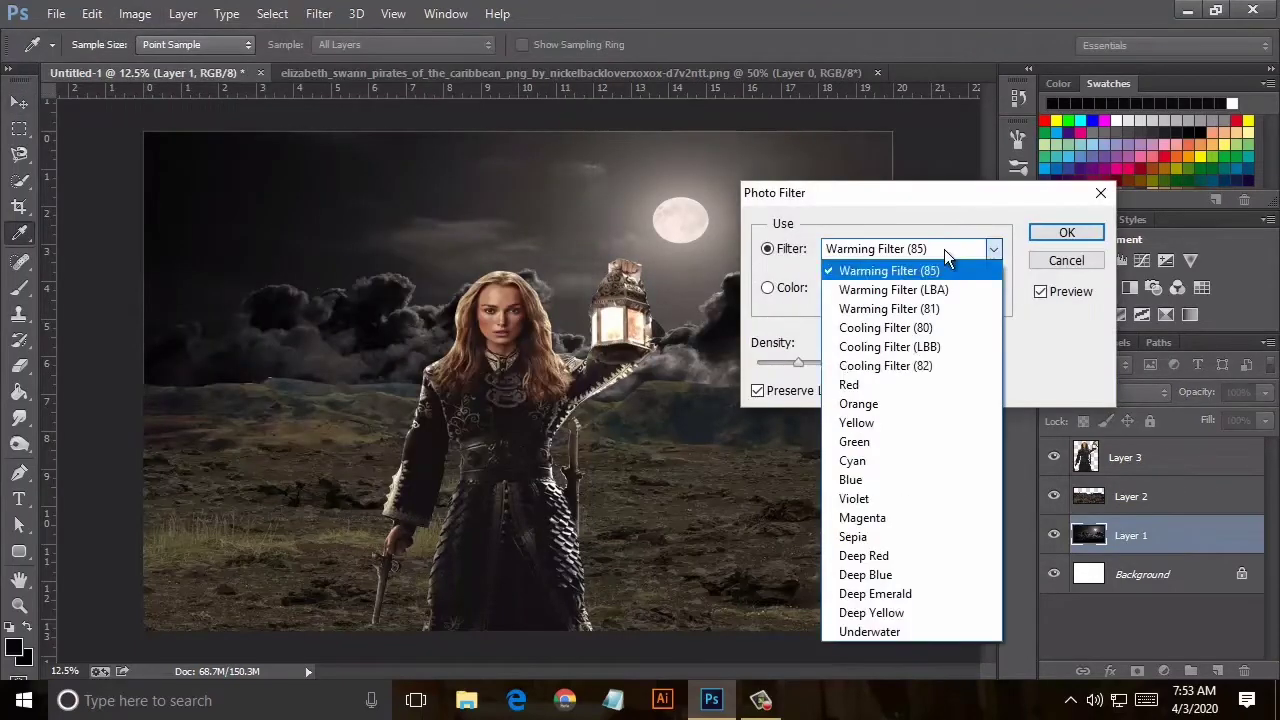
click(853, 537)
drag(798, 364, 813, 364)
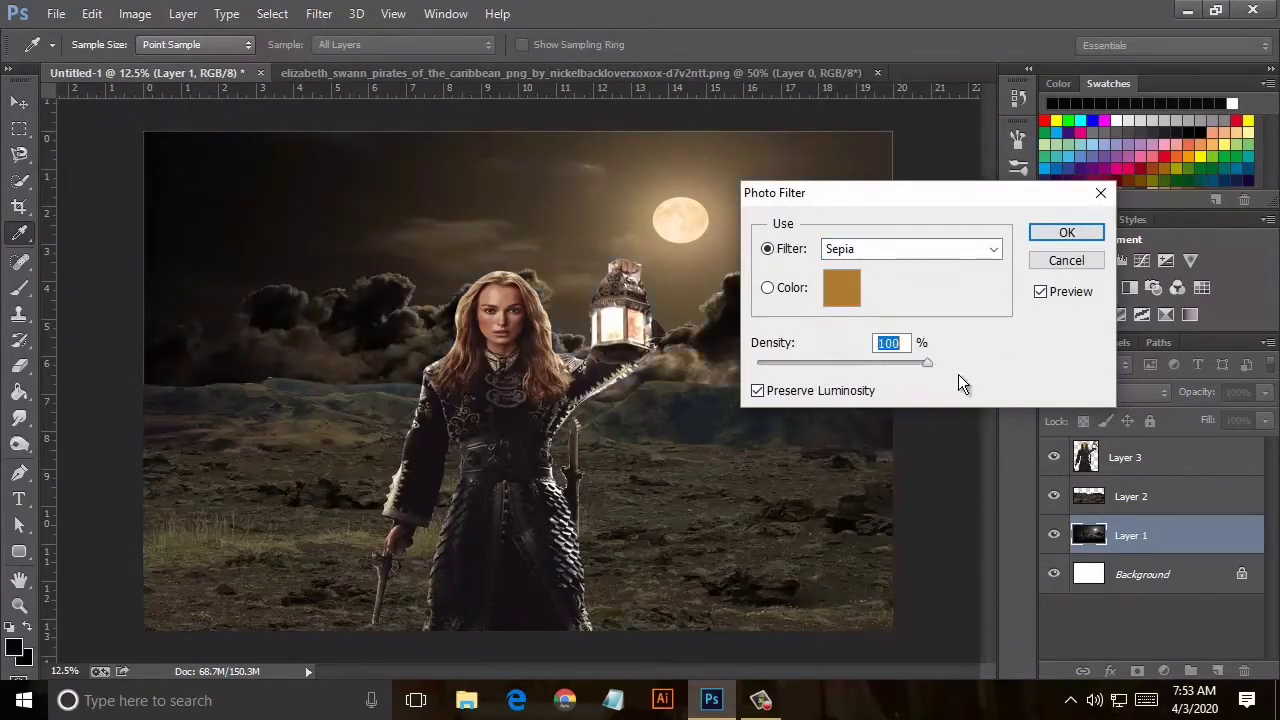
click(1067, 232)
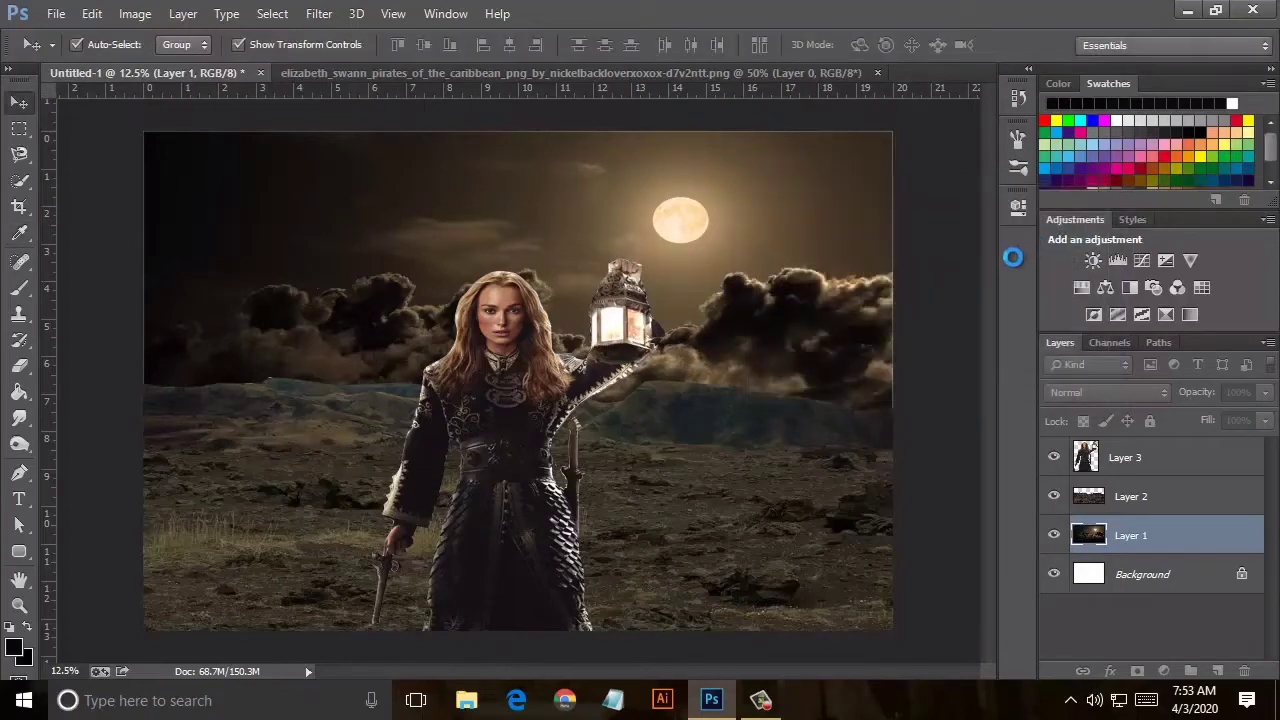
Apply the same Sepia Photo Filter at 100% density to the hills layer.
click(1095, 500)
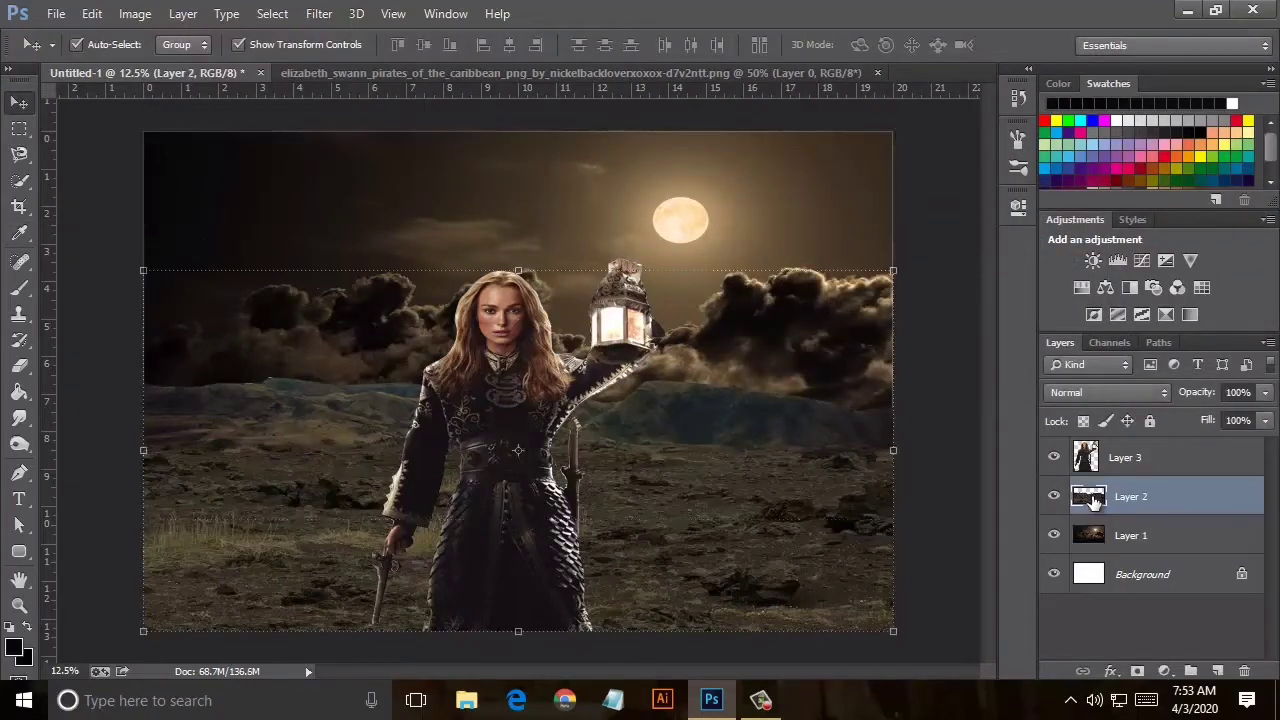
click(134, 13)
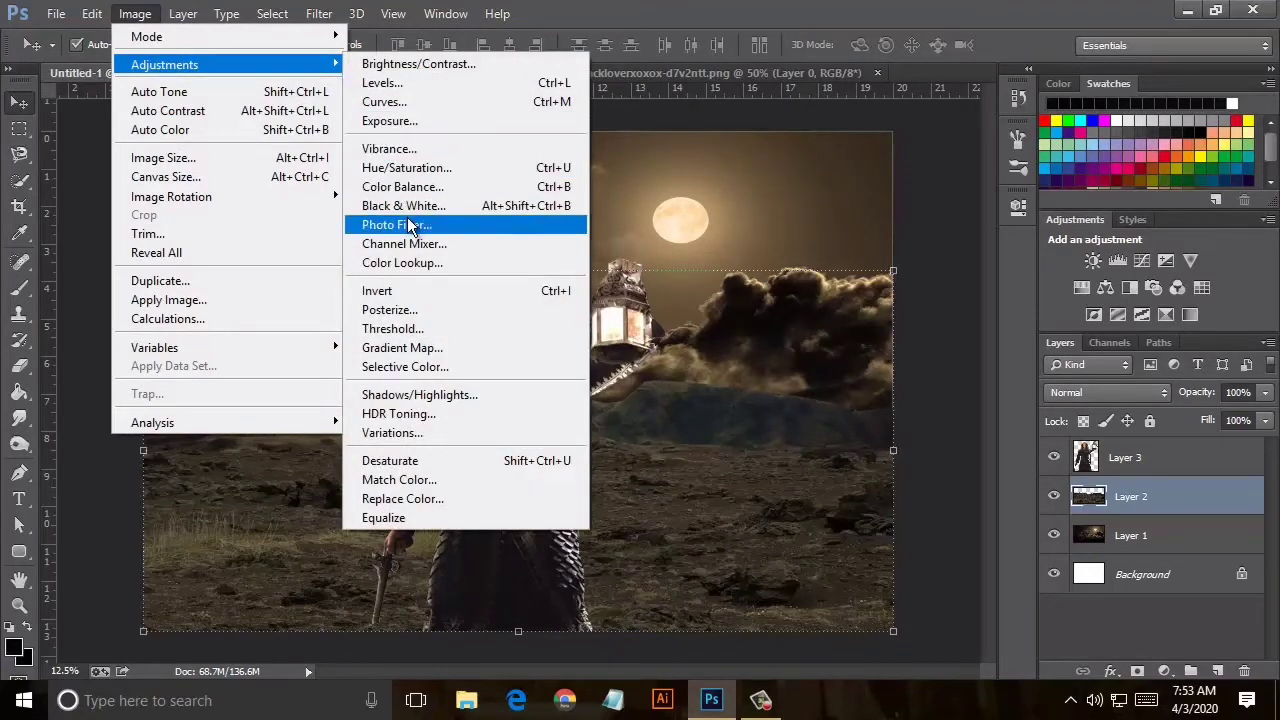
click(407, 217)
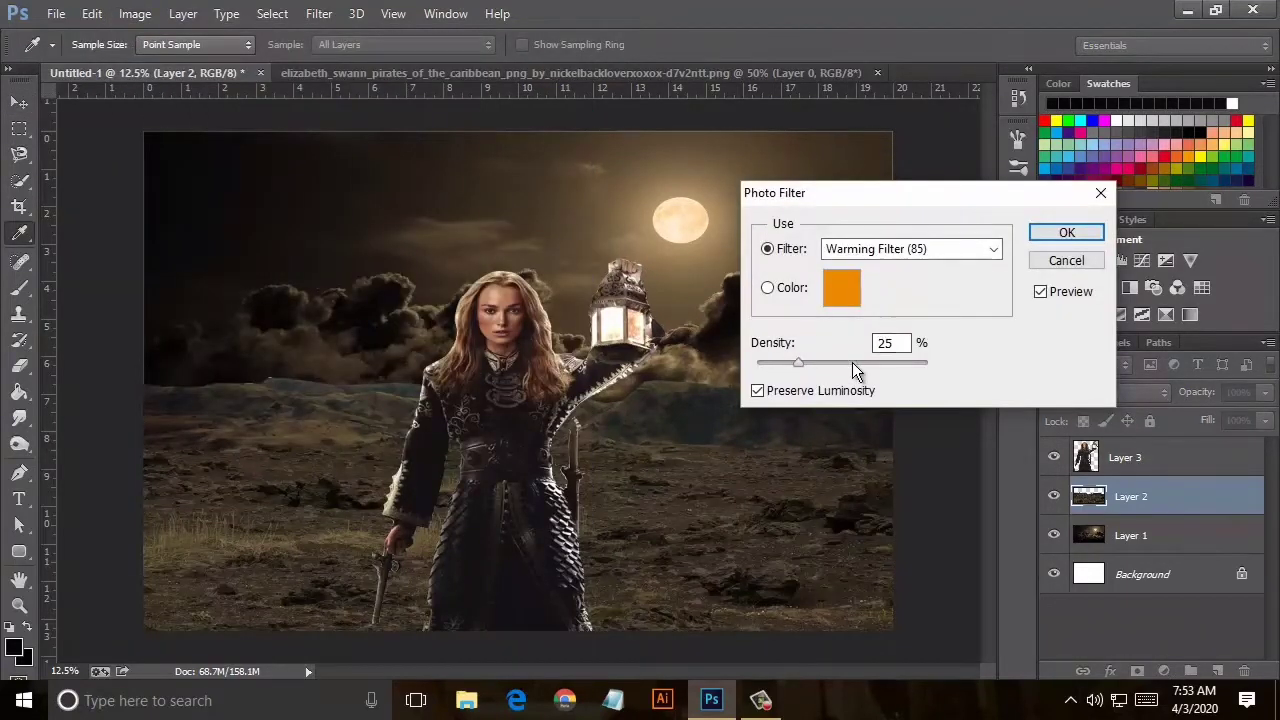
click(895, 250)
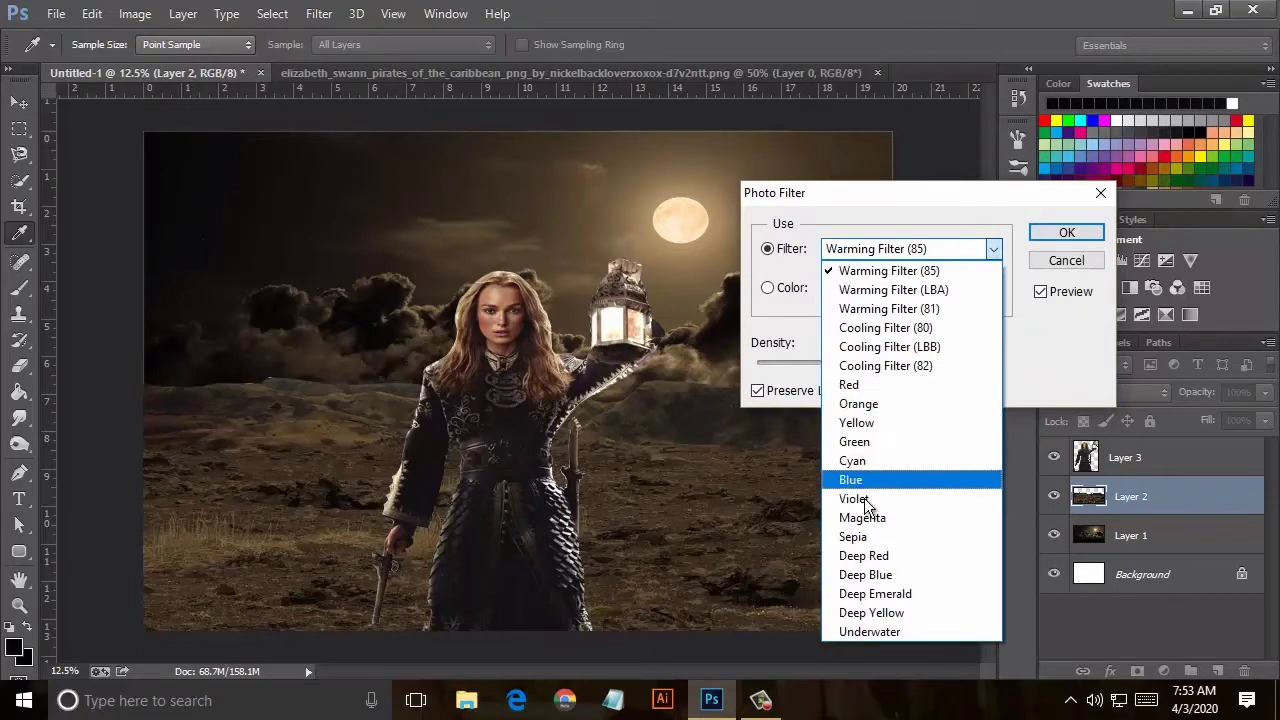
click(866, 534)
drag(851, 364, 902, 364)
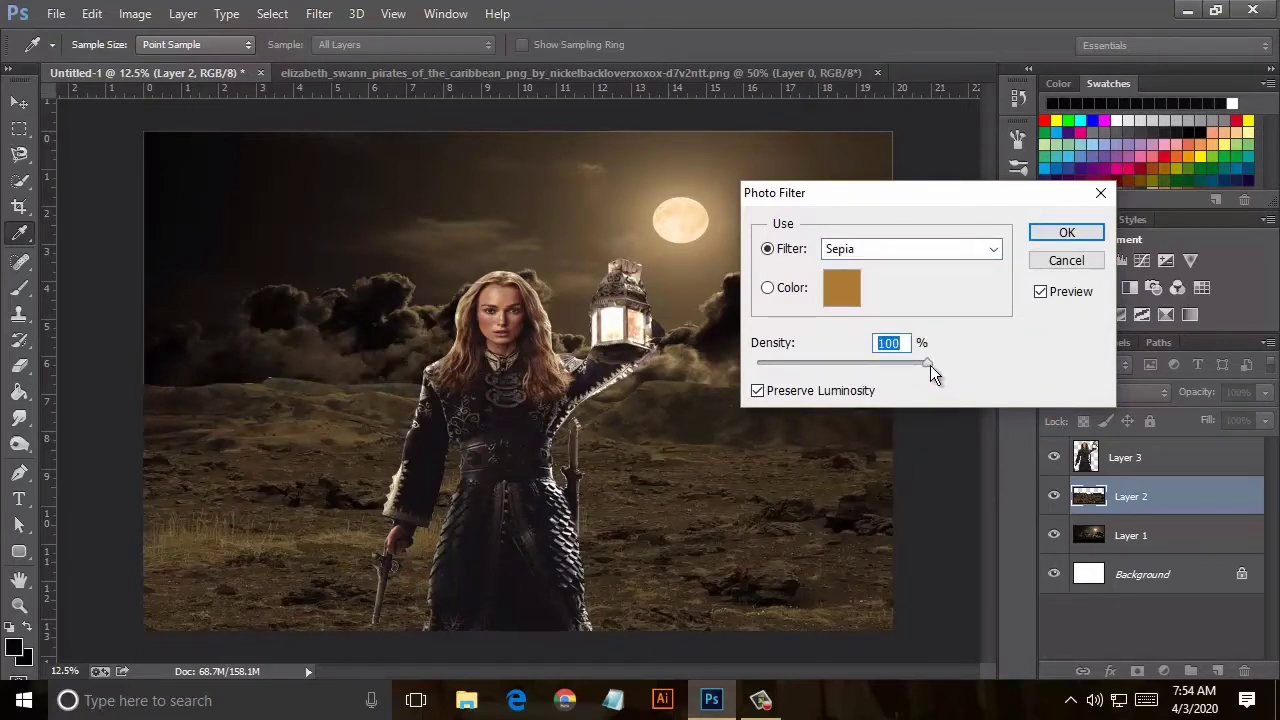
click(1061, 232)
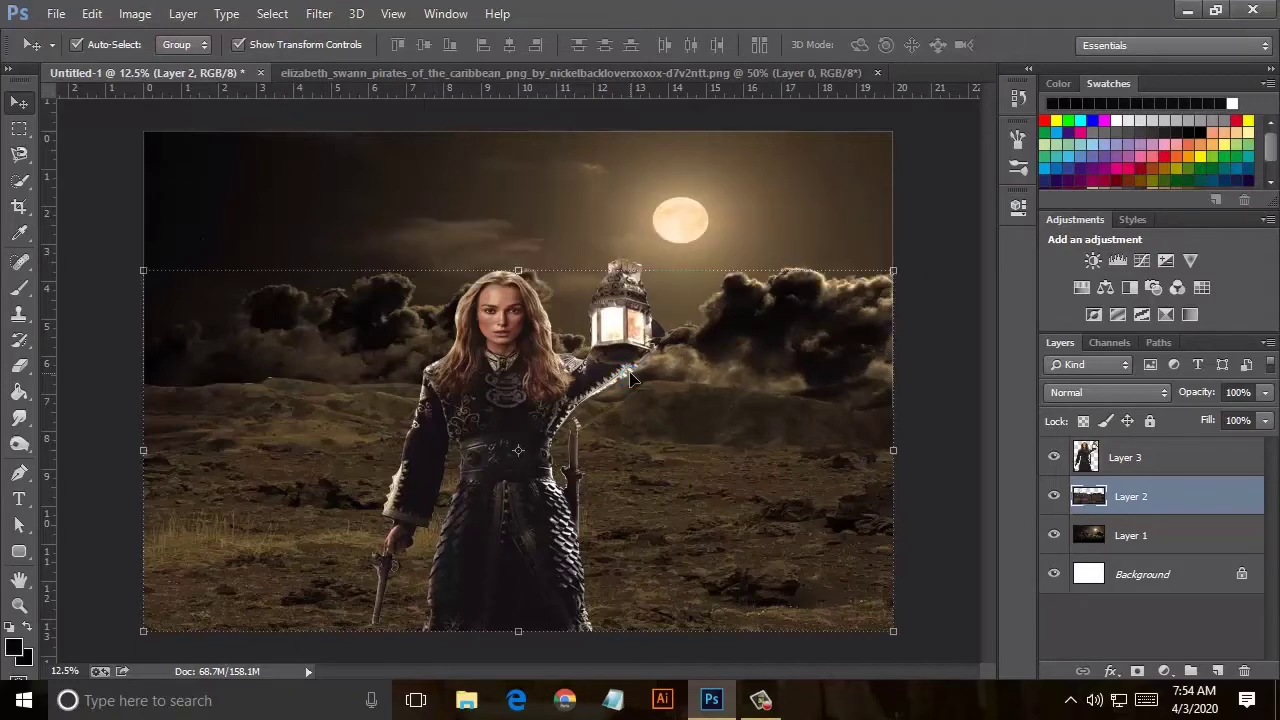
Darken the hills layer's midtones by pulling a Curves point down.
click(135, 13)
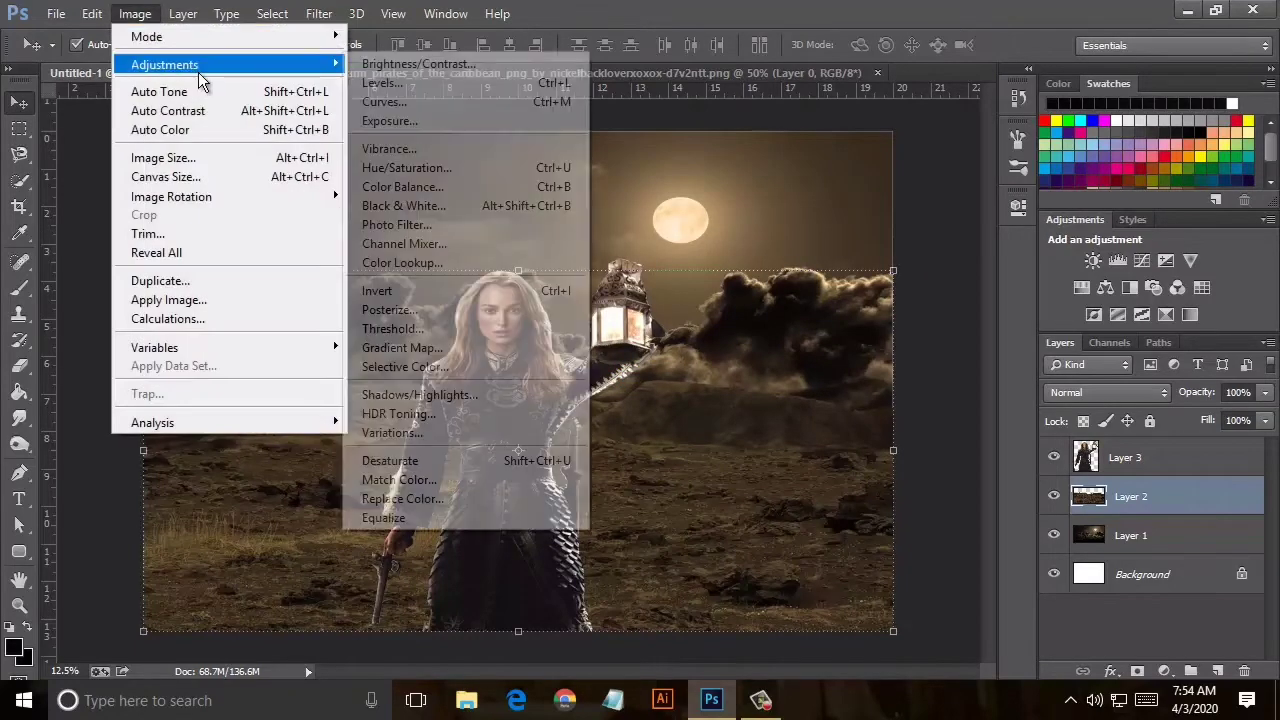
click(369, 104)
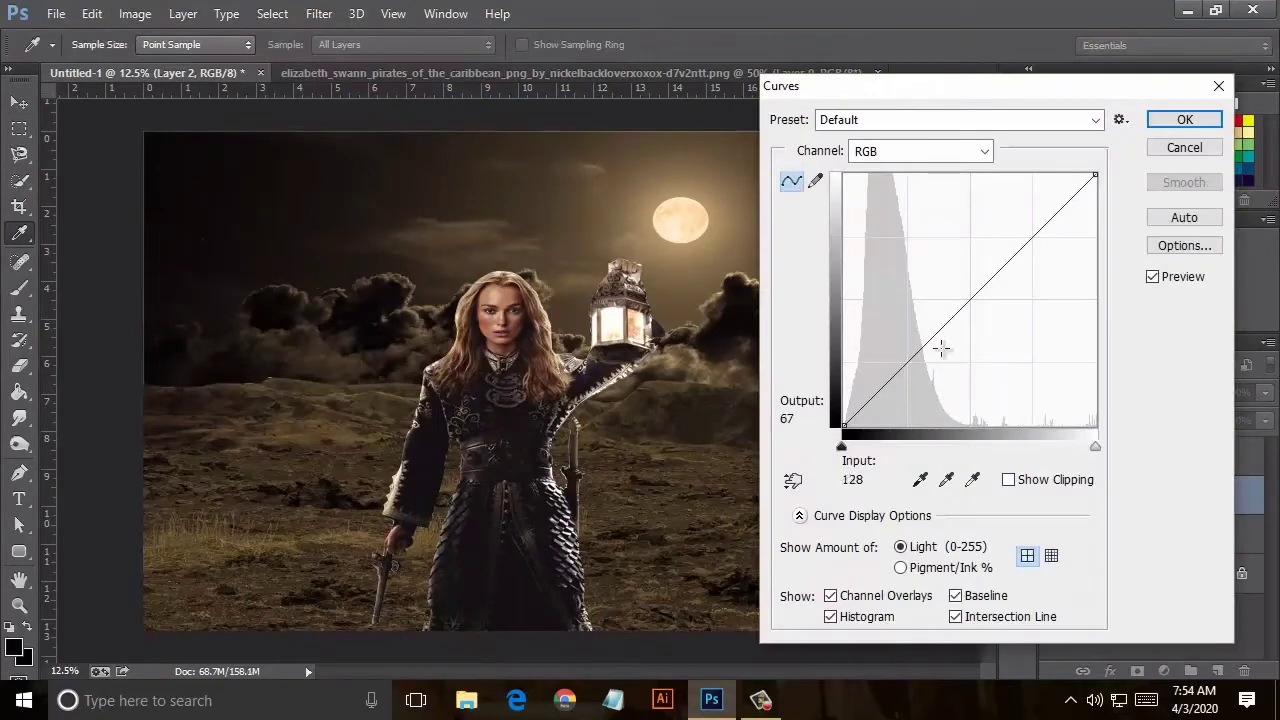
click(941, 350)
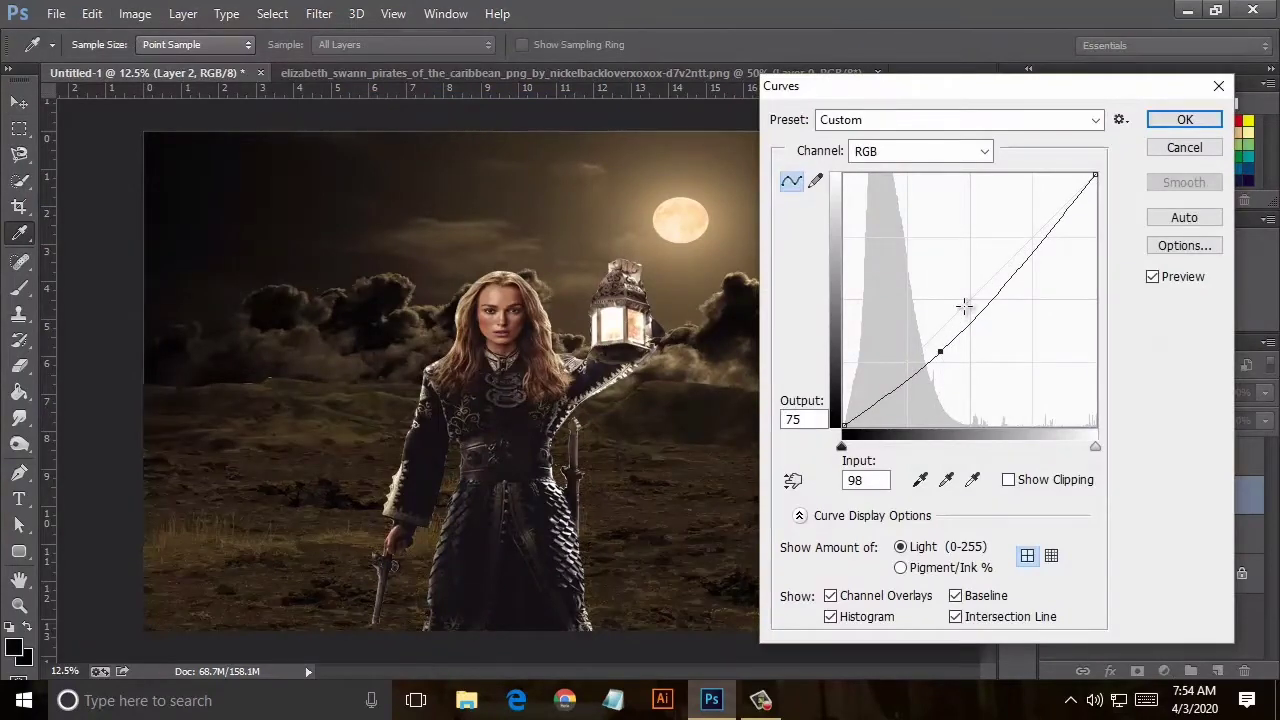
click(1168, 121)
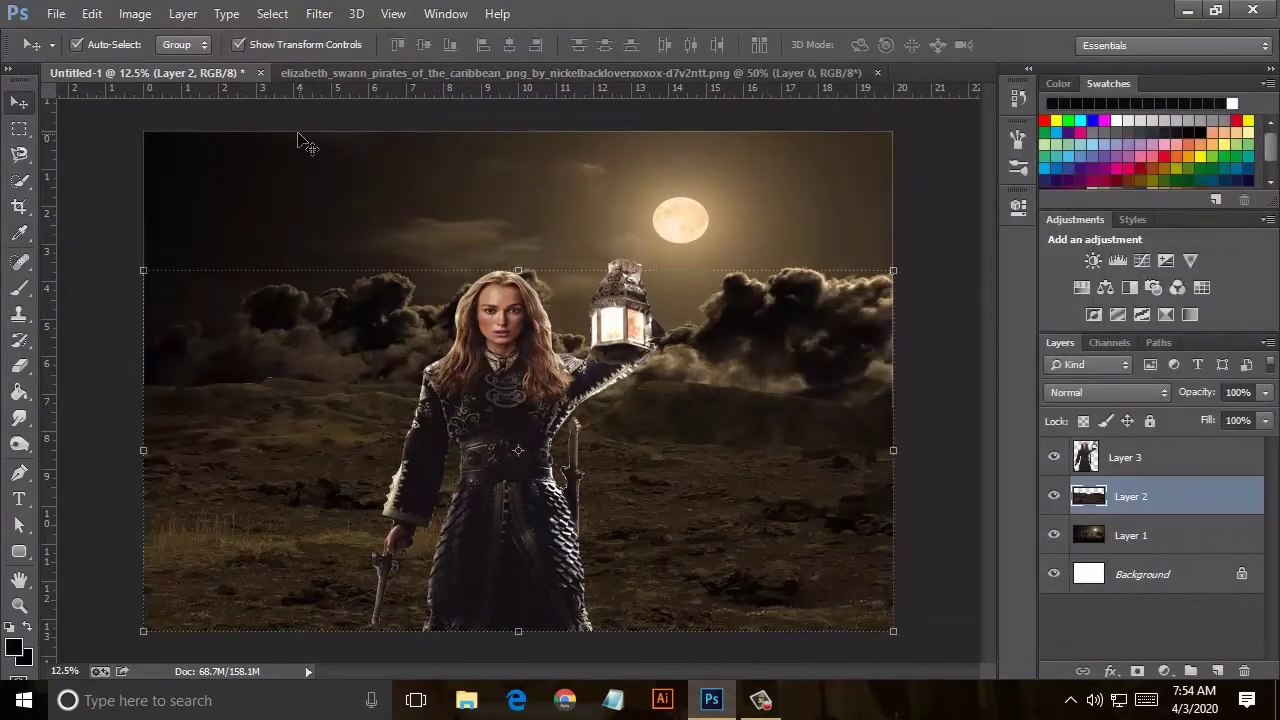
click(134, 14)
mouse_move(165, 64)
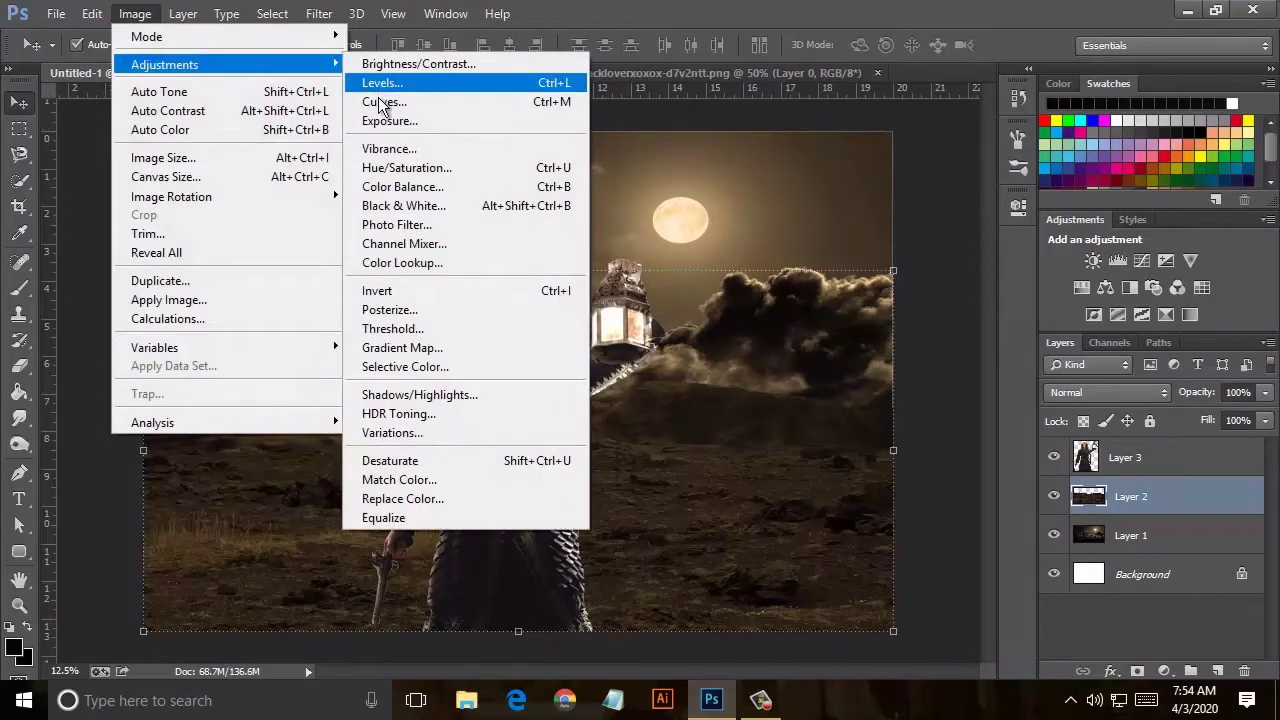
click(382, 101)
mouse_move(916, 331)
mouse_down()
mouse_move(945, 324)
mouse_move(950, 335)
mouse_up()
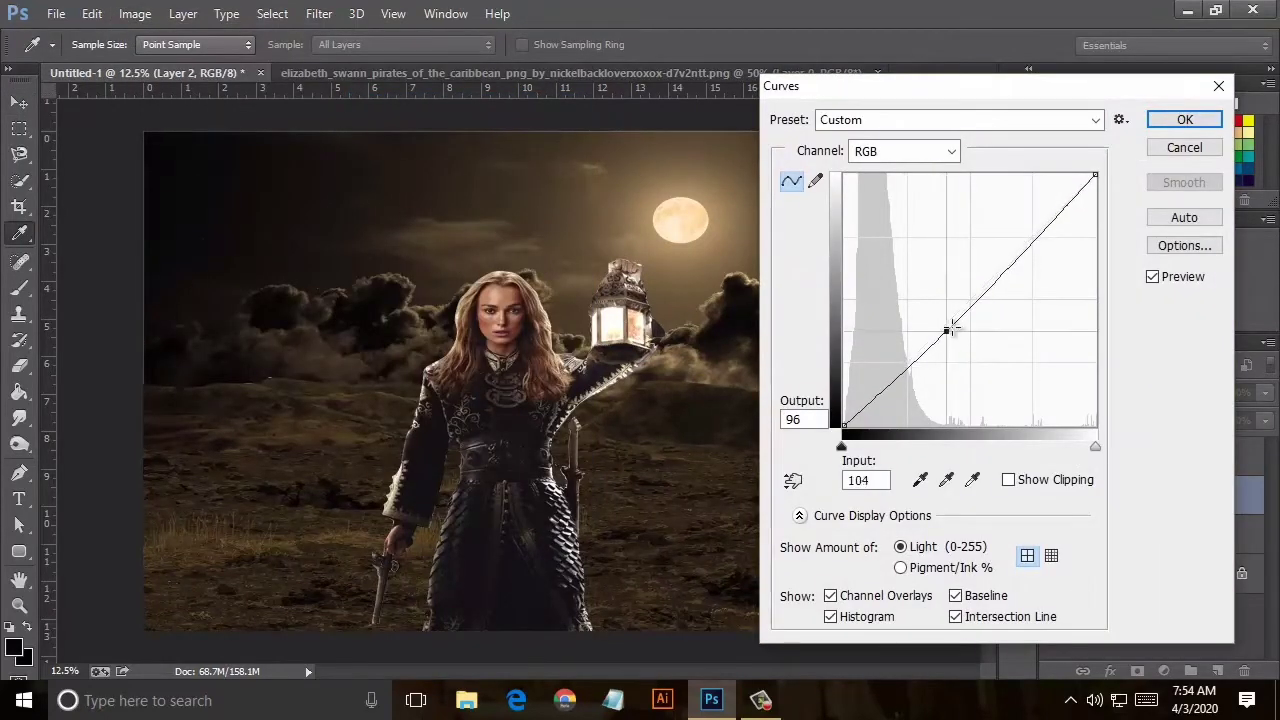
mouse_move(957, 90)
mouse_down()
mouse_move(975, 138)
mouse_move(951, 394)
mouse_move(669, 570)
mouse_move(532, 336)
mouse_up()
click(758, 363)
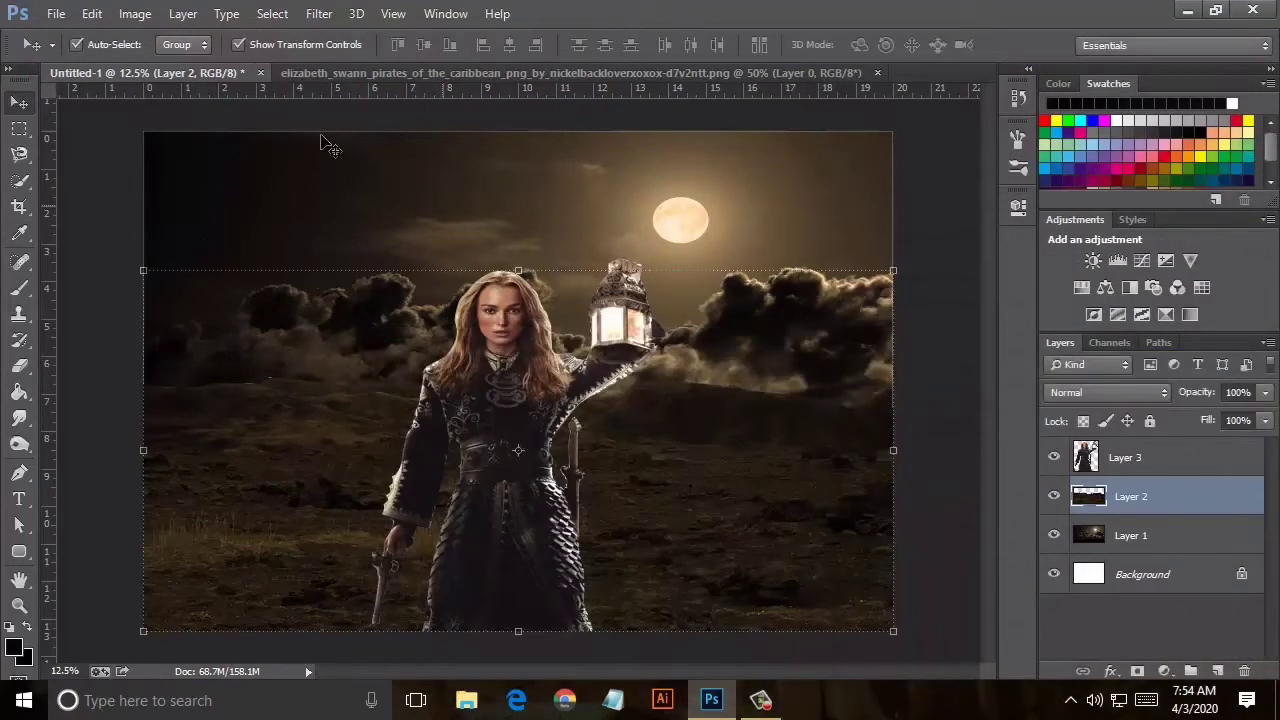
Reduce the hills layer's vibrance to -42.
click(132, 14)
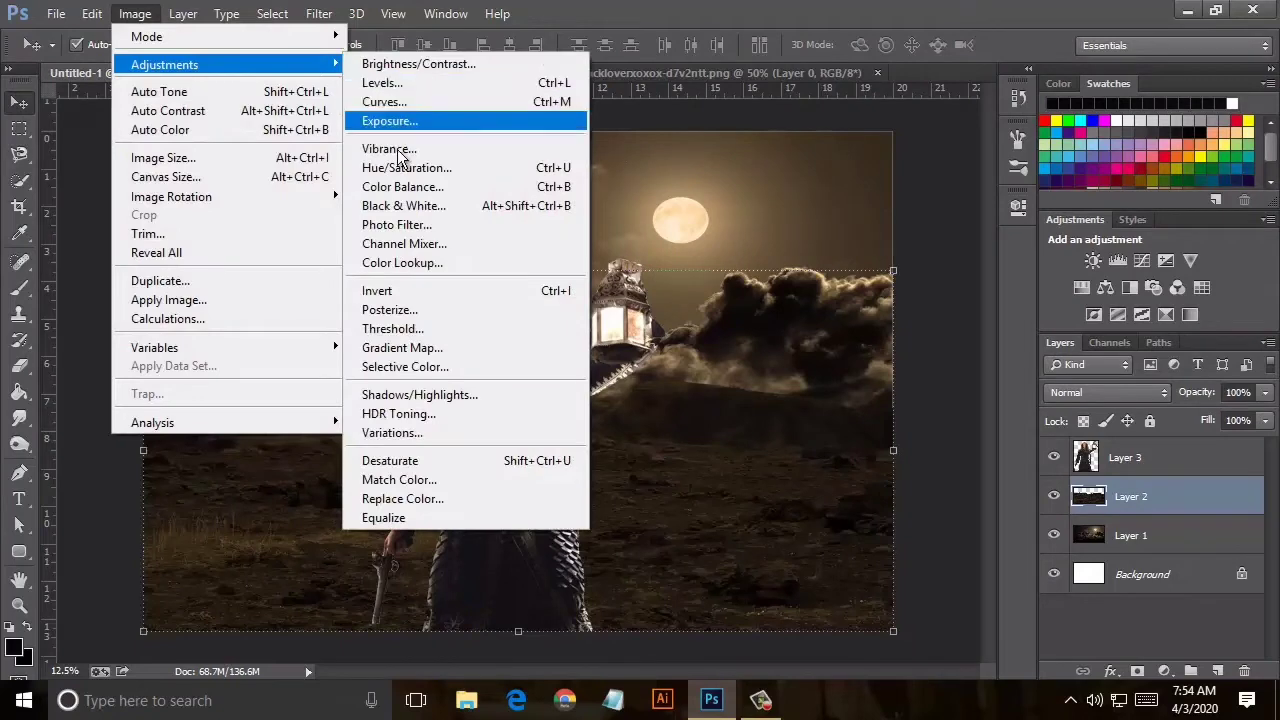
click(404, 144)
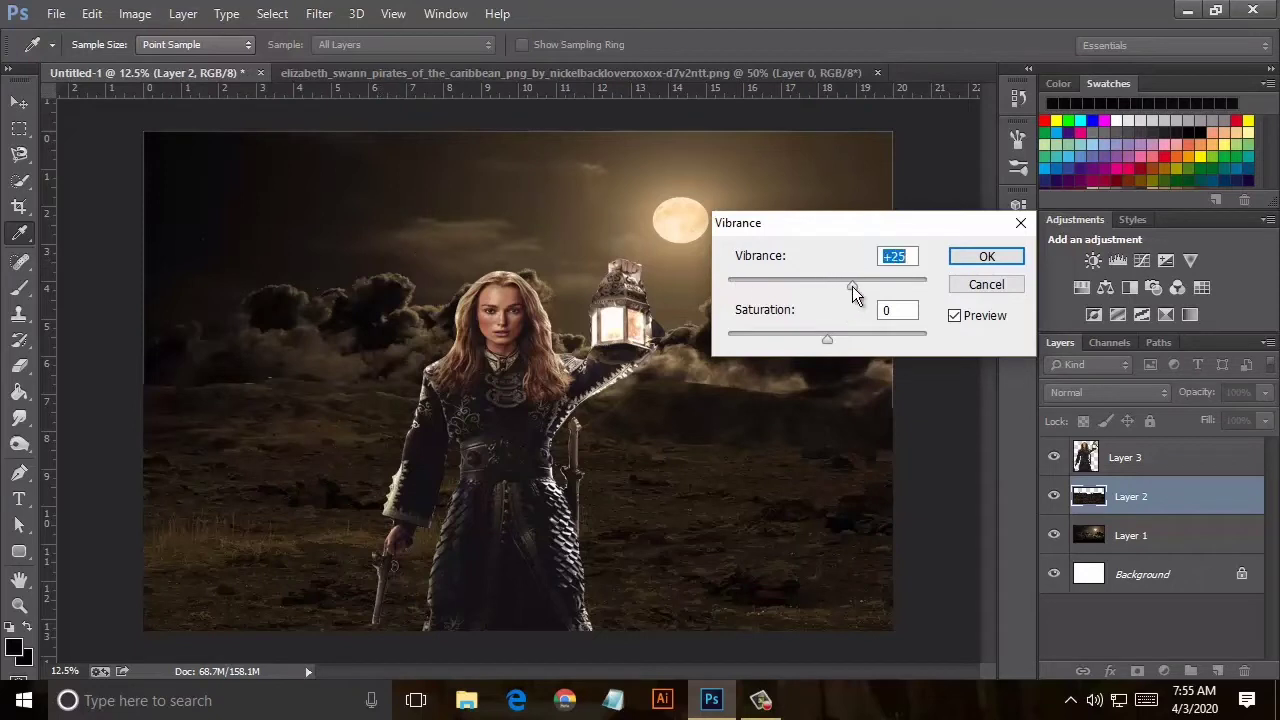
mouse_move(852, 286)
mouse_down()
mouse_move(772, 295)
mouse_move(813, 293)
mouse_up()
click(984, 256)
Cancel Brightness/Contrast, then try an exposure of -0.87 on the hills and discard it.
key(v)
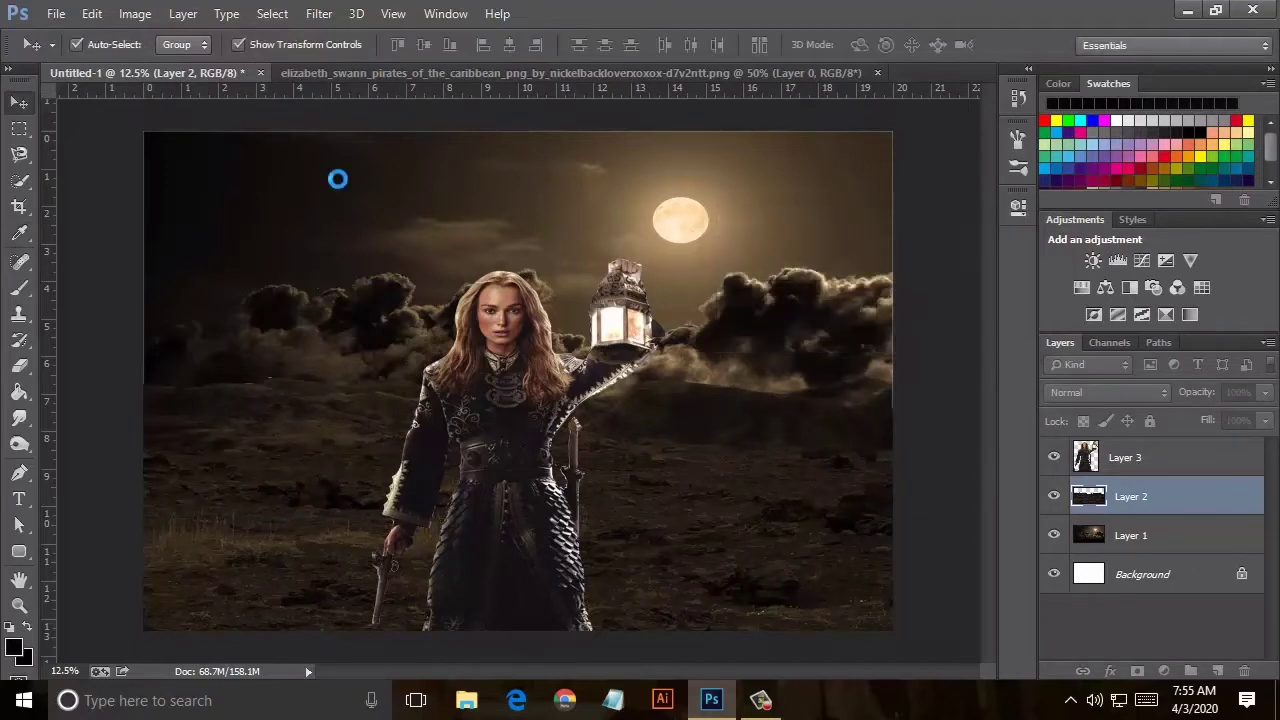
click(134, 13)
mouse_move(164, 64)
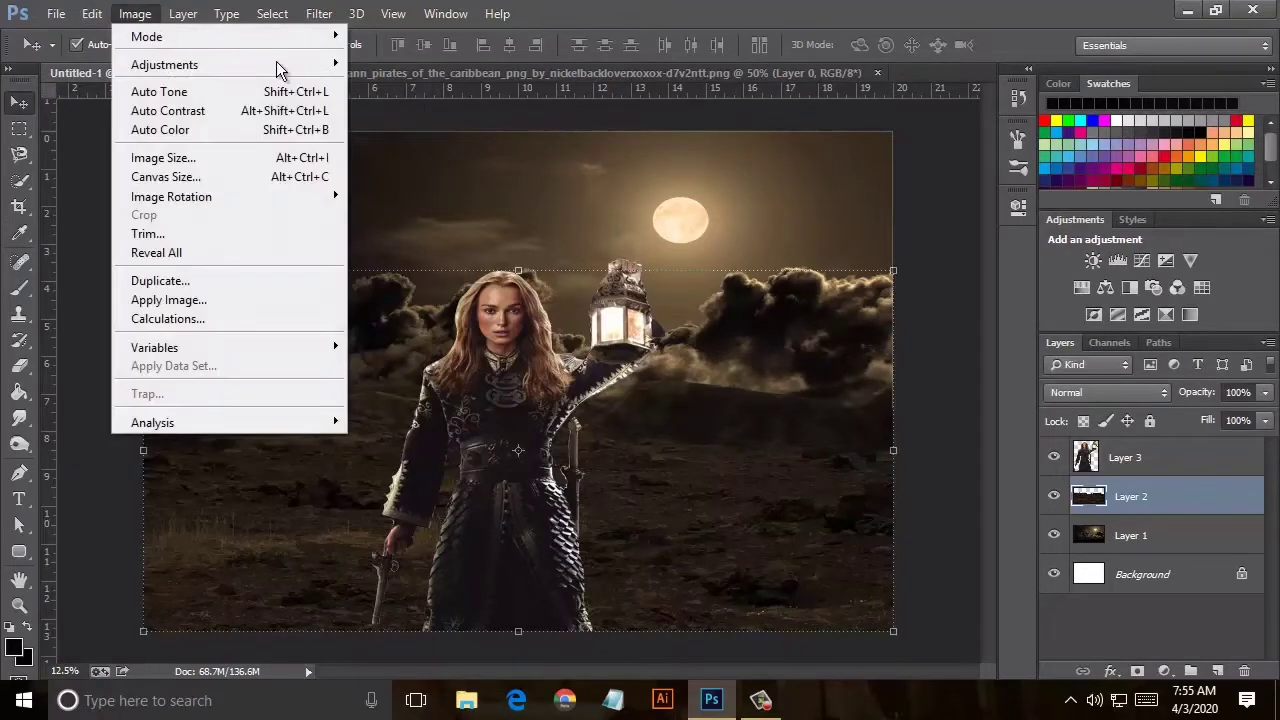
click(362, 64)
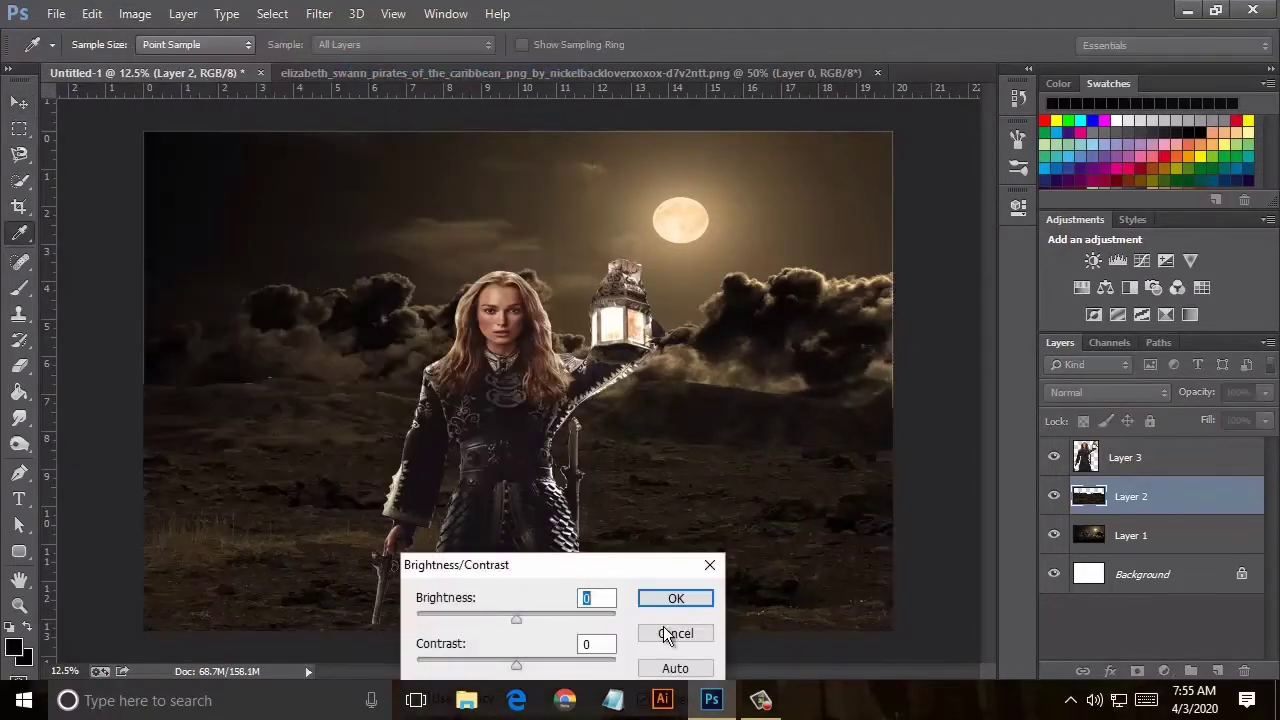
click(668, 634)
click(135, 14)
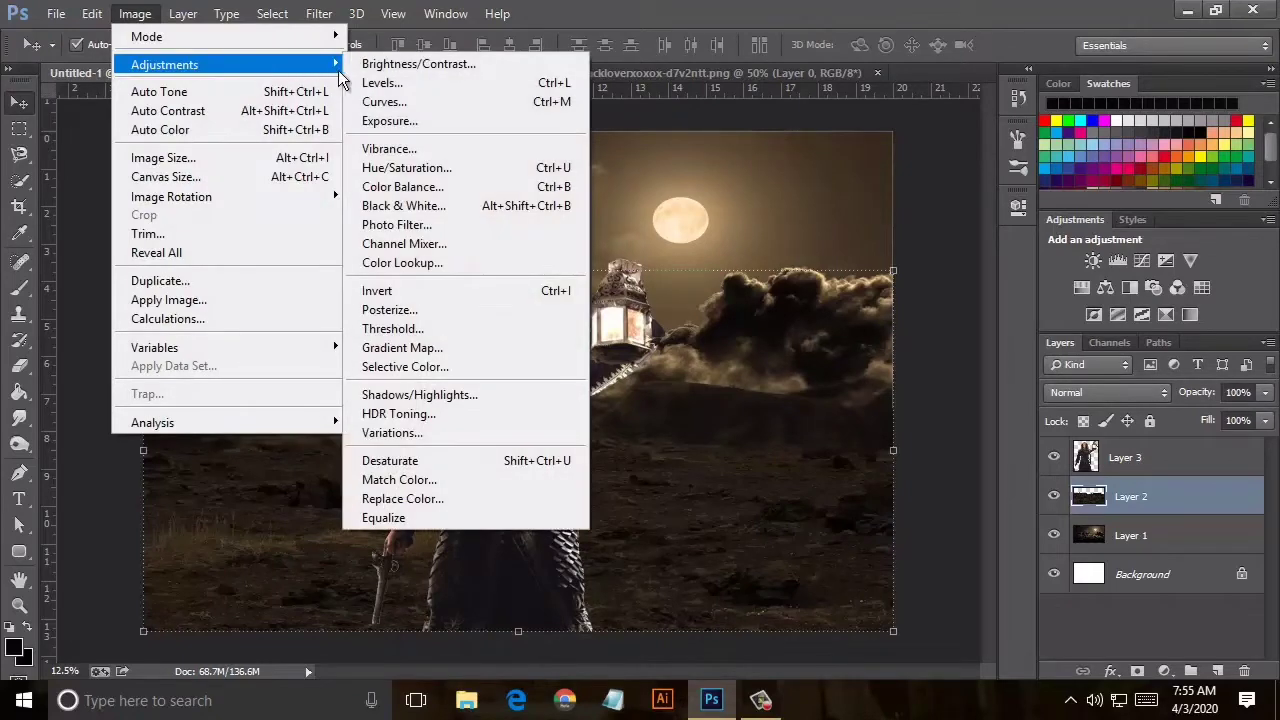
click(390, 116)
drag(810, 265, 792, 265)
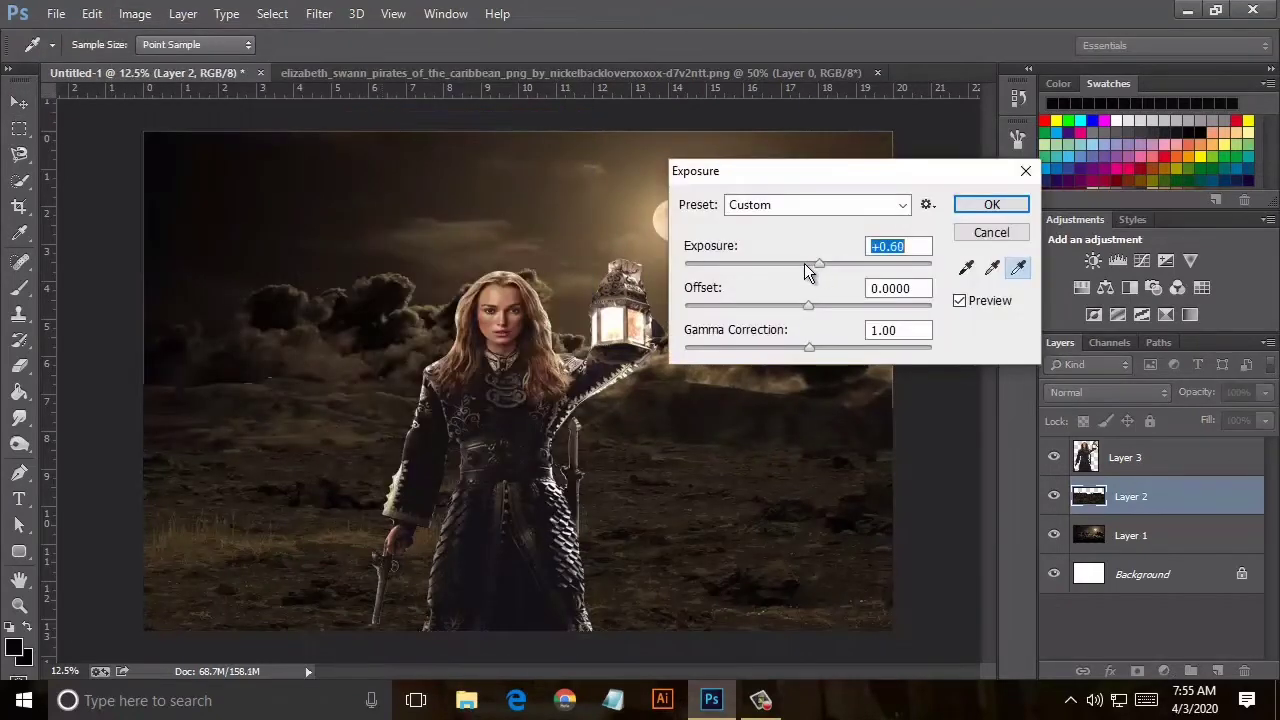
drag(808, 316, 812, 310)
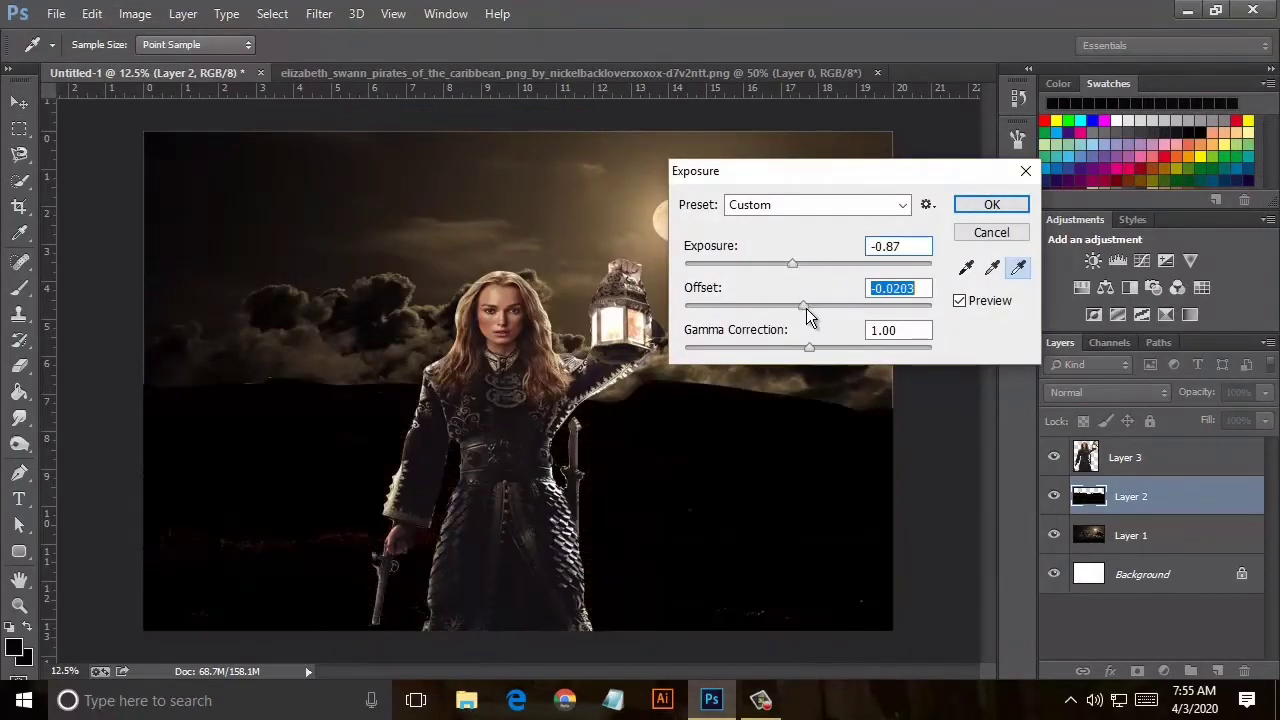
click(990, 232)
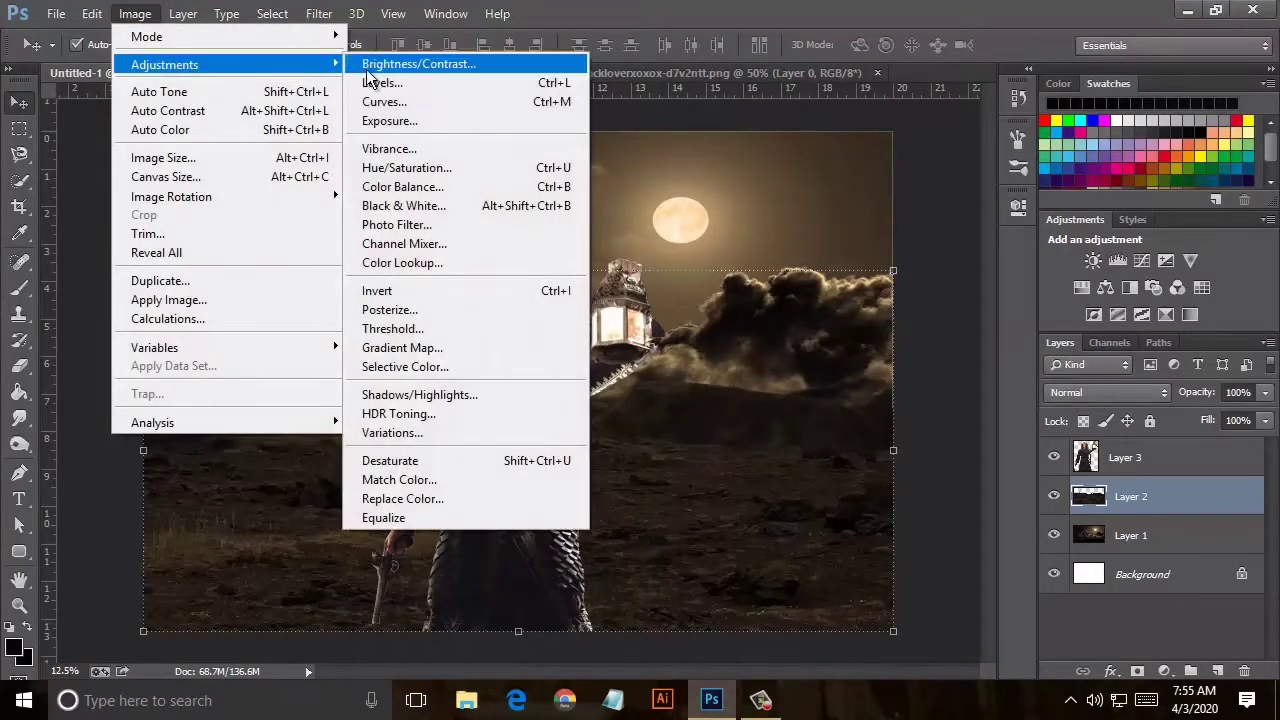
Set the hills layer's exposure to +0.11 and apply it.
click(398, 118)
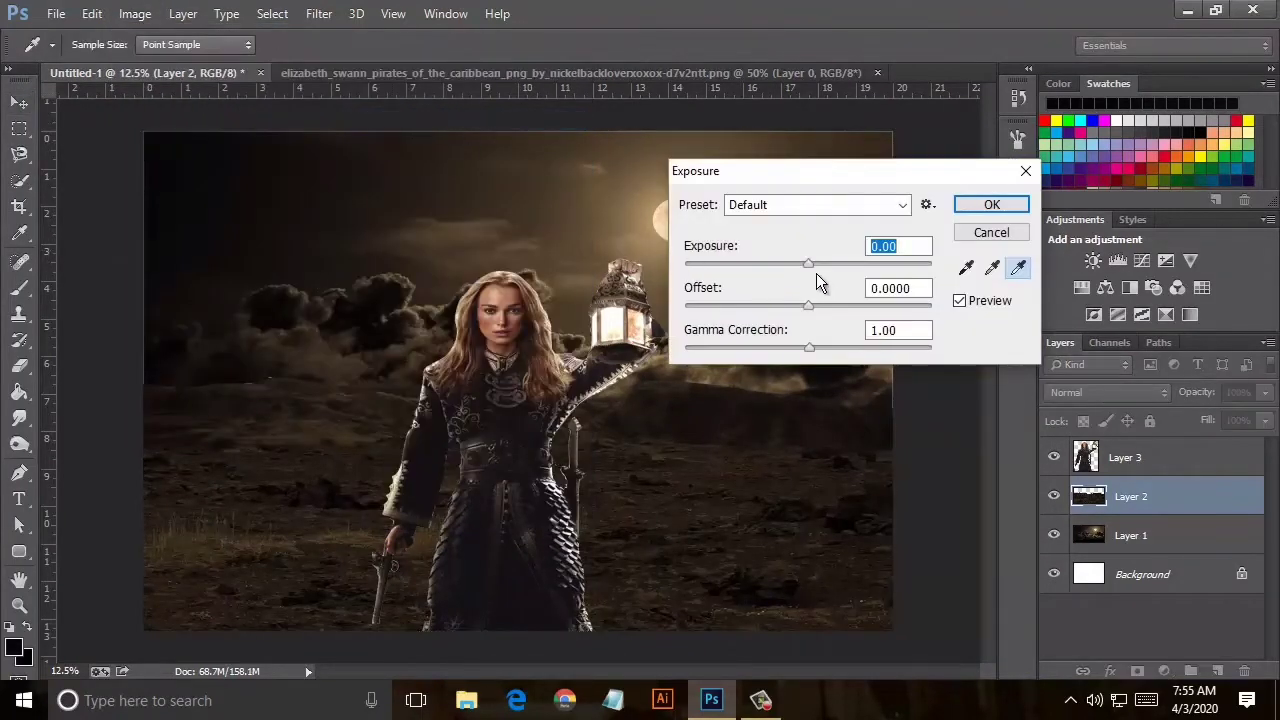
drag(814, 268, 817, 267)
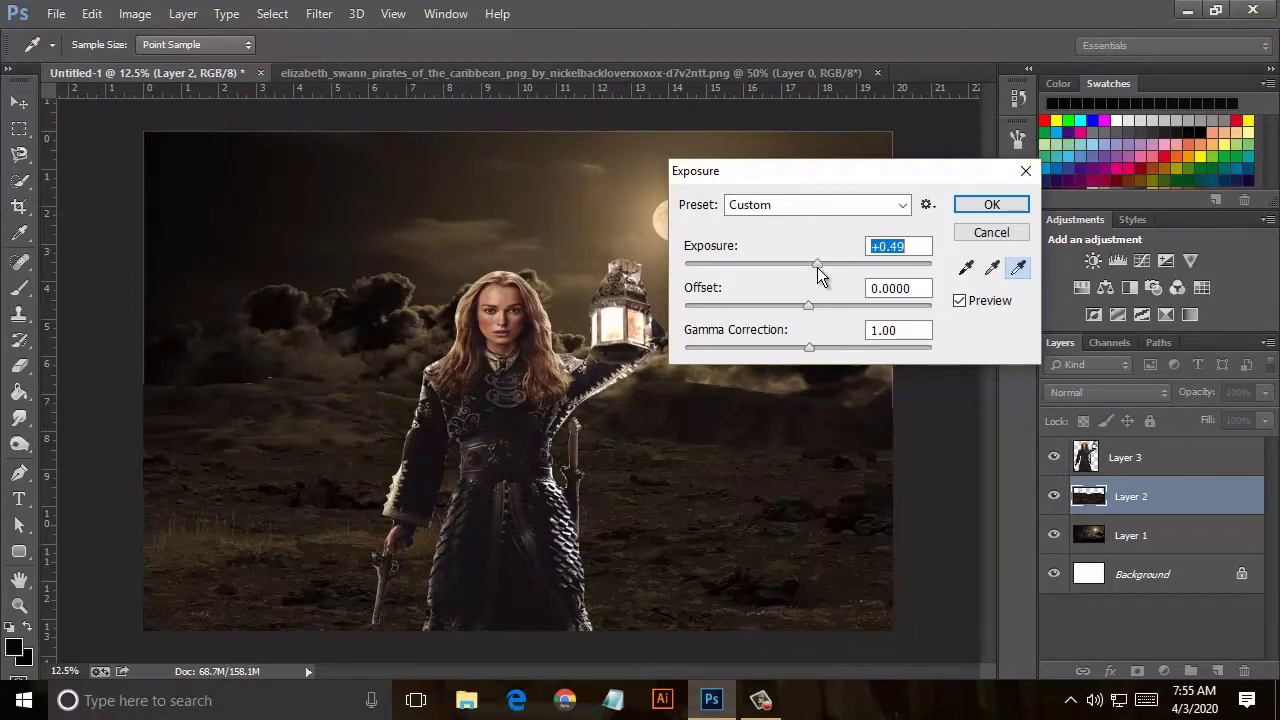
click(993, 204)
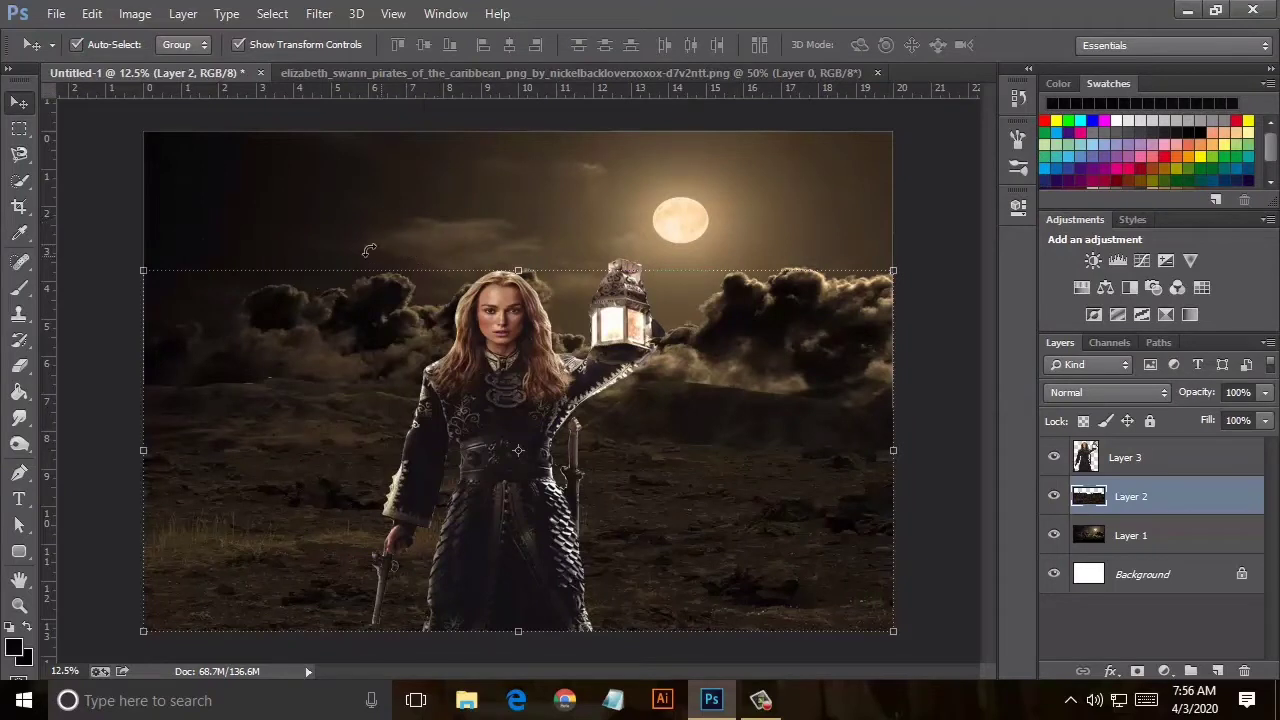
Shorten the hills layer (Layer 2) from its top edge to about 96.95% height.
drag(518, 271, 517, 282)
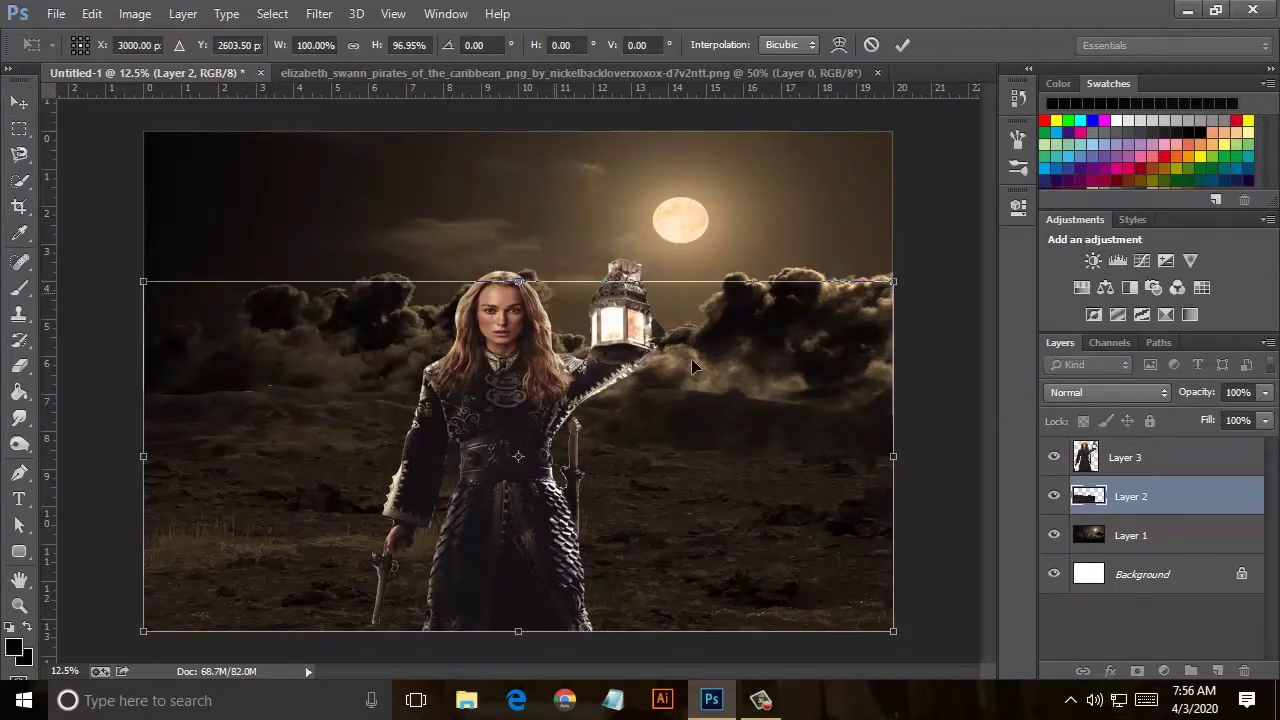
key(v)
click(536, 276)
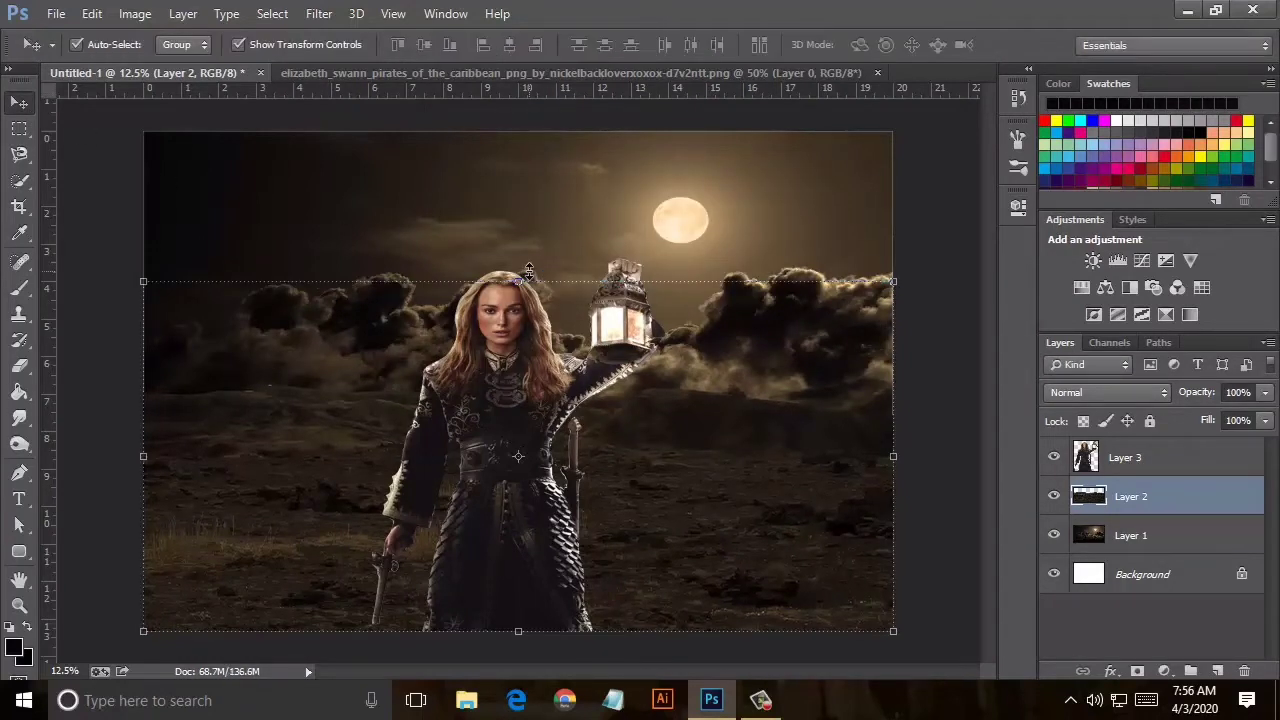
Stretch the woman on Layer 3 upward to 105.63% height.
click(1152, 457)
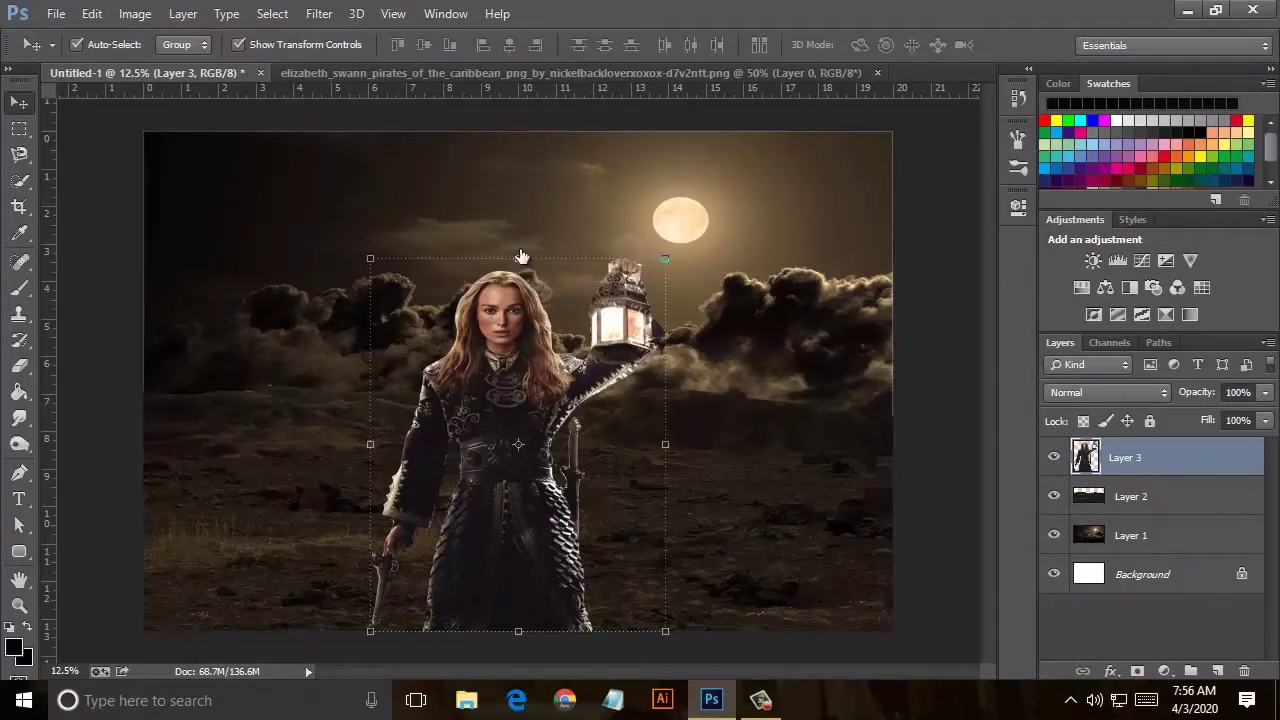
drag(519, 258, 517, 240)
click(19, 103)
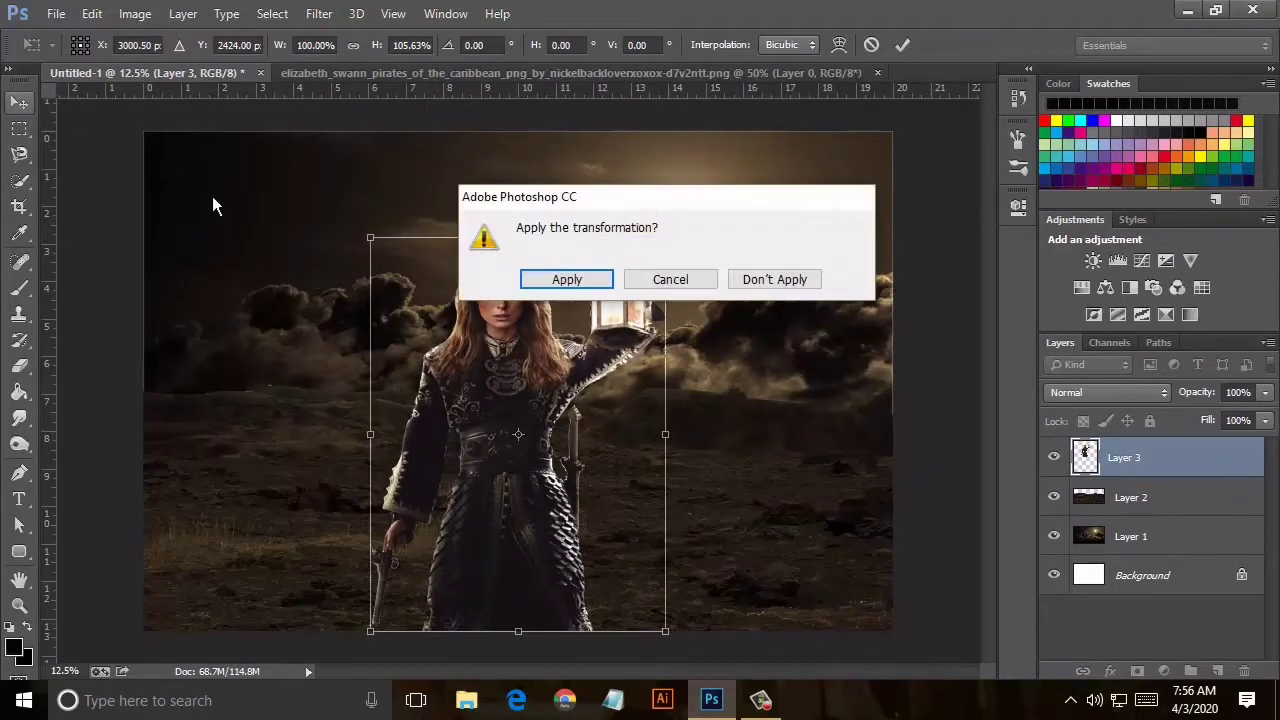
click(563, 283)
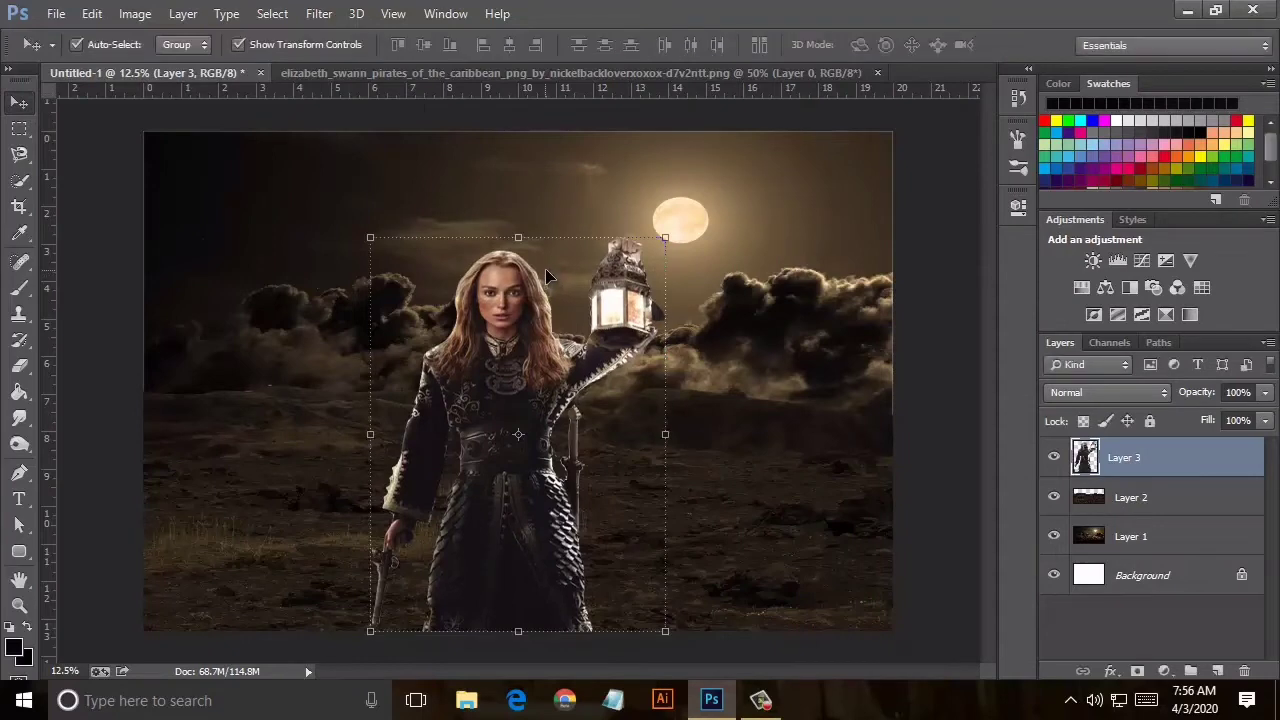
Deselect Layer 3 and switch to the Polygonal Lasso tool.
scroll(547, 272, up, 2)
scroll(547, 277, up, 1)
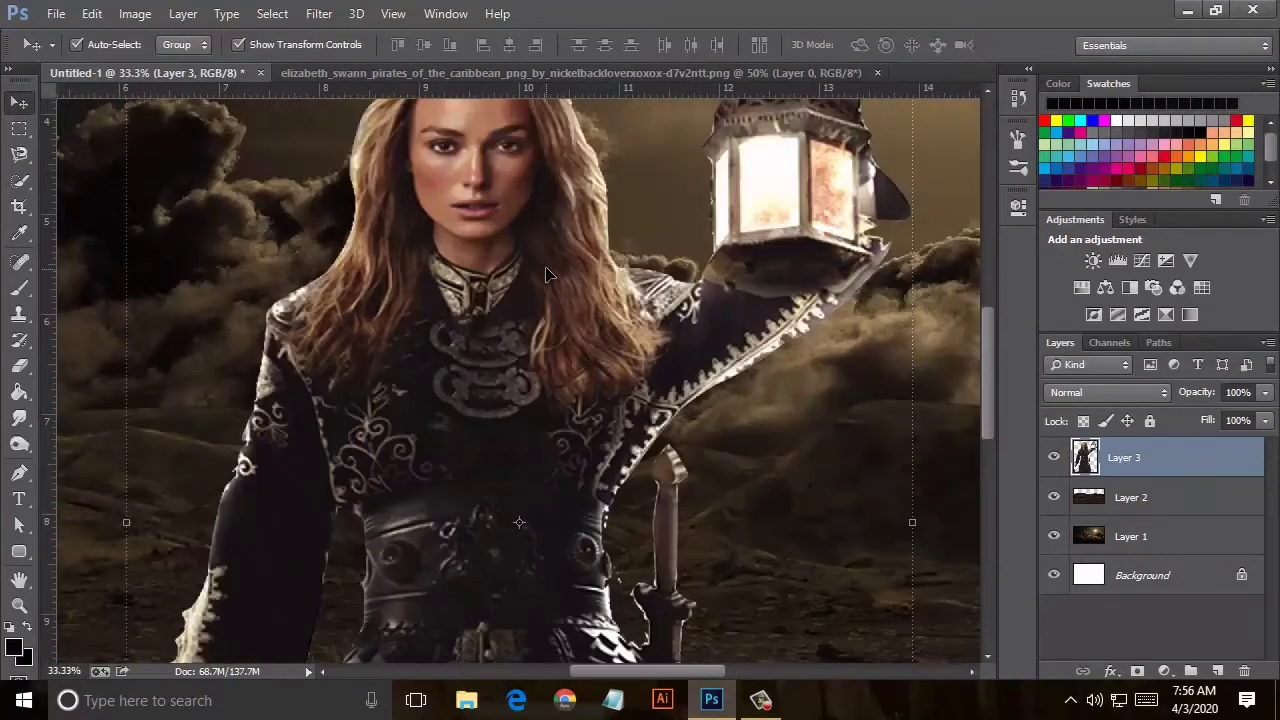
scroll(640, 330, up, 1)
scroll(594, 390, up, 2)
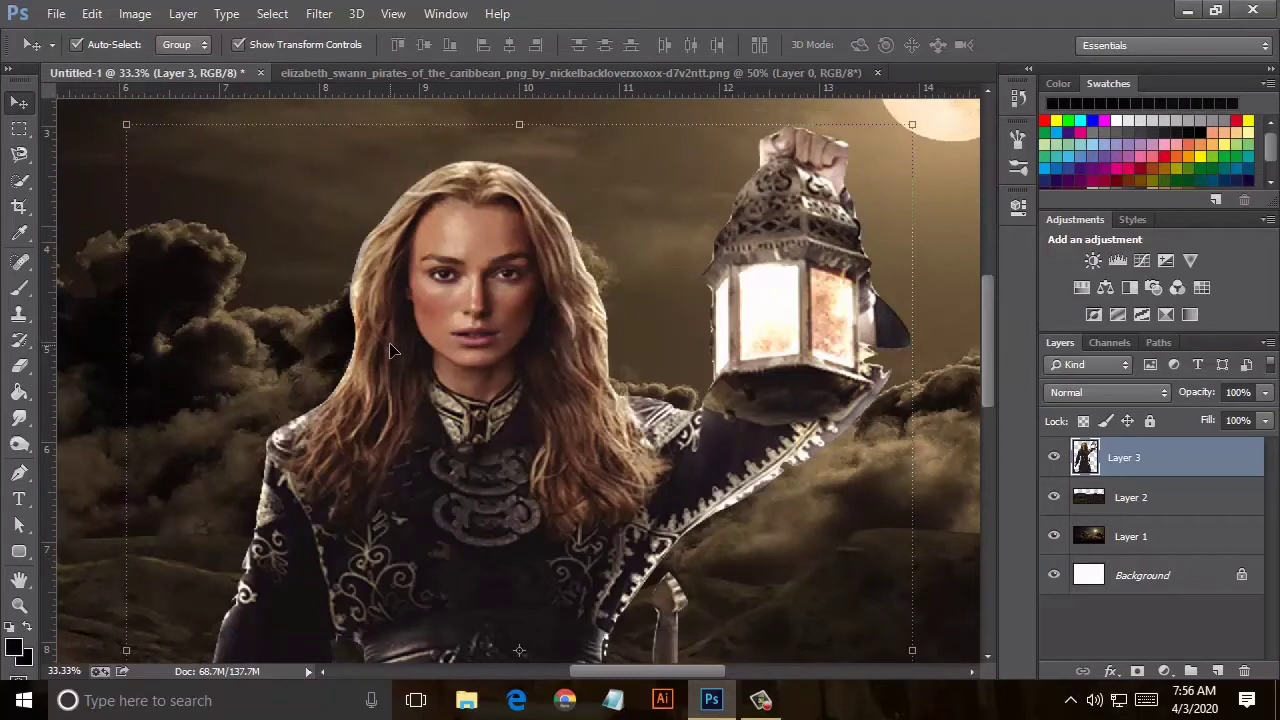
ctrl+click(1105, 473)
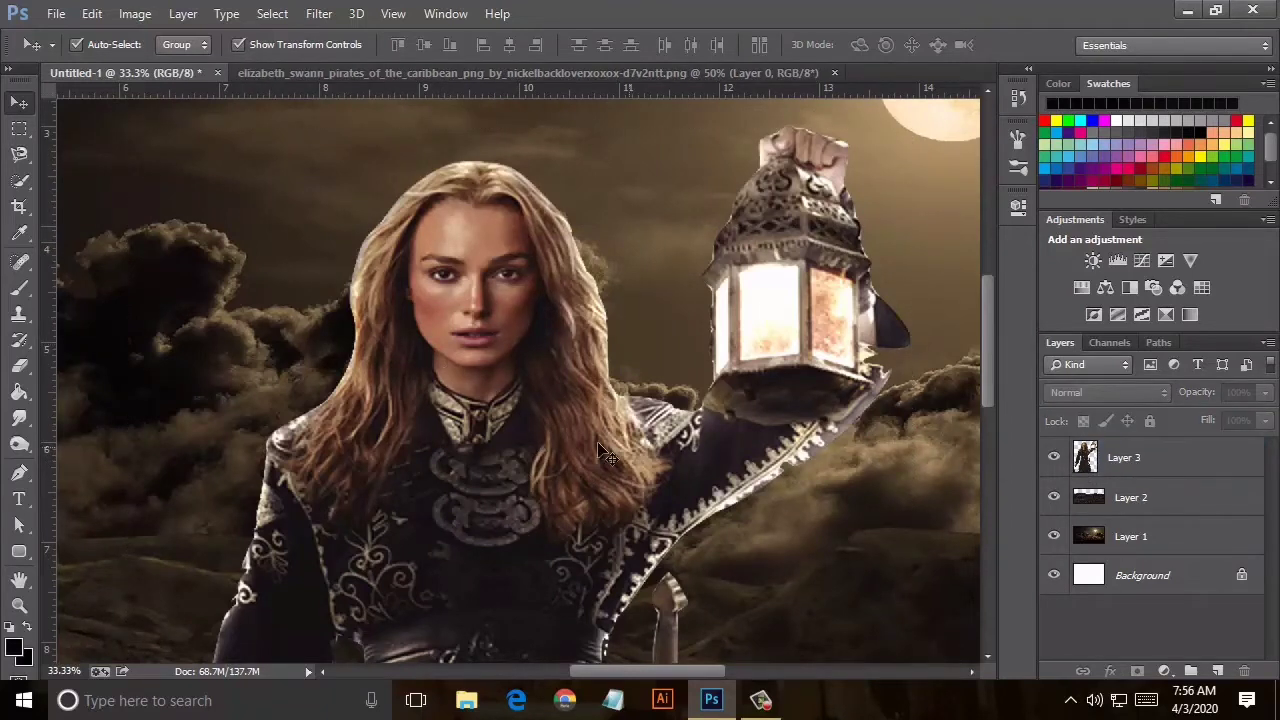
click(19, 128)
right_click(22, 158)
click(100, 168)
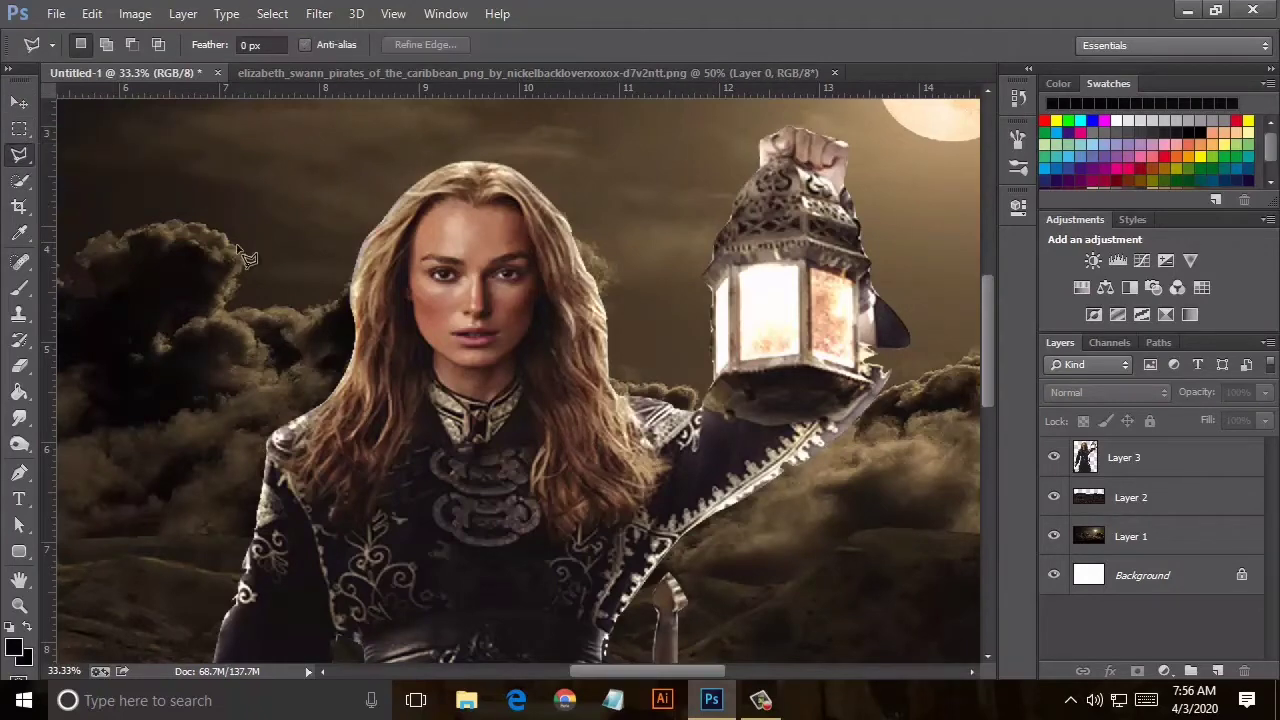
Outline a trial area below the lantern on Layer 3, then clear that selection.
scroll(710, 640, up, 1)
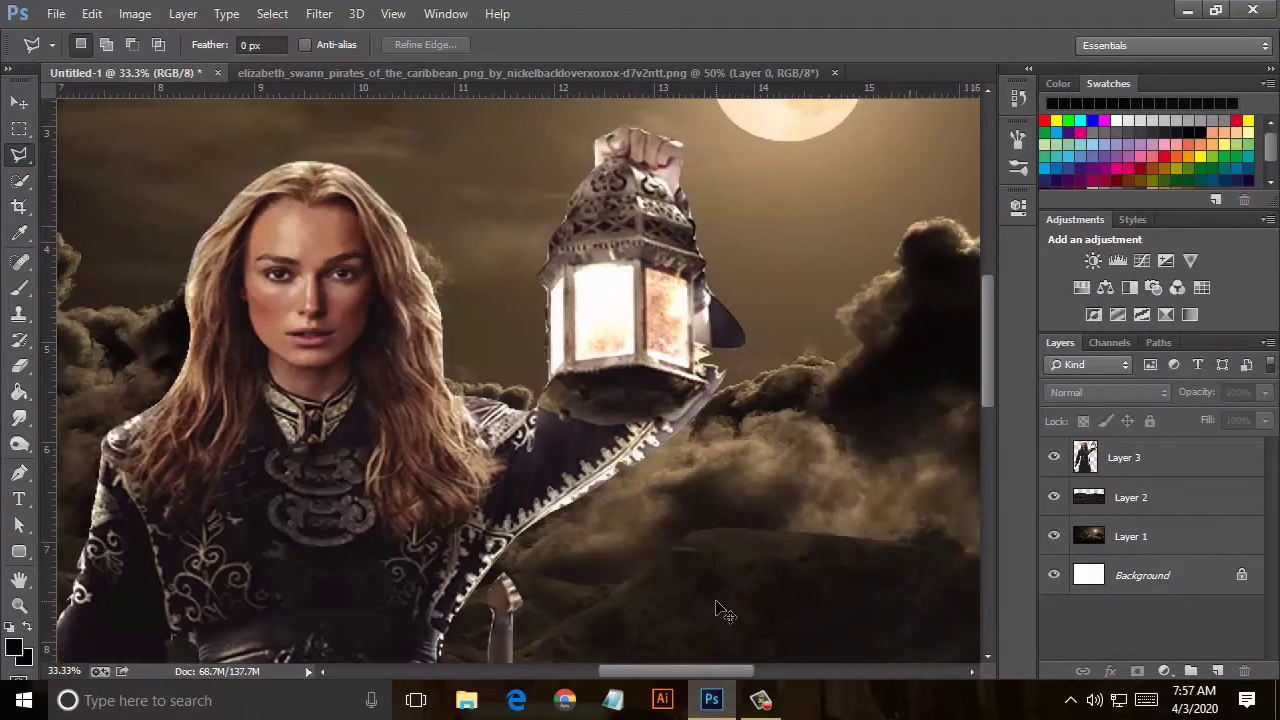
scroll(745, 597, up, 2)
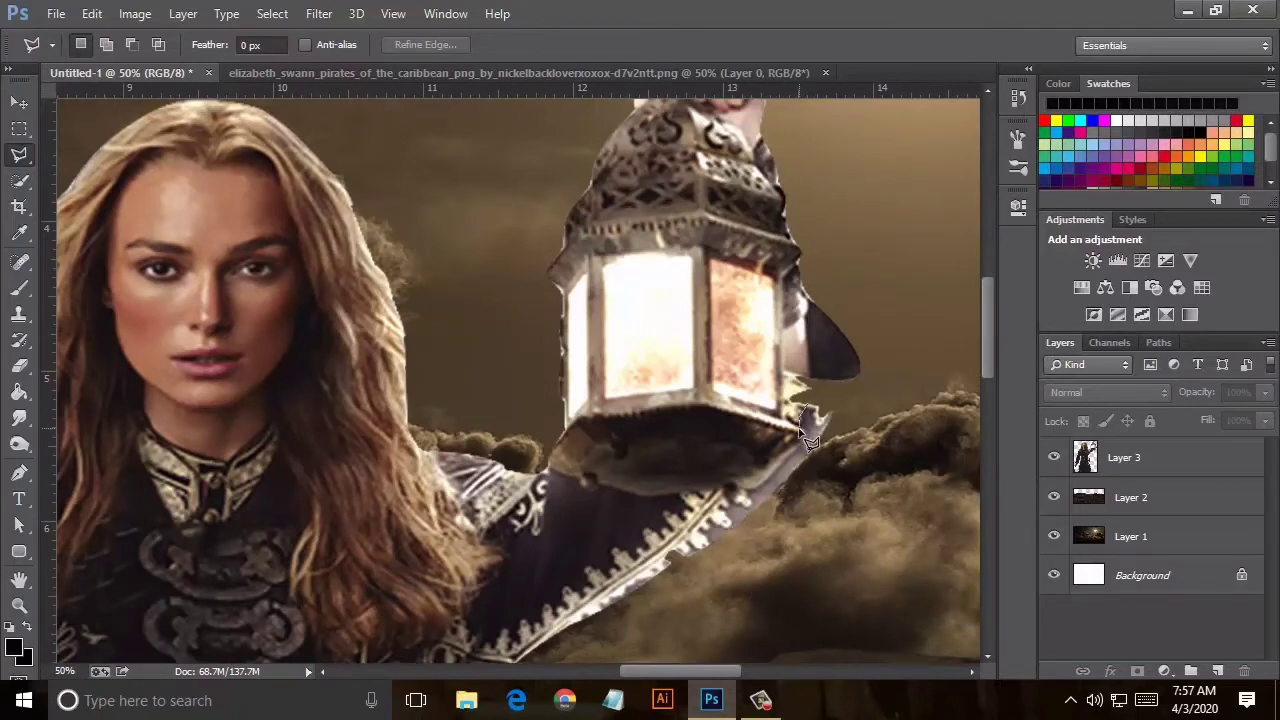
click(822, 420)
click(706, 552)
click(850, 549)
click(894, 506)
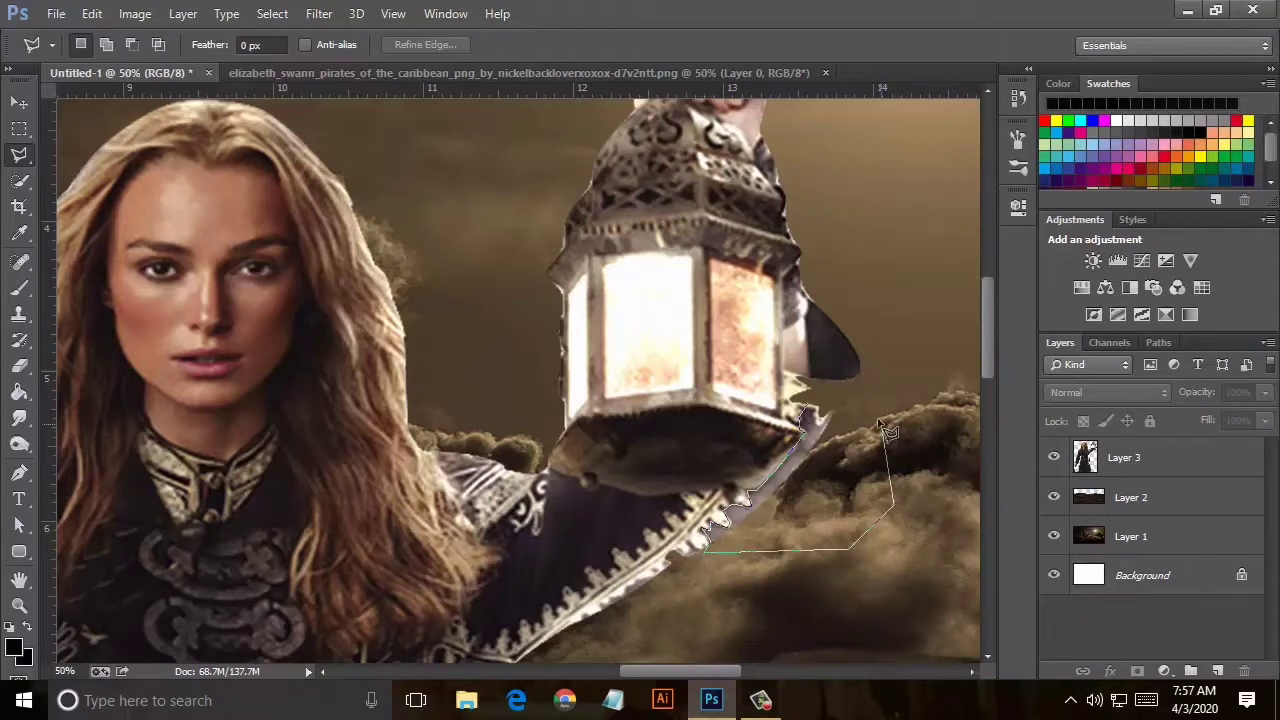
click(882, 426)
click(814, 410)
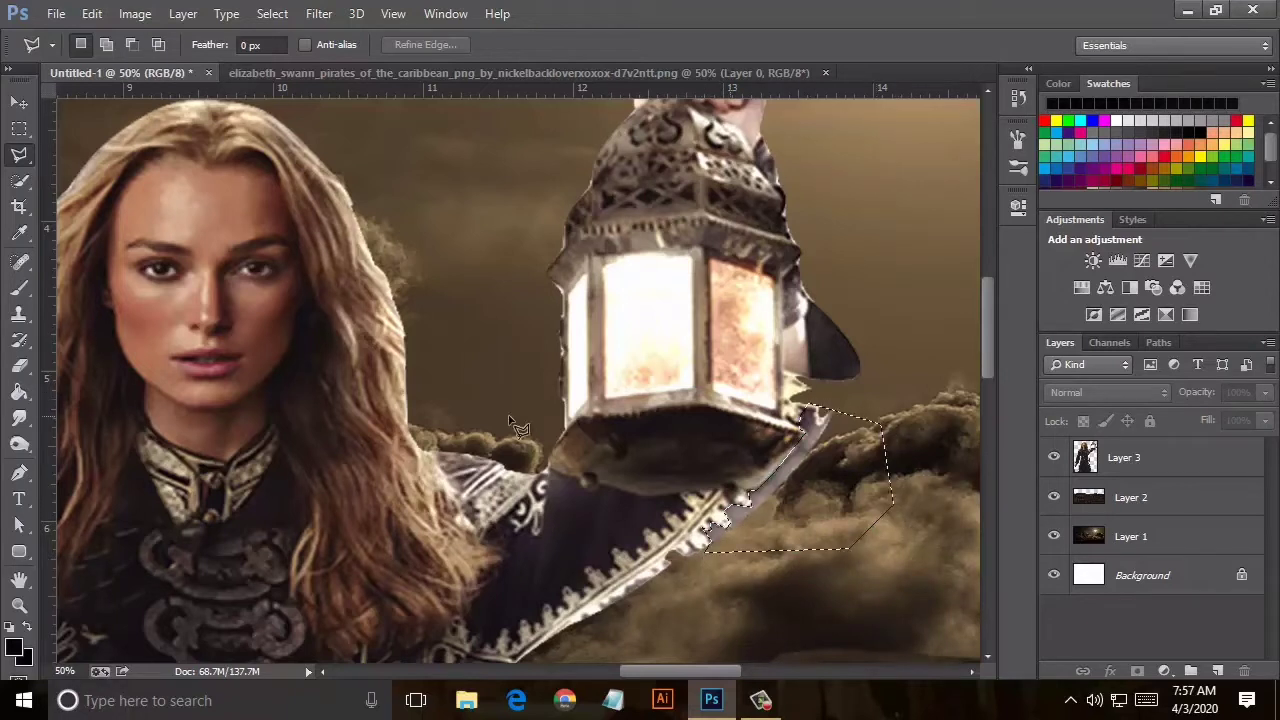
click(19, 365)
click(1124, 457)
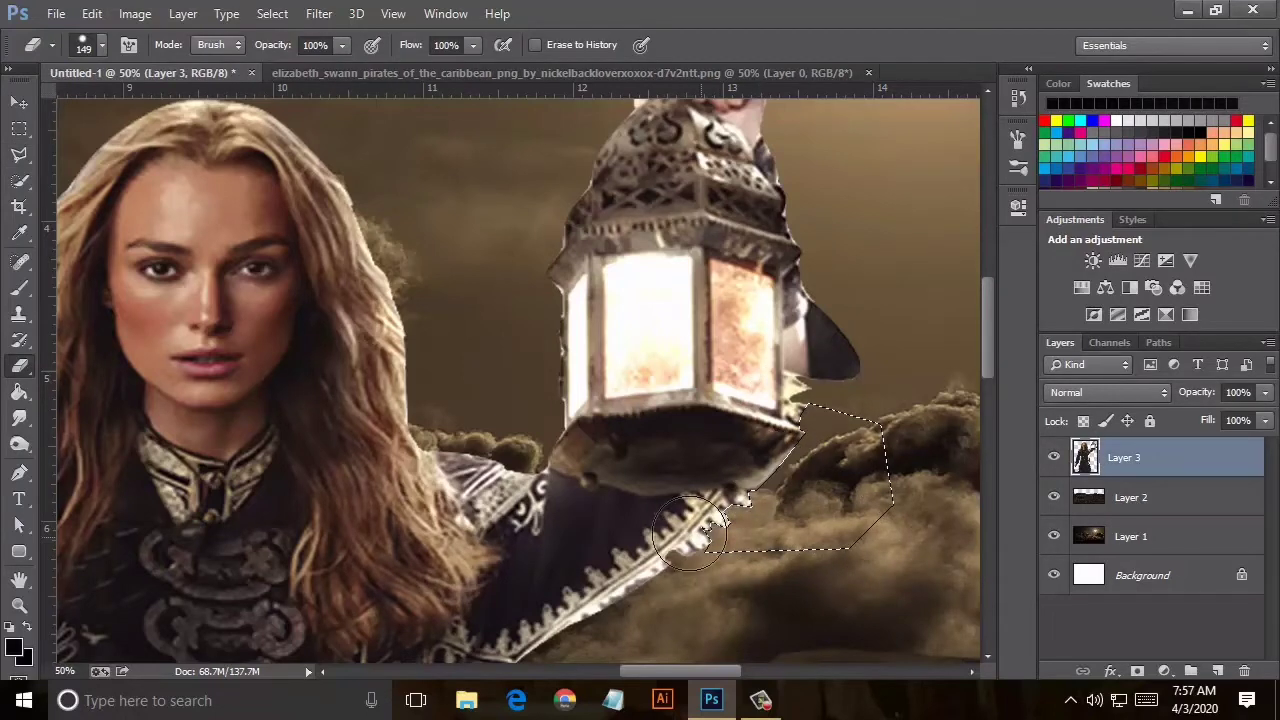
click(19, 155)
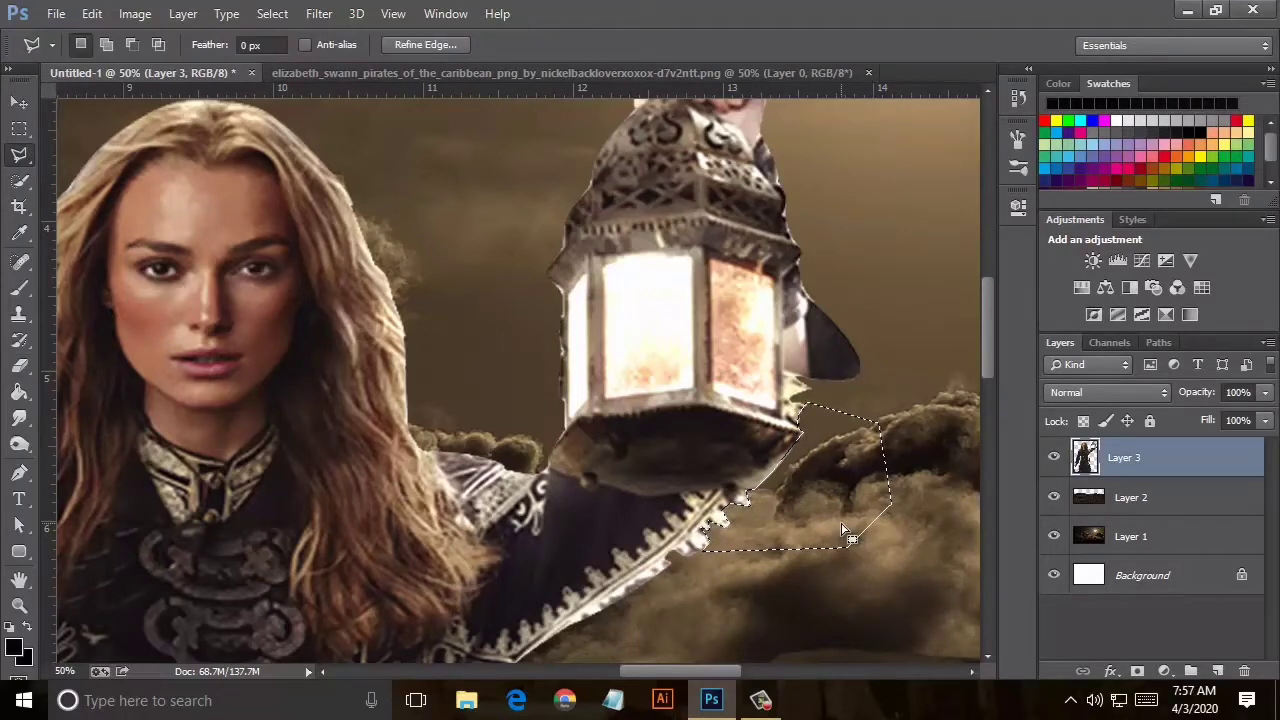
key(ctrl+d)
Select the background gap between the woman's coat and her sword with the Polygonal Lasso.
scroll(709, 523, down, 2)
scroll(686, 600, down, 3)
scroll(722, 458, left, 4)
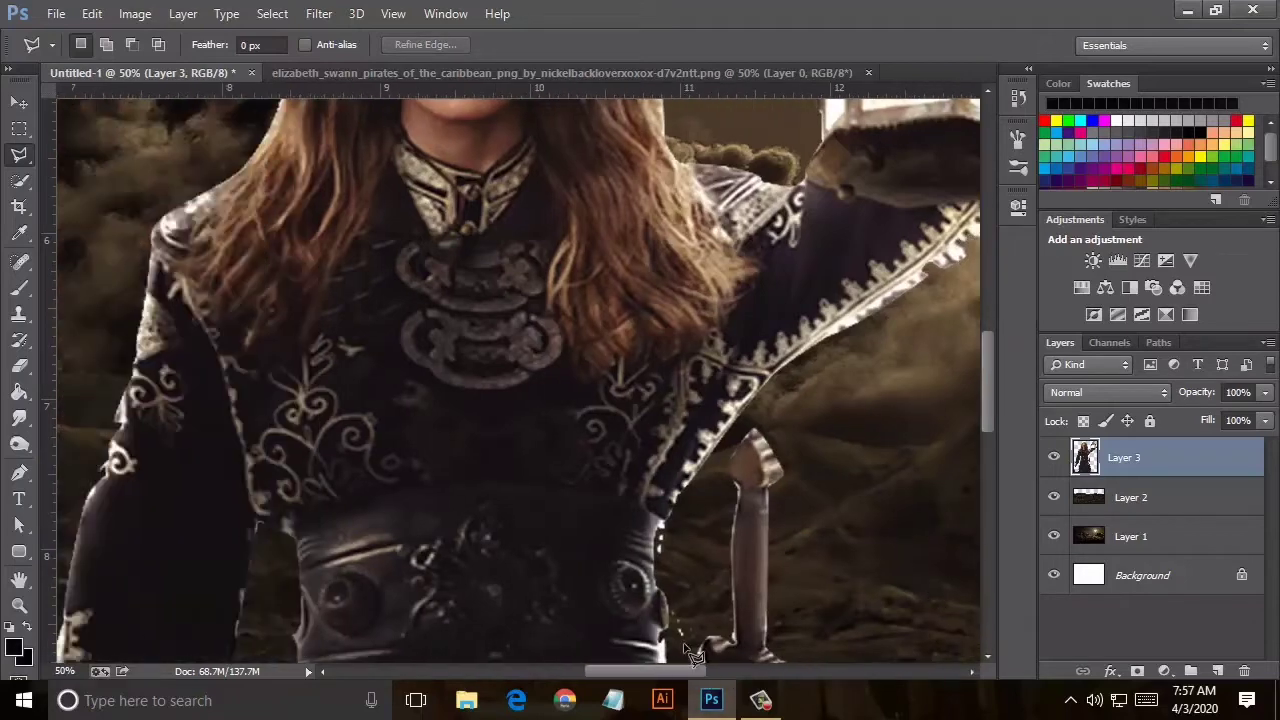
scroll(722, 458, down, 3)
scroll(722, 458, down, 1)
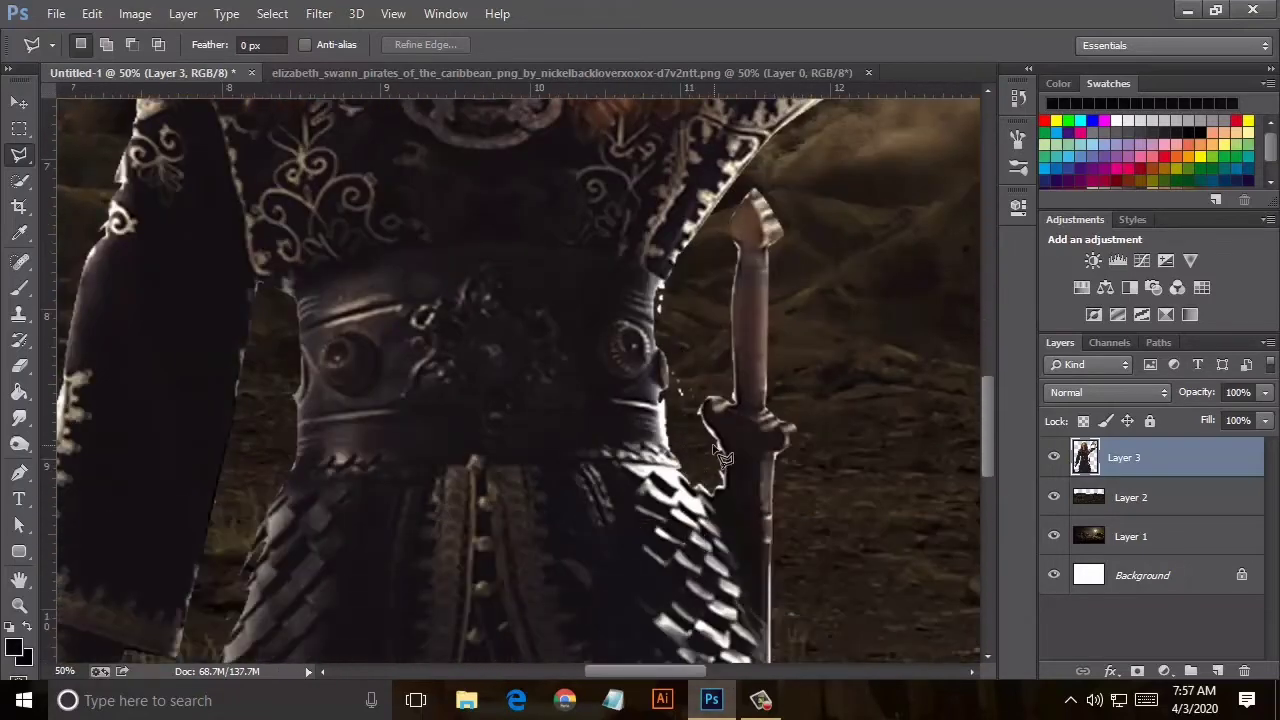
click(776, 140)
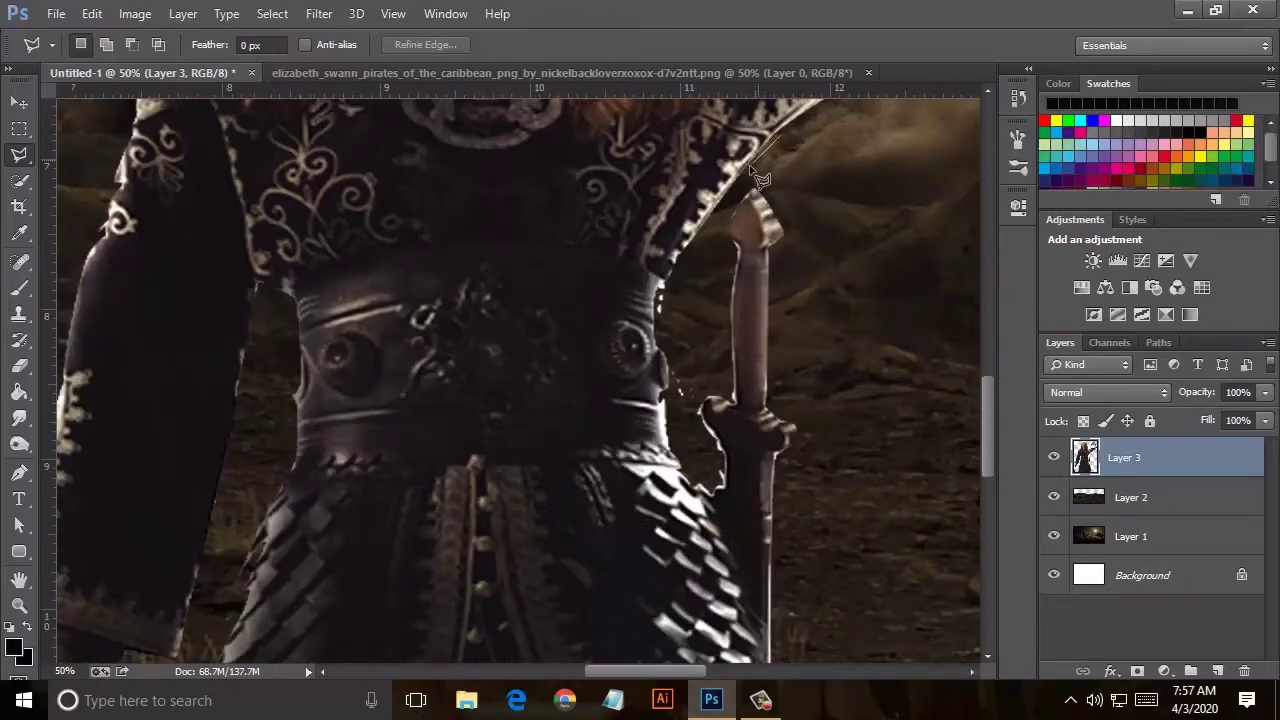
click(660, 286)
click(700, 292)
click(742, 198)
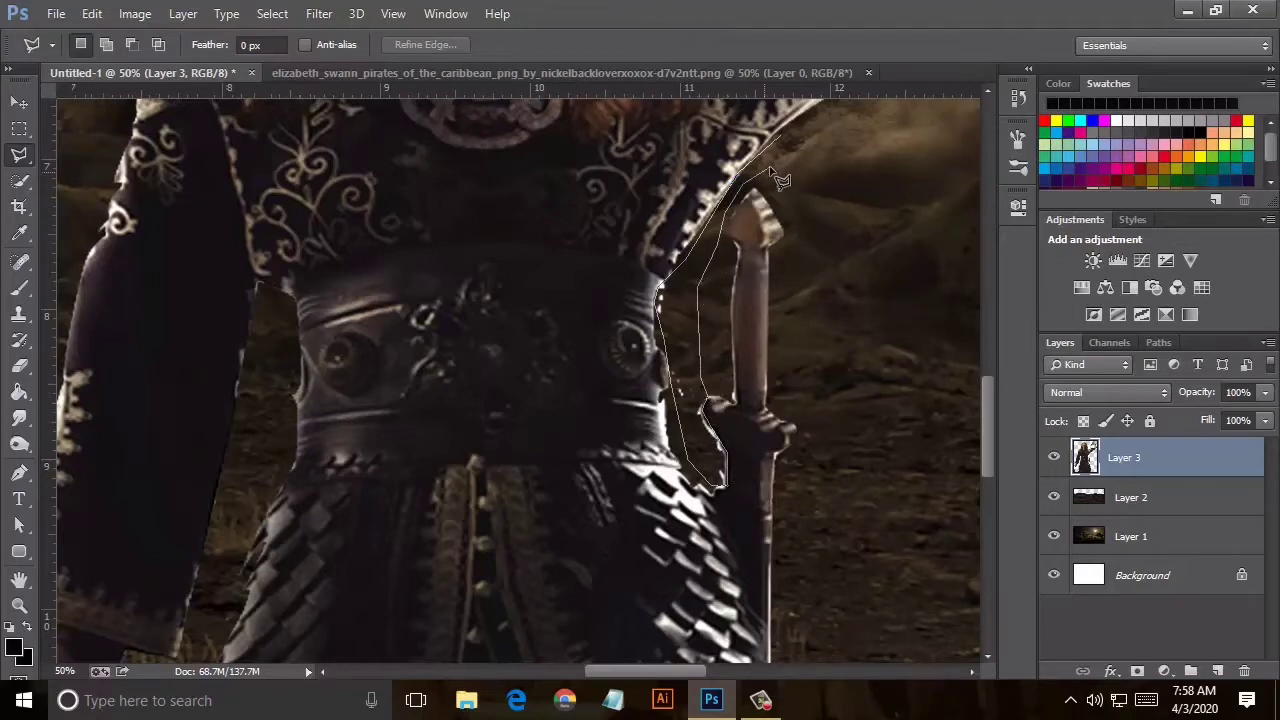
click(784, 143)
Erase the background inside the selection, then deselect with Ctrl+D.
key(e)
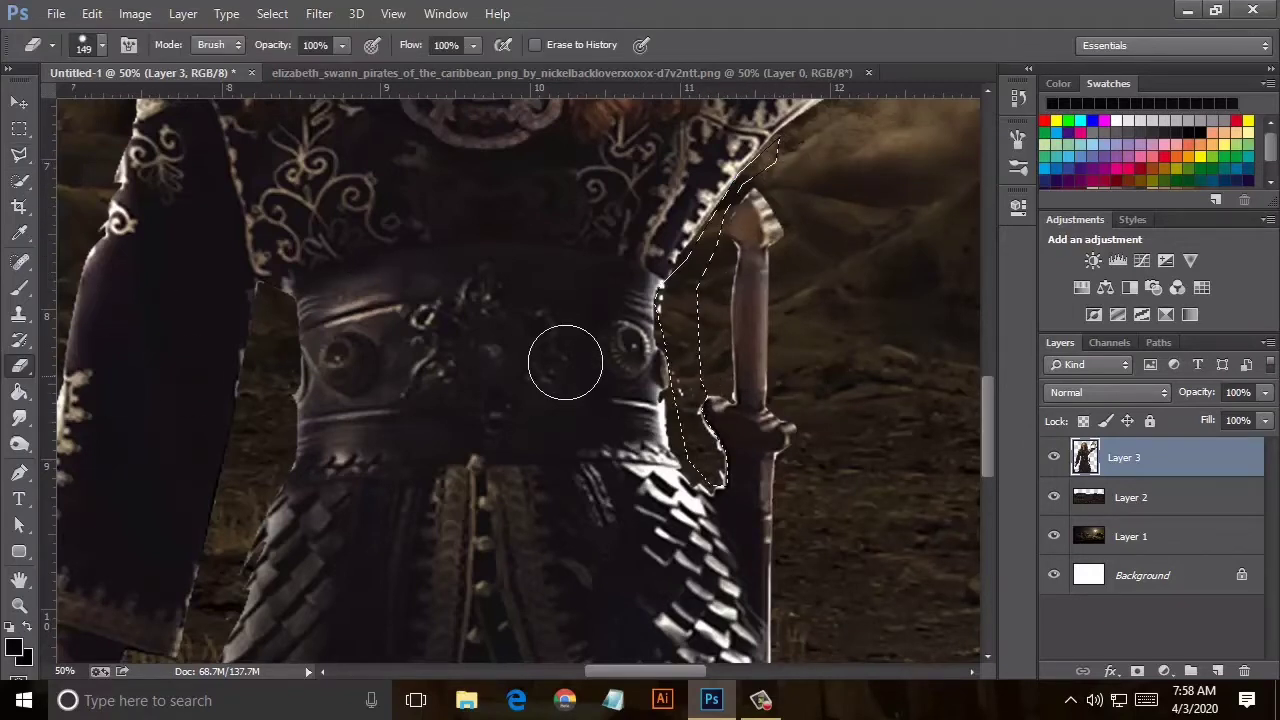
drag(777, 145, 622, 280)
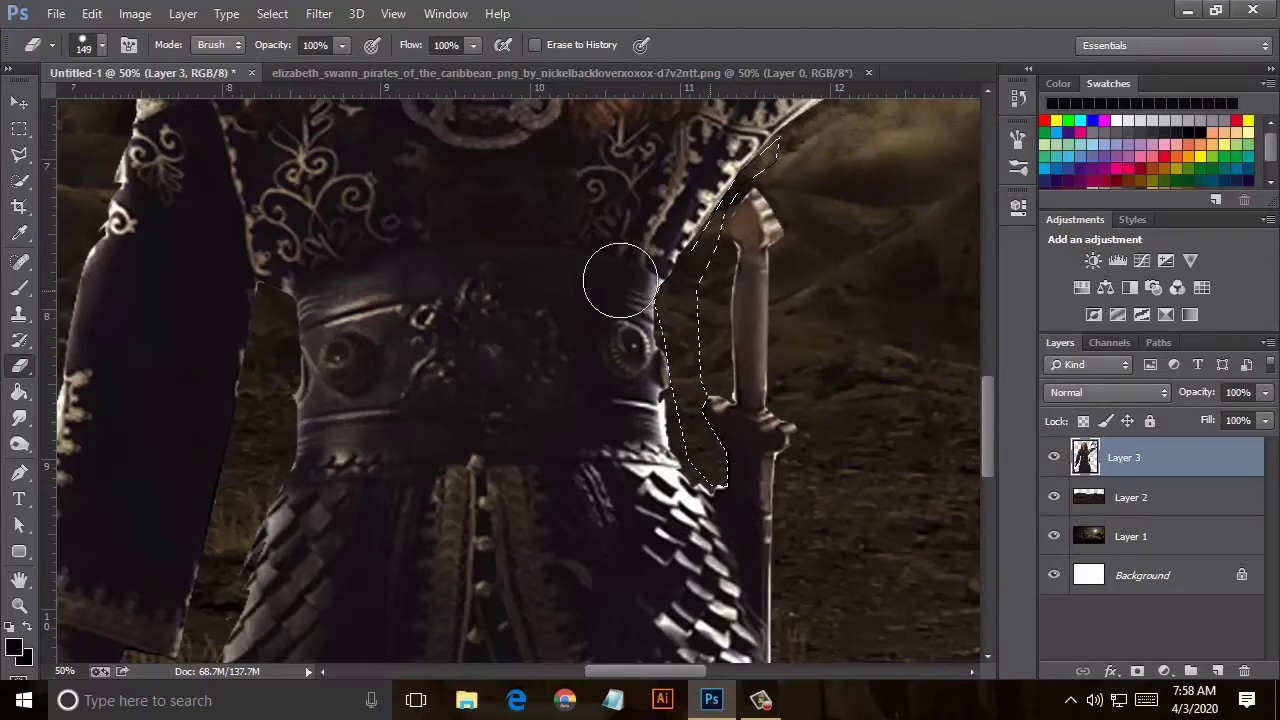
click(18, 155)
key(ctrl+d)
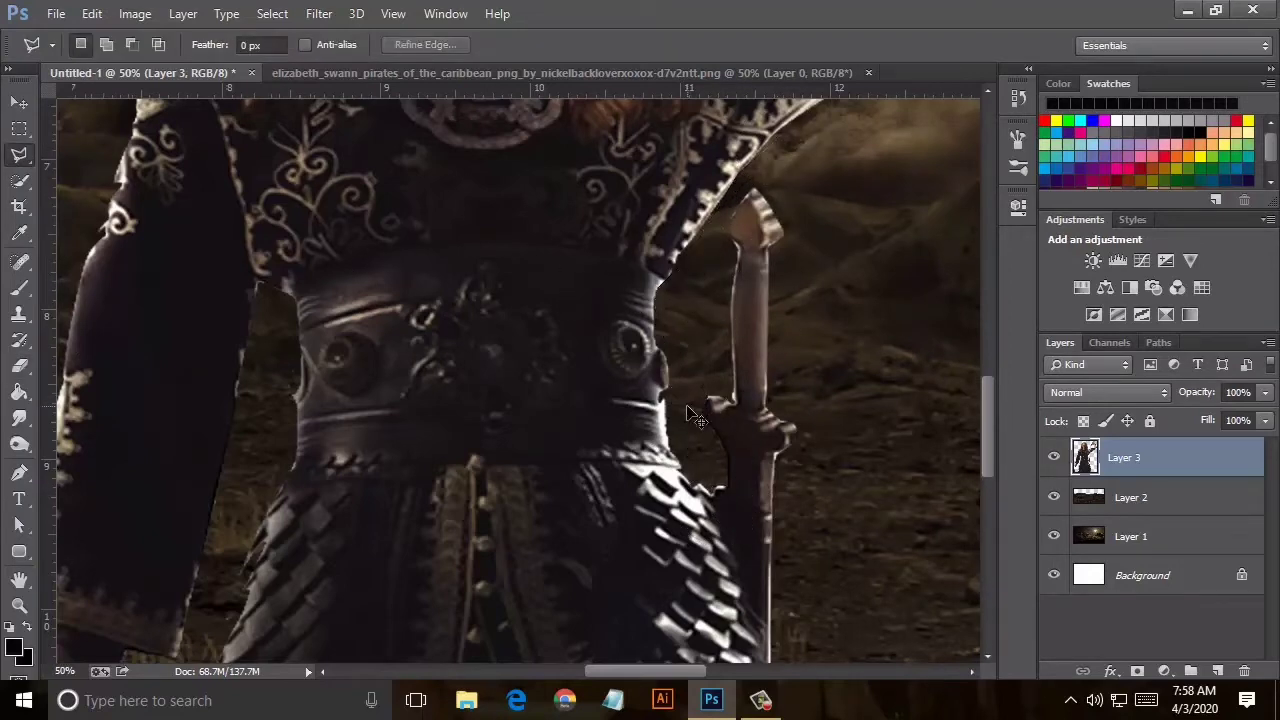
key(ctrl+minus)
drag(697, 672, 632, 672)
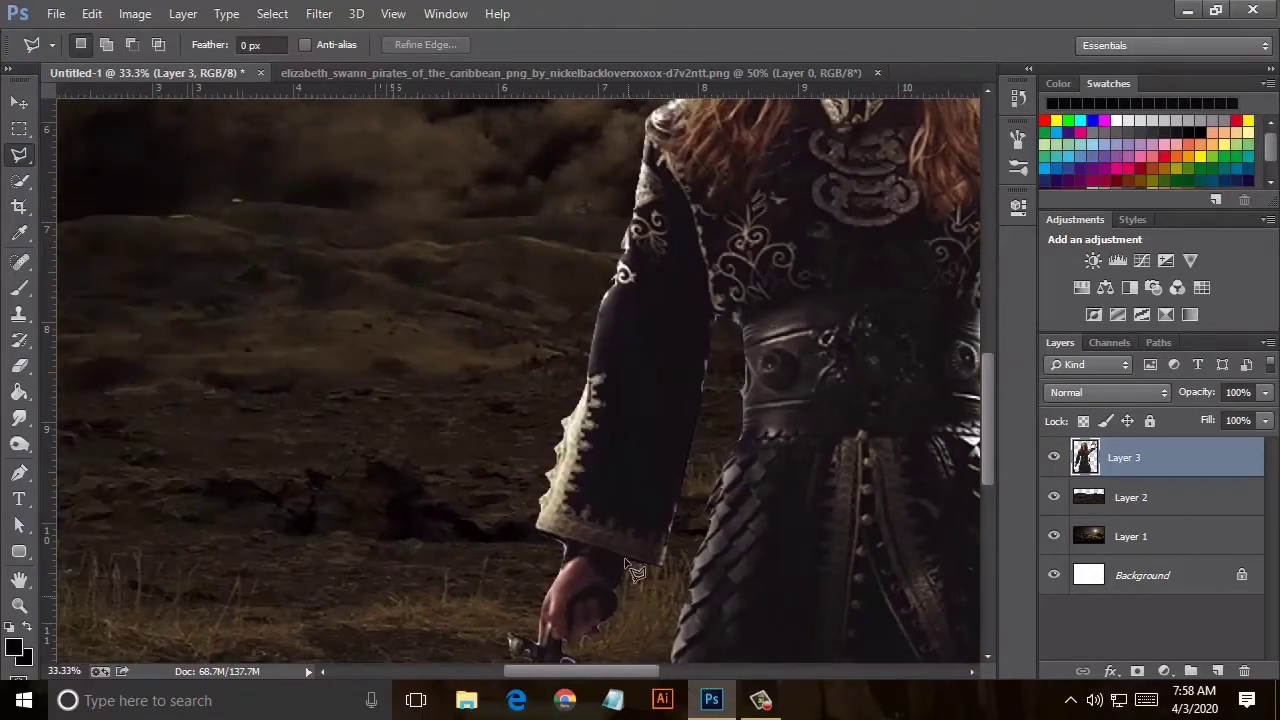
scroll(631, 578, down, 3)
key(ctrl+minus)
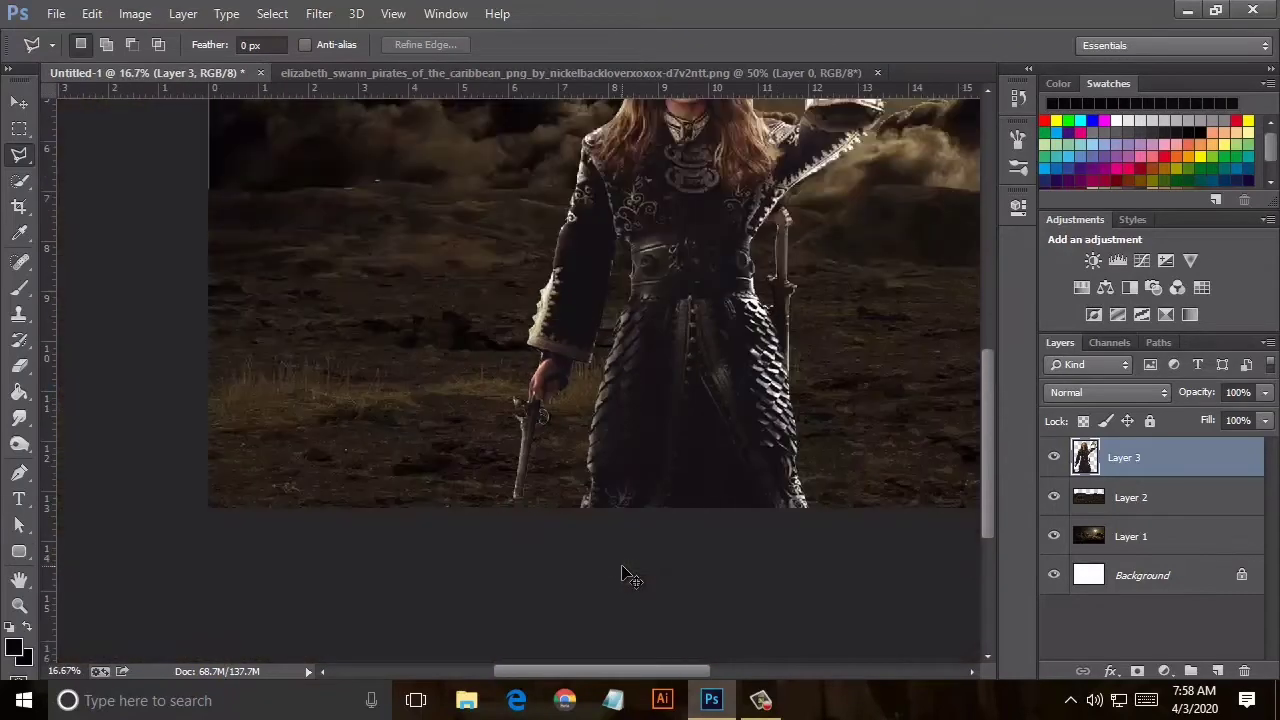
key(ctrl+minus)
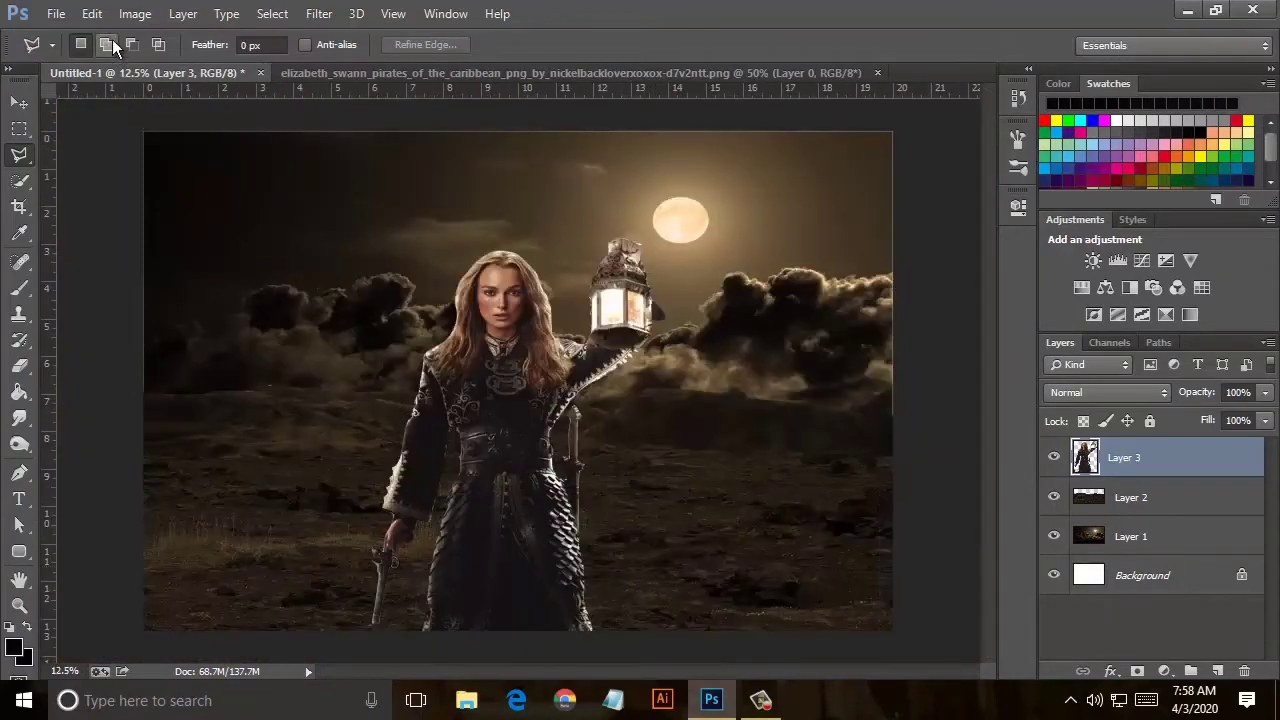
Apply a Sepia Photo Filter at about 81% density to the woman's layer.
click(135, 13)
mouse_move(165, 64)
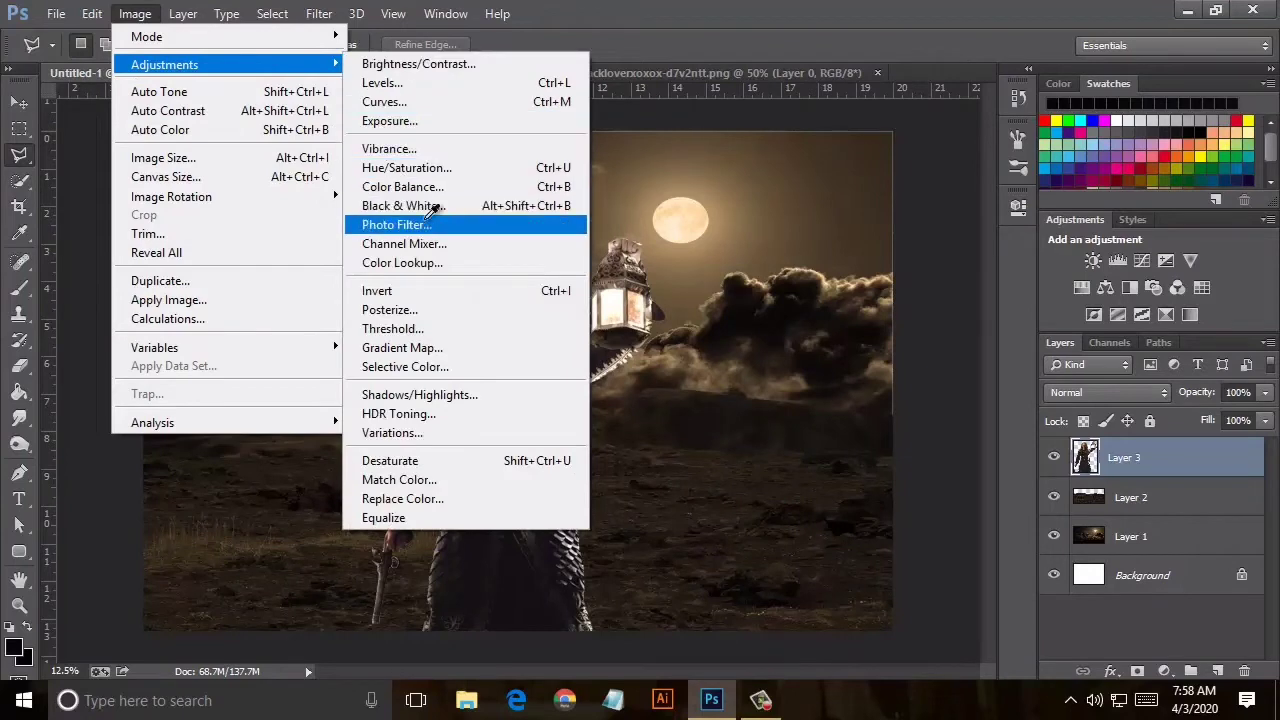
click(430, 222)
click(894, 248)
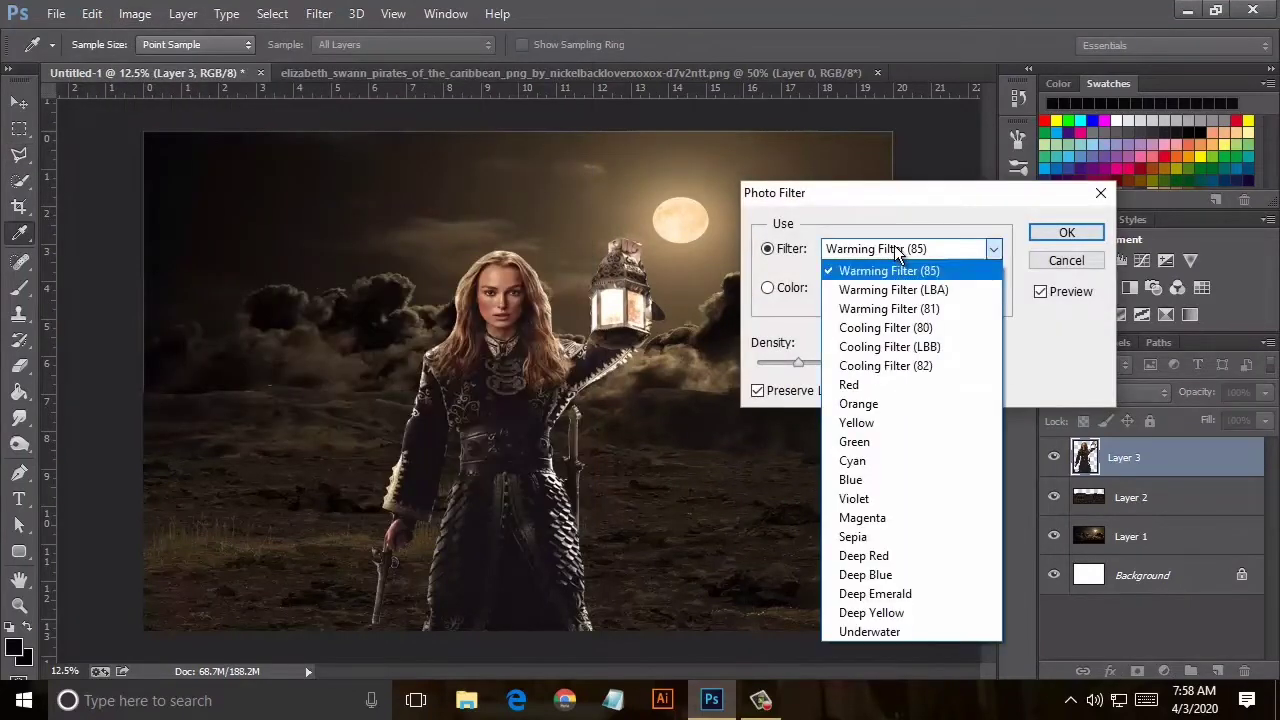
click(884, 534)
drag(838, 364, 889, 378)
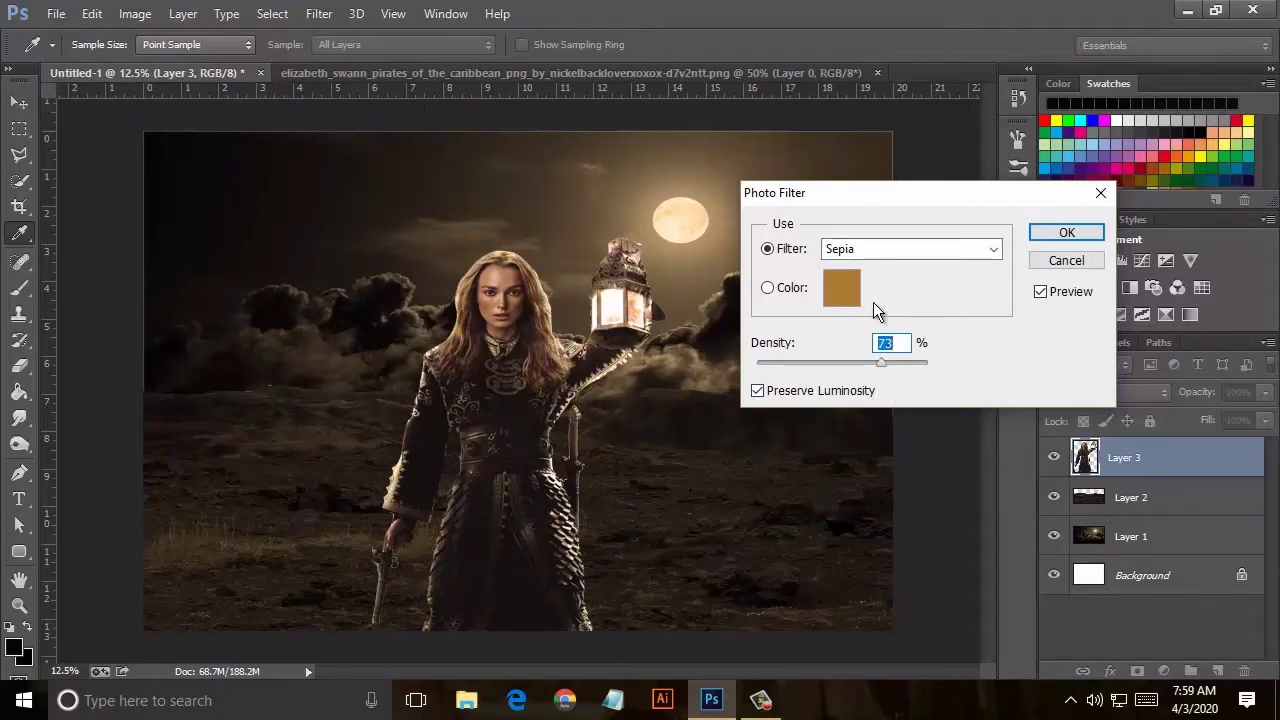
key(ctrl+plus)
key(ctrl+plus)
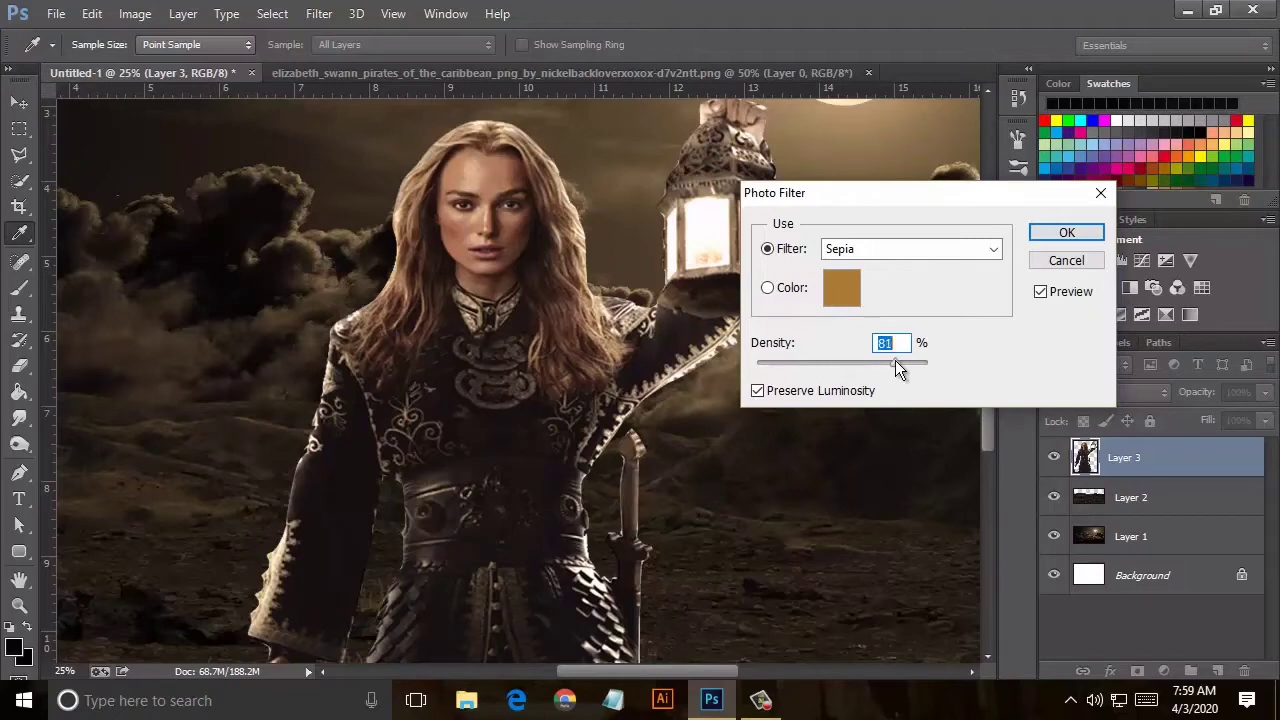
click(1044, 234)
scroll(690, 280, up, 2)
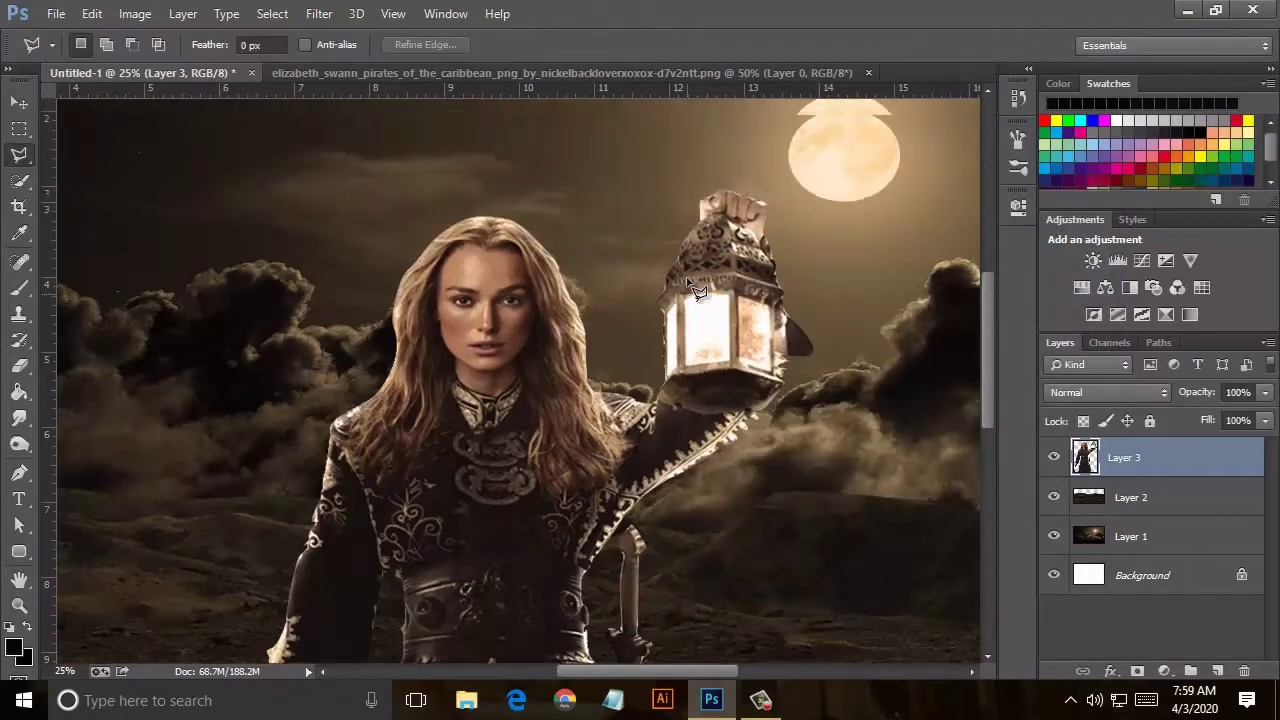
key(ctrl+minus)
key(ctrl+minus)
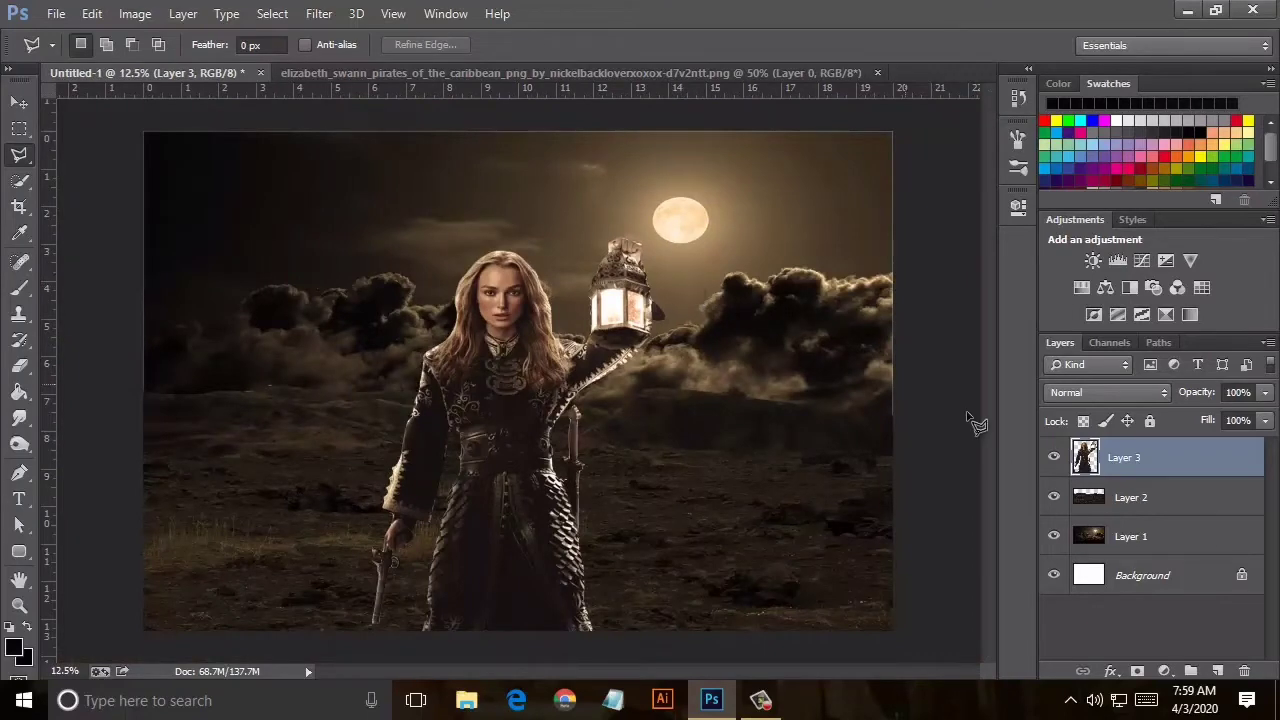
Apply a Box Blur with a 1-pixel radius to the landscape on Layer 1.
click(1136, 538)
click(319, 13)
mouse_move(329, 234)
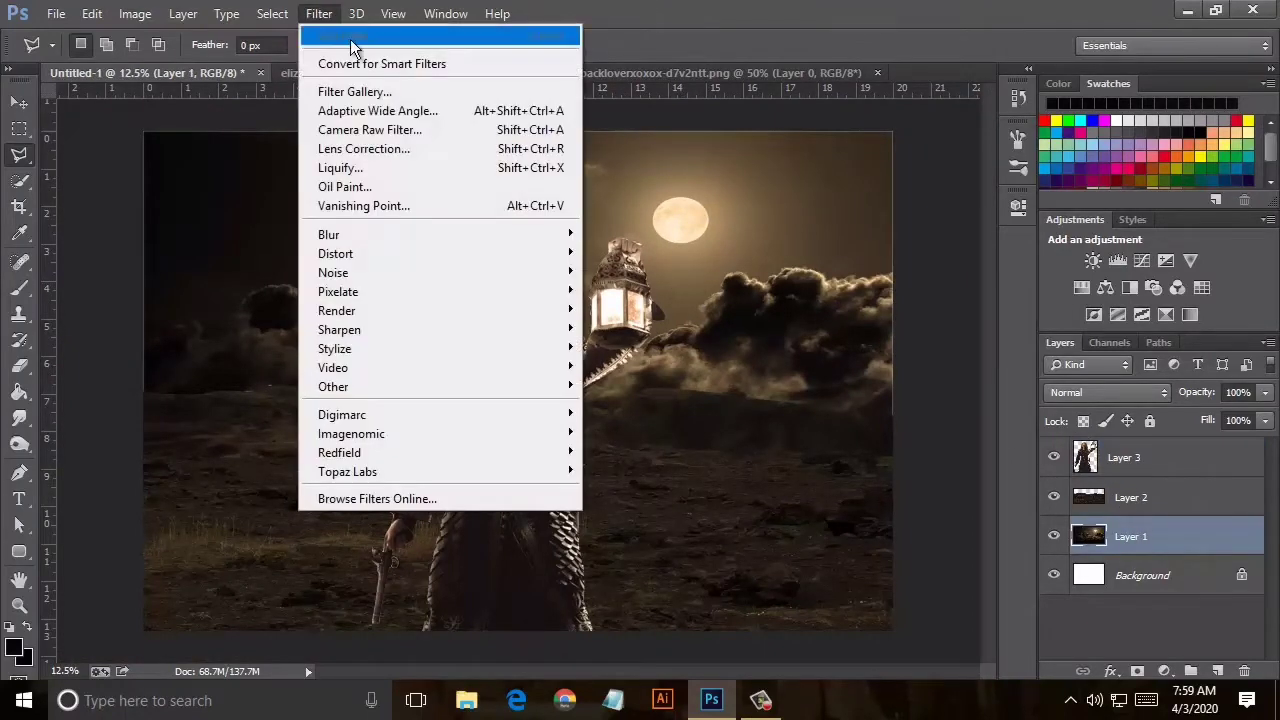
click(642, 364)
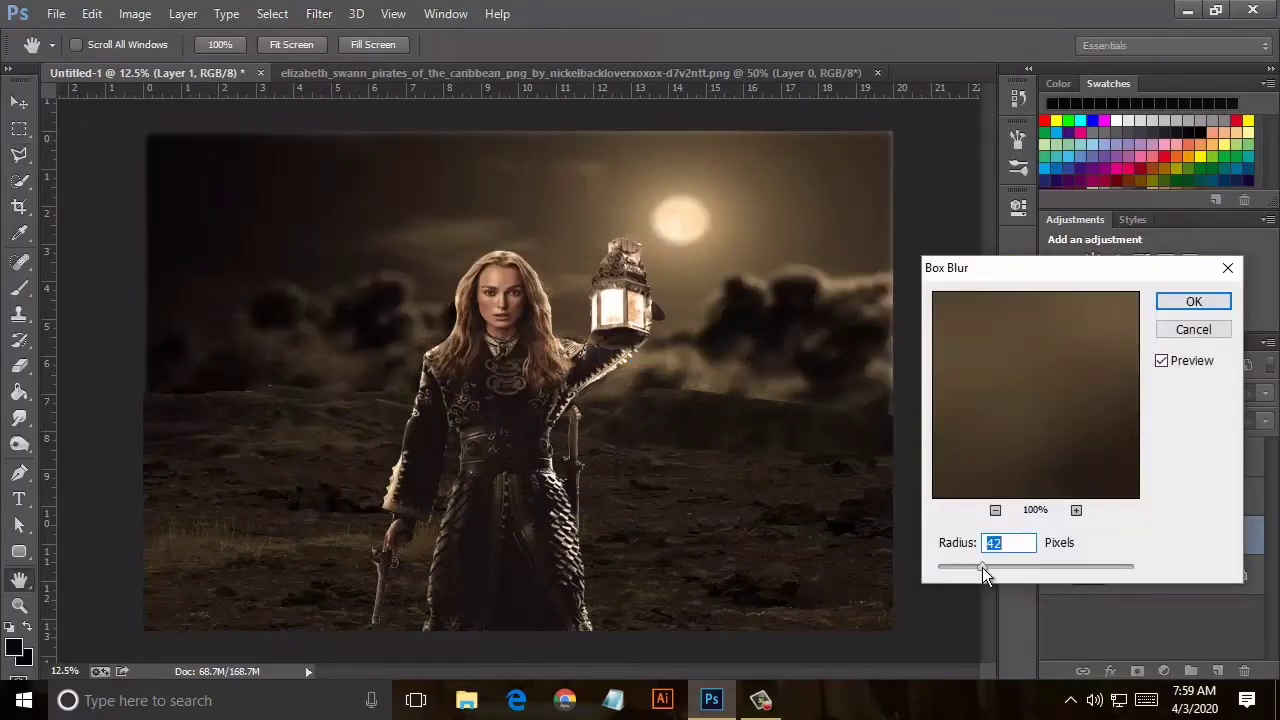
drag(982, 567, 937, 570)
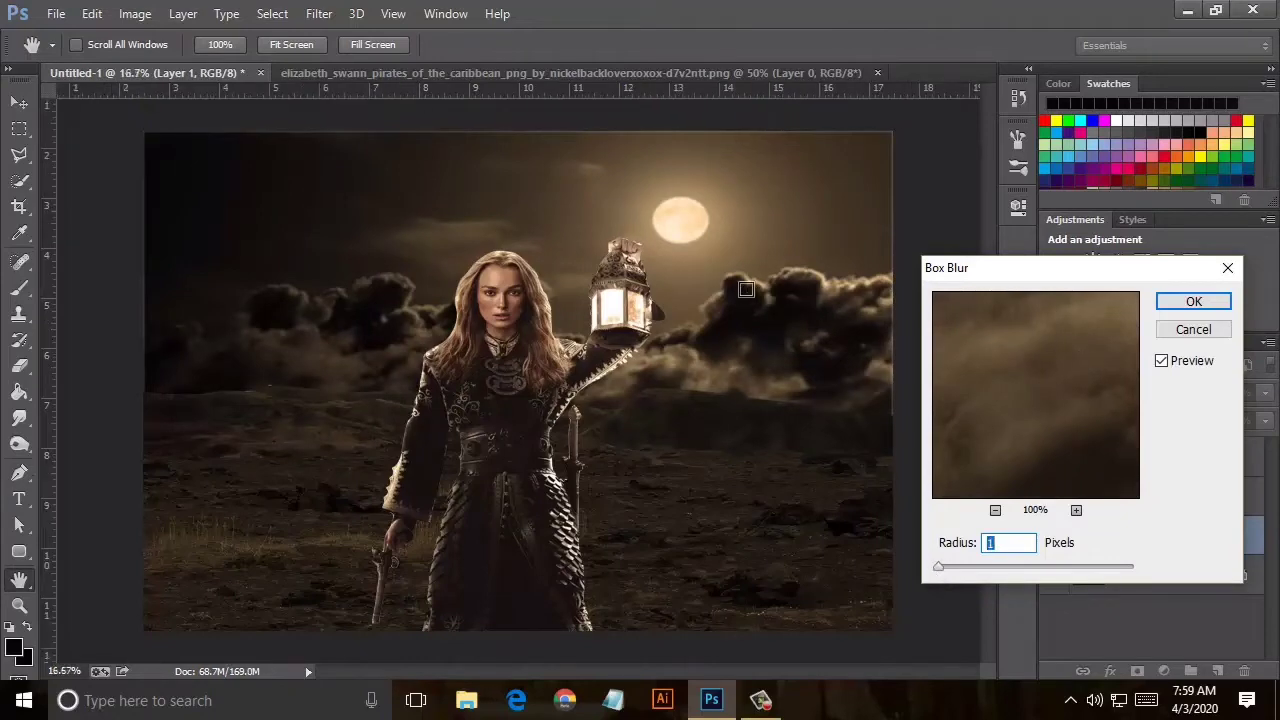
key(ctrl+plus)
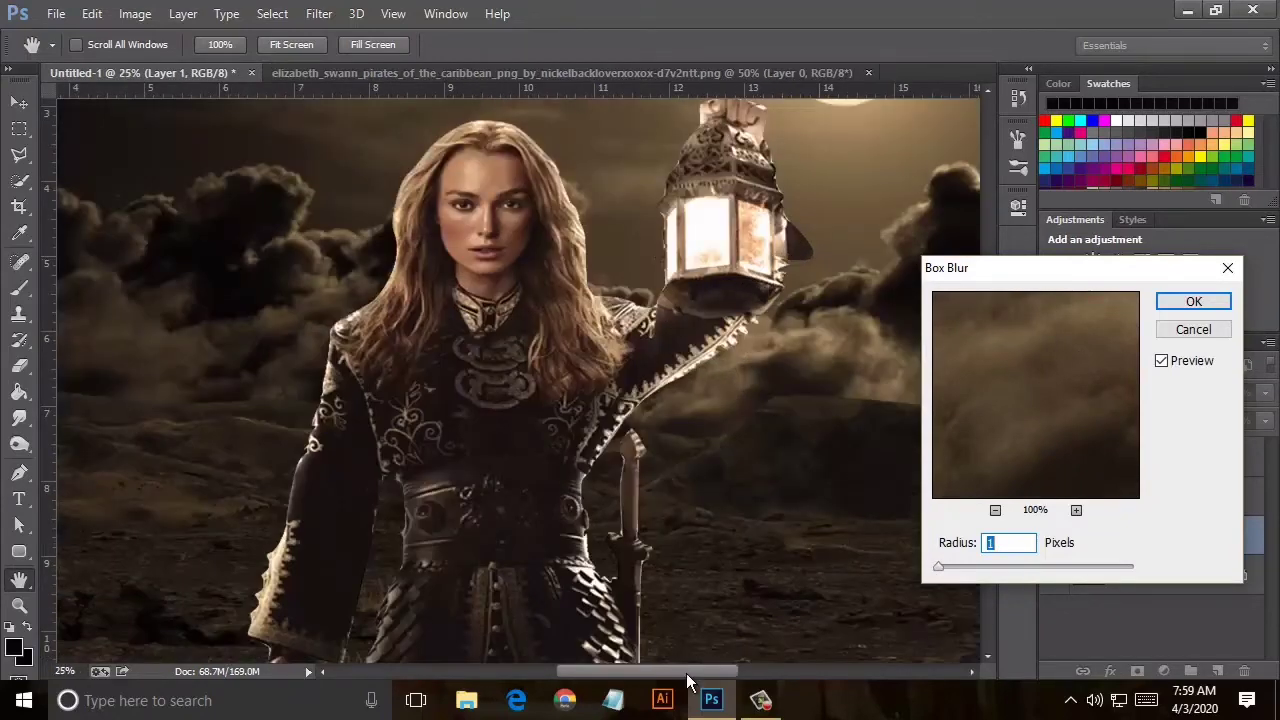
drag(688, 672, 771, 669)
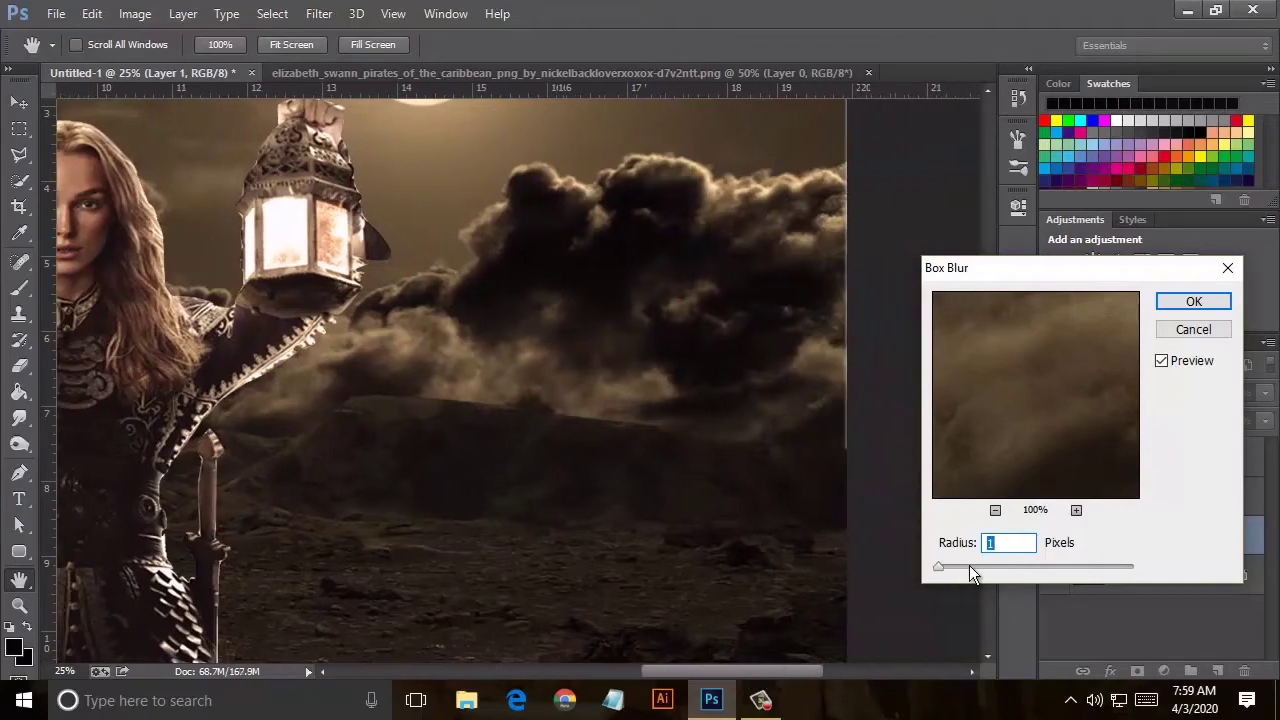
click(1193, 329)
scroll(730, 380, up, 3)
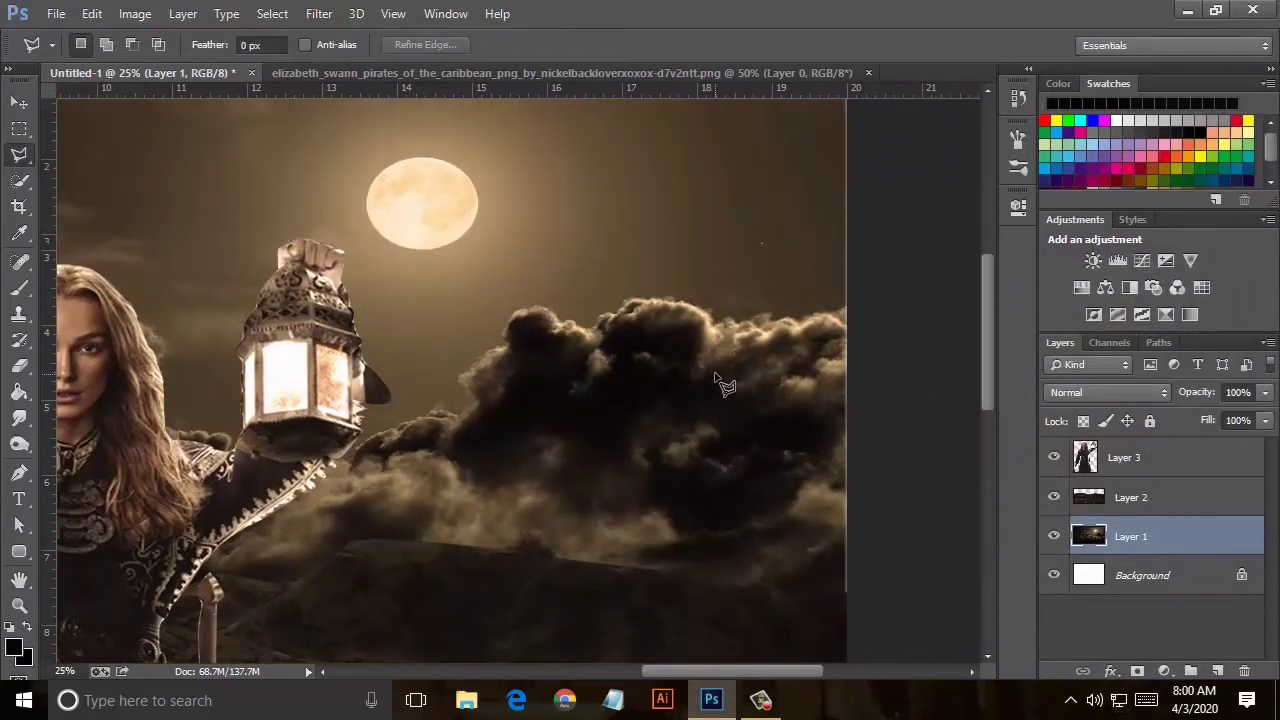
scroll(722, 383, down, 1)
drag(809, 670, 722, 662)
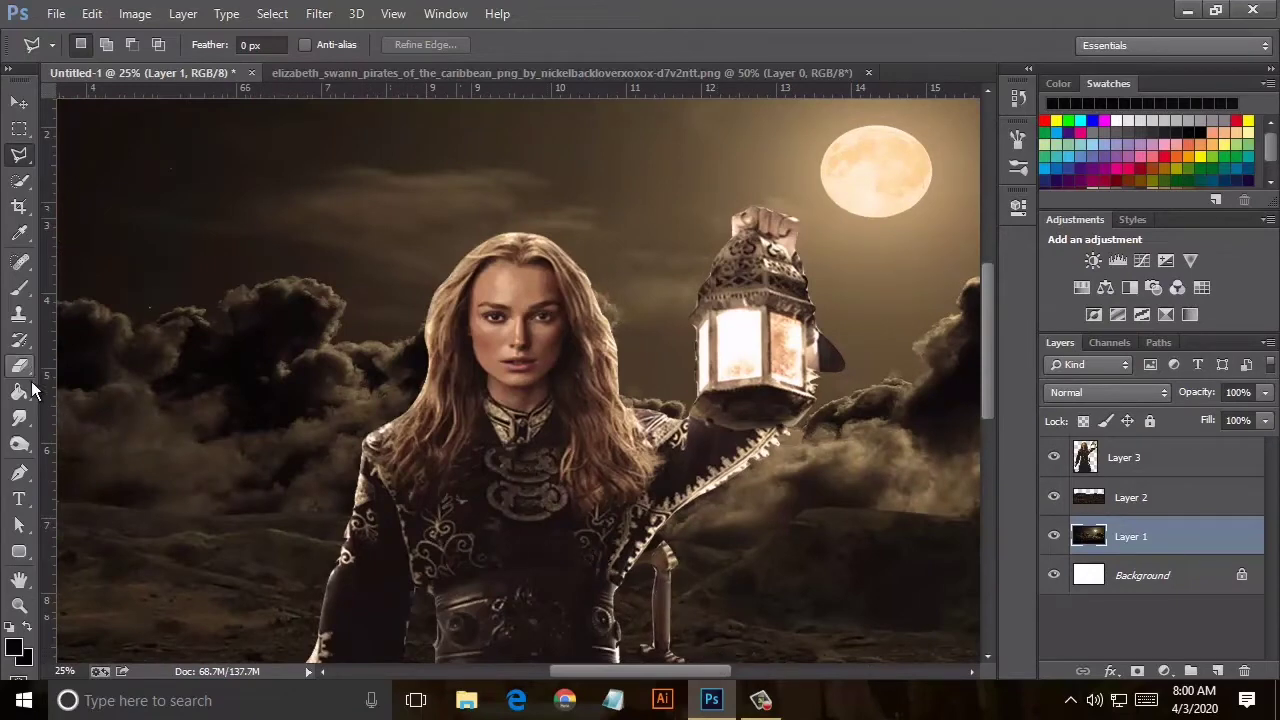
Switch to the Blur tool on Layer 3, adjust its strength, and soften the left hair edge.
click(18, 418)
click(1190, 460)
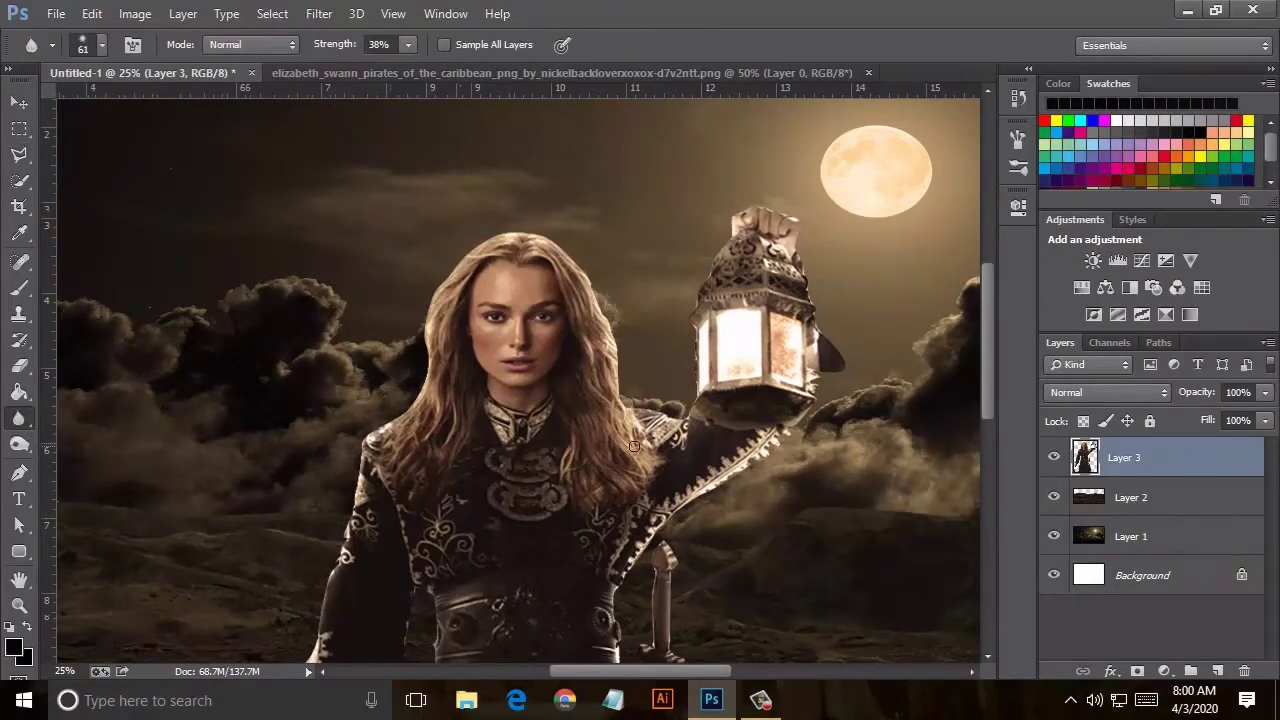
scroll(480, 440, up, 1)
scroll(475, 440, up, 1)
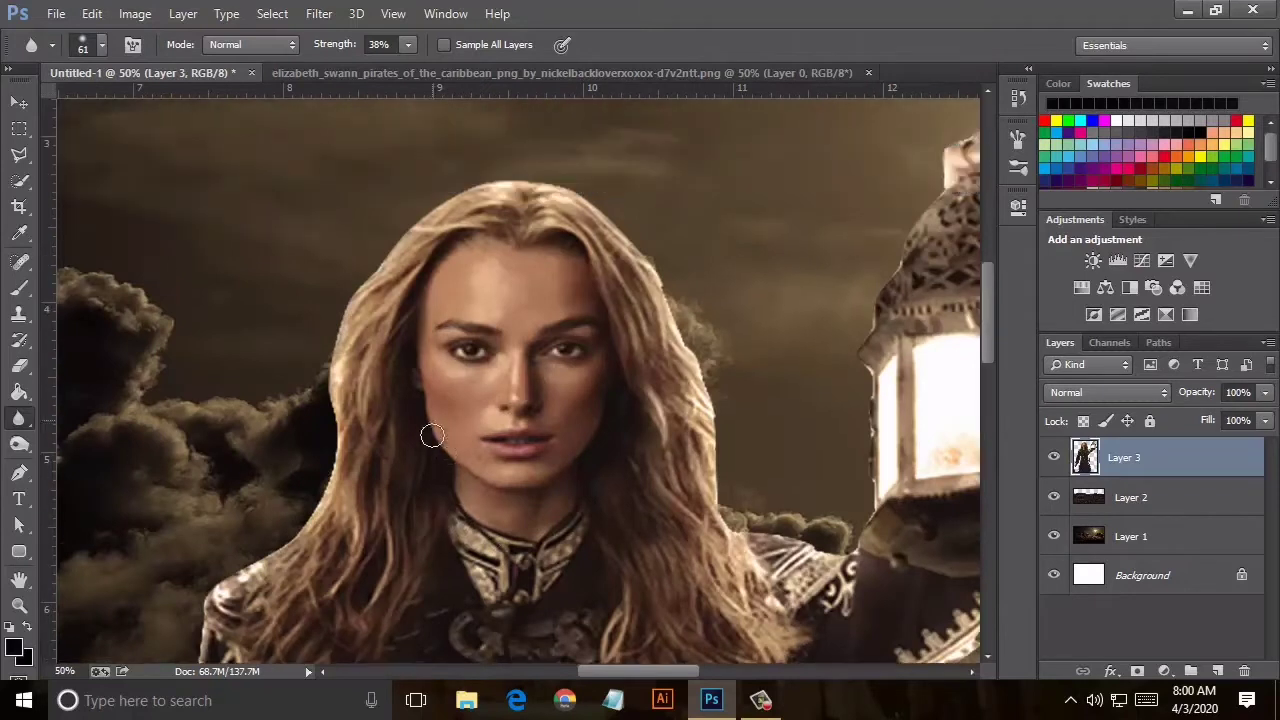
scroll(340, 492, down, 1)
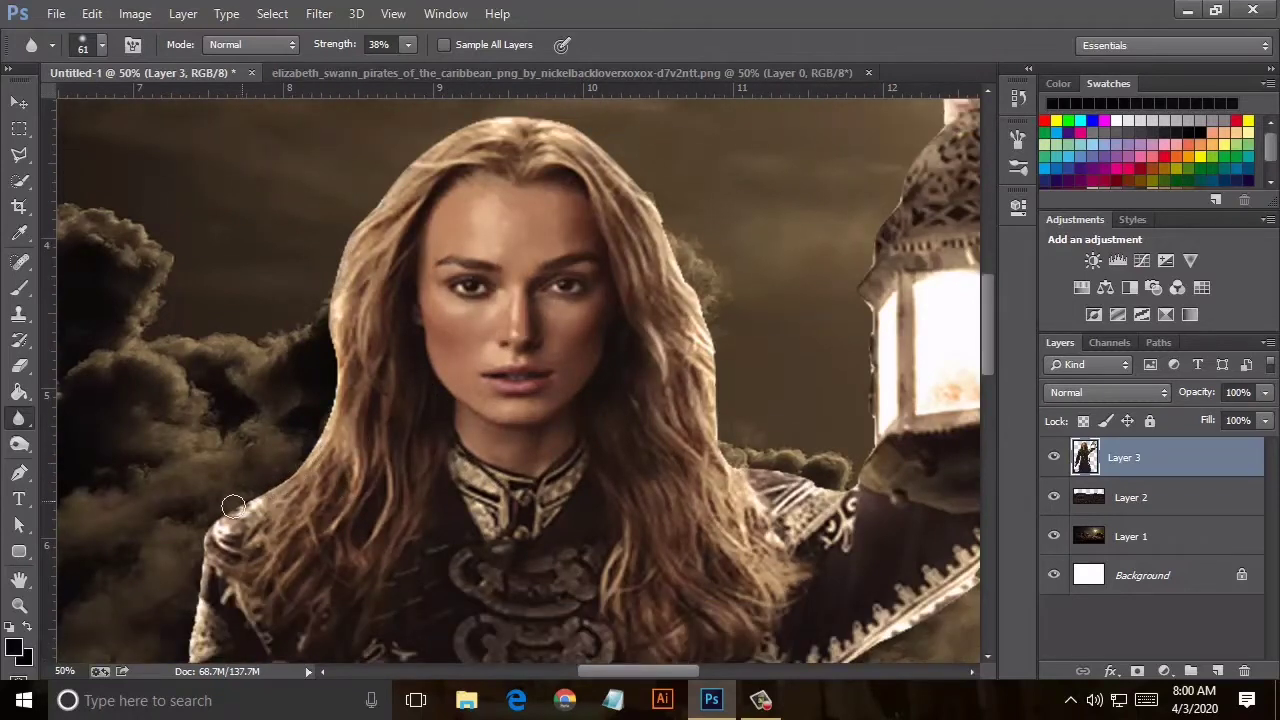
click(102, 45)
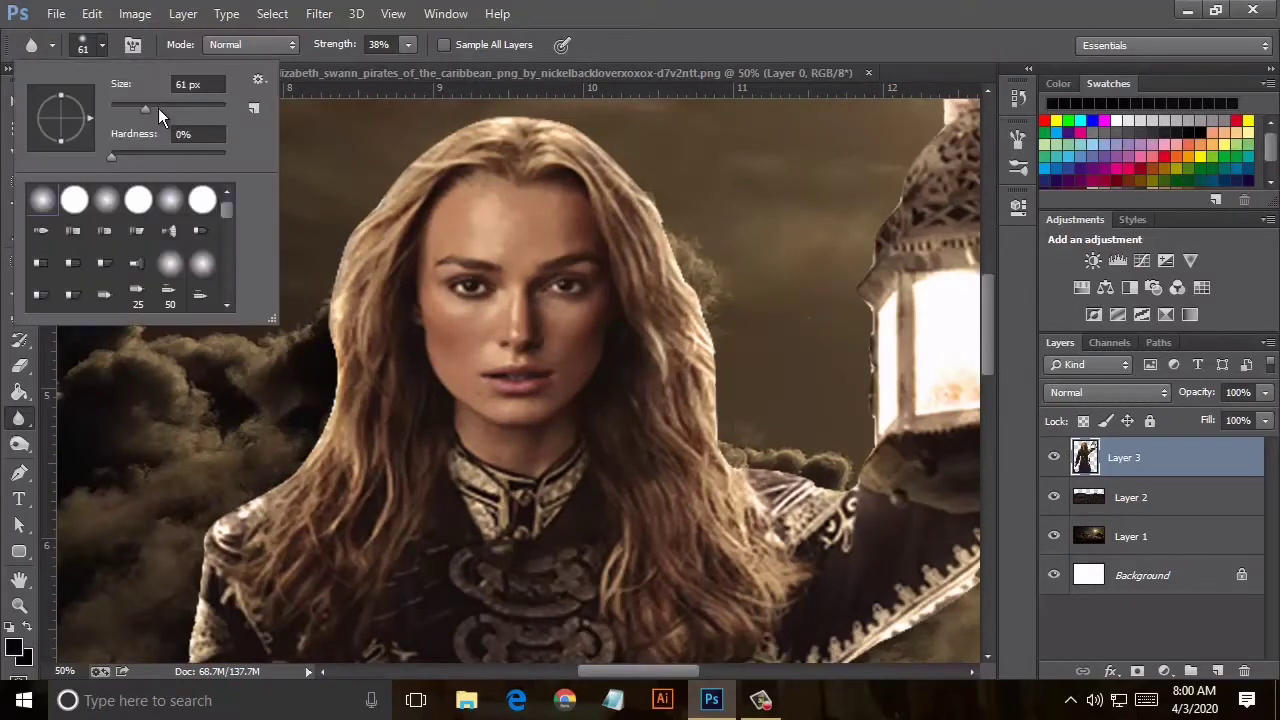
click(408, 45)
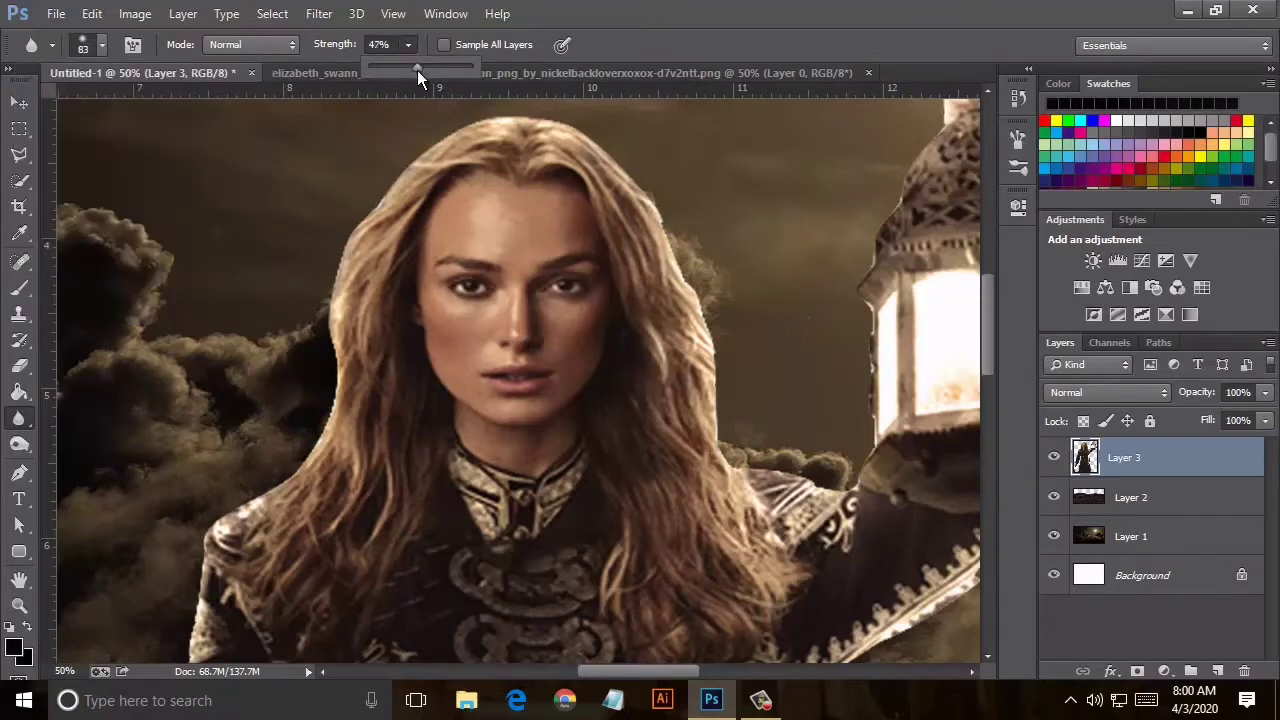
drag(357, 213, 333, 357)
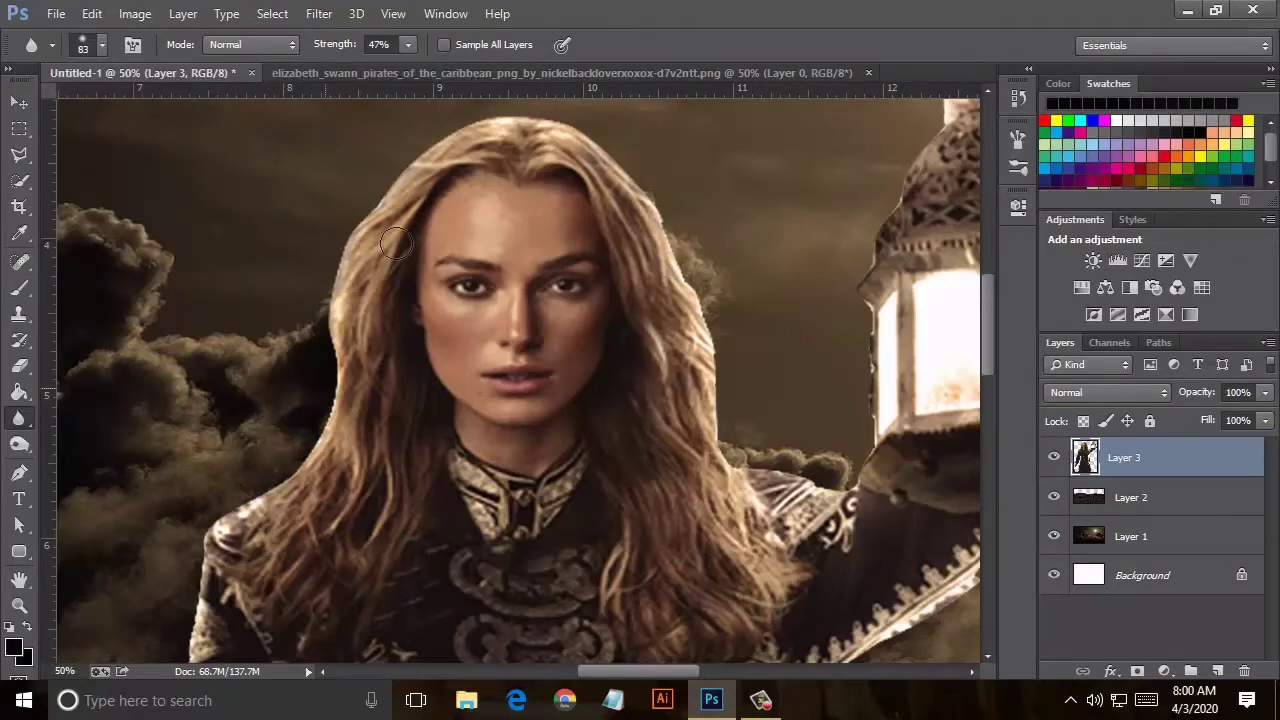
scroll(395, 243, up, 3)
mouse_move(650, 330)
mouse_down()
mouse_move(731, 562)
mouse_move(876, 476)
mouse_up()
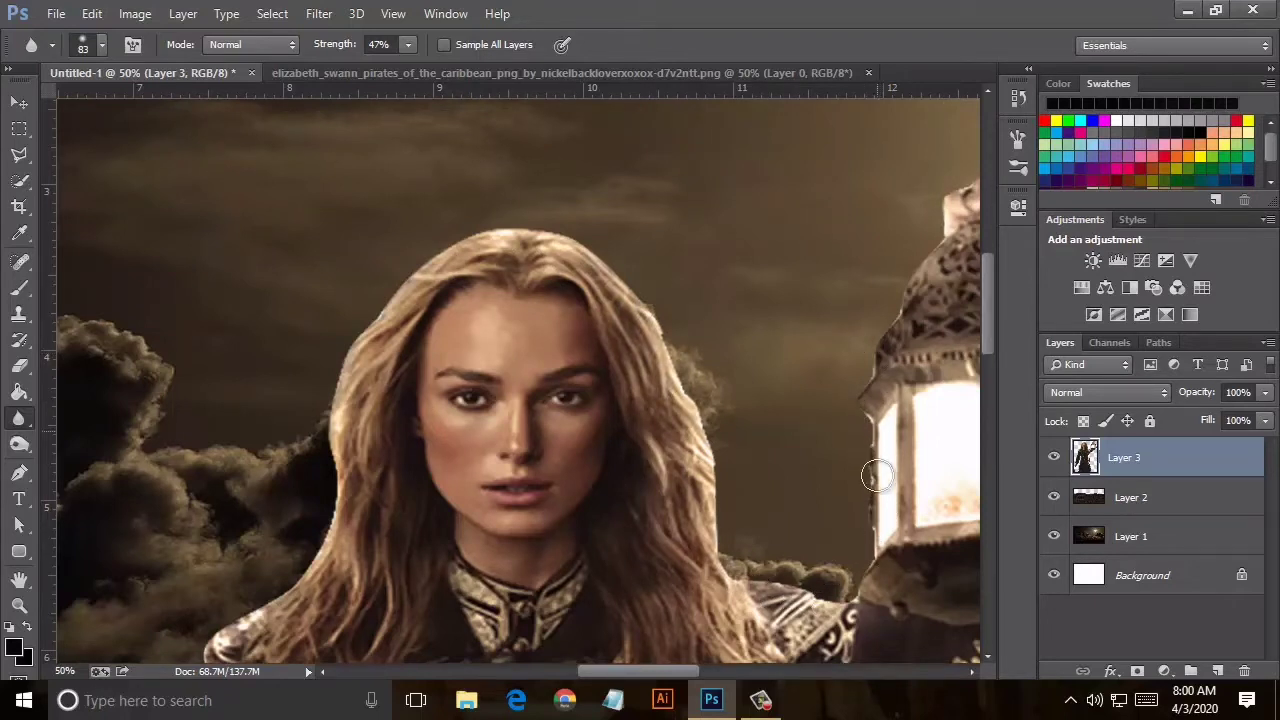
Enlarge the blur brush to 149 px and soften the edge between sleeve and bodice.
click(102, 45)
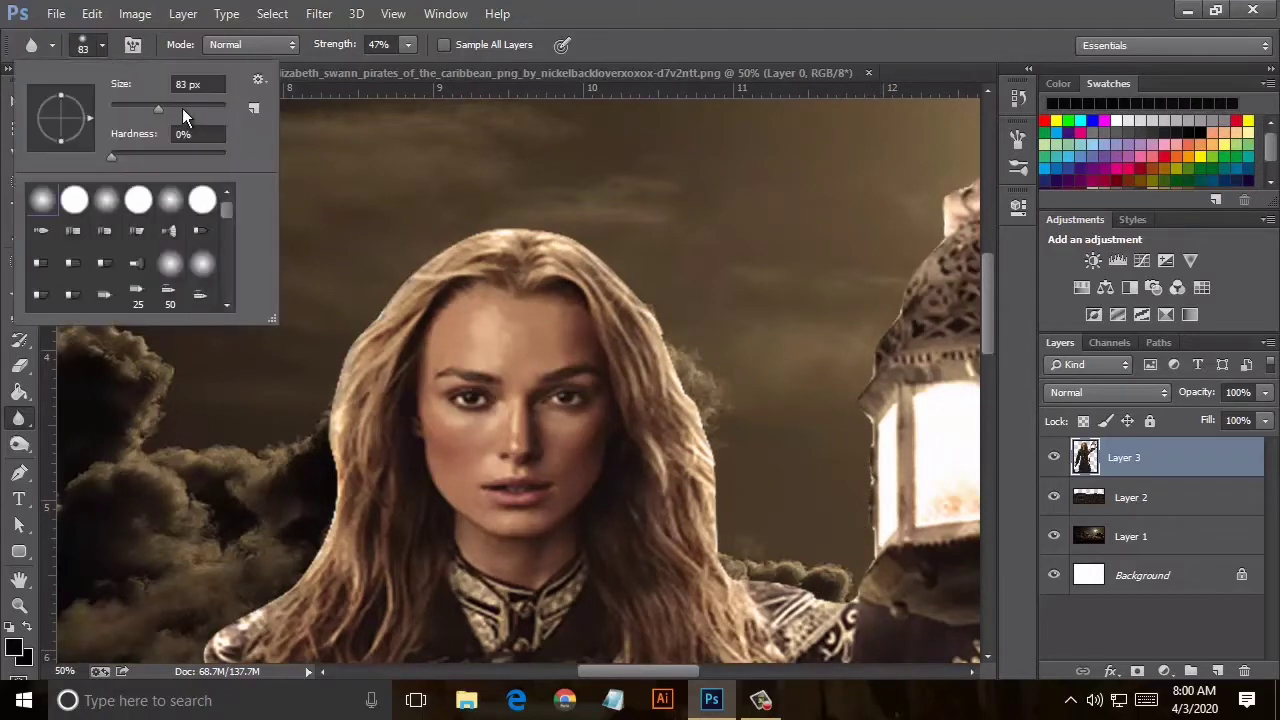
key(Return)
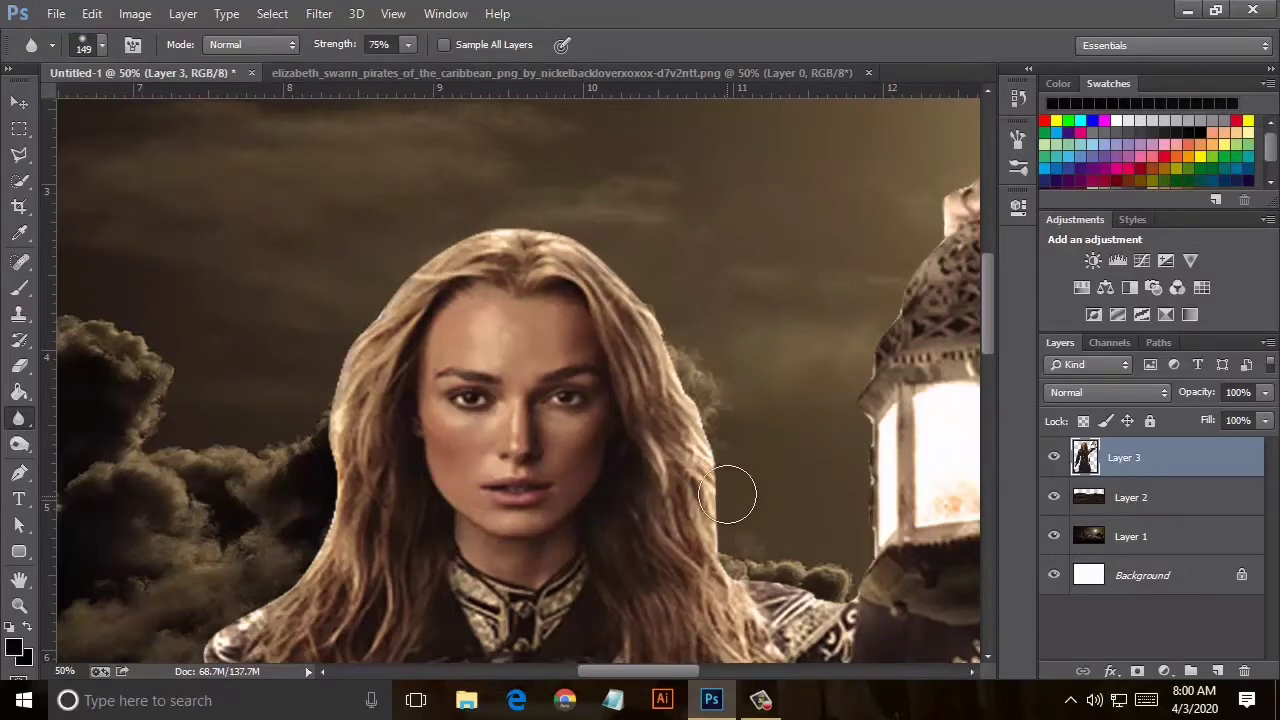
scroll(725, 470, down, 5)
scroll(722, 455, down, 3)
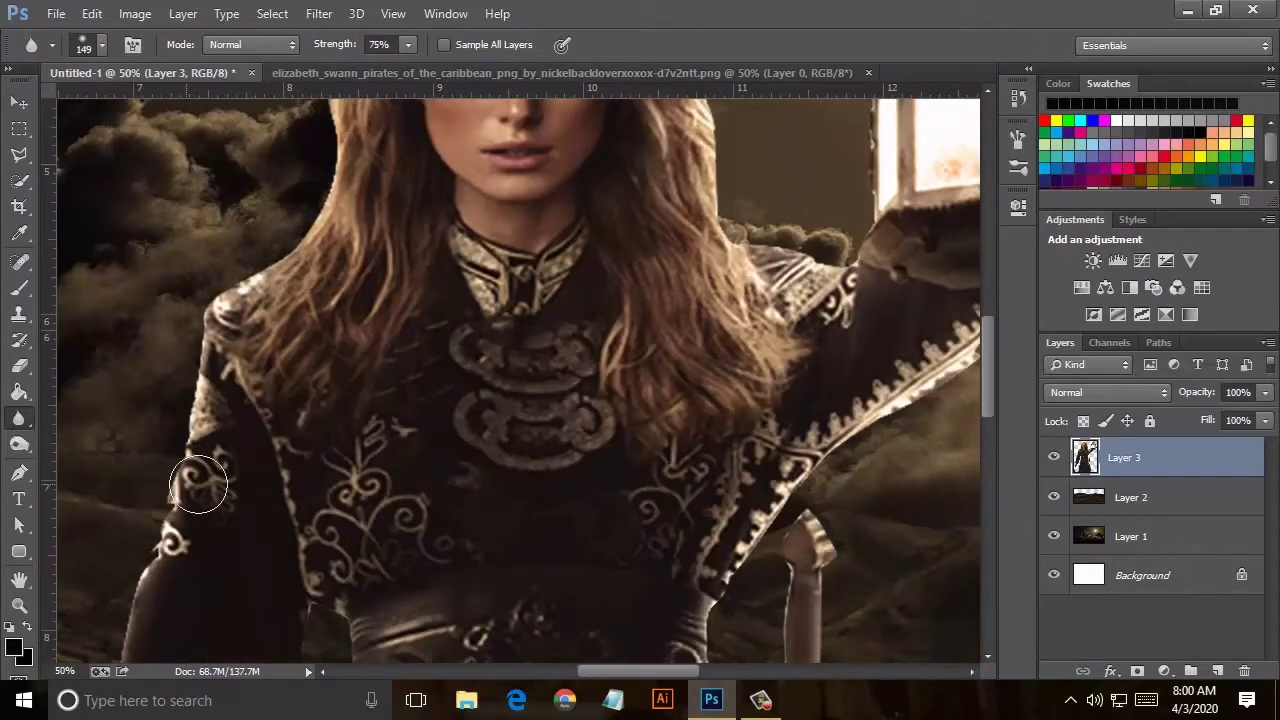
scroll(200, 470, down, 2)
drag(645, 683, 590, 672)
scroll(589, 494, down, 3)
scroll(480, 457, down, 1)
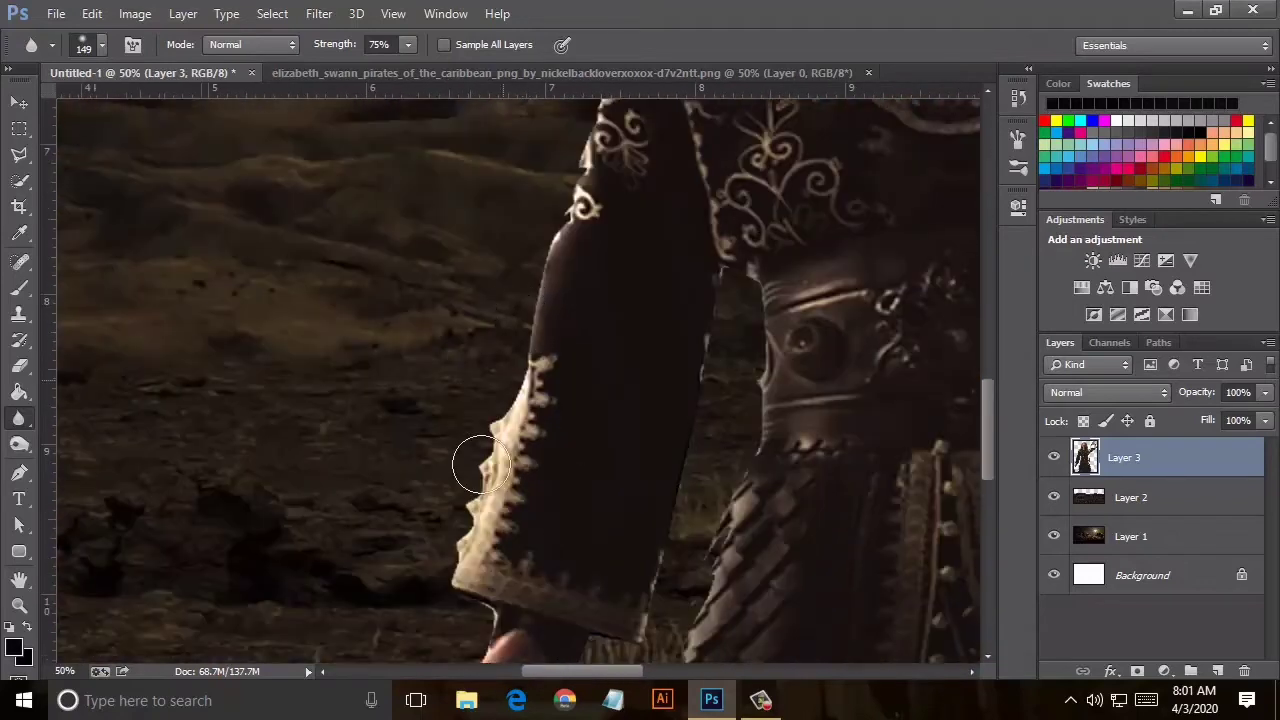
scroll(464, 565, down, 3)
scroll(457, 566, down, 3)
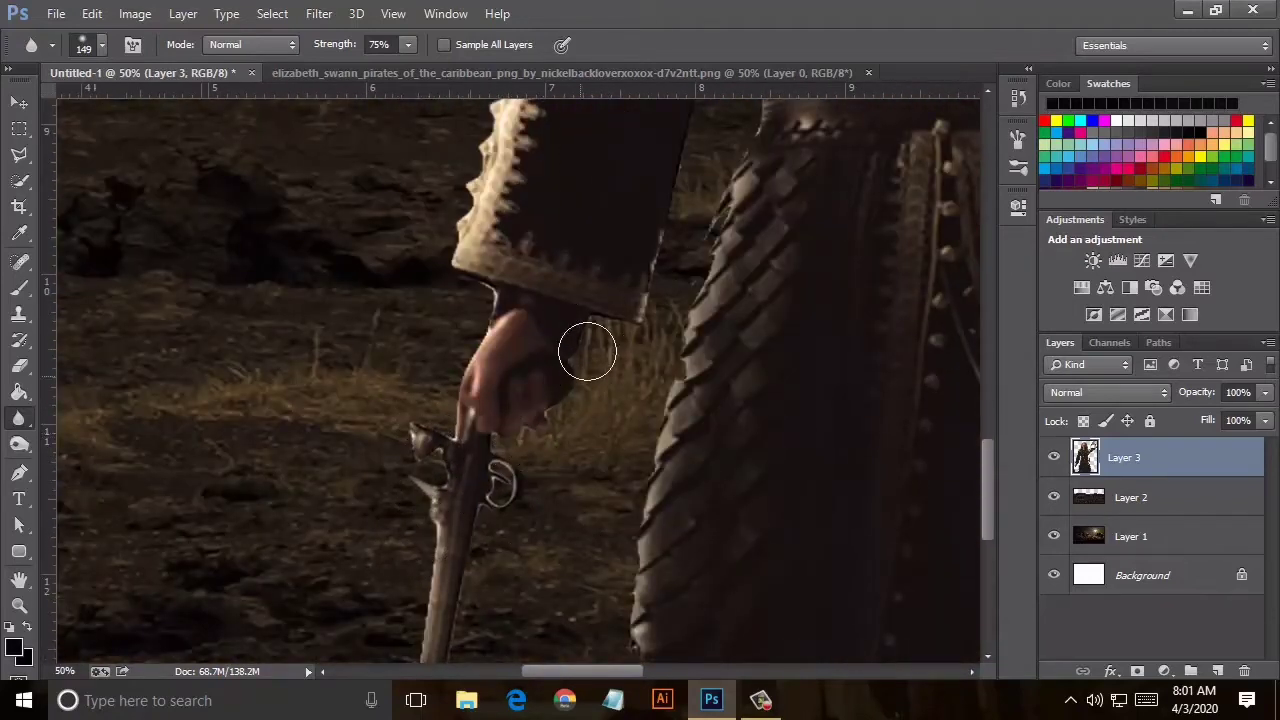
scroll(655, 385, up, 2)
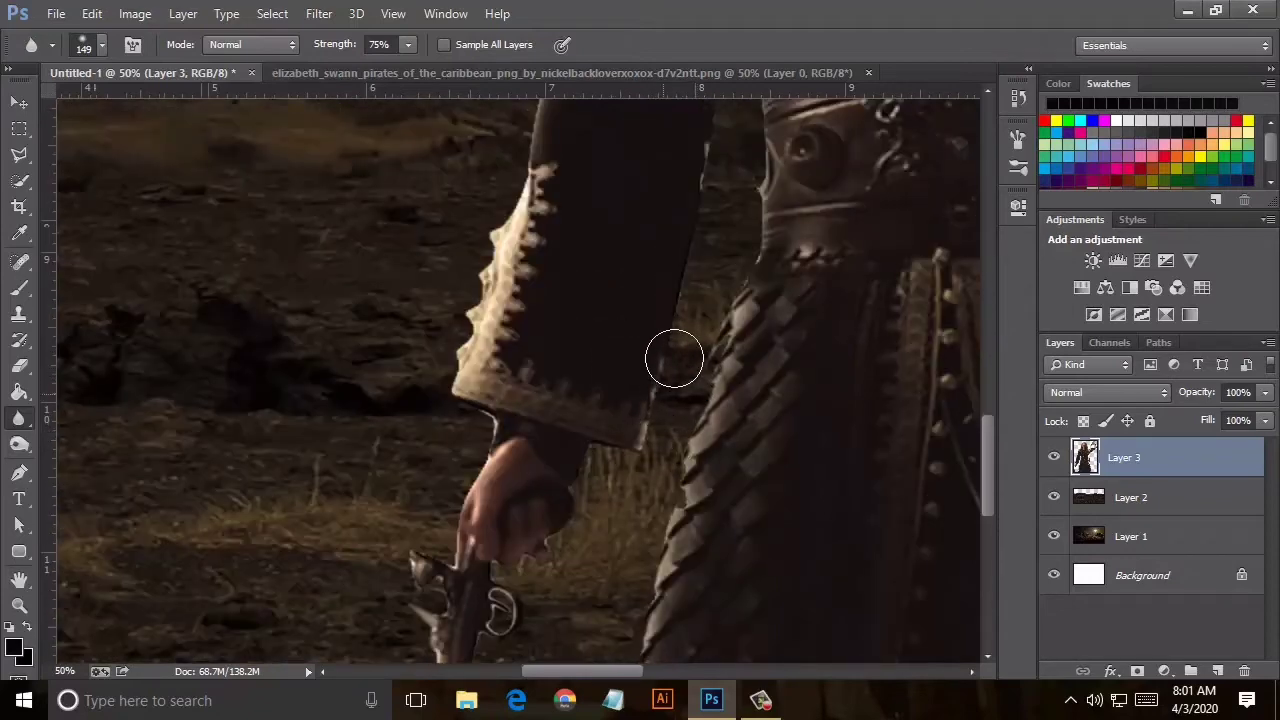
scroll(690, 355, up, 3)
drag(737, 309, 669, 623)
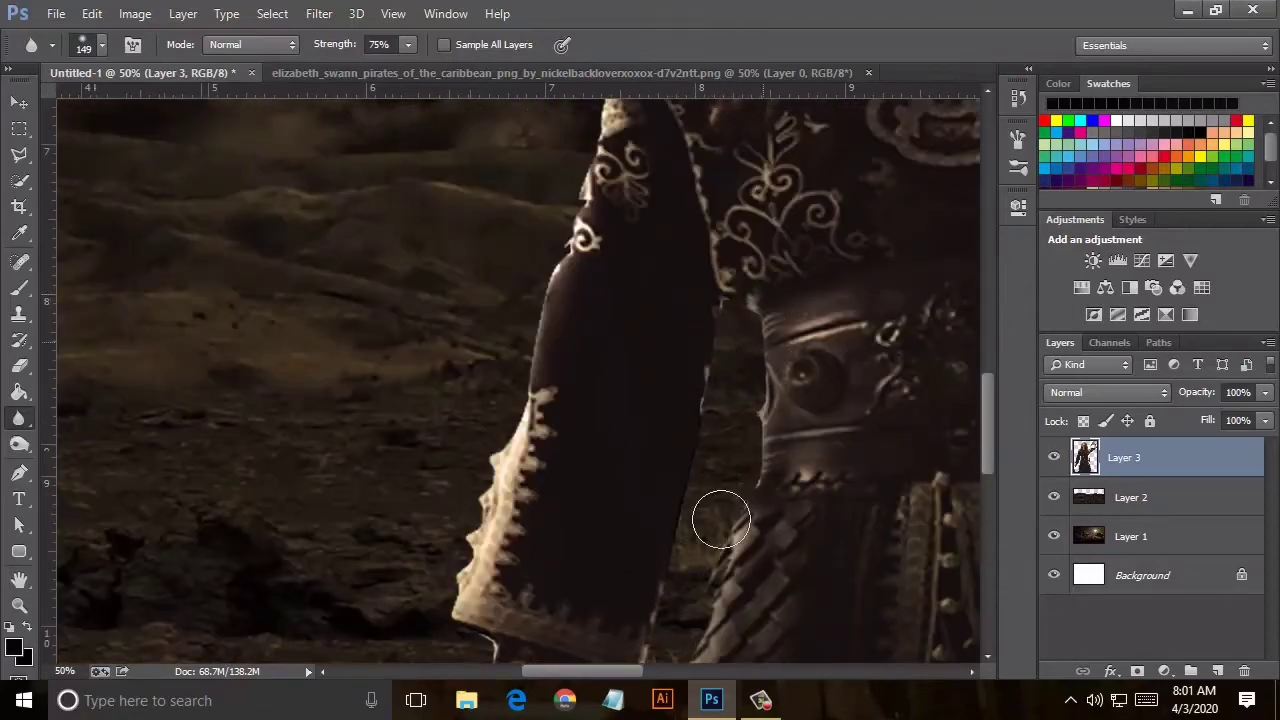
Blur the hand gripping the lantern top and the sleeve's zigzag trim edge.
scroll(712, 512, down, 1)
scroll(706, 489, down, 1)
scroll(696, 400, down, 2)
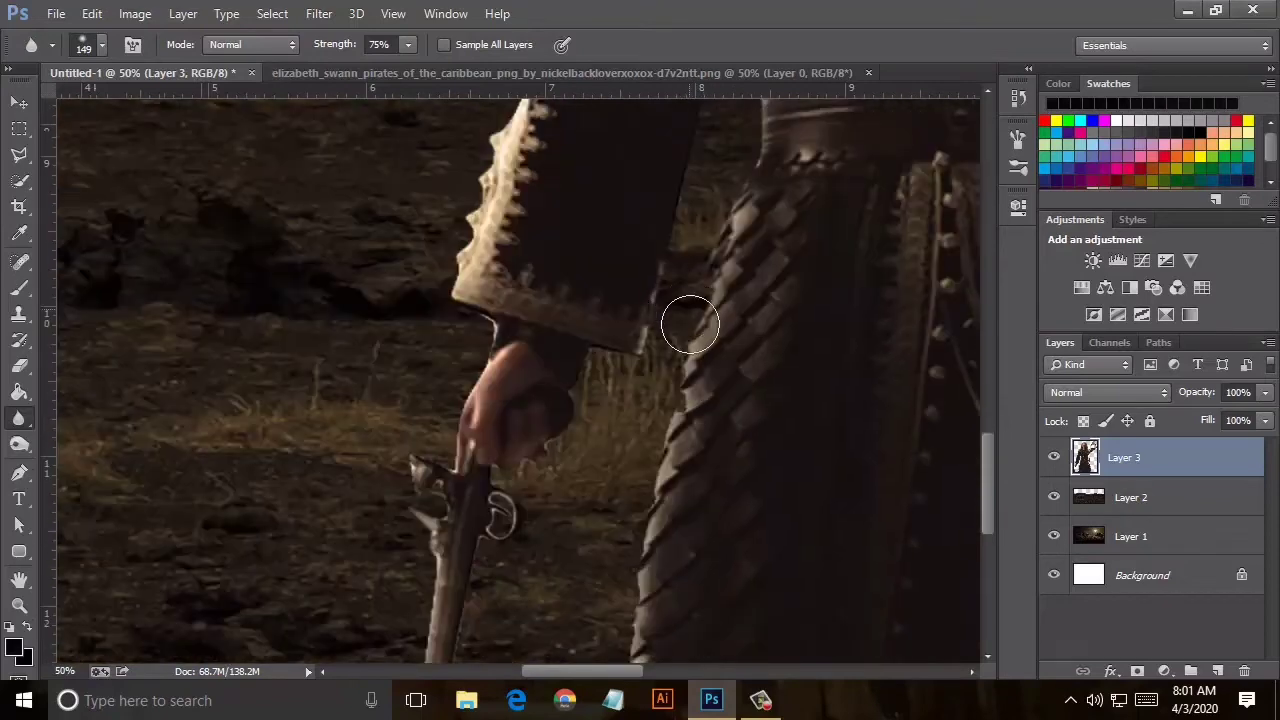
scroll(660, 440, down, 1)
scroll(650, 460, down, 1)
scroll(655, 440, down, 1)
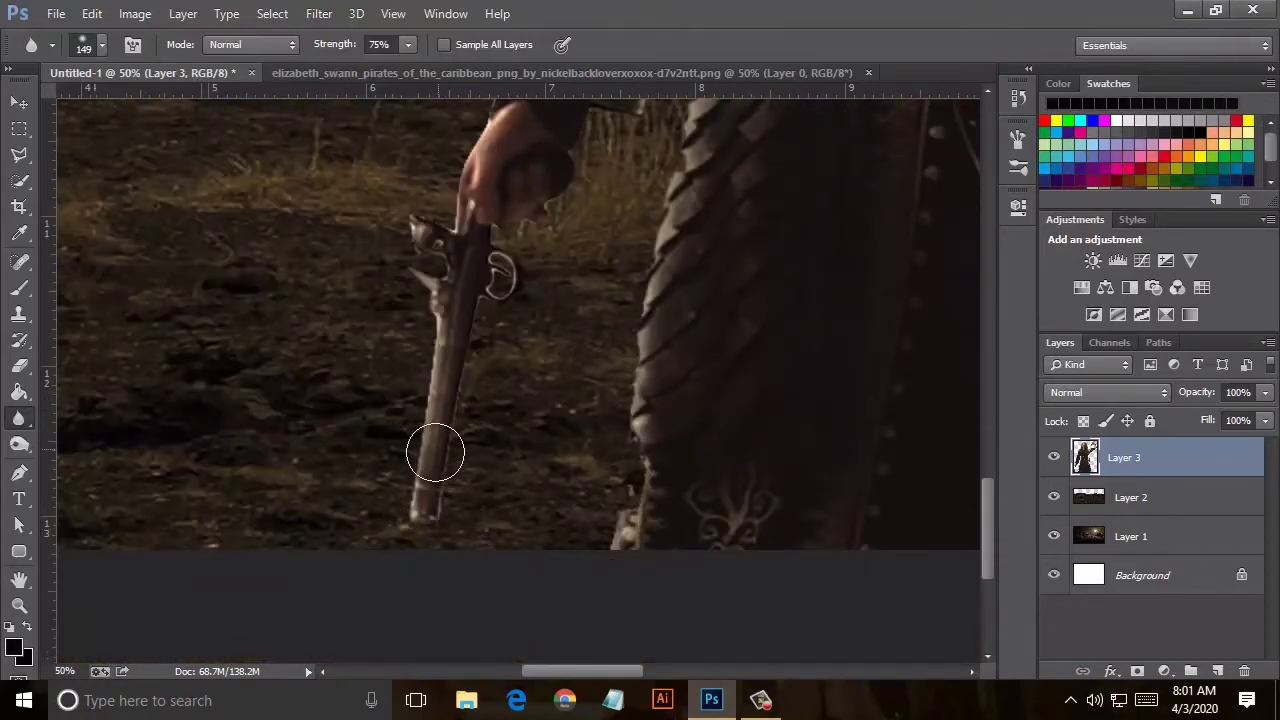
scroll(440, 430, up, 2)
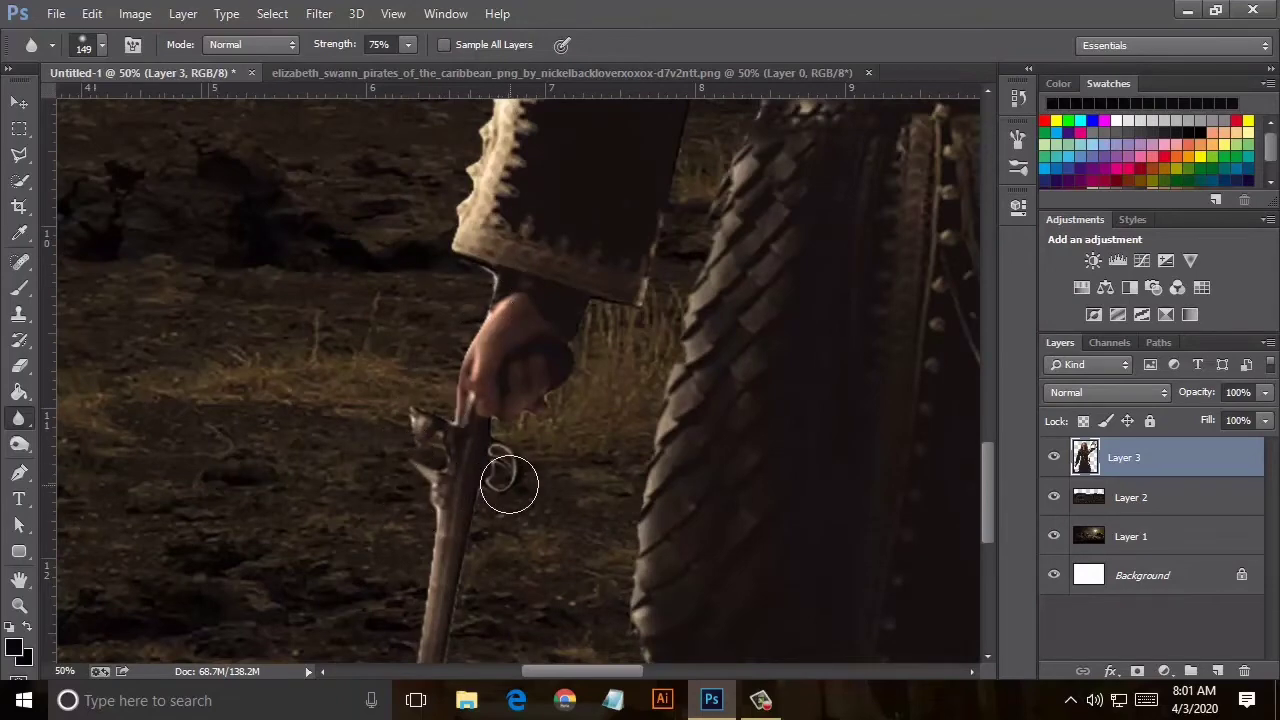
scroll(620, 448, up, 1)
scroll(600, 449, up, 2)
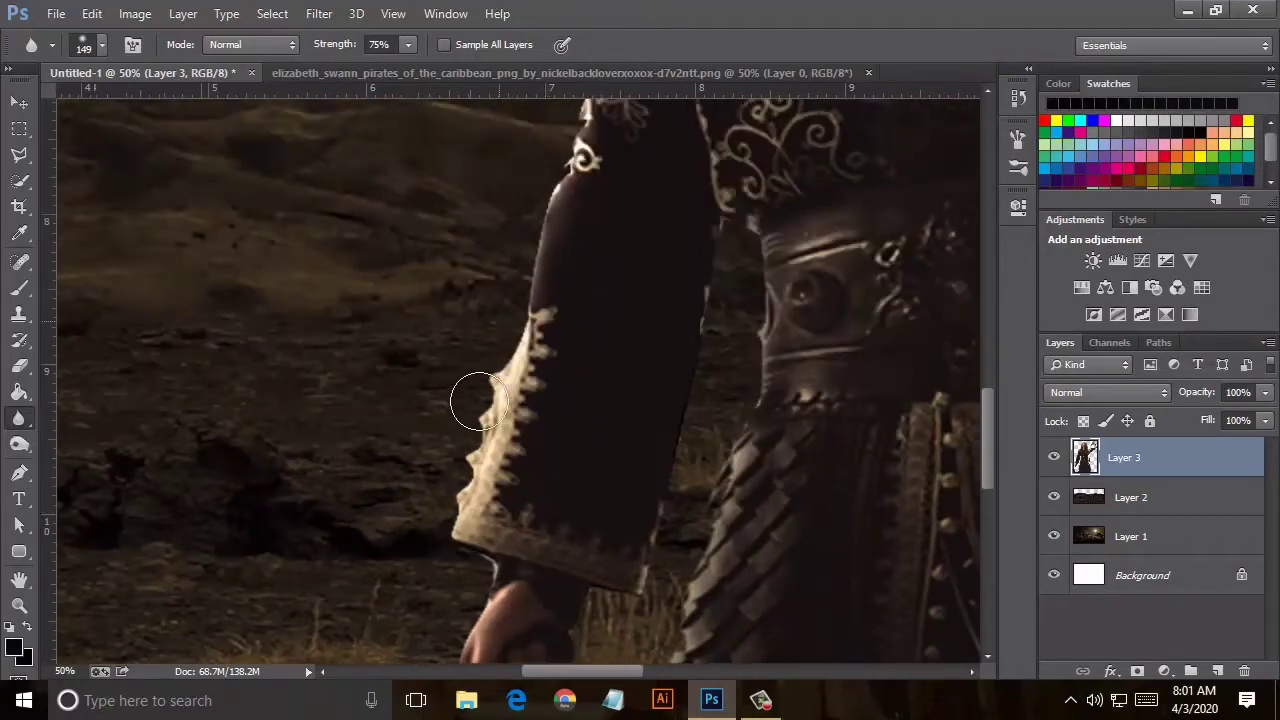
scroll(481, 497, up, 2)
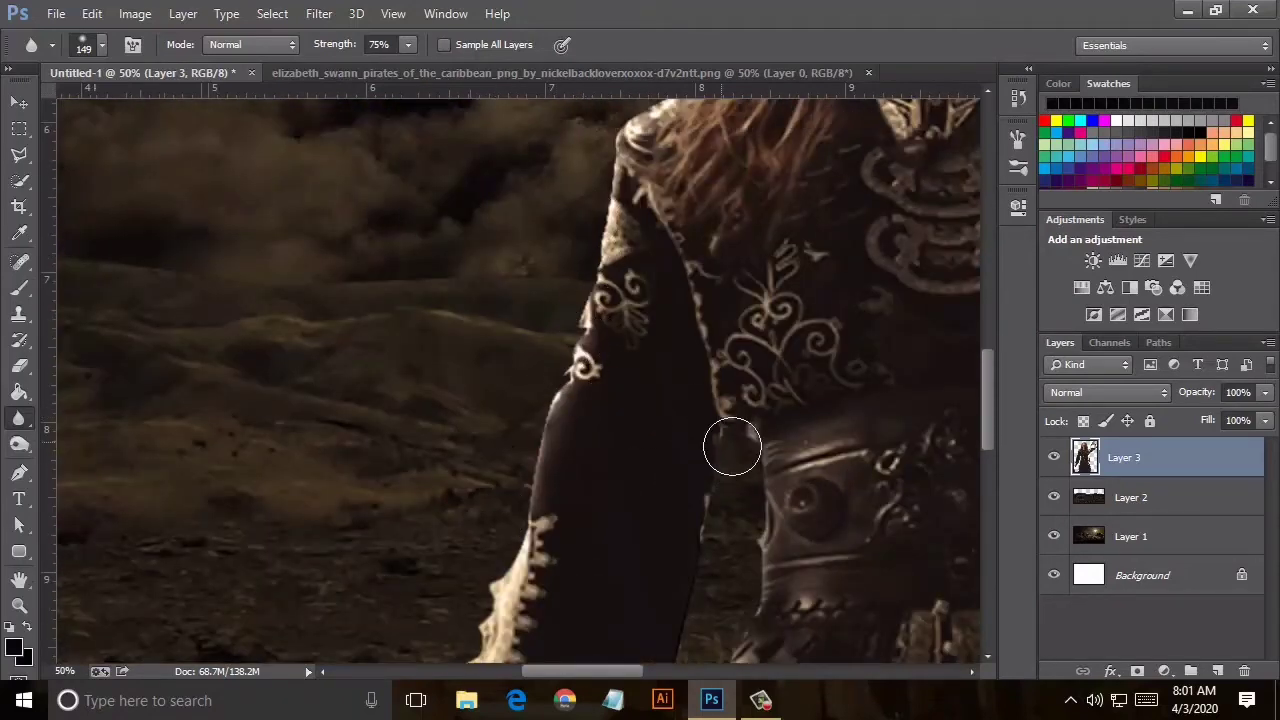
scroll(699, 439, up, 1)
scroll(699, 439, up, 1)
scroll(577, 437, up, 2)
scroll(690, 370, up, 1)
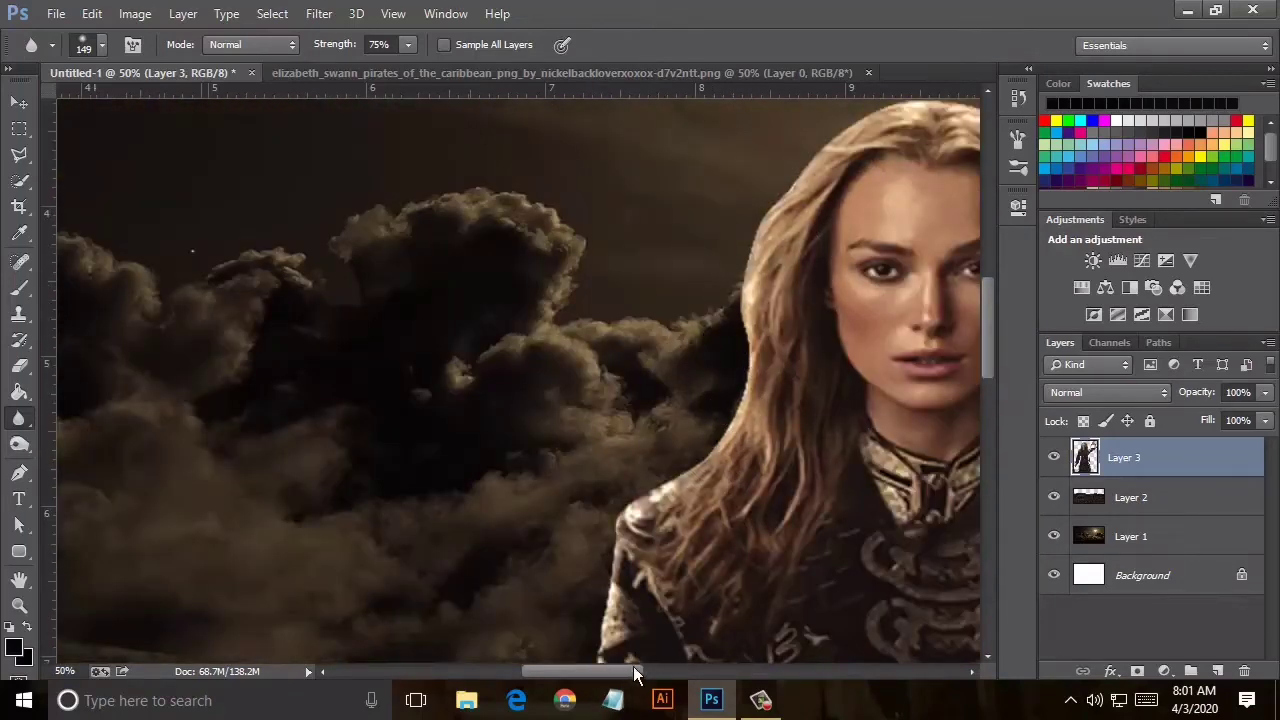
drag(633, 668, 734, 668)
scroll(700, 300, up, 3)
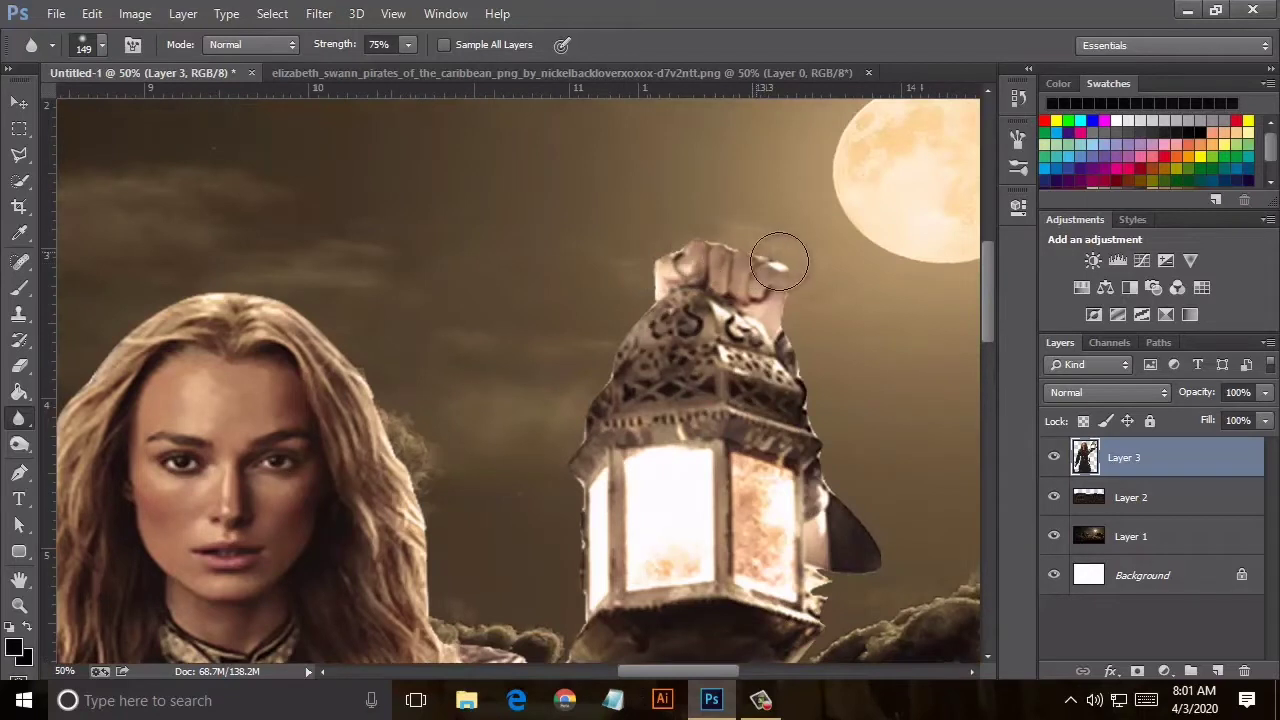
mouse_move(694, 262)
mouse_down()
mouse_move(662, 268)
mouse_move(590, 395)
mouse_move(586, 514)
mouse_up()
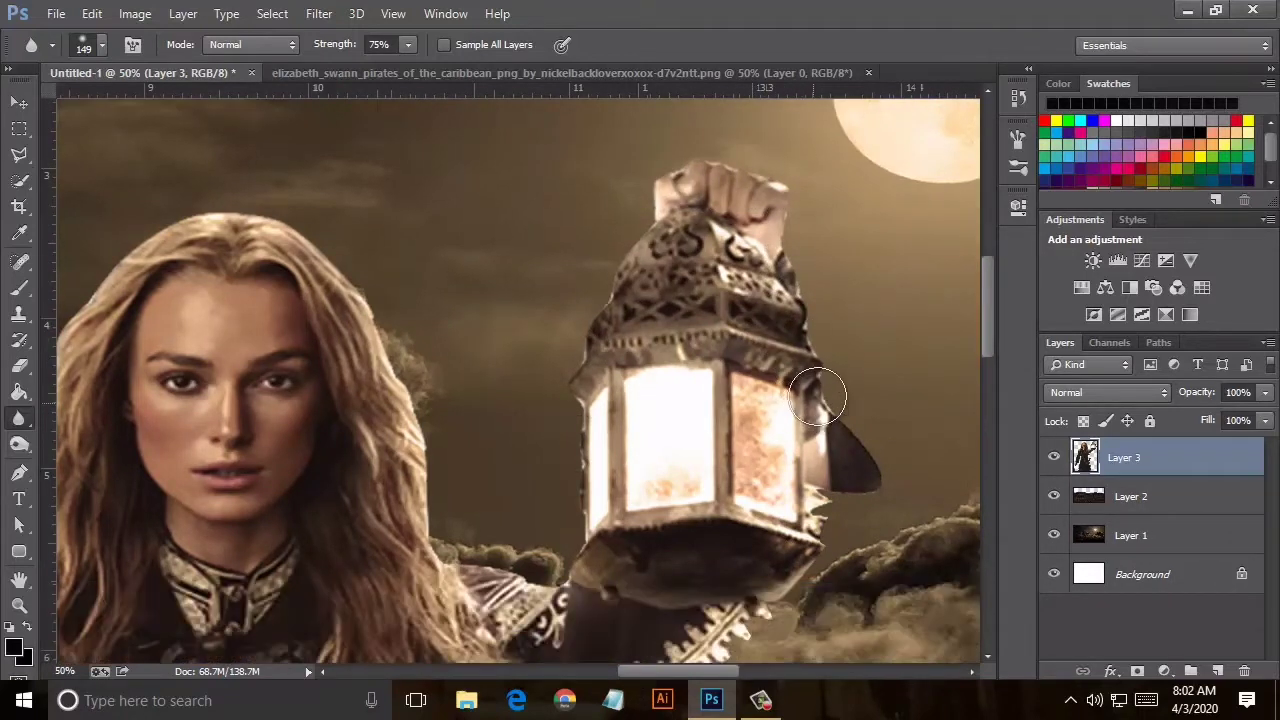
scroll(850, 390, down, 3)
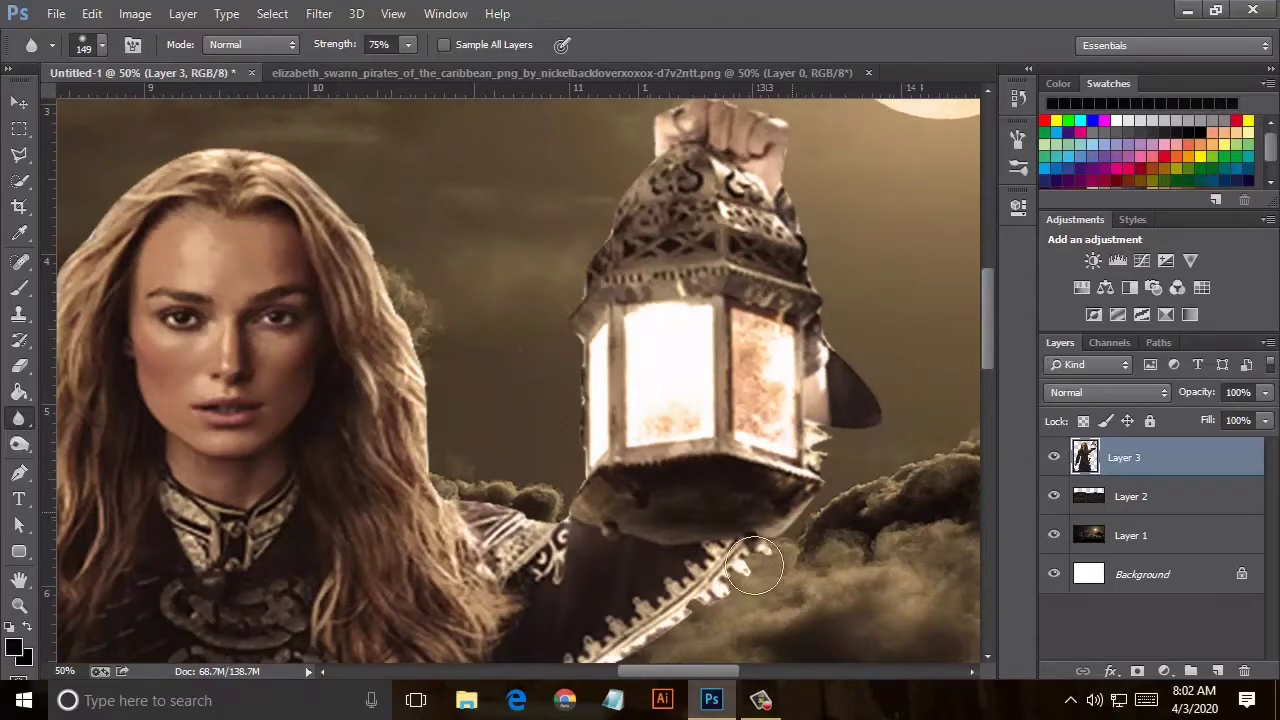
scroll(717, 513, down, 3)
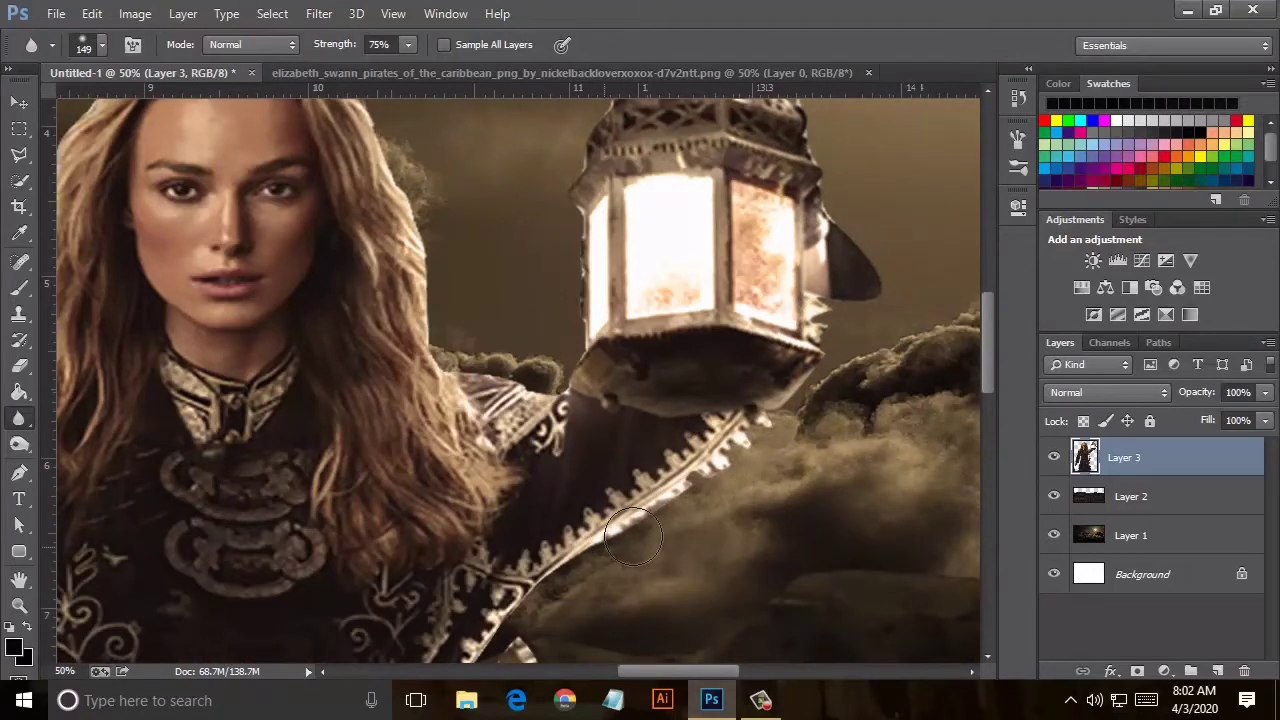
drag(605, 530, 755, 435)
scroll(710, 440, down, 3)
drag(663, 443, 501, 547)
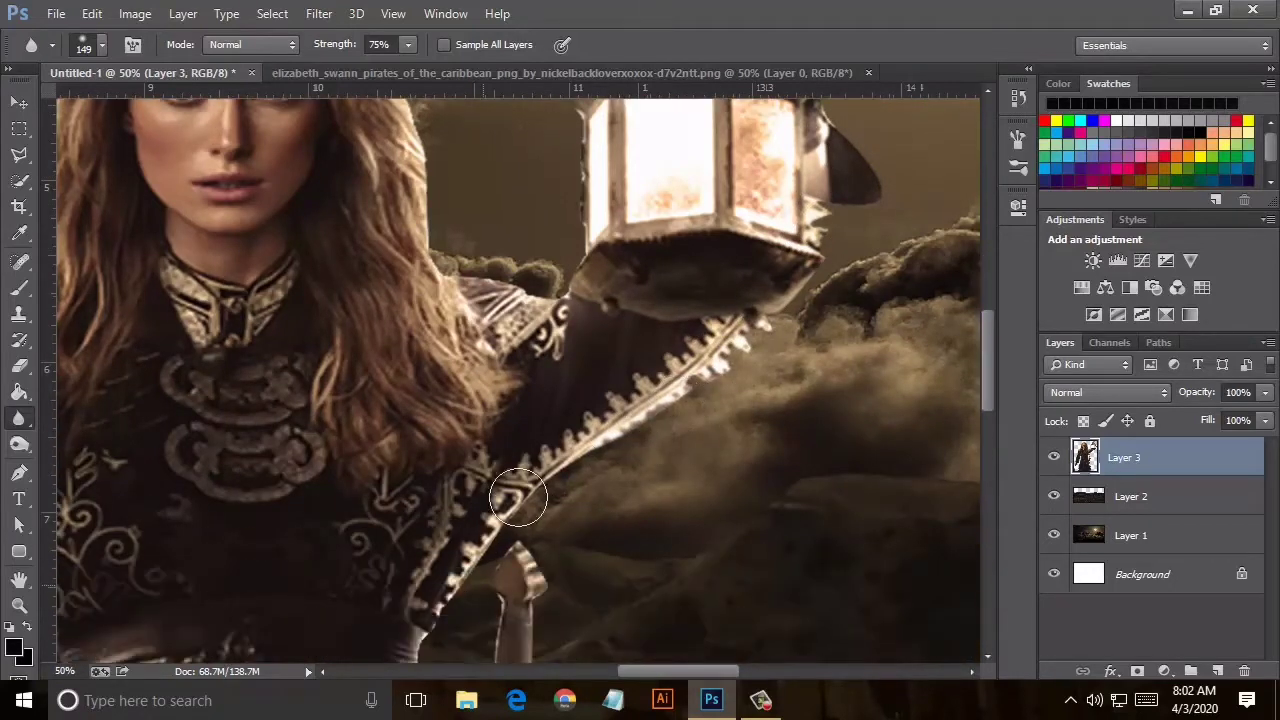
Soften the sword hilt and blade edges and the hair beside the lantern.
scroll(480, 510, down, 3)
scroll(460, 513, down, 3)
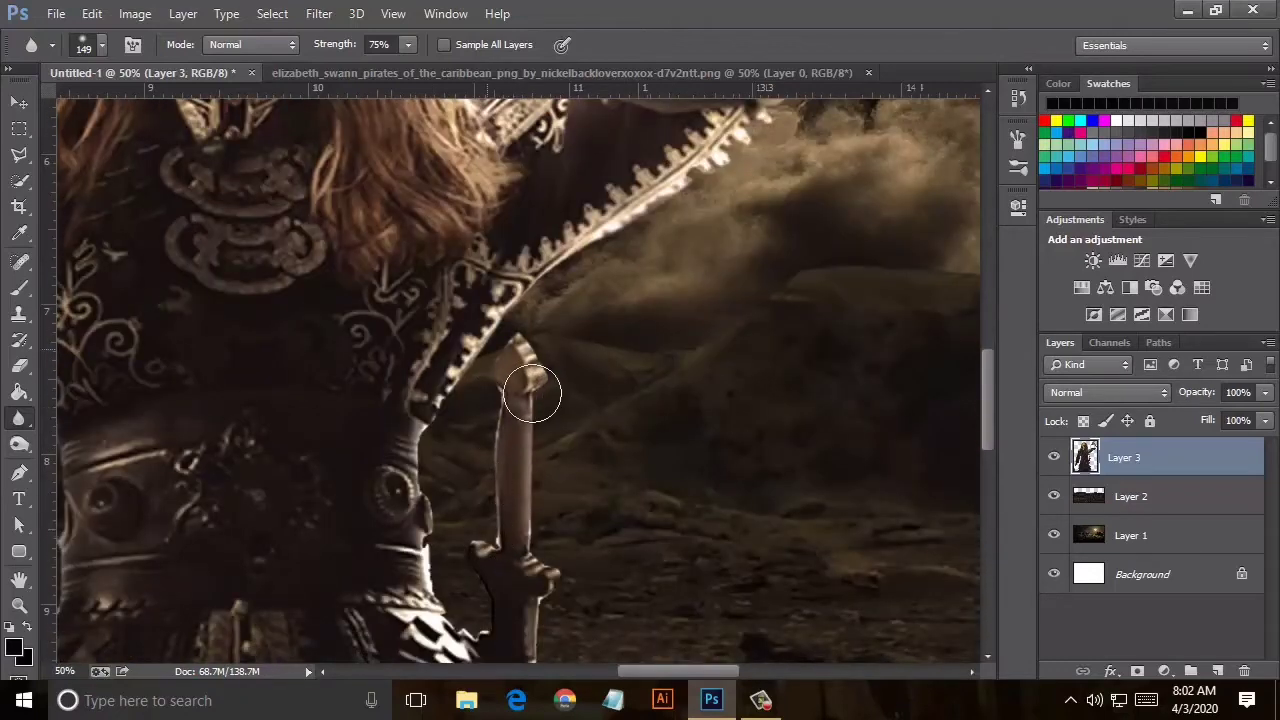
scroll(520, 560, down, 3)
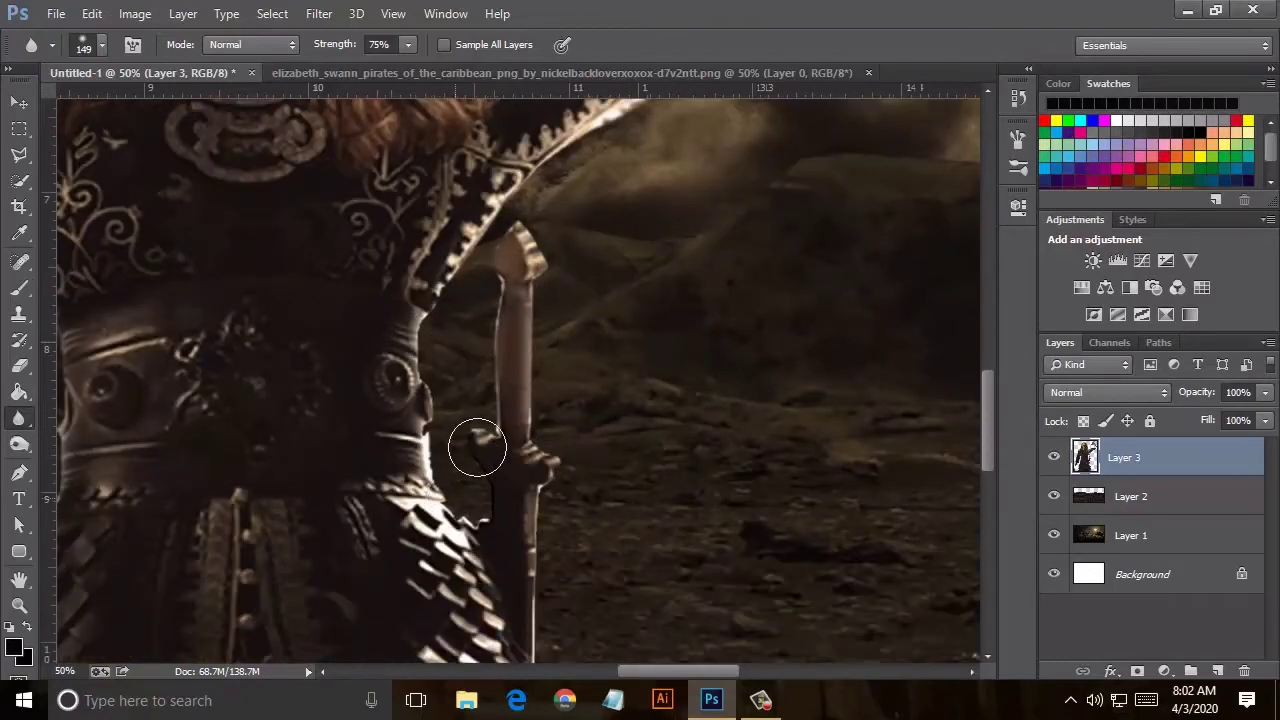
key(ctrl+plus)
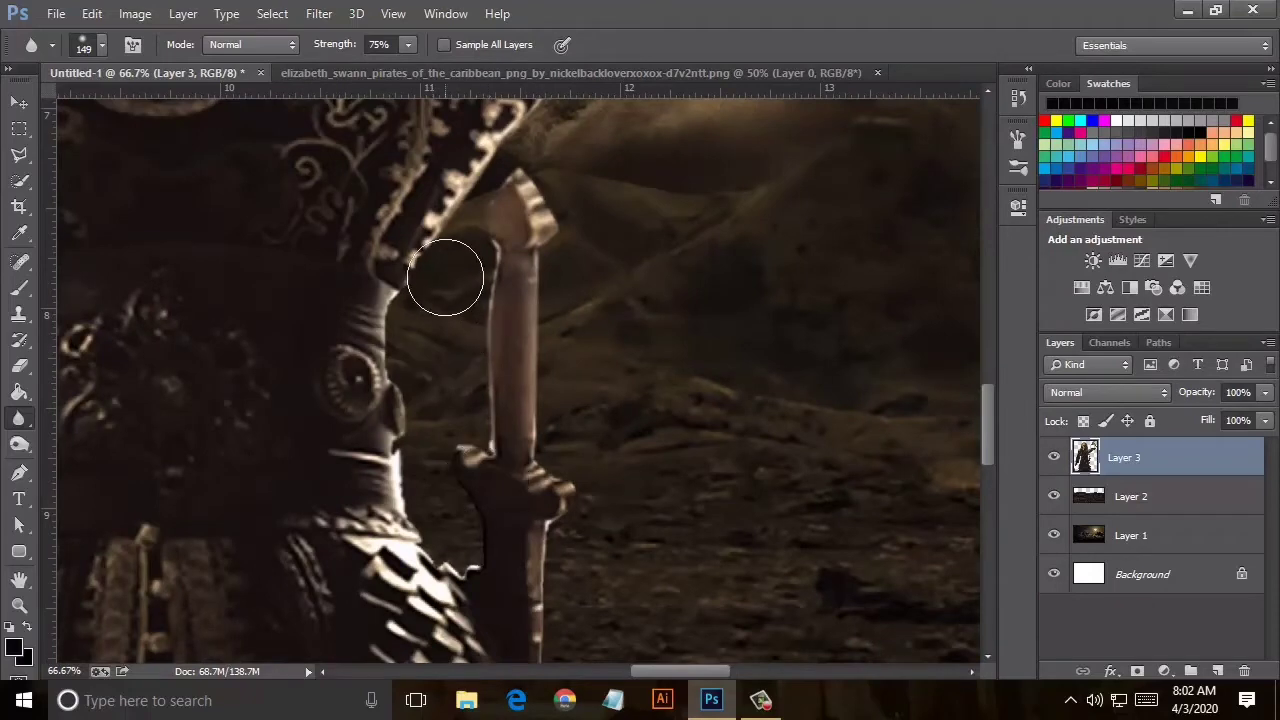
drag(457, 514, 451, 534)
drag(427, 455, 541, 464)
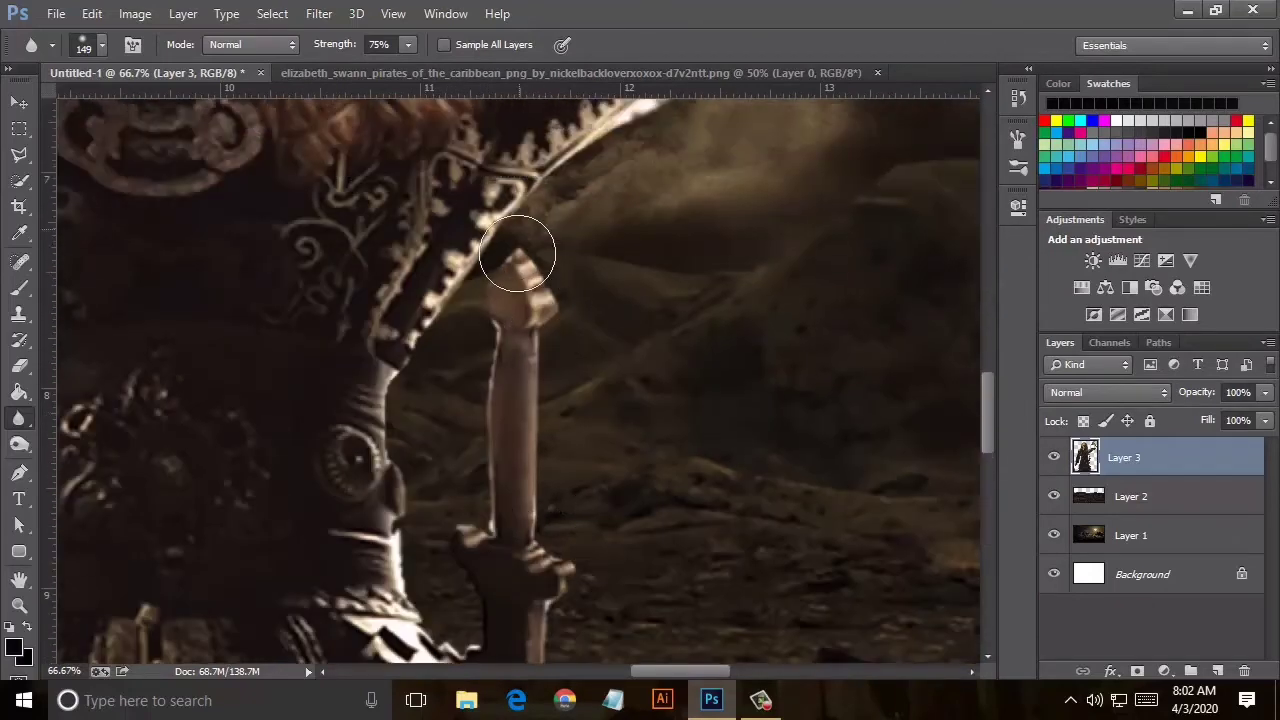
scroll(530, 330, down, 5)
scroll(543, 500, down, 2)
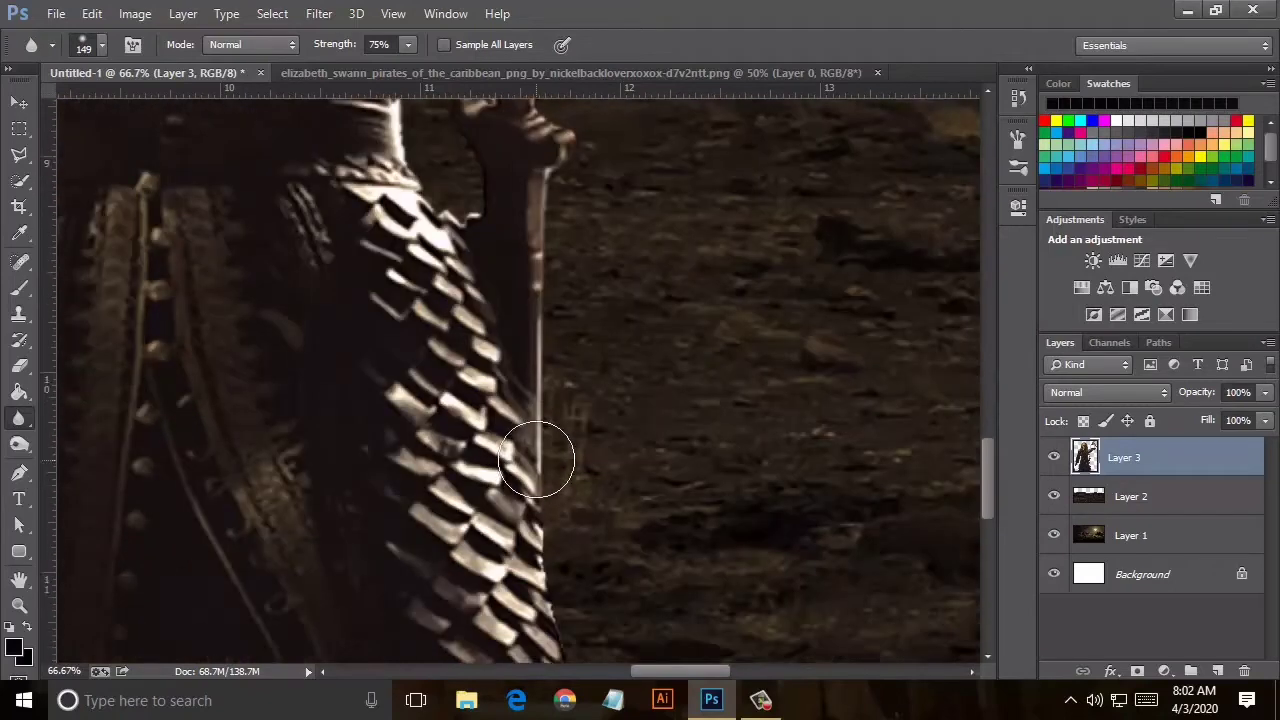
scroll(536, 490, down, 3)
scroll(580, 590, down, 2)
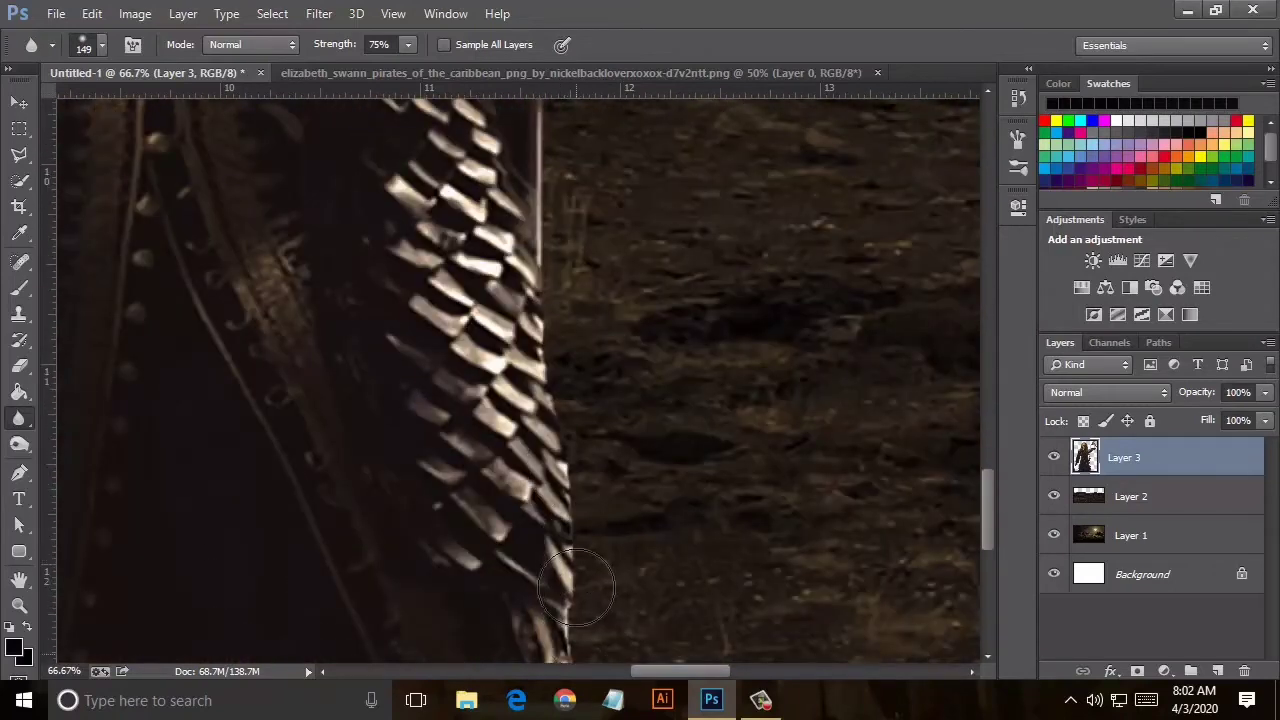
scroll(583, 570, down, 3)
scroll(570, 383, down, 1)
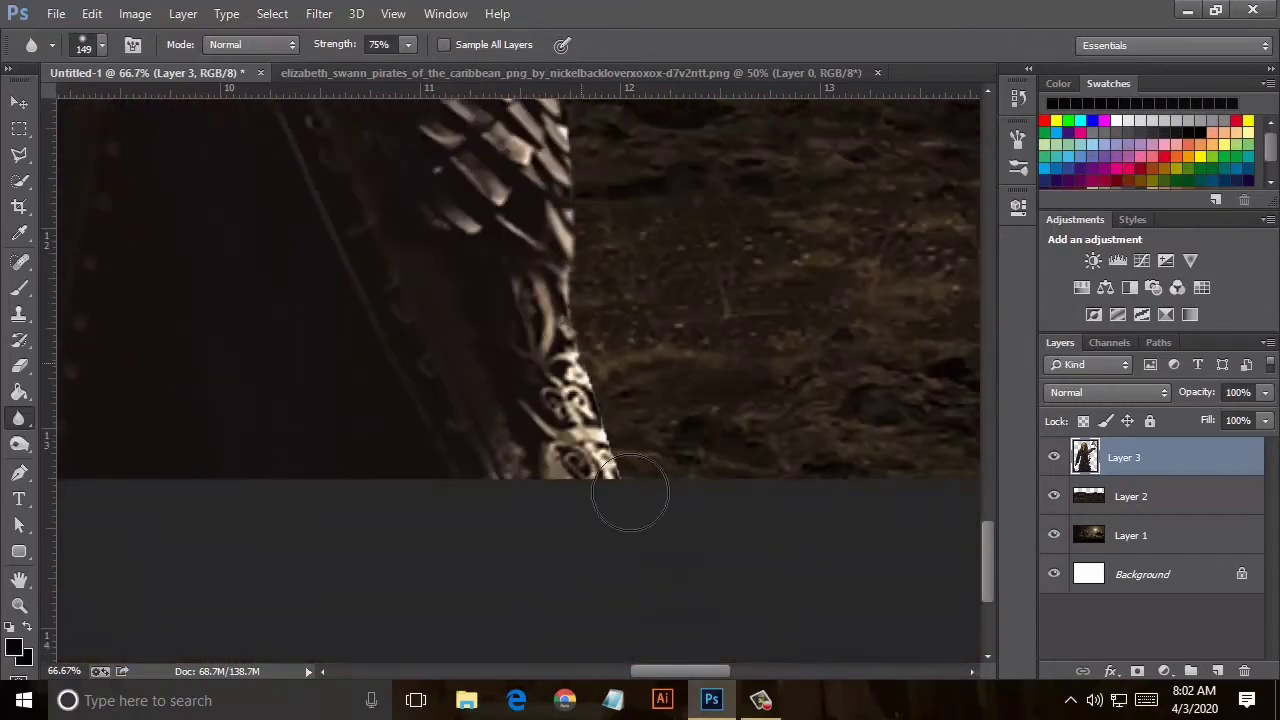
scroll(630, 478, down, 1)
scroll(628, 475, down, 1)
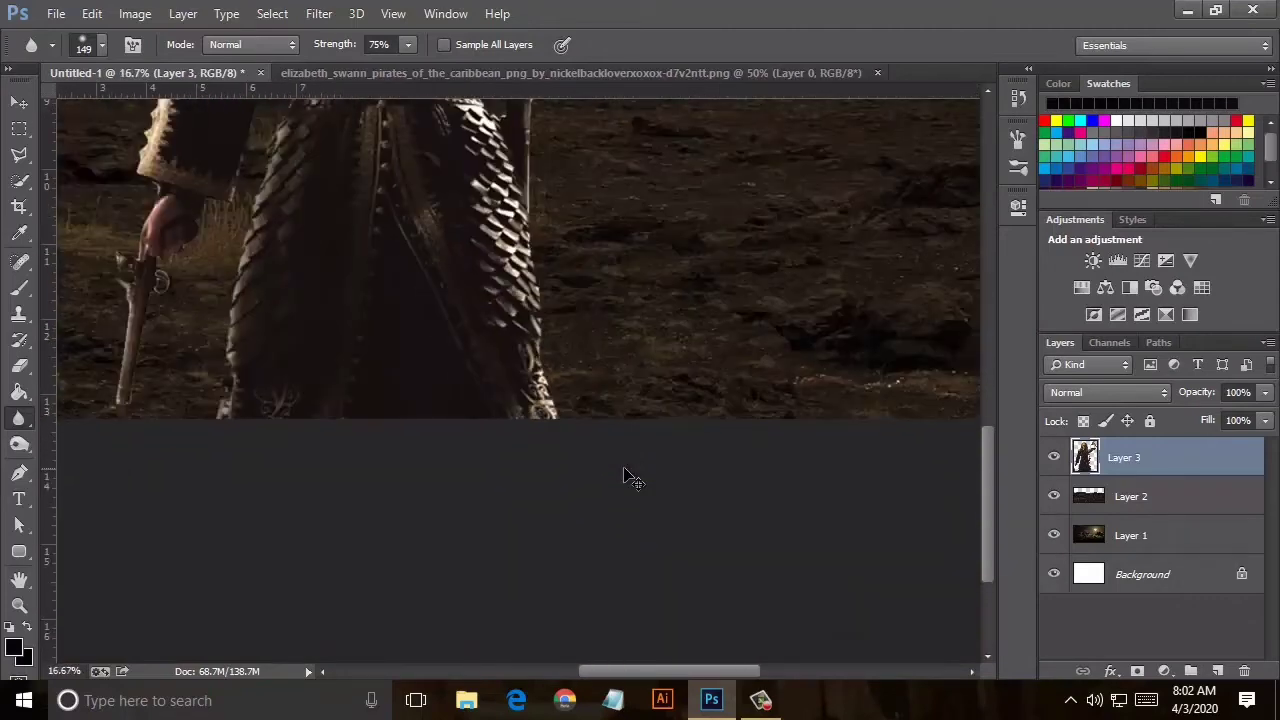
scroll(624, 468, down, 2)
scroll(628, 478, up, 2)
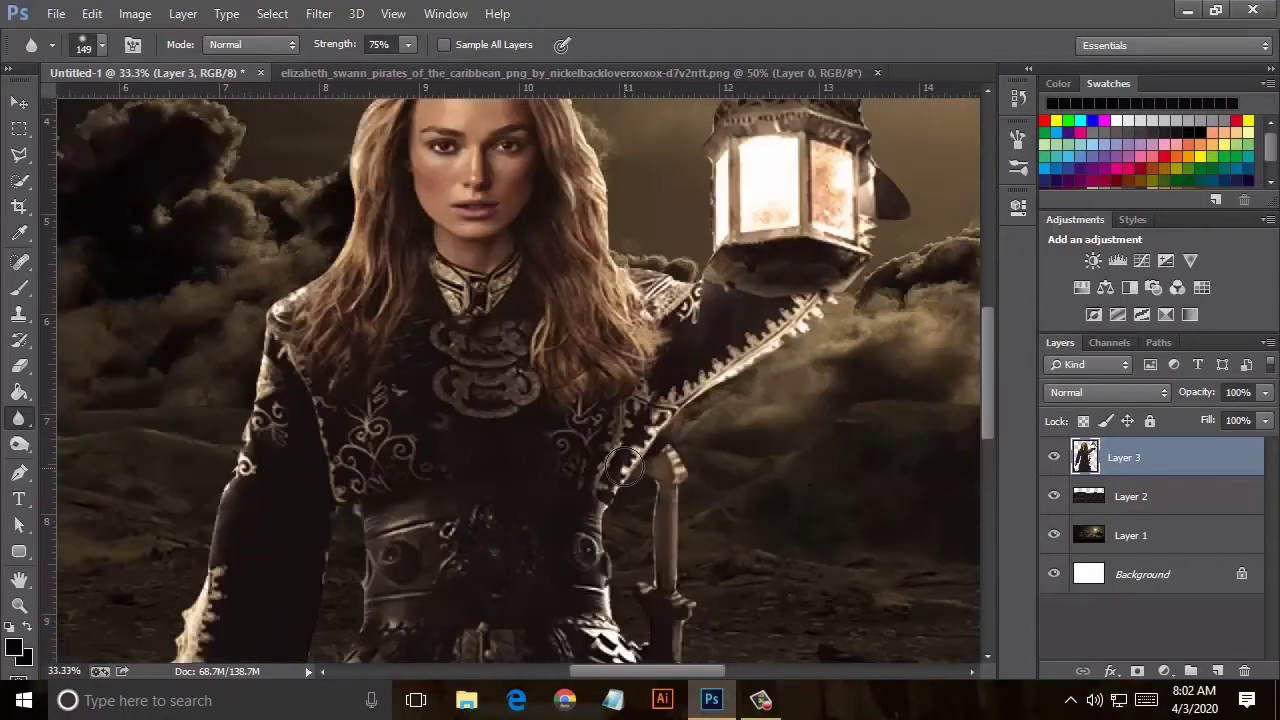
scroll(503, 433, up, 1)
drag(655, 468, 681, 442)
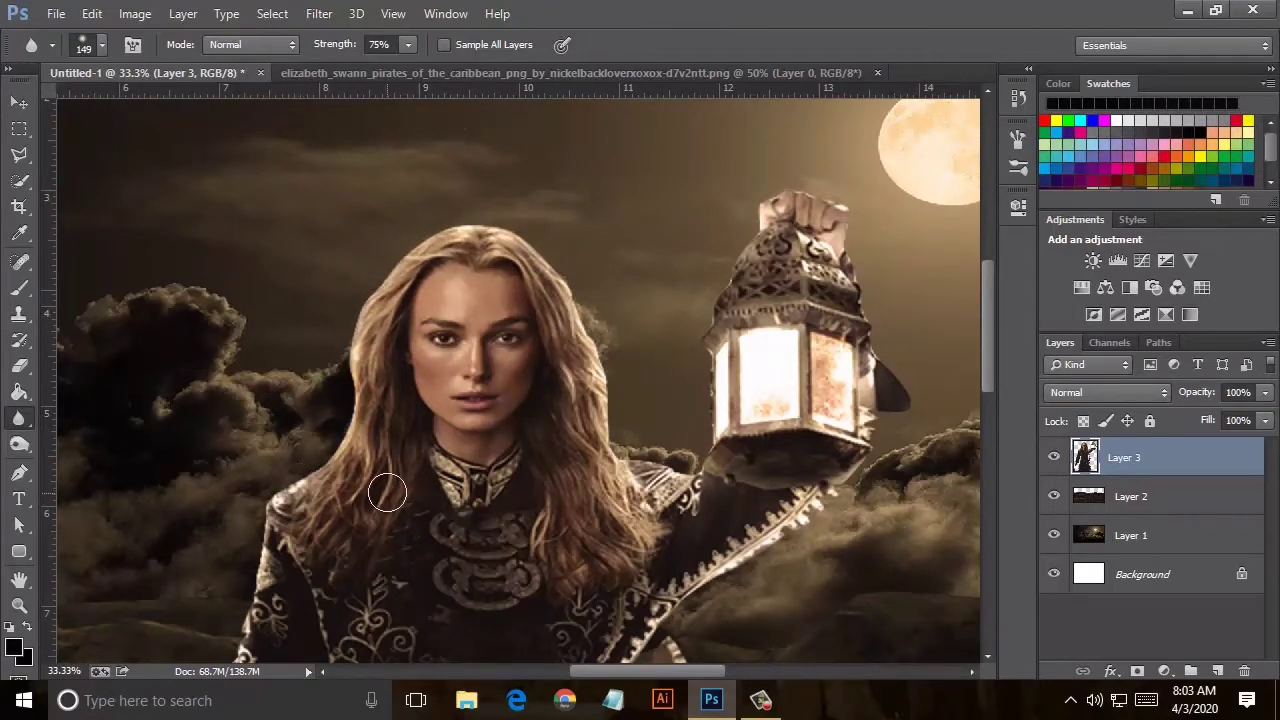
Choose the Smudge tool with an 89 px brush at 50% strength.
drag(24, 424, 73, 455)
click(100, 45)
scroll(106, 280, down, 1)
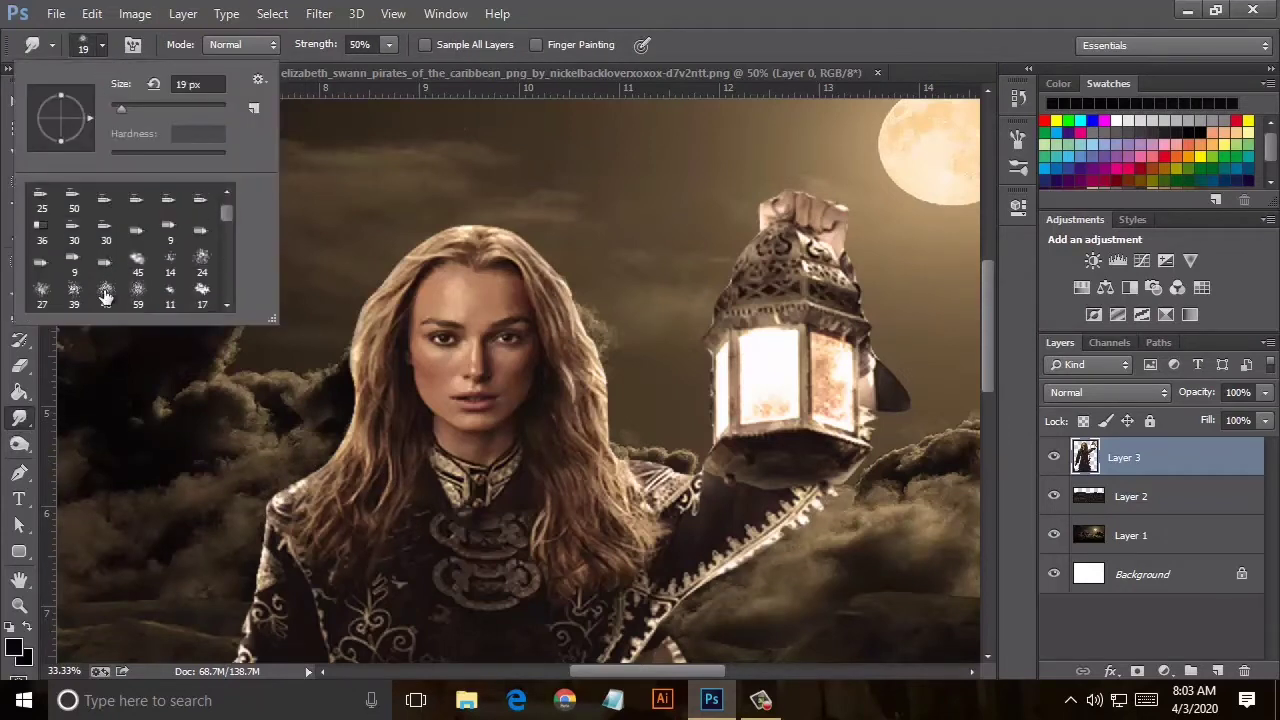
scroll(110, 265, down, 3)
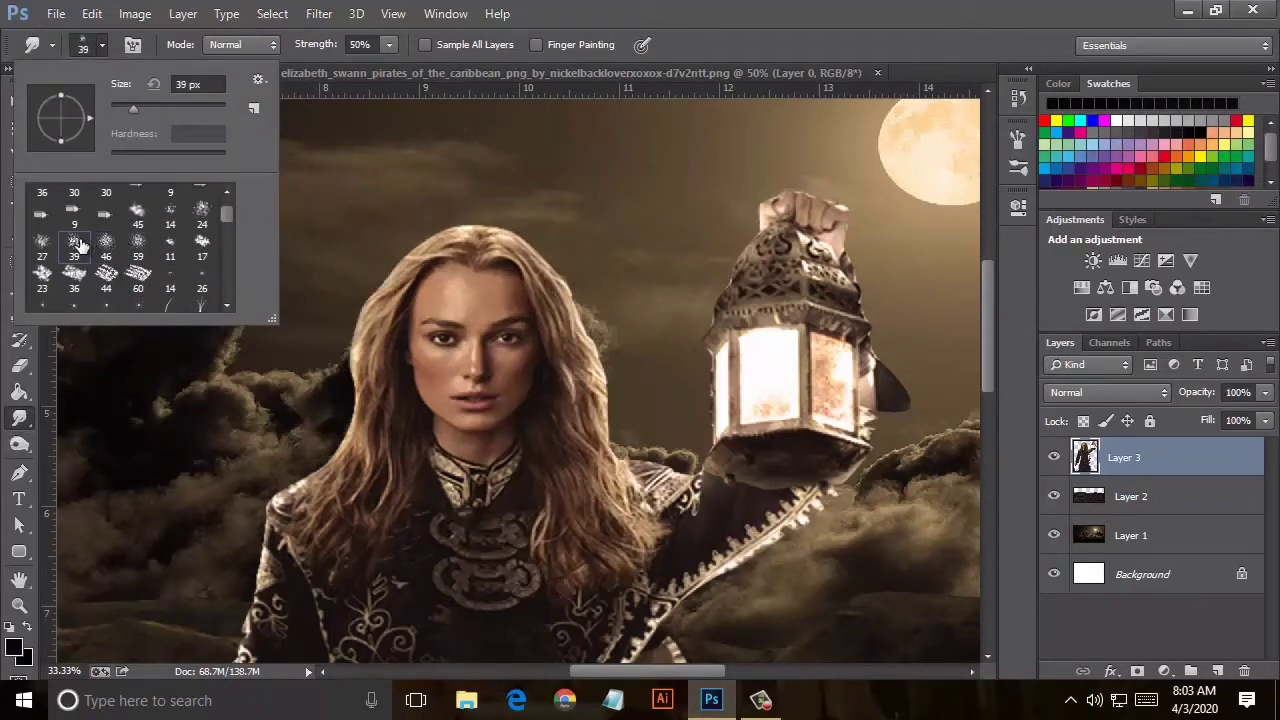
click(447, 313)
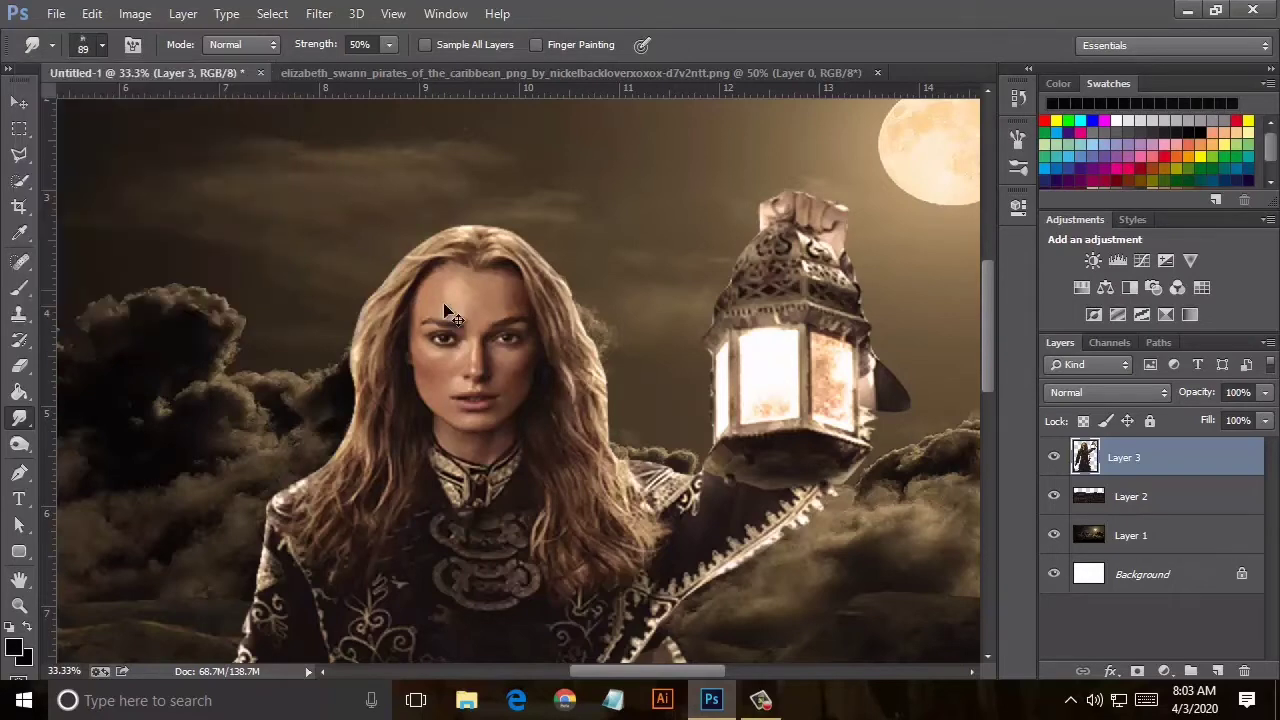
Zoom in and smudge along the woman's hair outline around her face and shoulders.
key(ctrl+plus)
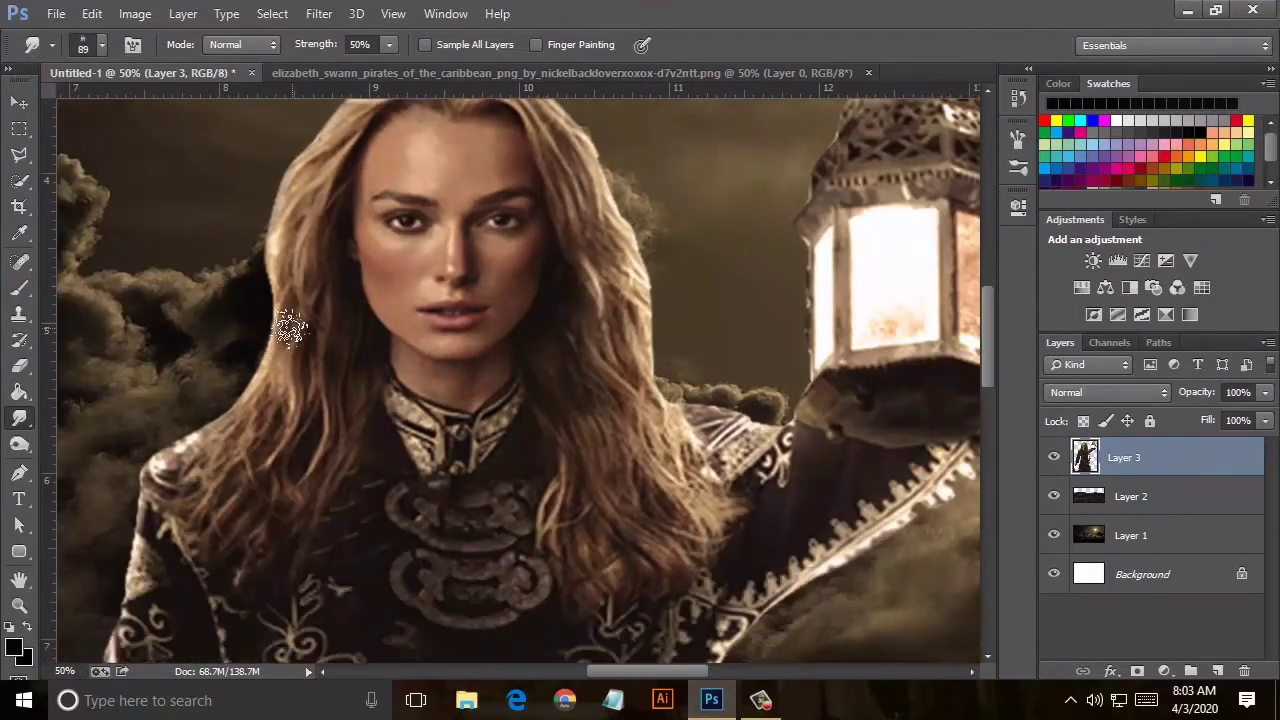
scroll(587, 262, up, 3)
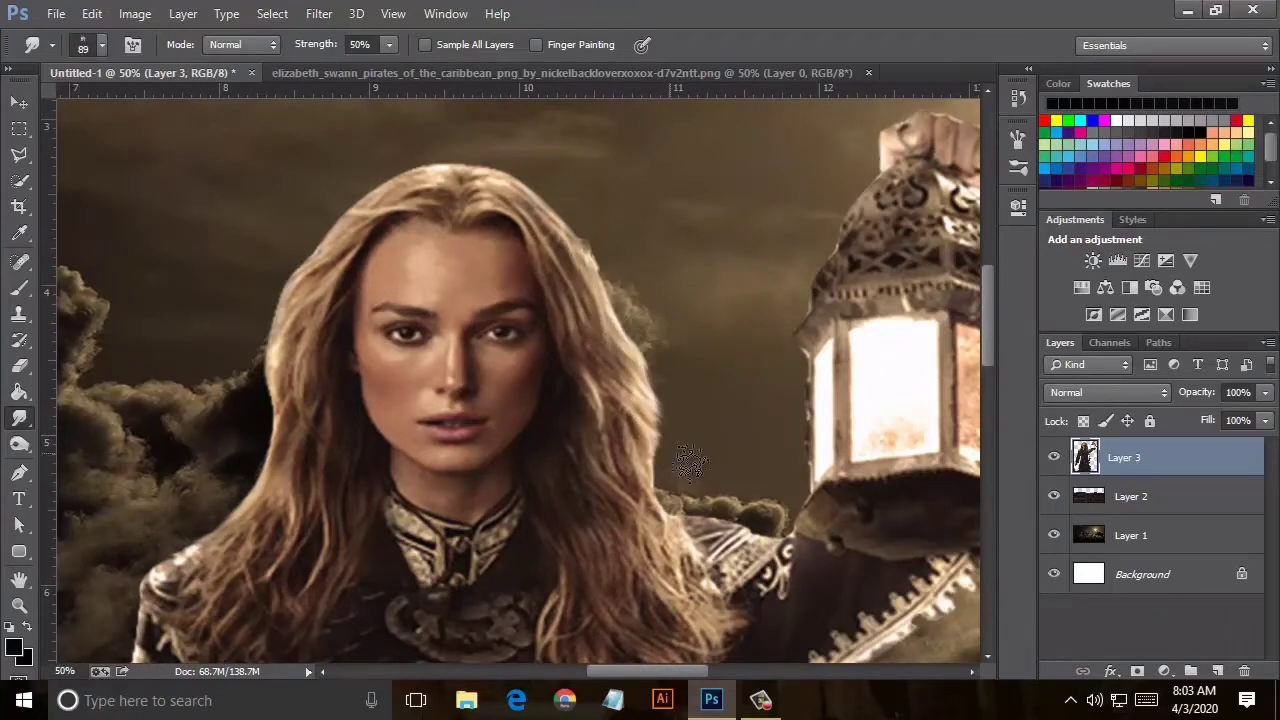
scroll(660, 420, up, 3)
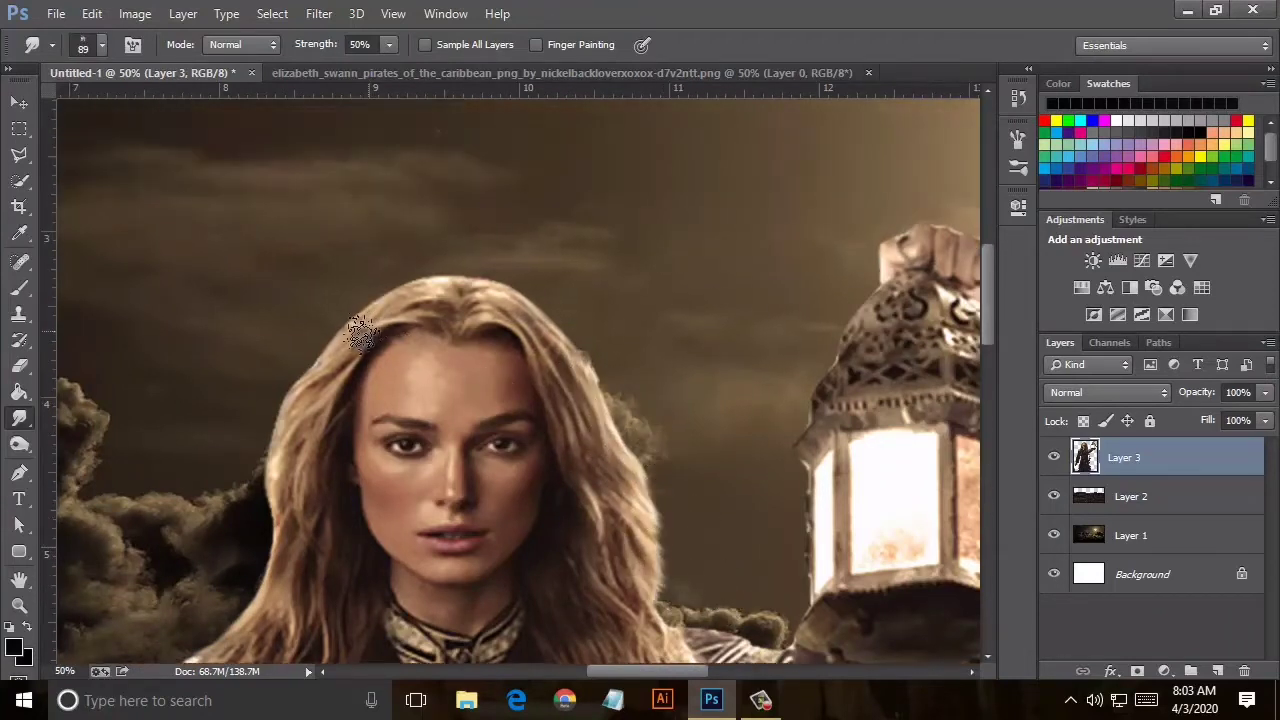
scroll(275, 410, down, 2)
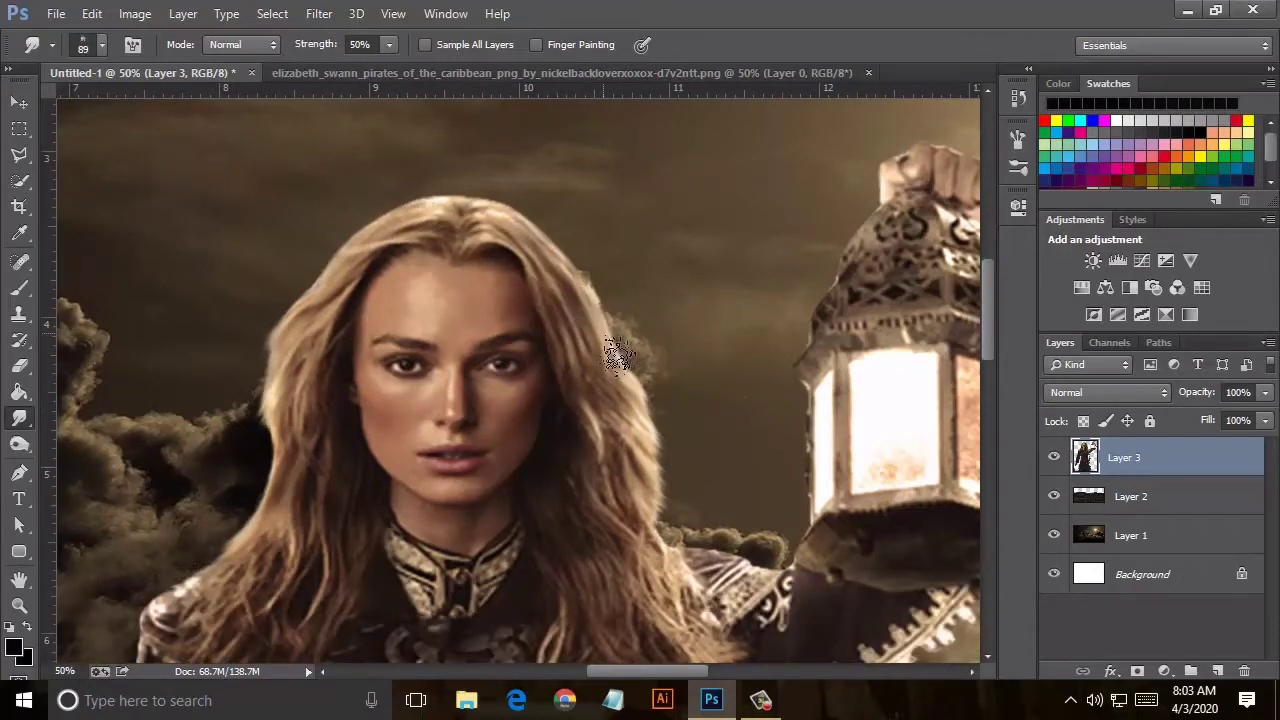
scroll(214, 386, down, 2)
scroll(250, 410, down, 1)
scroll(250, 410, down, 2)
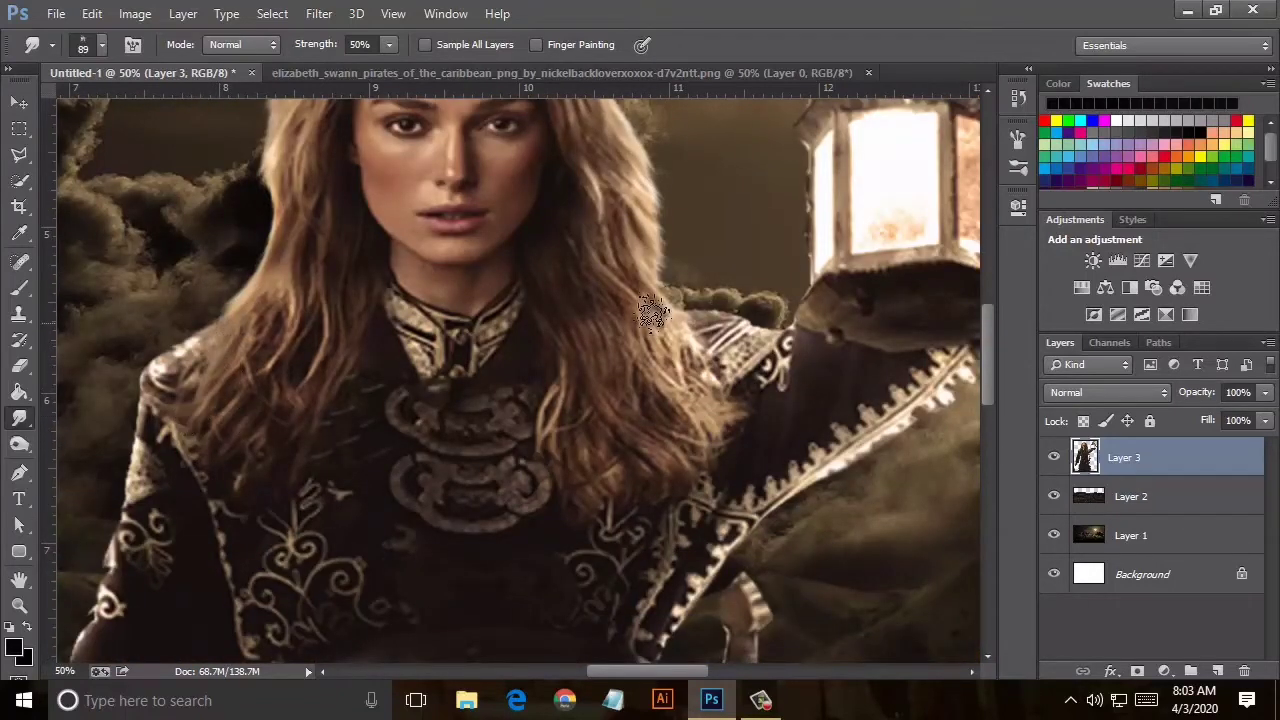
scroll(383, 347, down, 1)
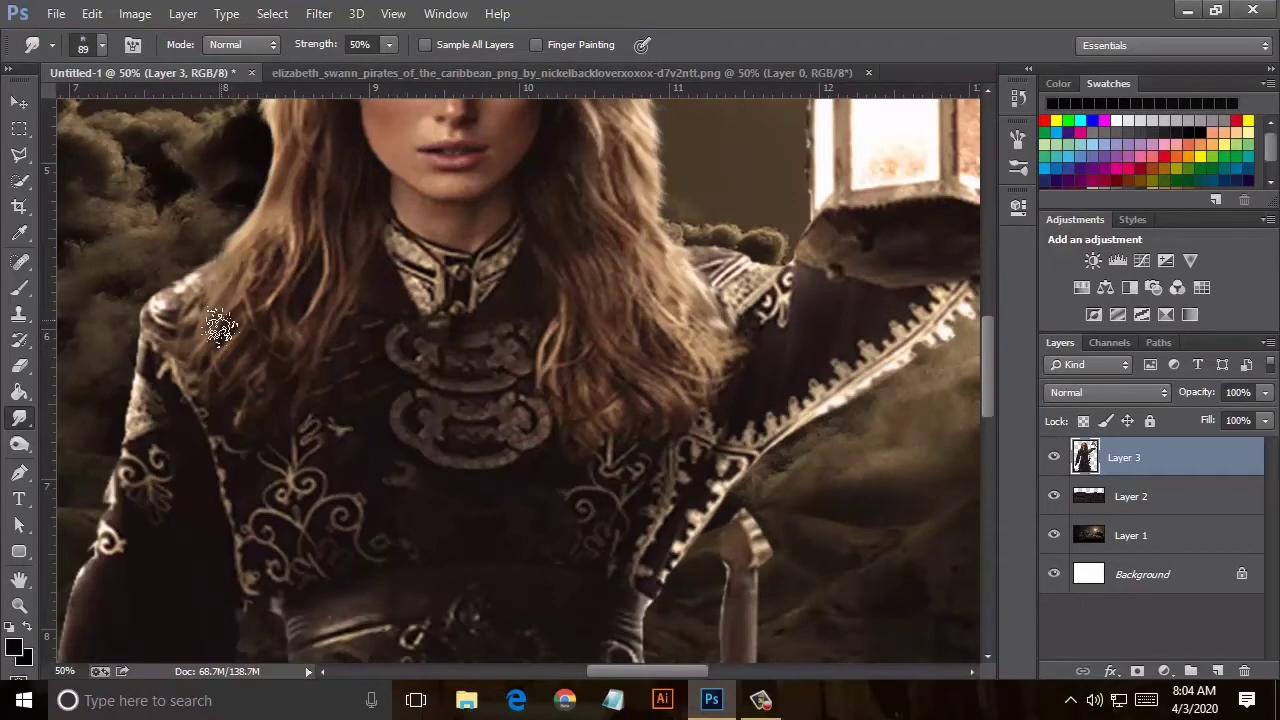
scroll(210, 345, up, 5)
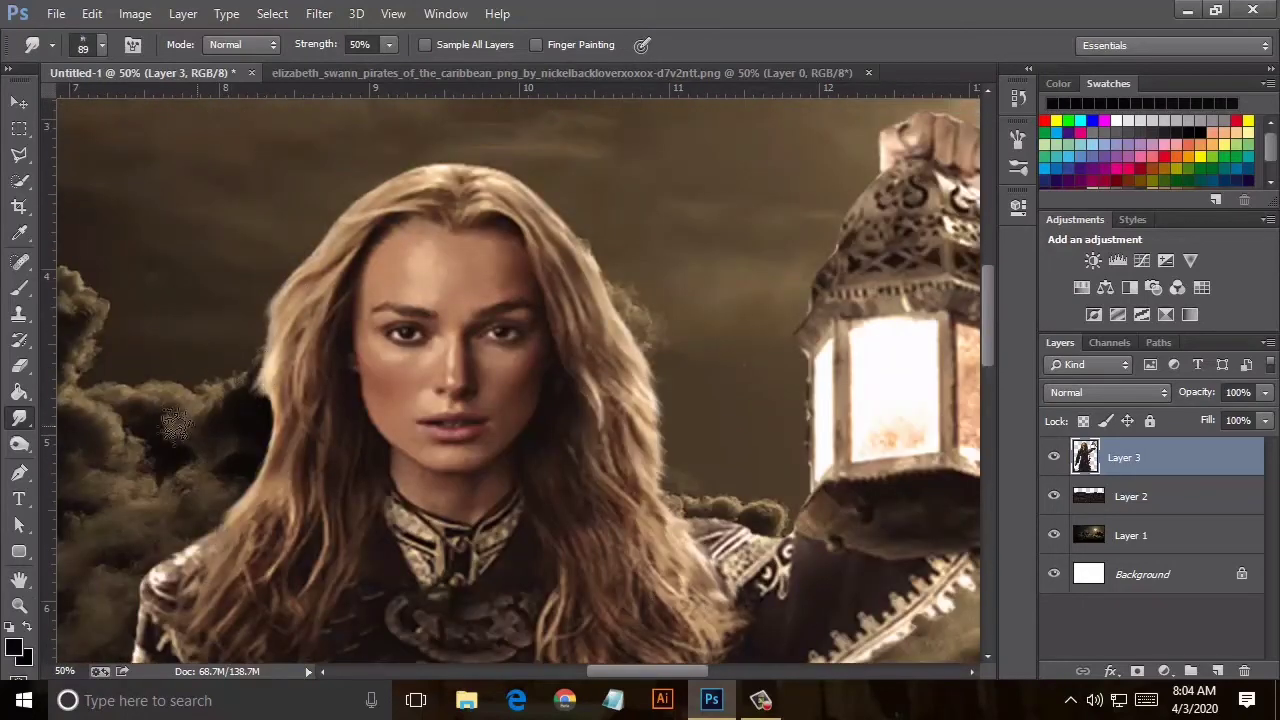
scroll(235, 352, up, 1)
scroll(245, 352, up, 1)
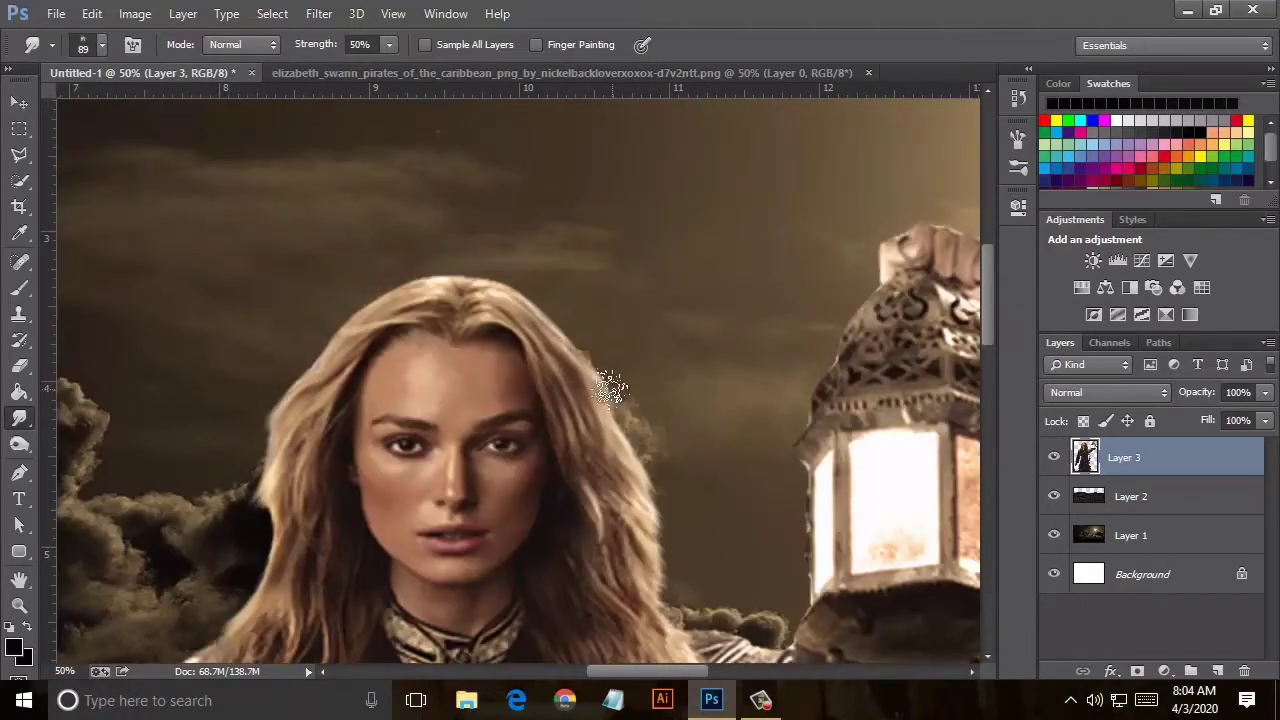
scroll(605, 382, down, 2)
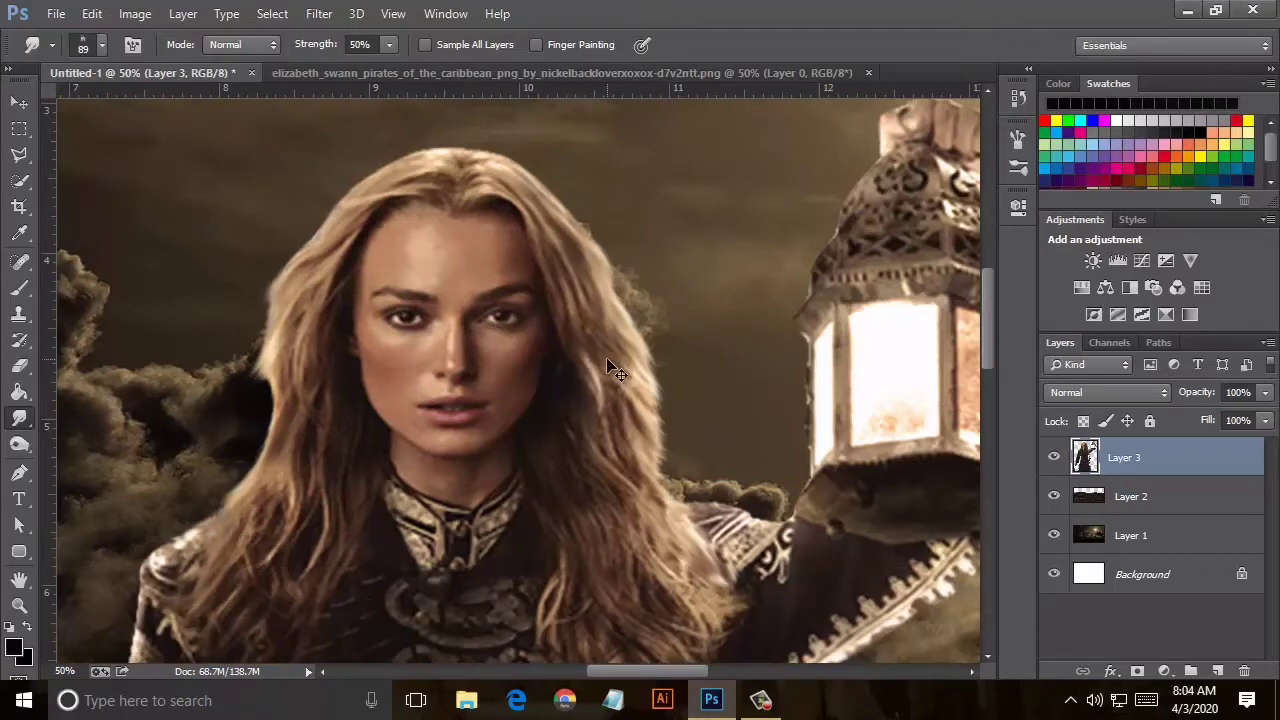
key(ctrl+minus)
key(ctrl+minus)
key(ctrl+minus)
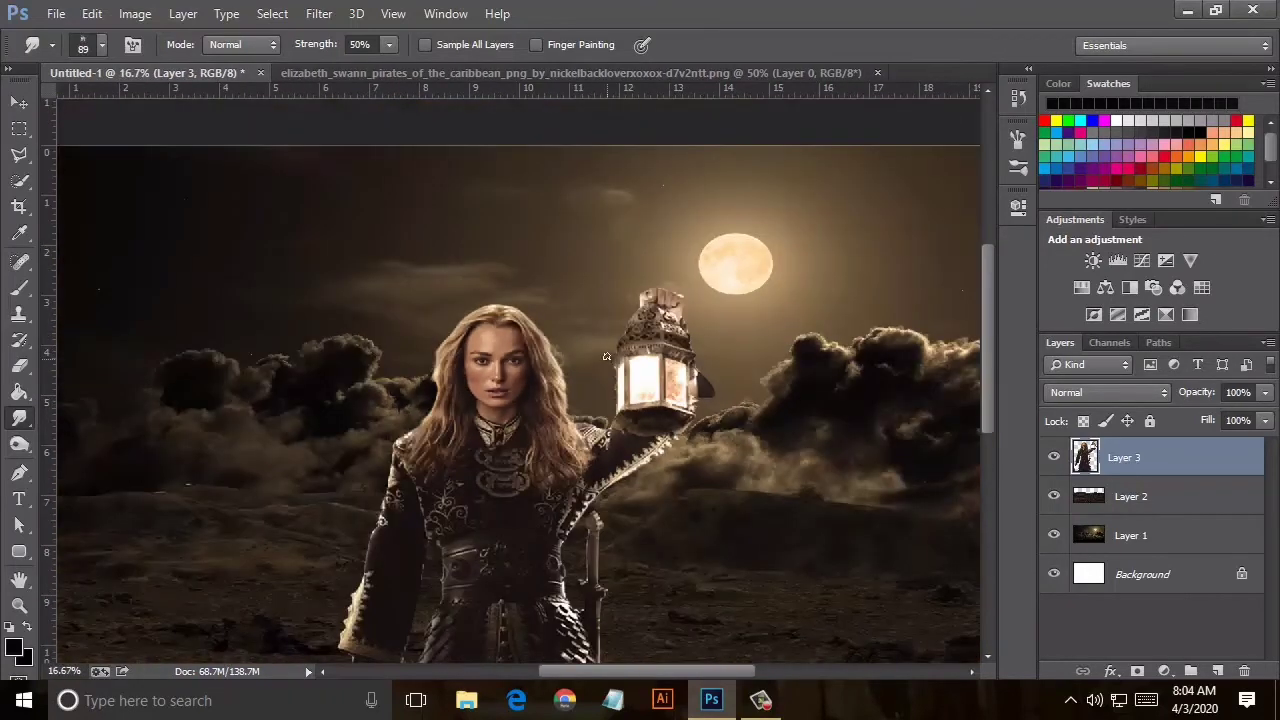
Apply a Sepia Photo Filter at 37% density to the woman's Layer 3.
click(135, 13)
mouse_move(165, 64)
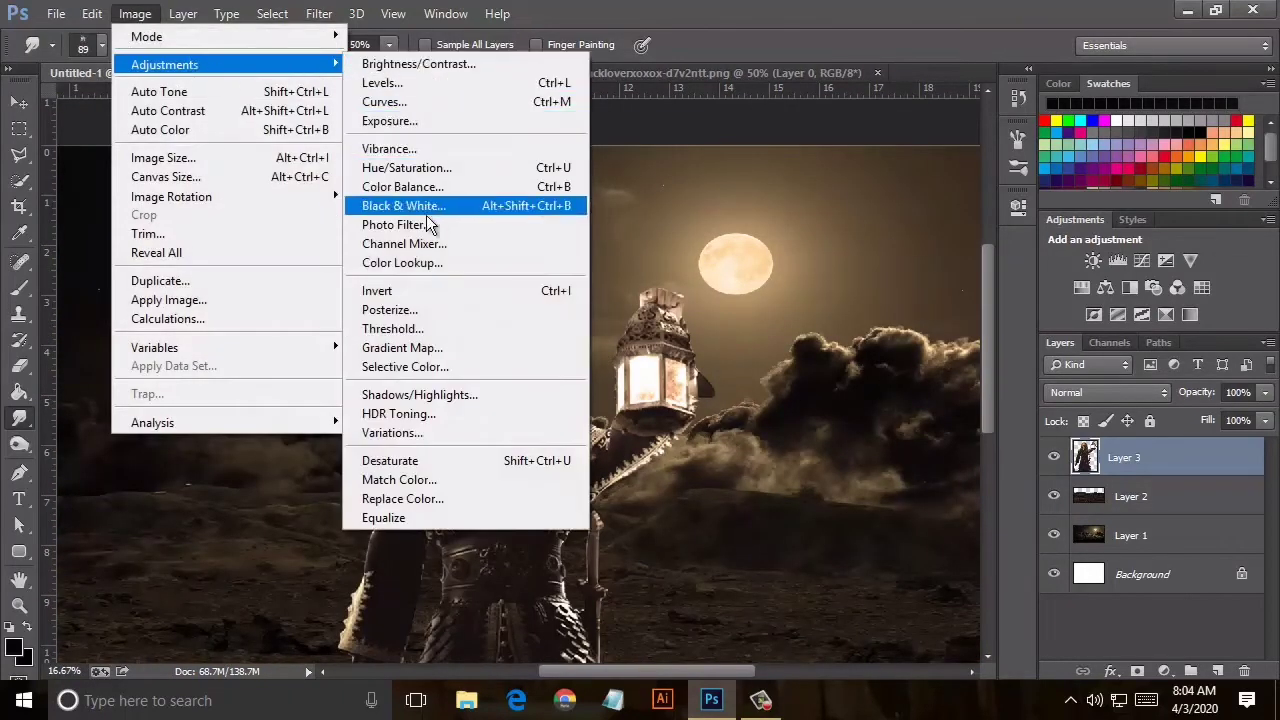
click(440, 221)
click(948, 250)
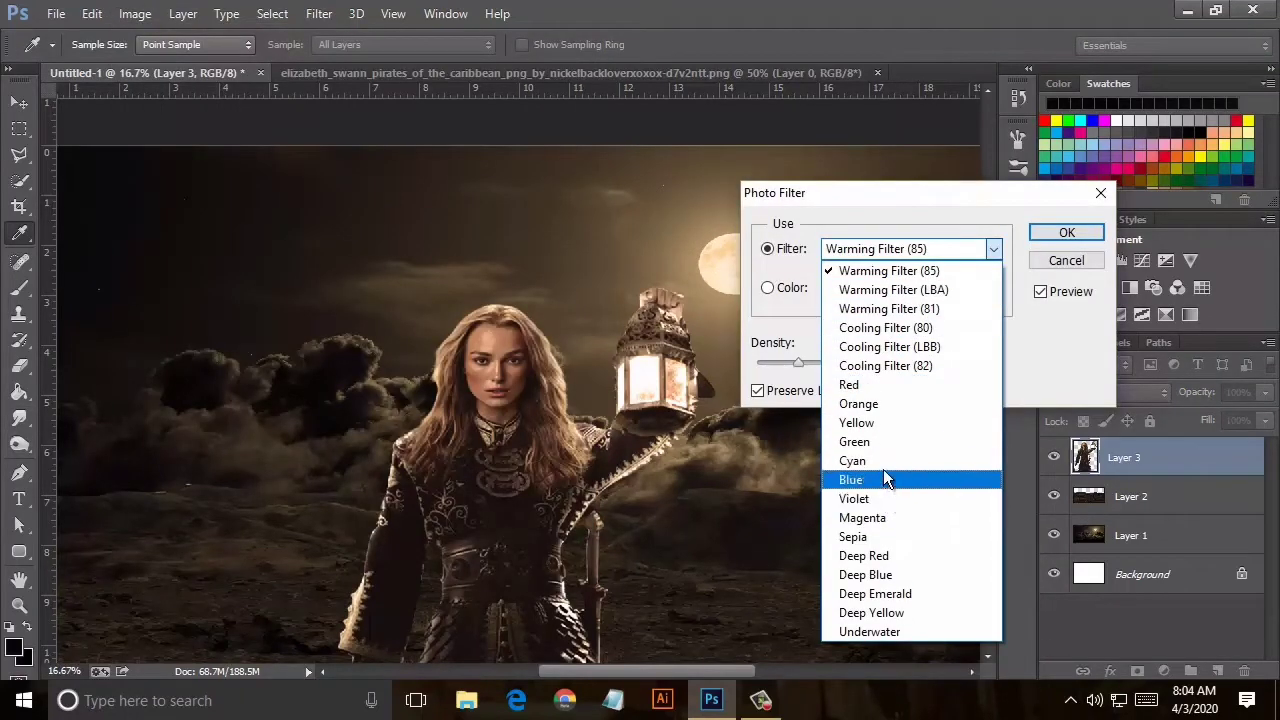
click(1043, 264)
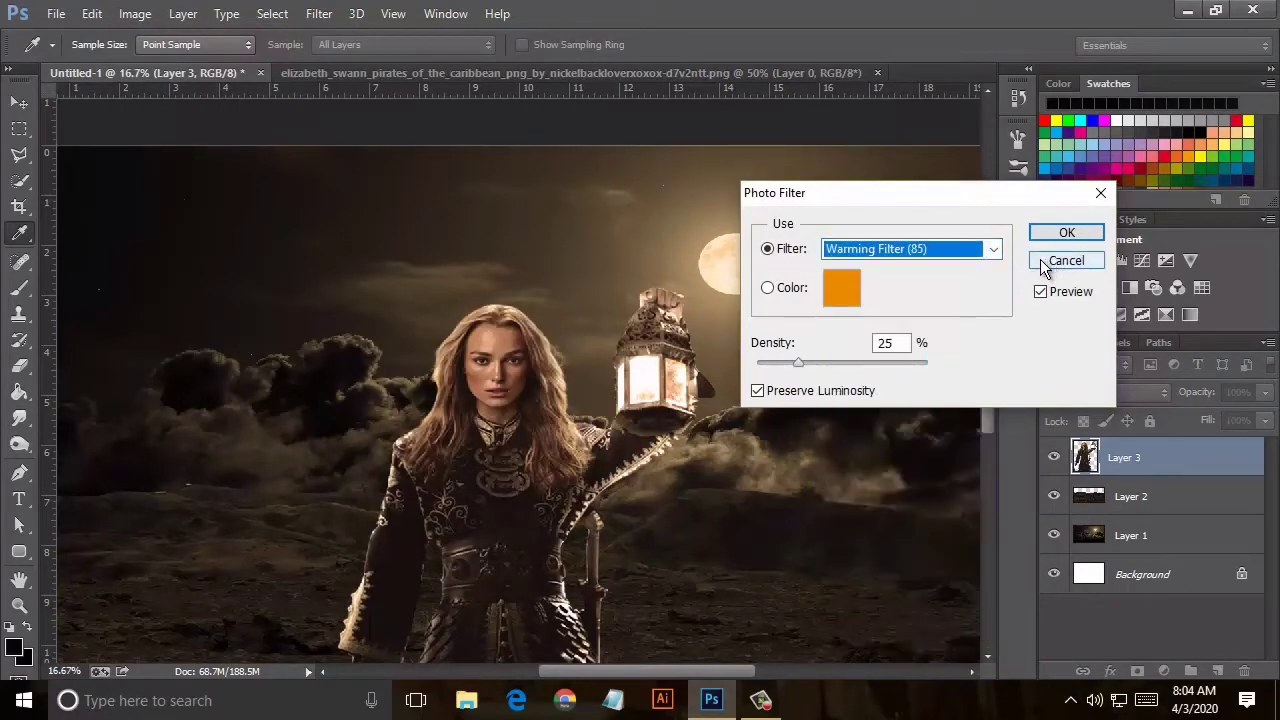
click(837, 364)
click(925, 250)
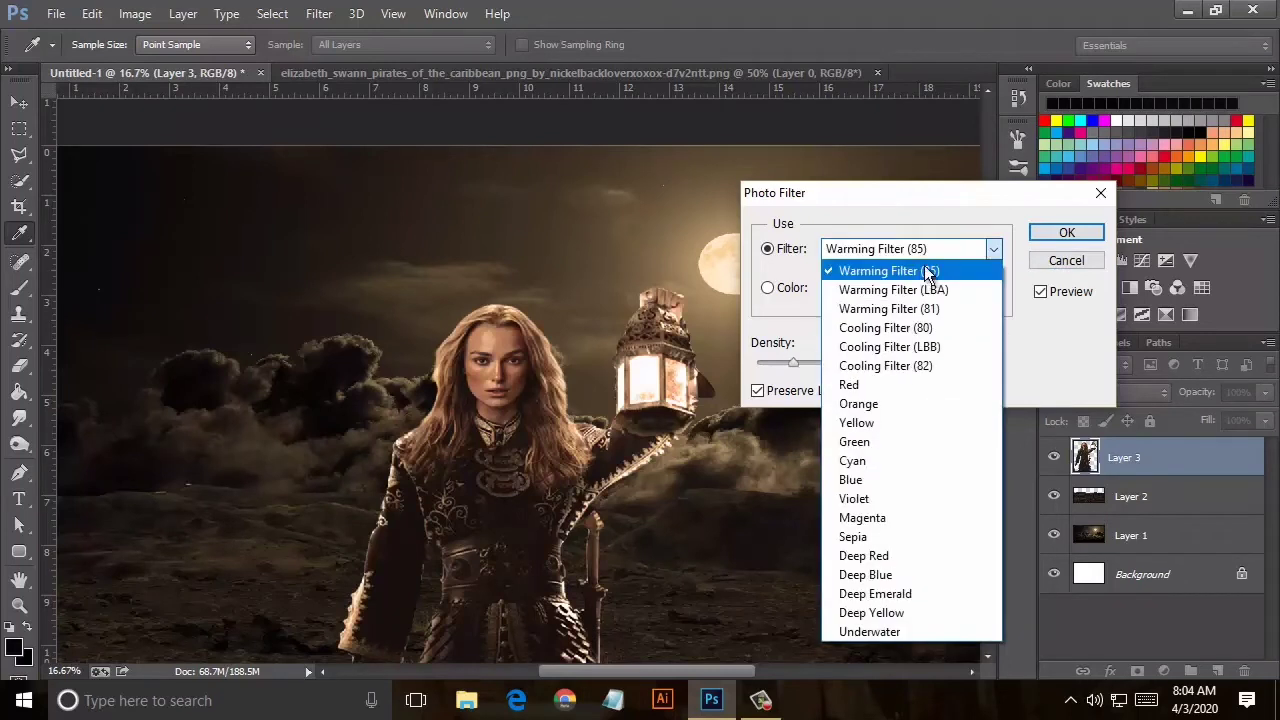
click(886, 531)
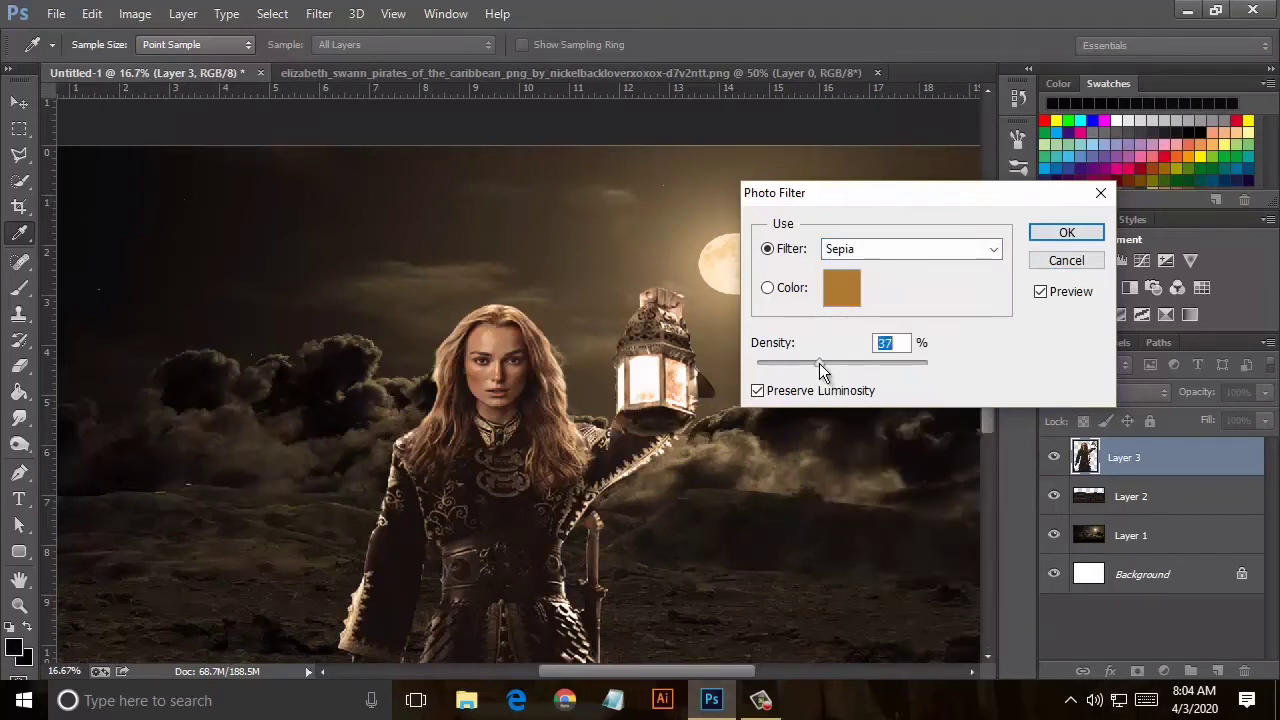
drag(819, 363, 842, 364)
click(1055, 240)
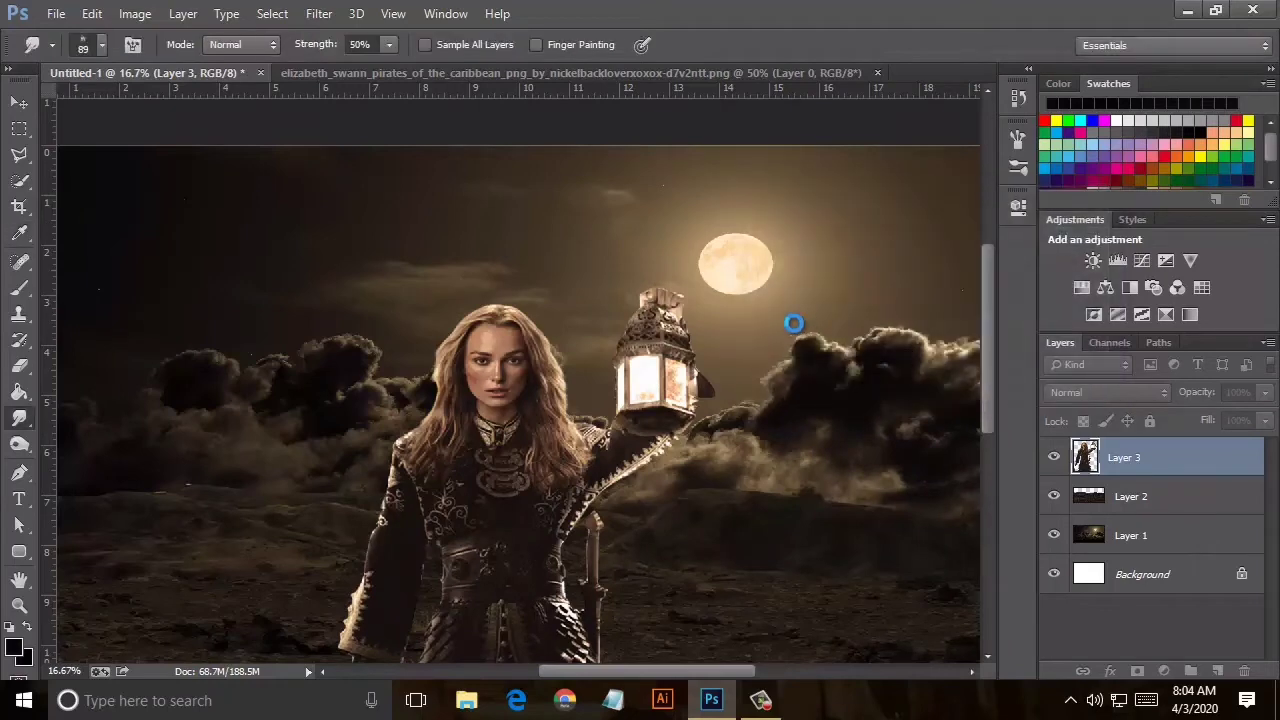
scroll(790, 322, down, 2)
scroll(760, 320, down, 2)
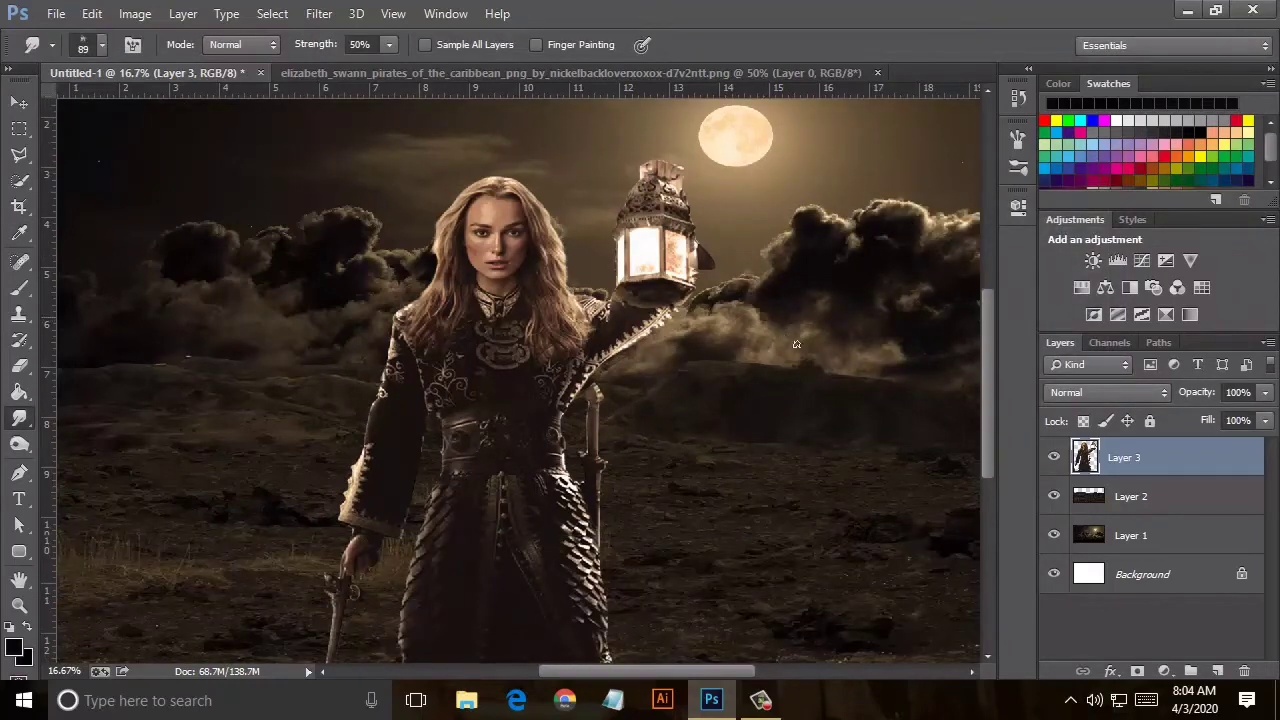
Select Layer 2 and apply a Sepia Photo Filter at density 28.
click(1097, 510)
click(100, 20)
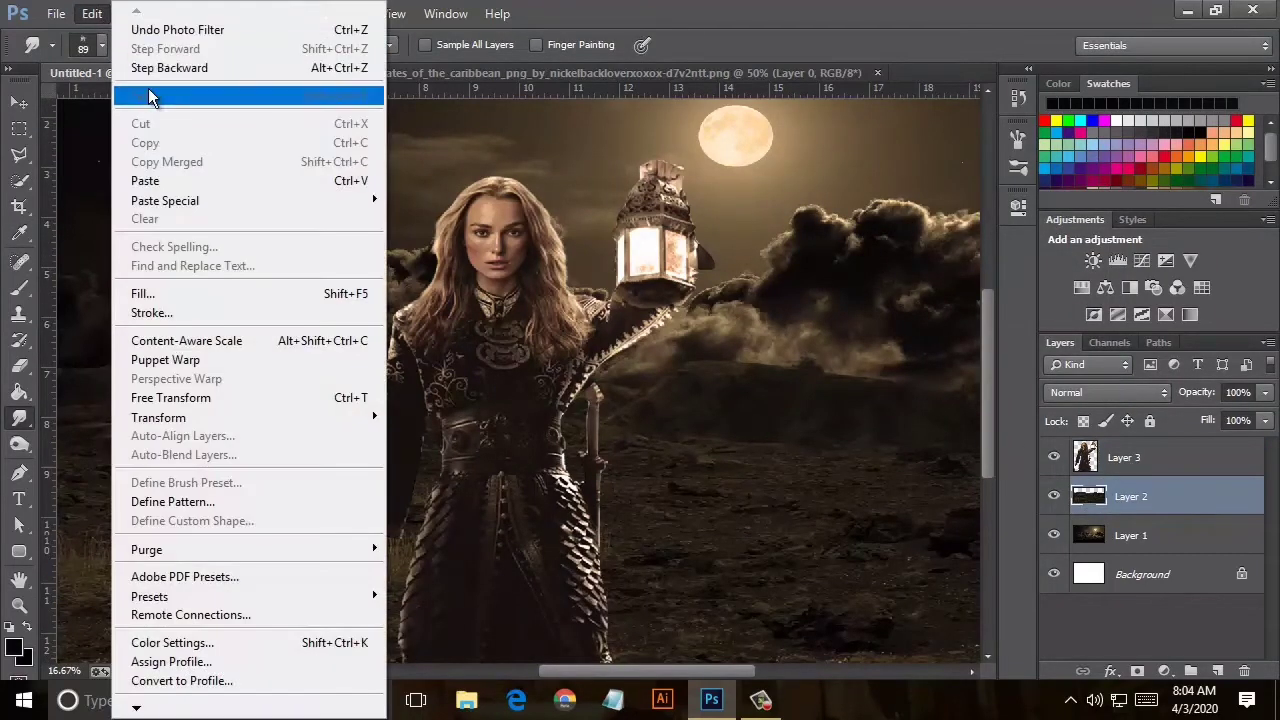
click(1205, 488)
click(135, 13)
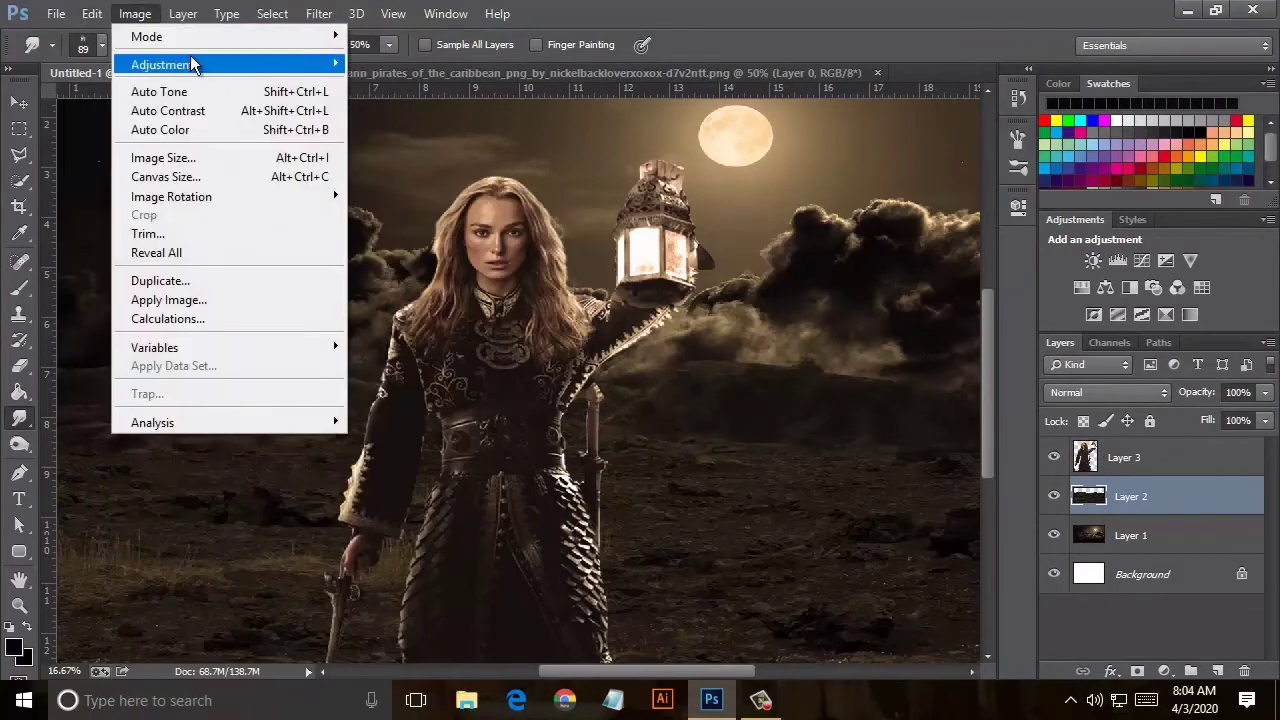
click(430, 221)
click(894, 250)
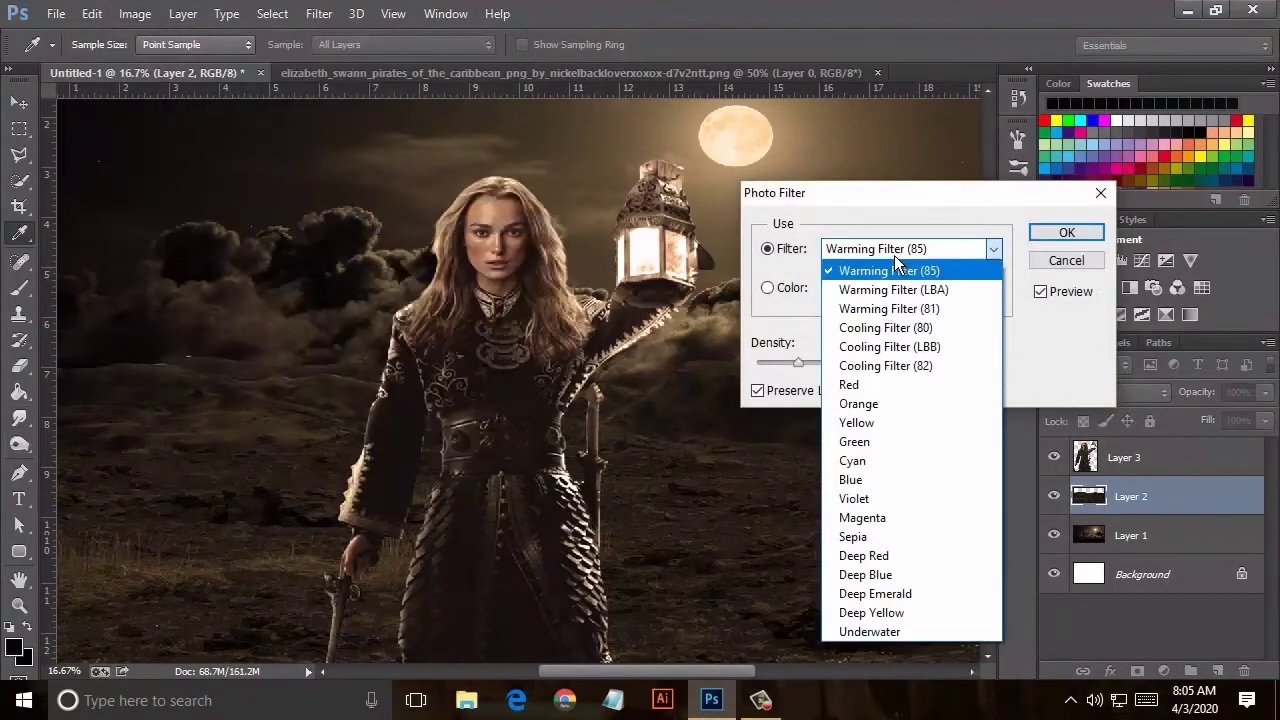
click(891, 531)
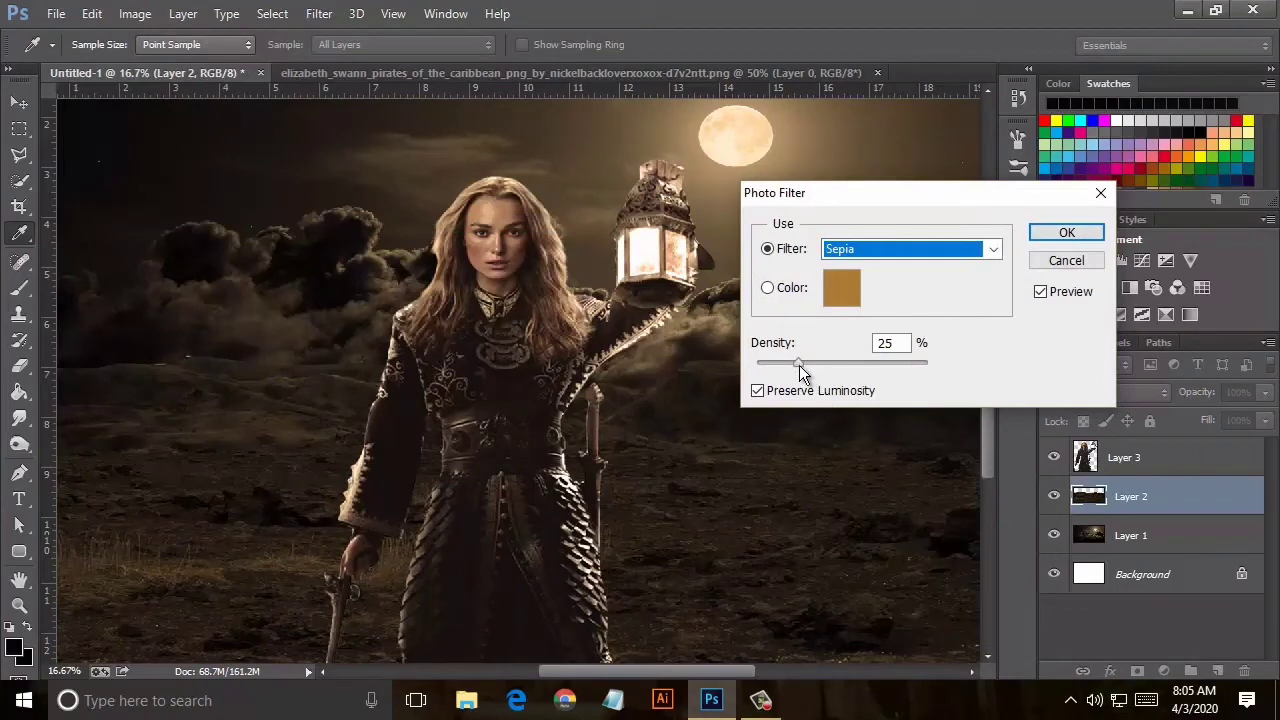
drag(799, 365, 804, 366)
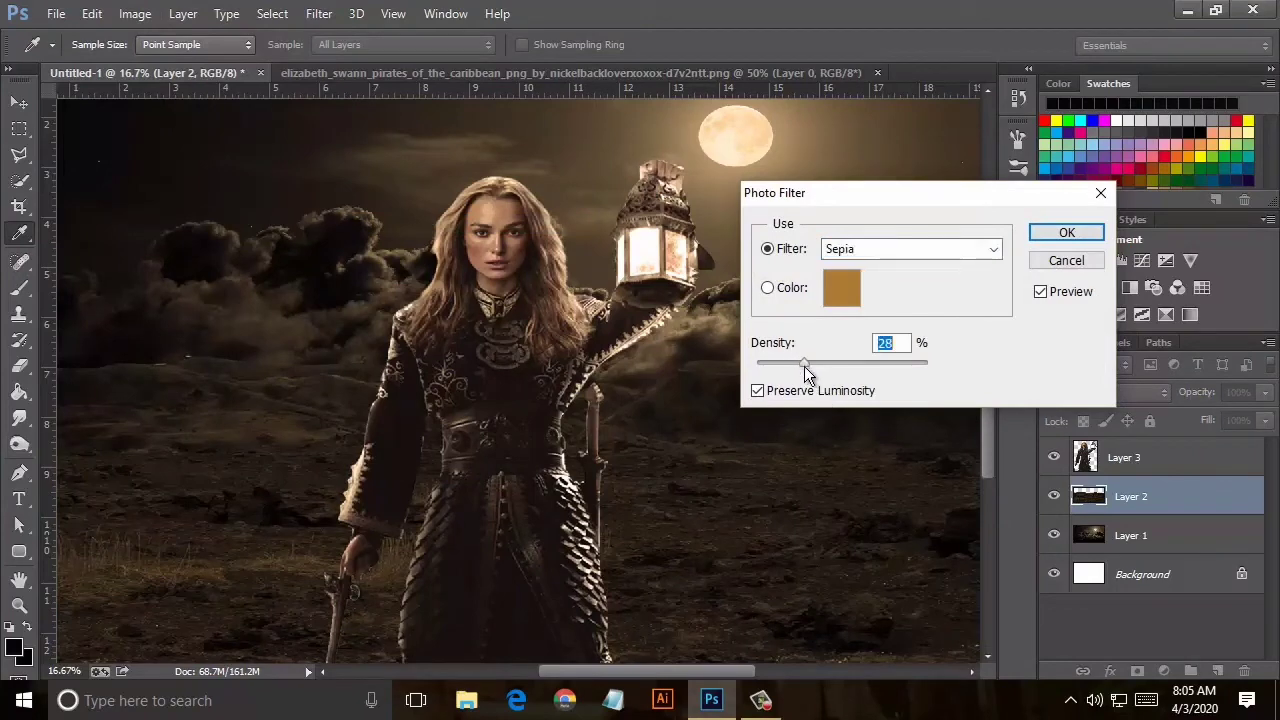
click(1065, 233)
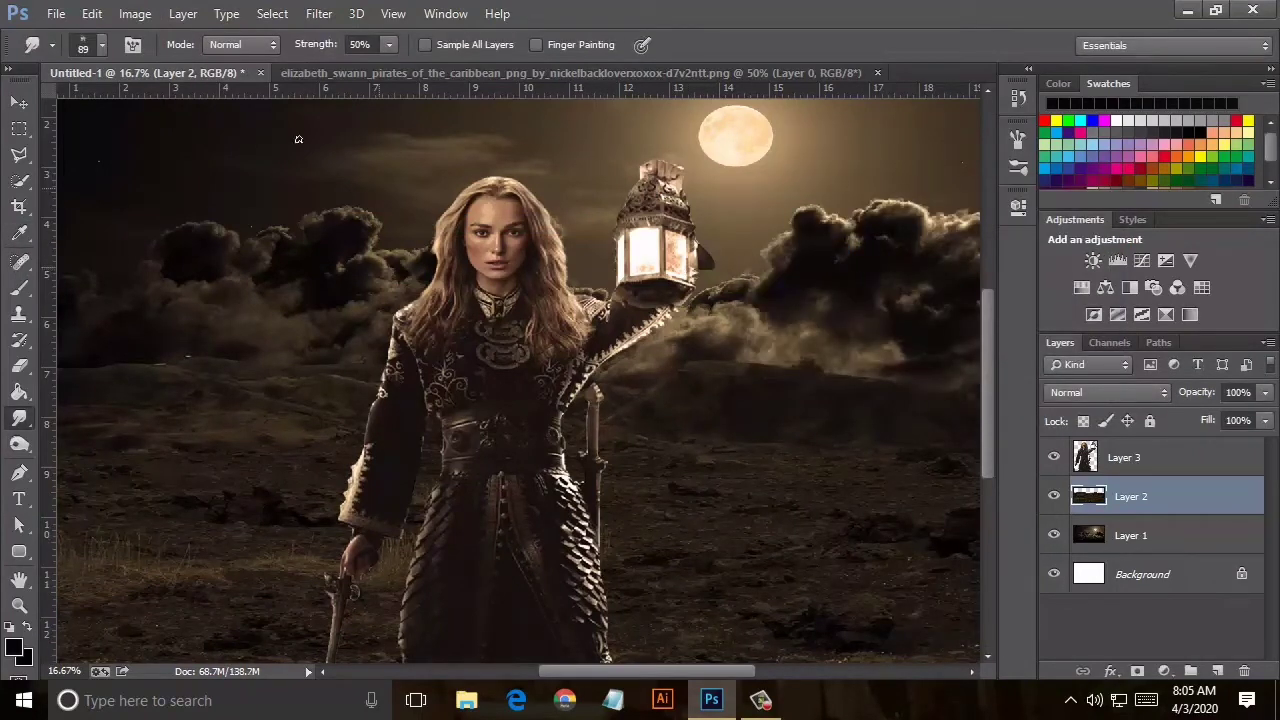
Convert Layer 2 to a tinted Black & White, darkening the red tones.
click(135, 13)
mouse_move(164, 64)
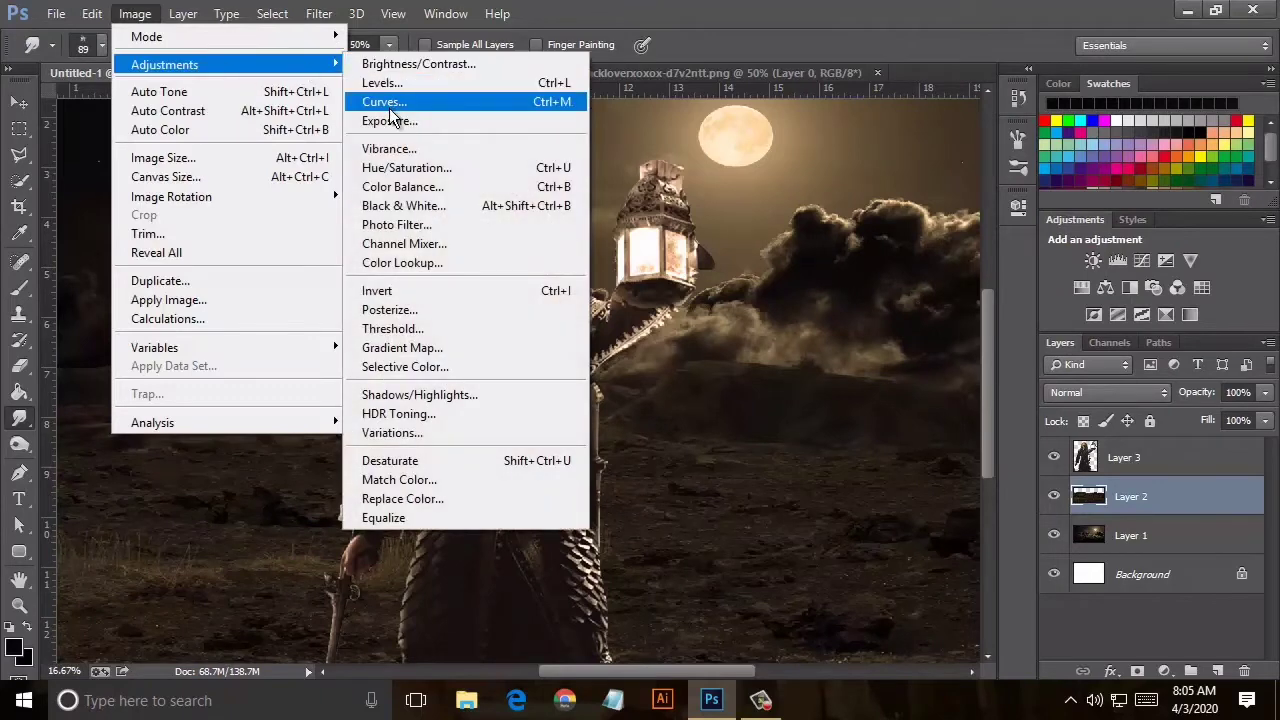
click(403, 205)
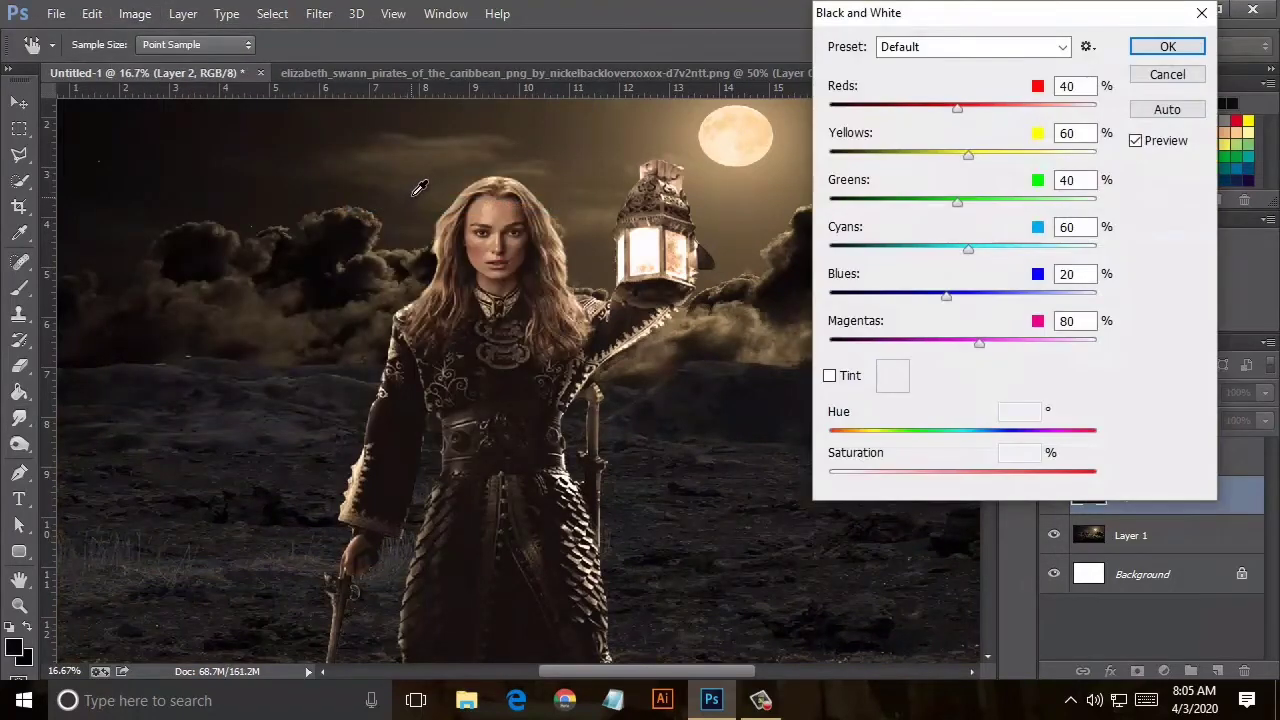
click(830, 377)
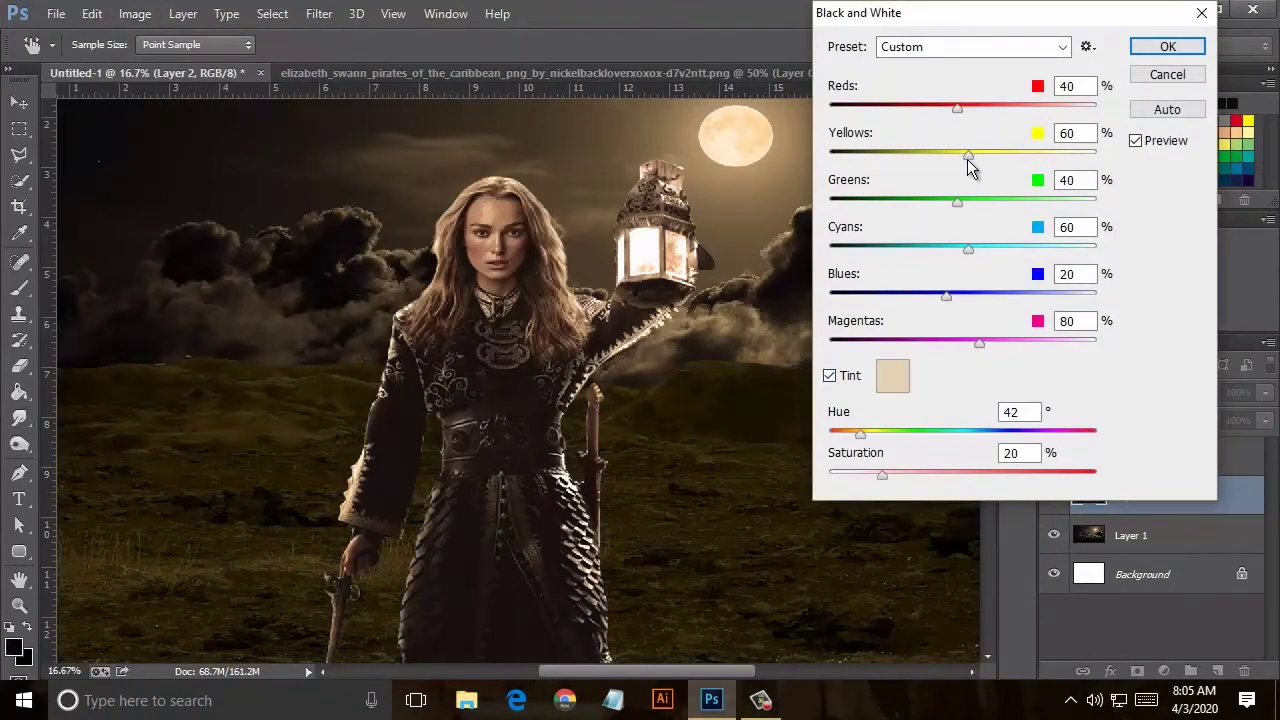
mouse_move(936, 157)
mouse_down()
mouse_move(995, 163)
mouse_move(943, 155)
mouse_up()
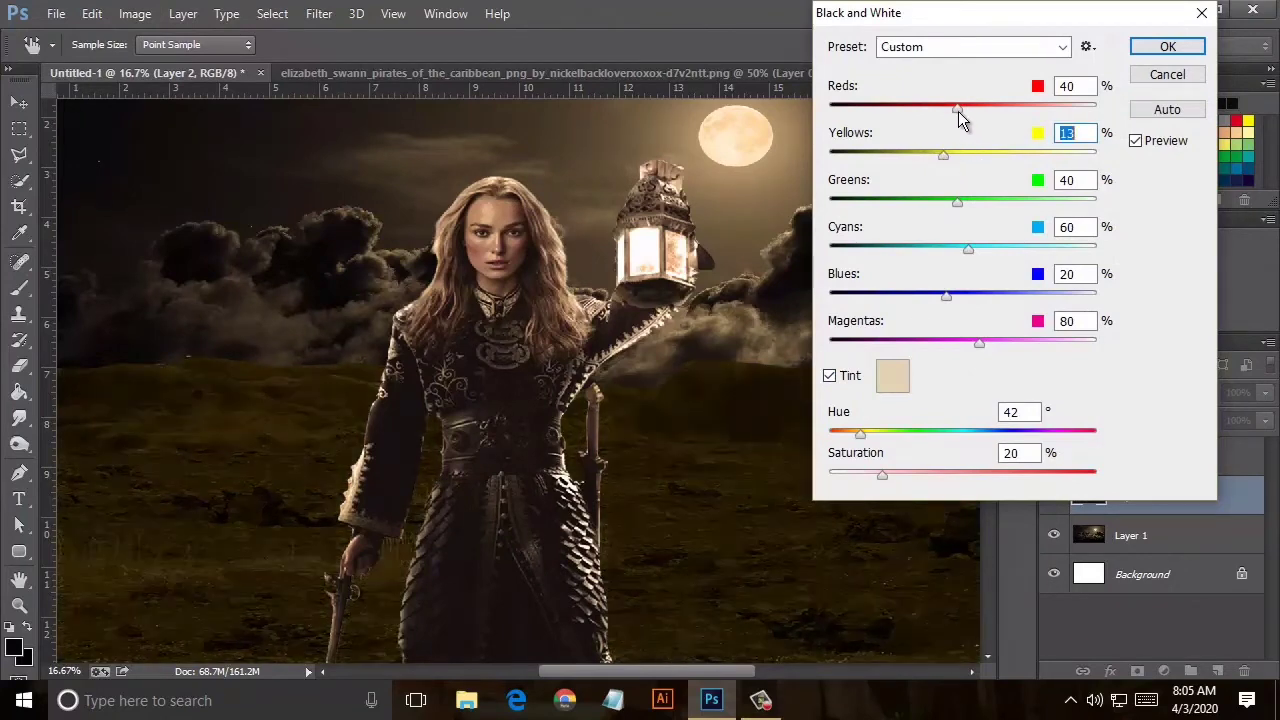
drag(957, 108, 913, 108)
click(1167, 47)
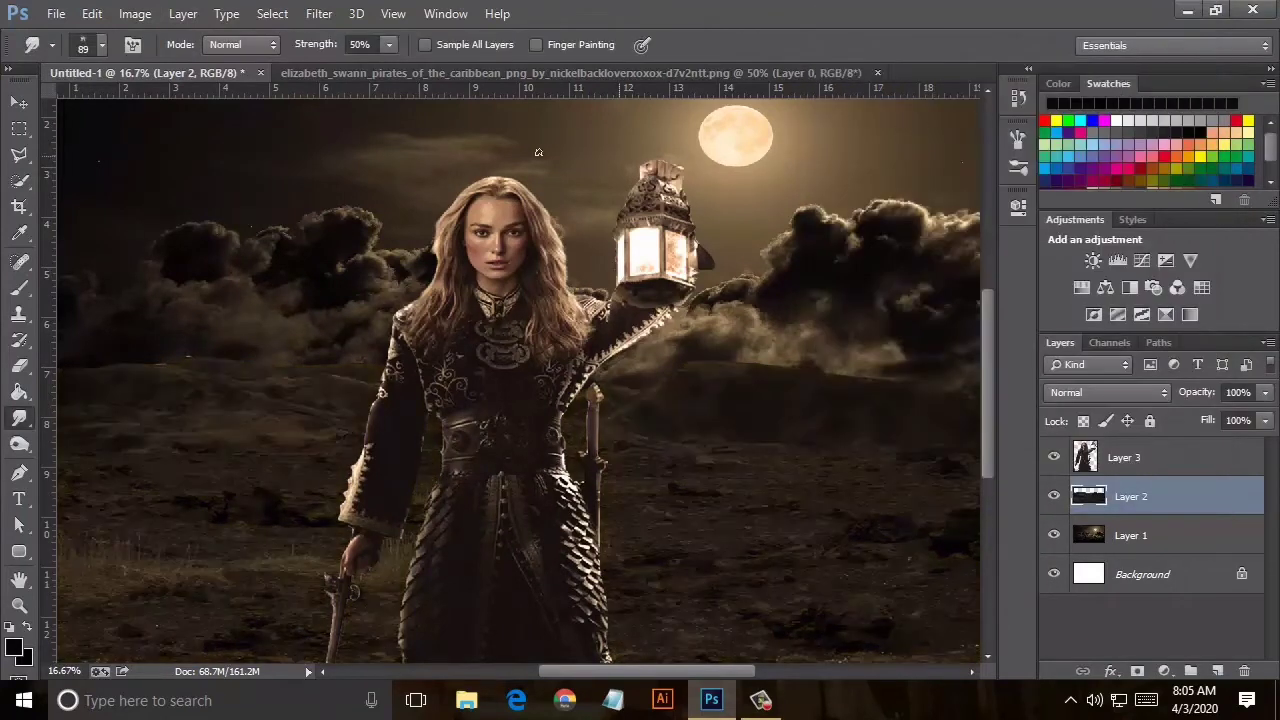
Darken Layer 2 with Hue/Saturation Lightness at -37.
click(134, 14)
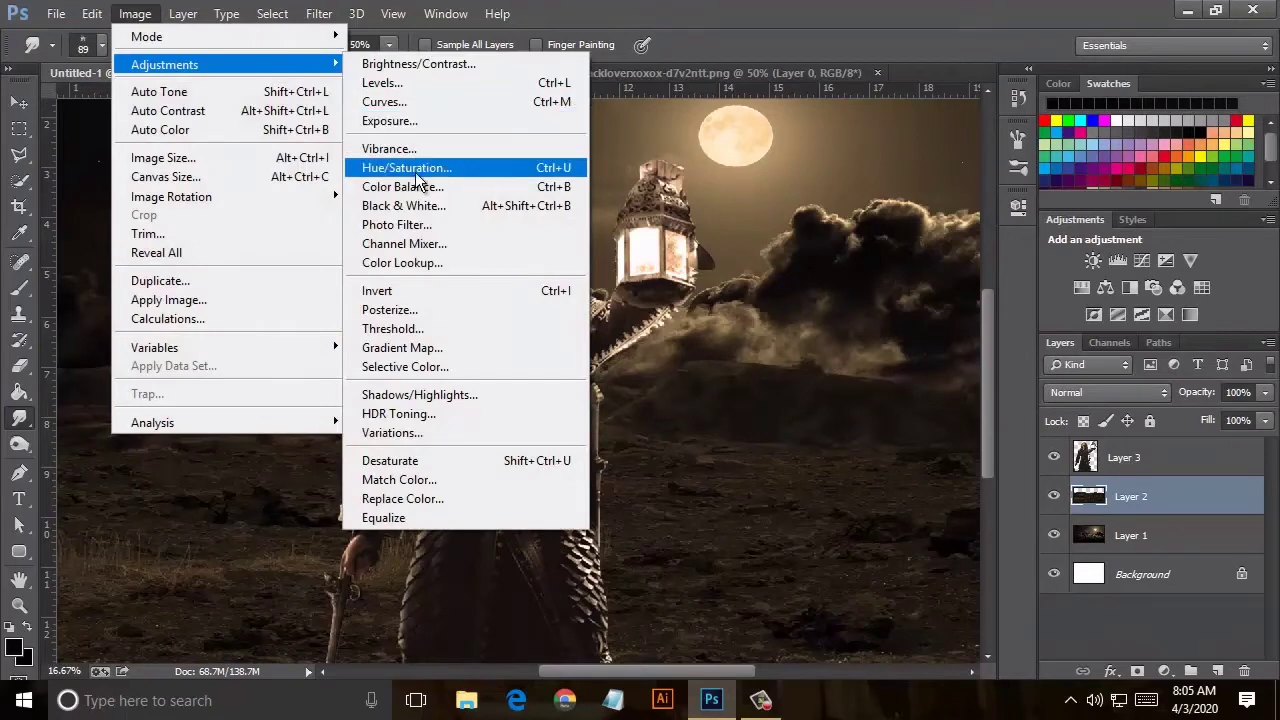
click(420, 166)
drag(1006, 474, 974, 470)
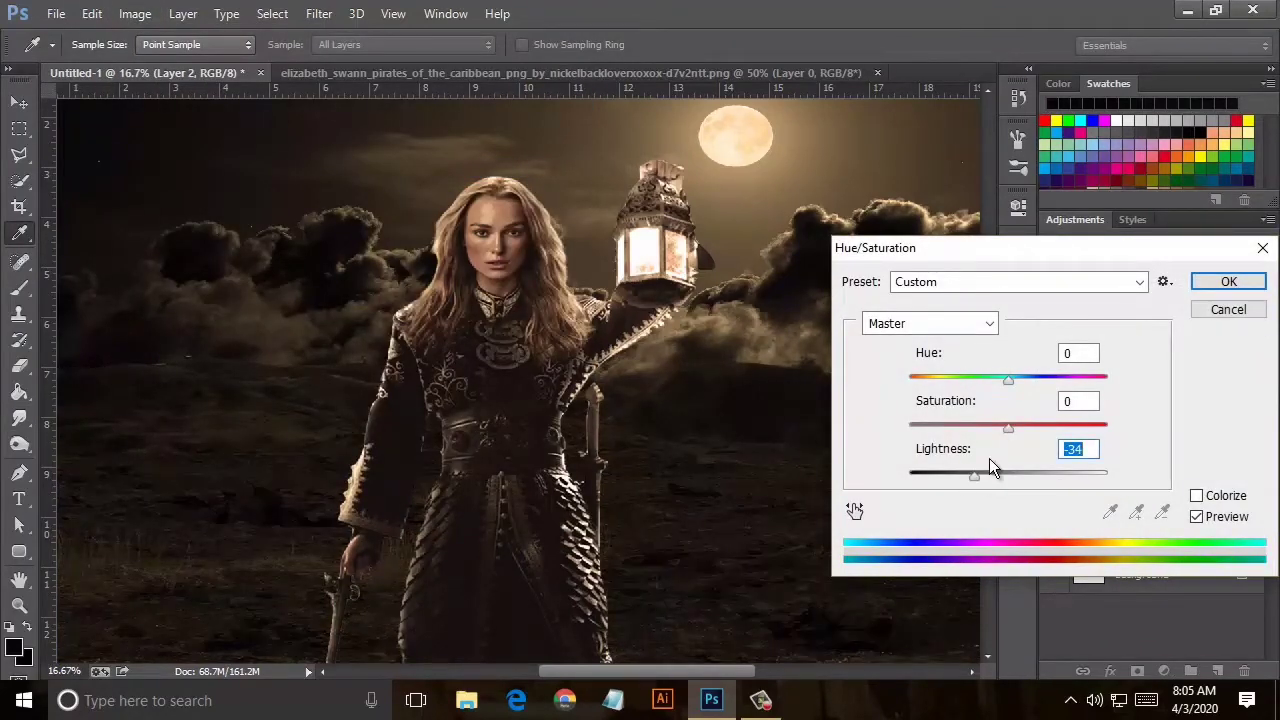
key(ctrl+minus)
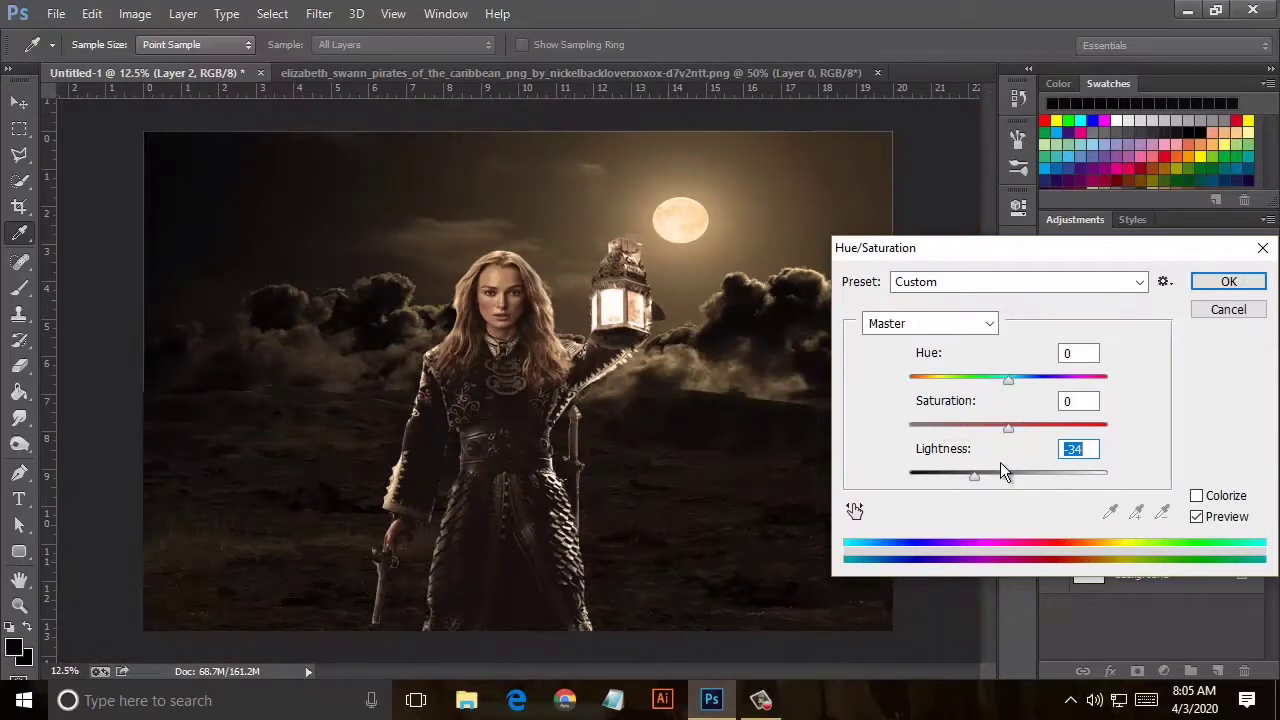
drag(974, 476, 971, 482)
click(1226, 281)
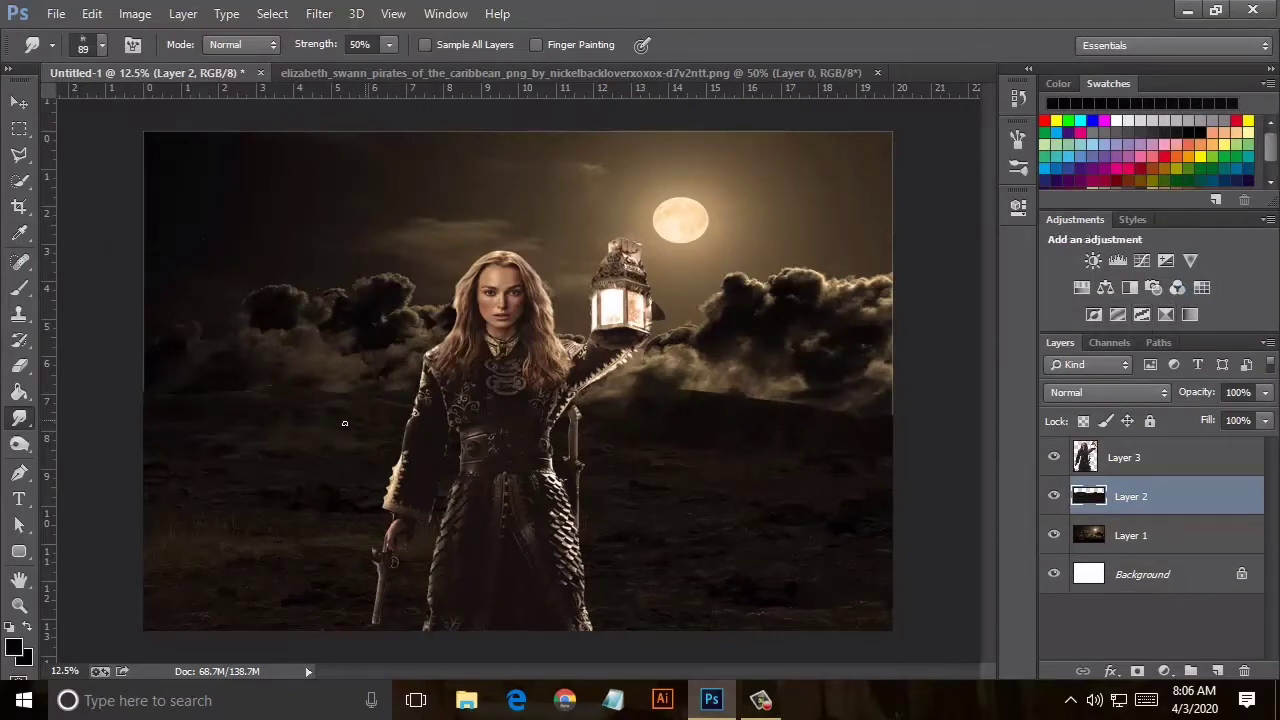
Set up the Burn tool (Midtones, 67% exposure, soft 160 px brush) on Layer 3.
click(14, 450)
click(90, 44)
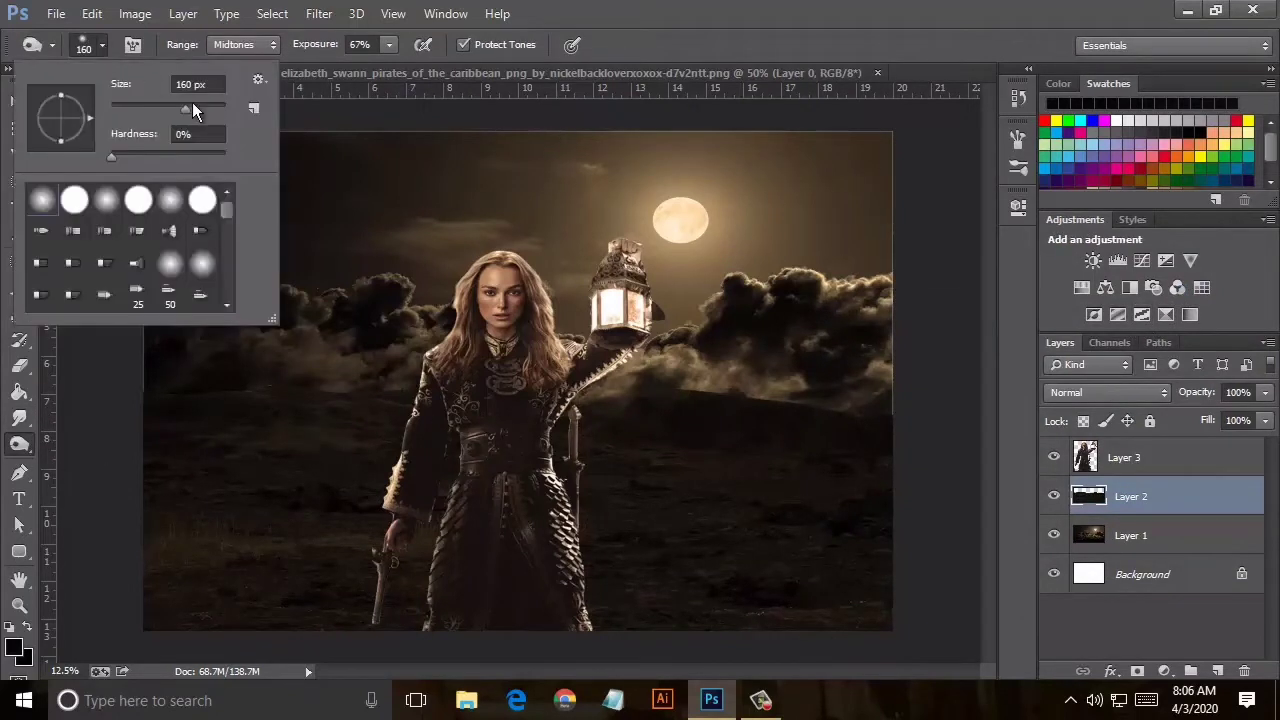
click(1190, 460)
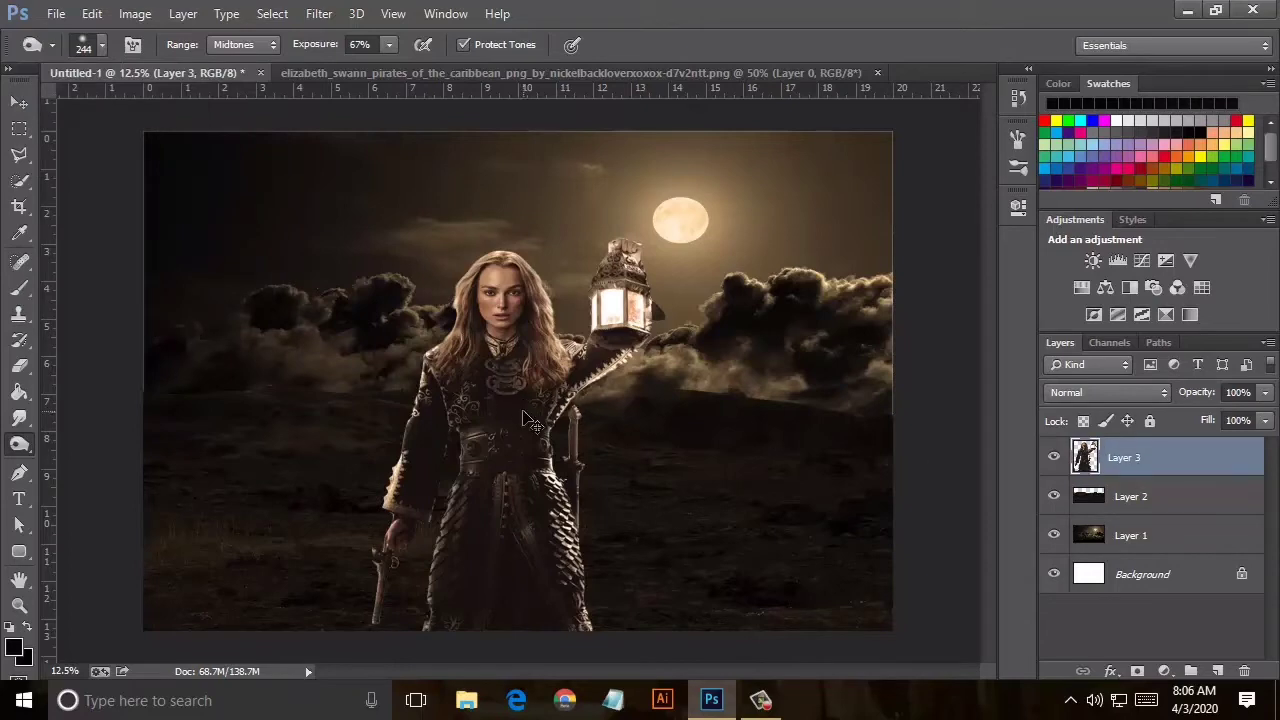
scroll(520, 405, up, 1)
scroll(520, 405, up, 1)
Burn the woman's coat and its edges to darken her figure.
scroll(400, 386, down, 2)
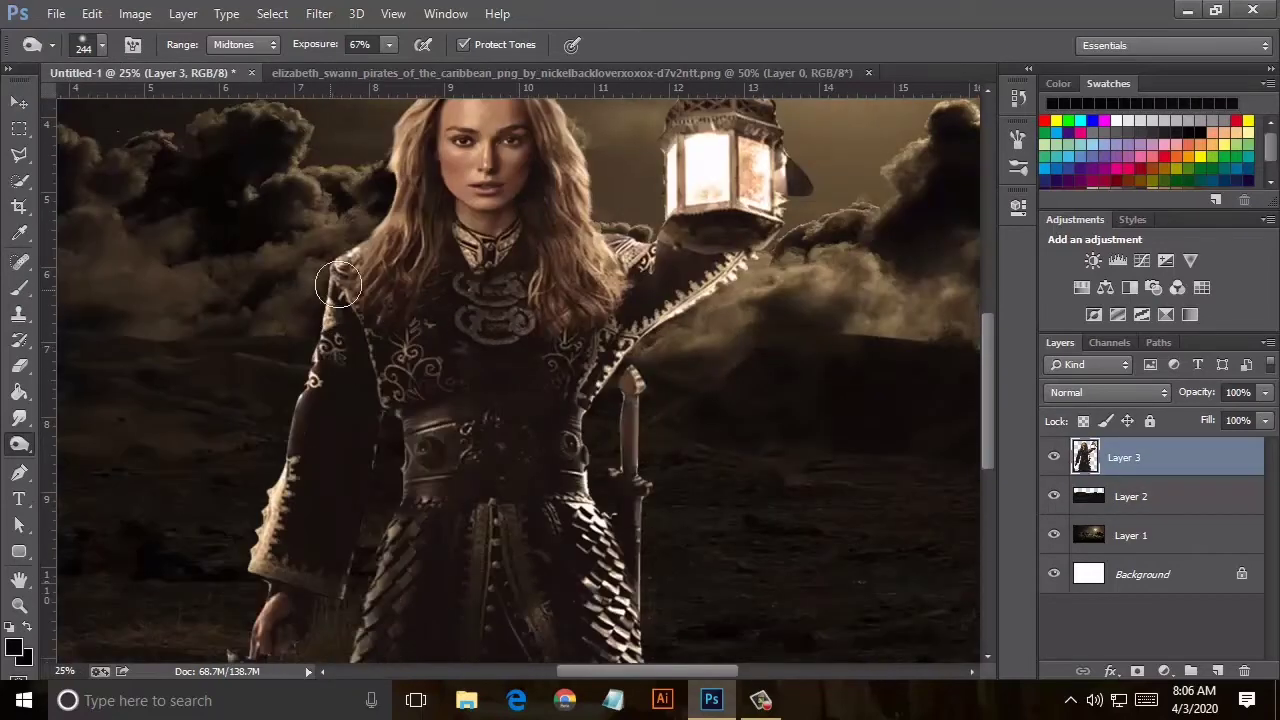
scroll(283, 488, down, 5)
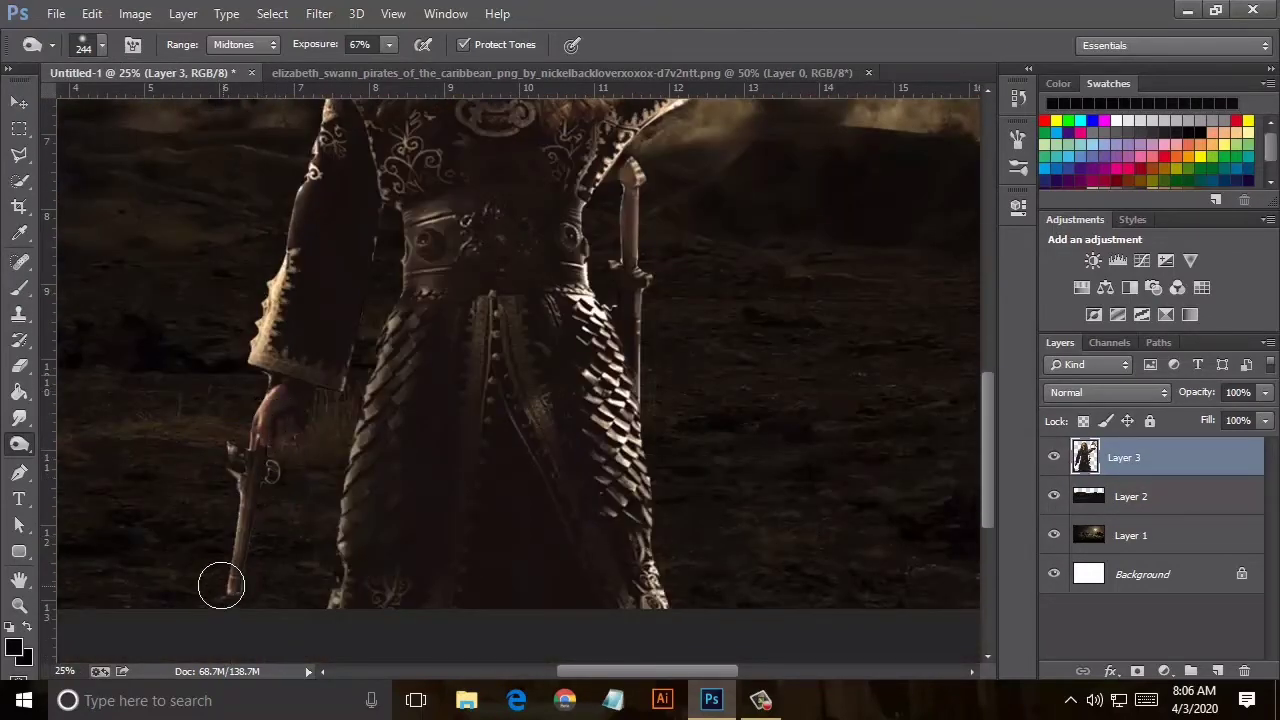
scroll(343, 514, up, 2)
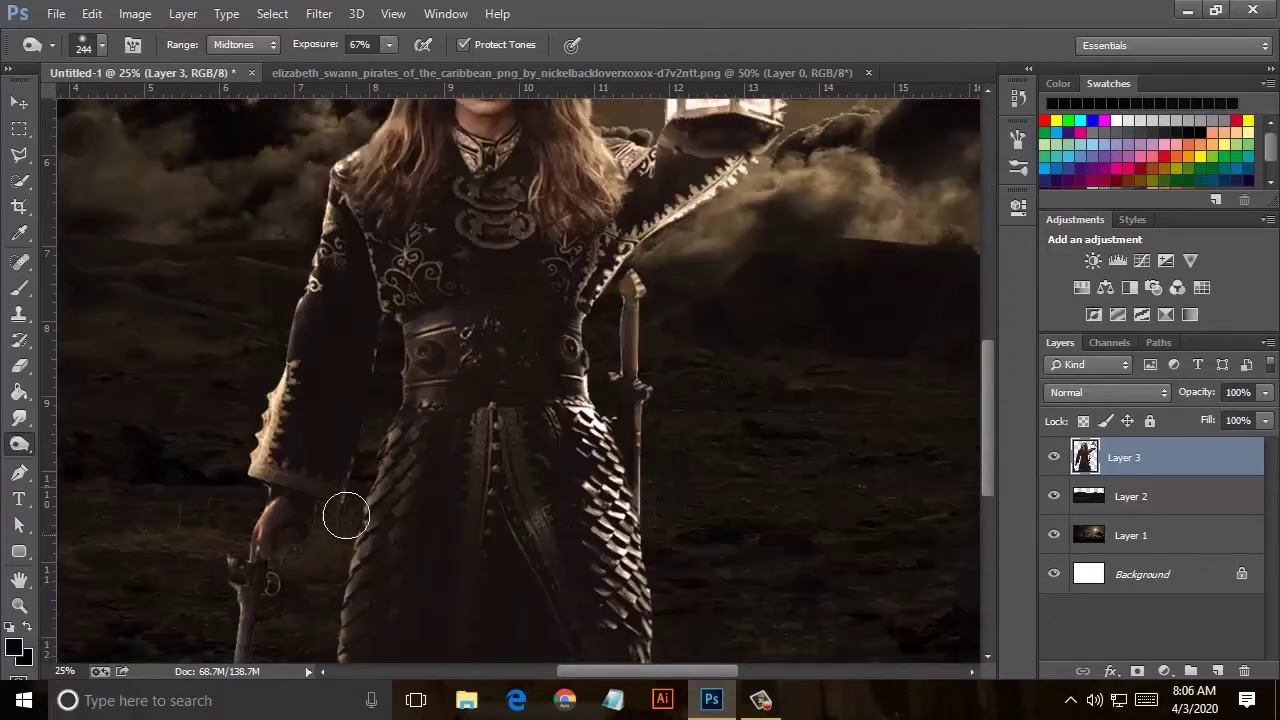
scroll(343, 514, up, 4)
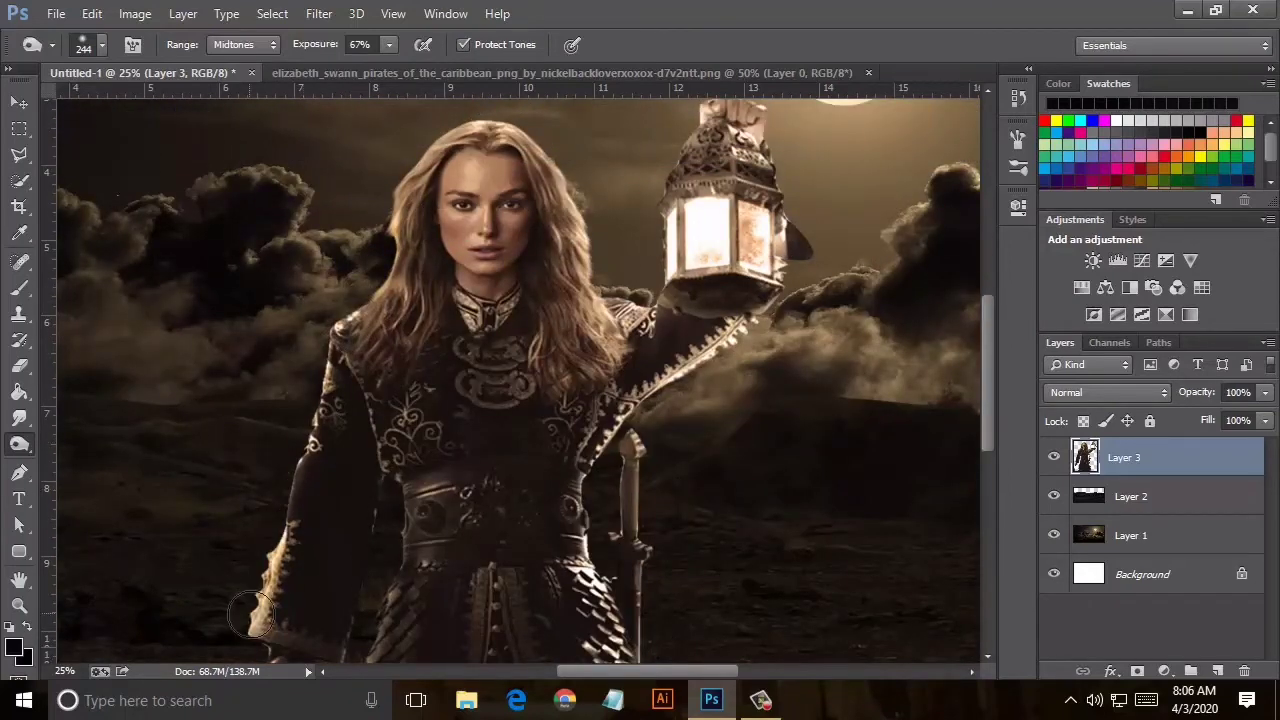
scroll(300, 560, up, 4)
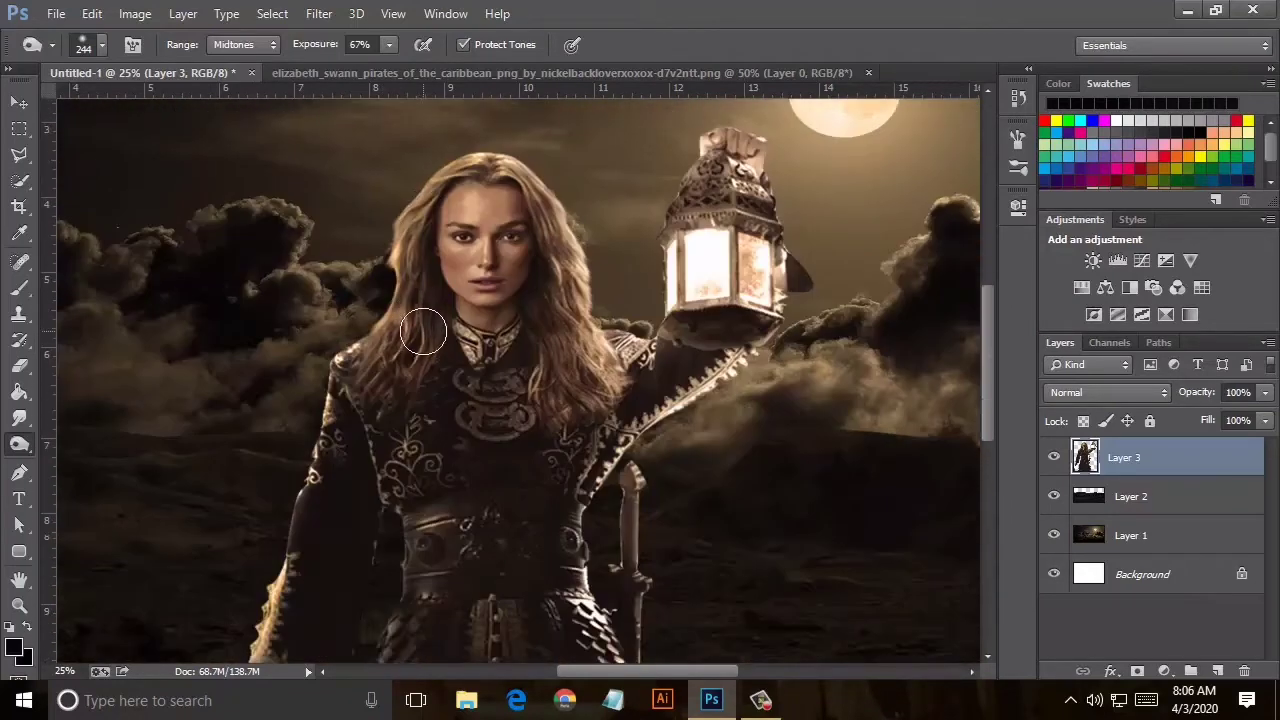
scroll(430, 300, down, 1)
scroll(452, 373, down, 2)
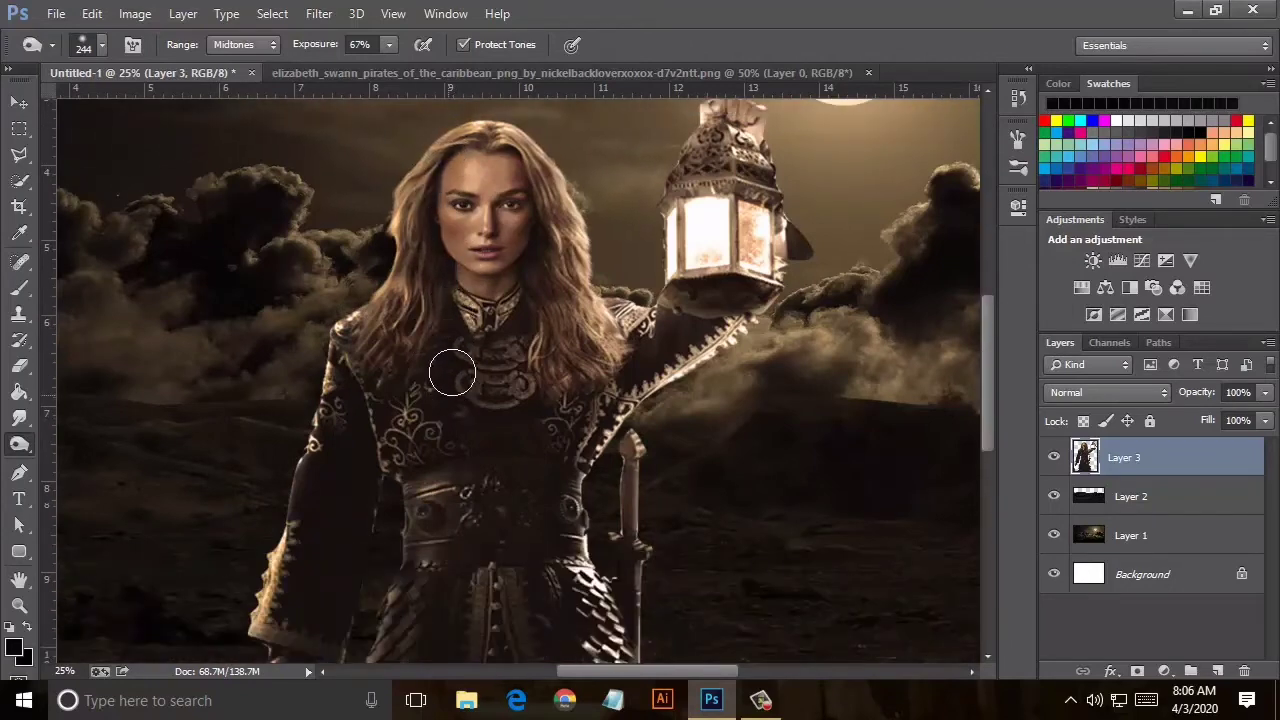
scroll(447, 449, down, 3)
scroll(440, 443, down, 1)
scroll(460, 514, down, 3)
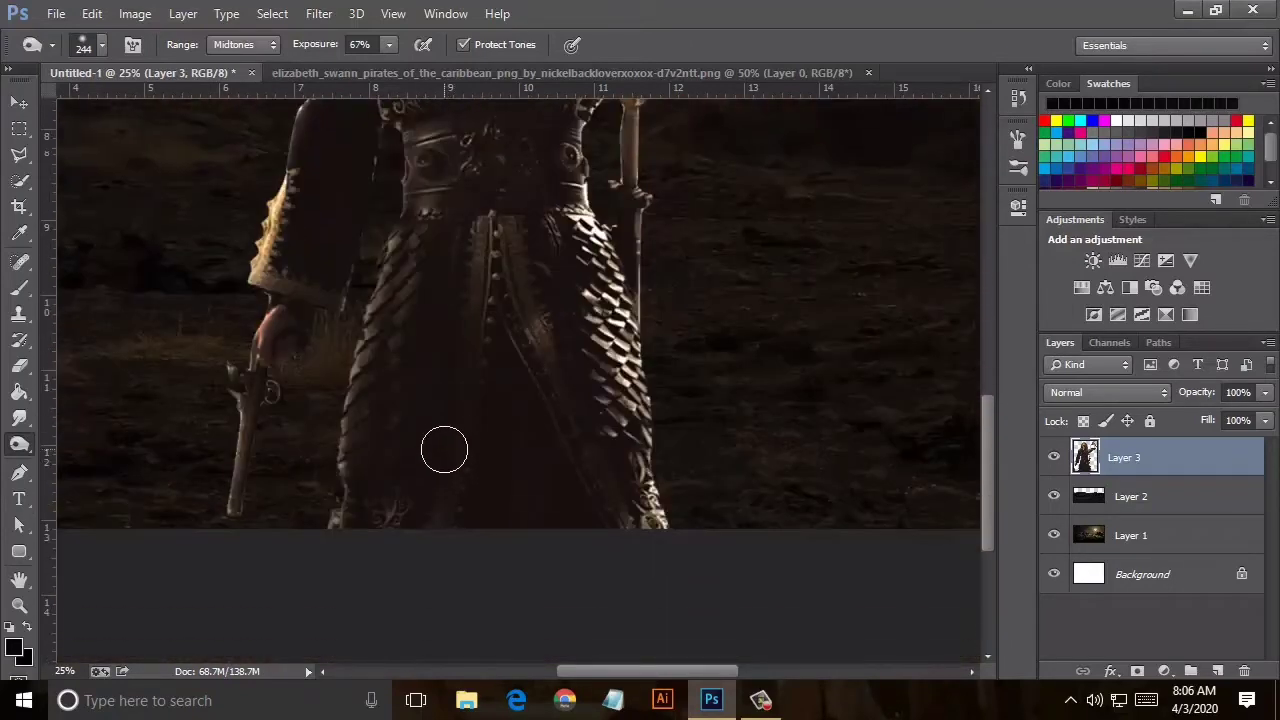
scroll(443, 449, down, 1)
scroll(380, 450, up, 1)
scroll(371, 437, up, 6)
scroll(365, 390, up, 2)
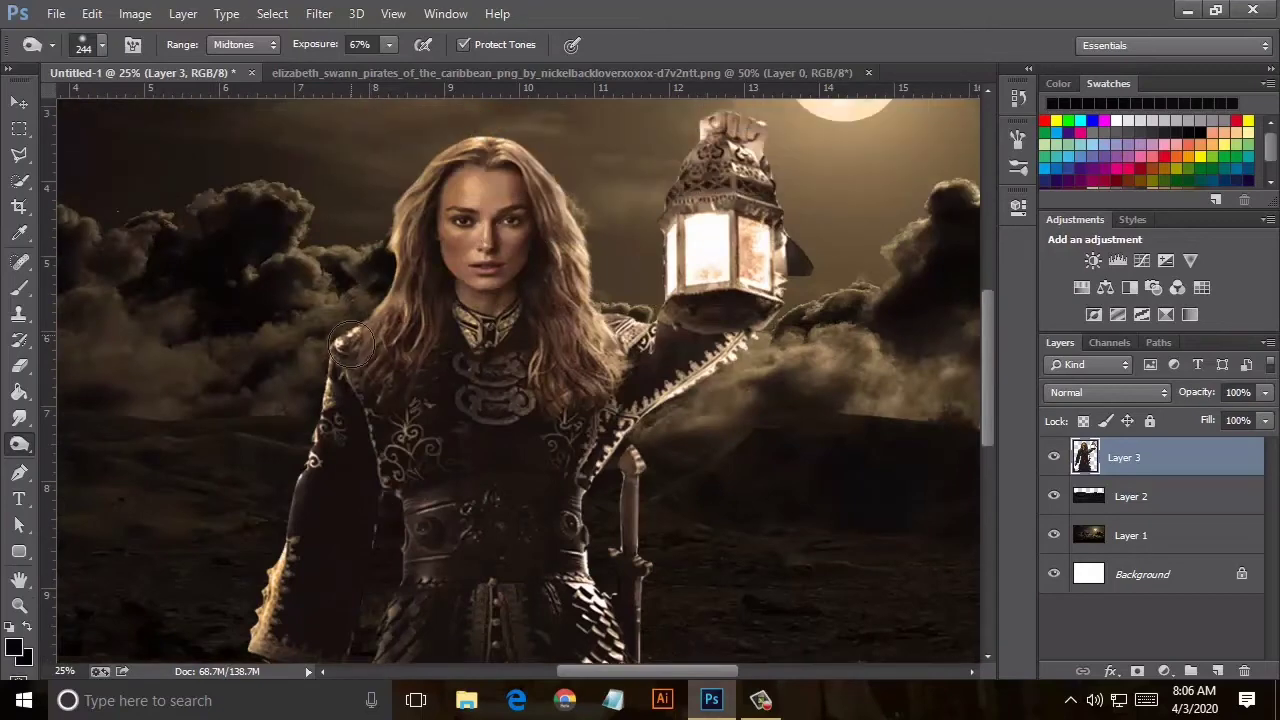
scroll(353, 333, up, 2)
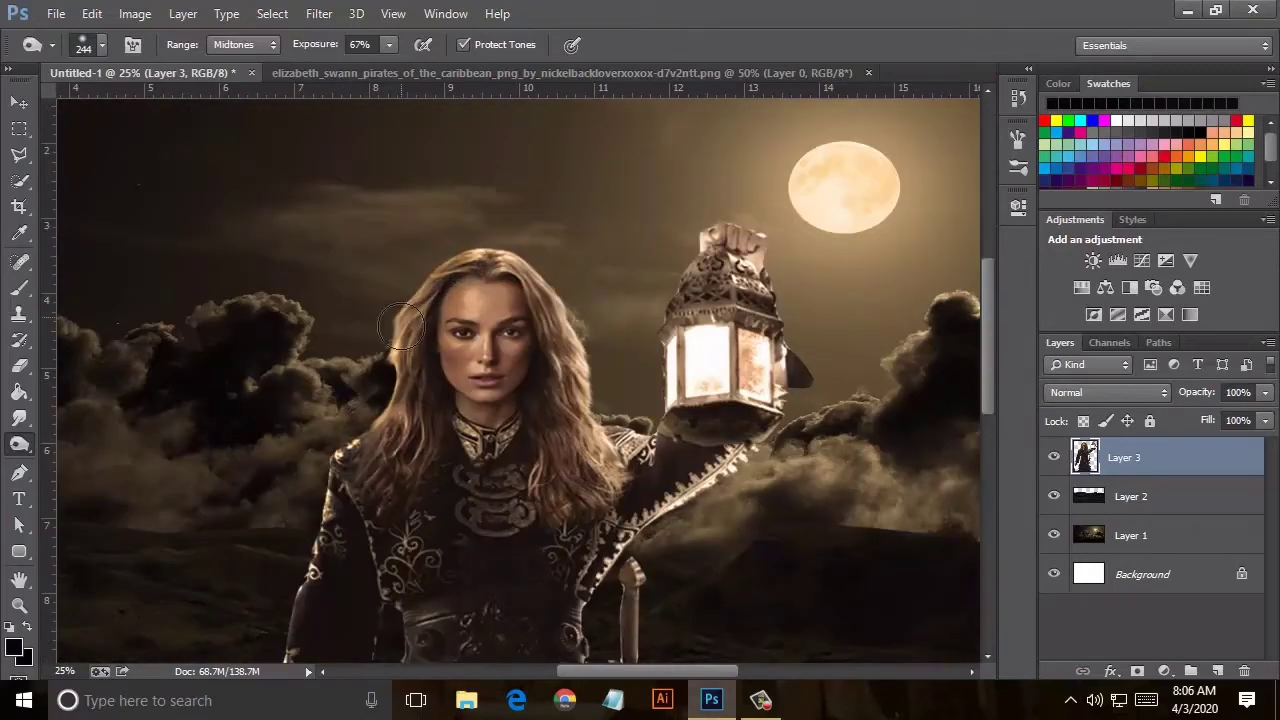
scroll(395, 405, down, 1)
scroll(457, 429, down, 3)
scroll(488, 437, down, 2)
scroll(488, 437, down, 1)
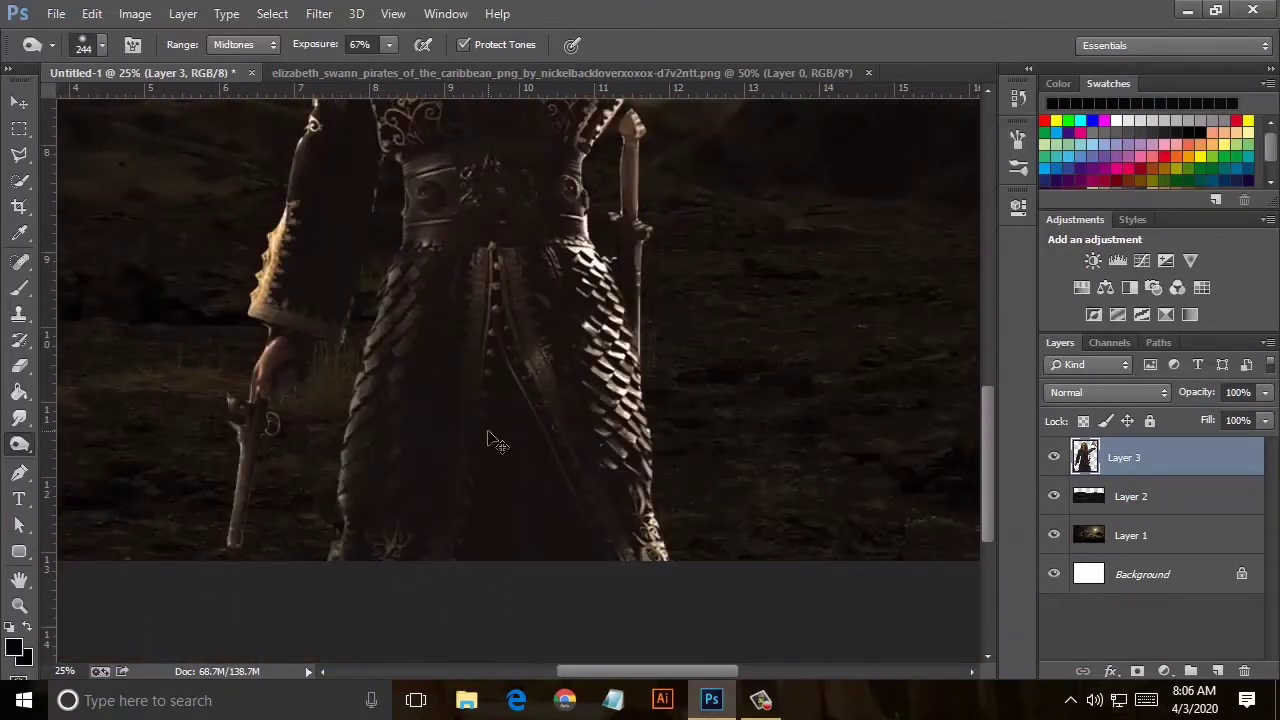
scroll(488, 437, down, 2)
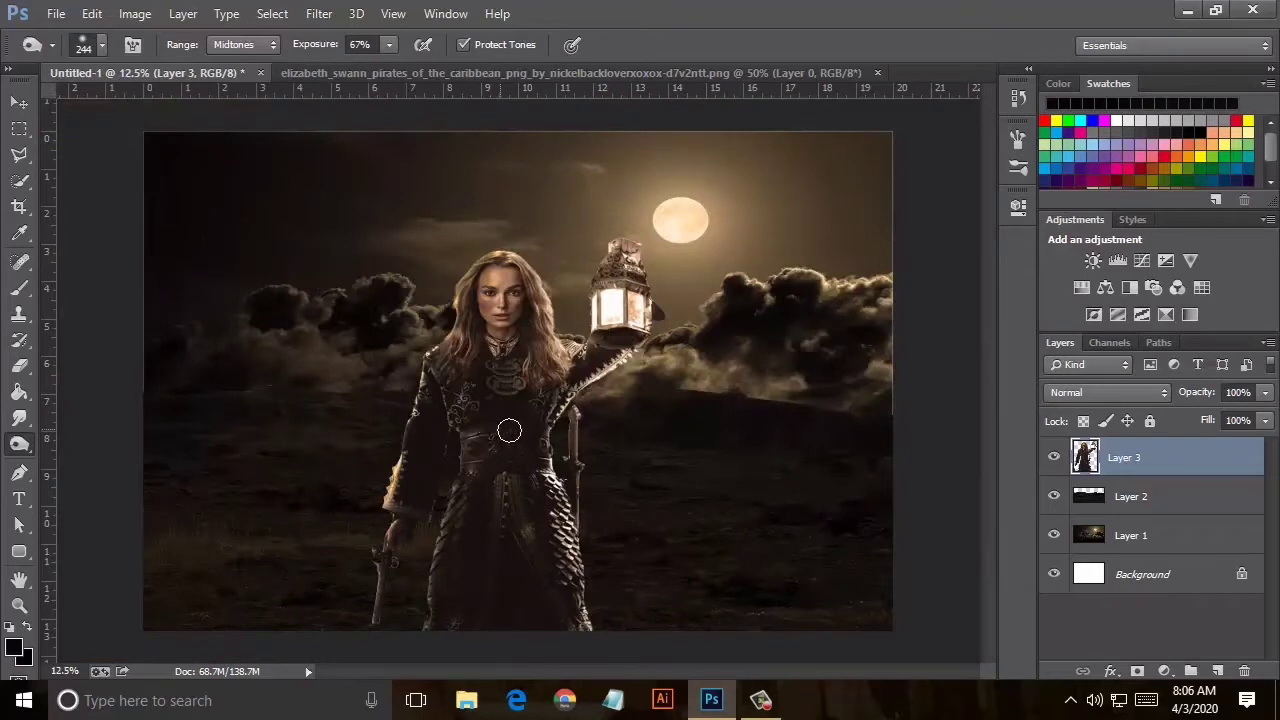
Add a Gradient Fill layer using a gradient preset.
click(1162, 672)
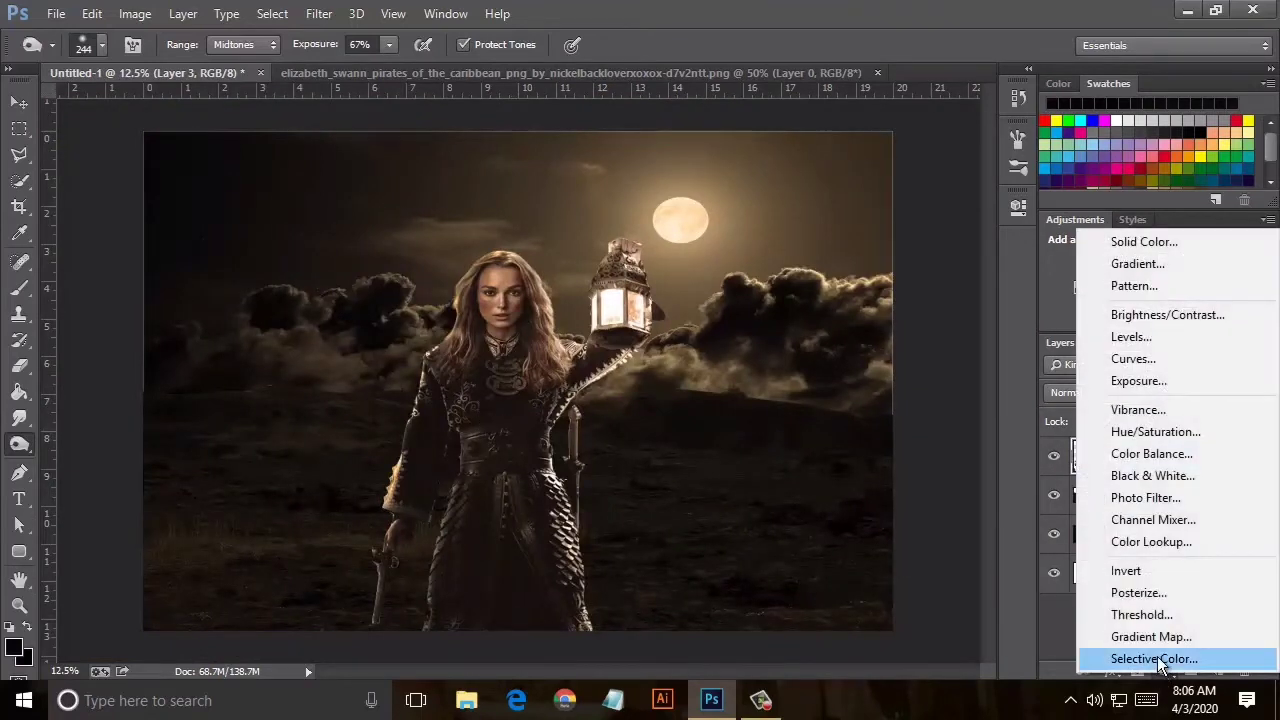
click(1146, 270)
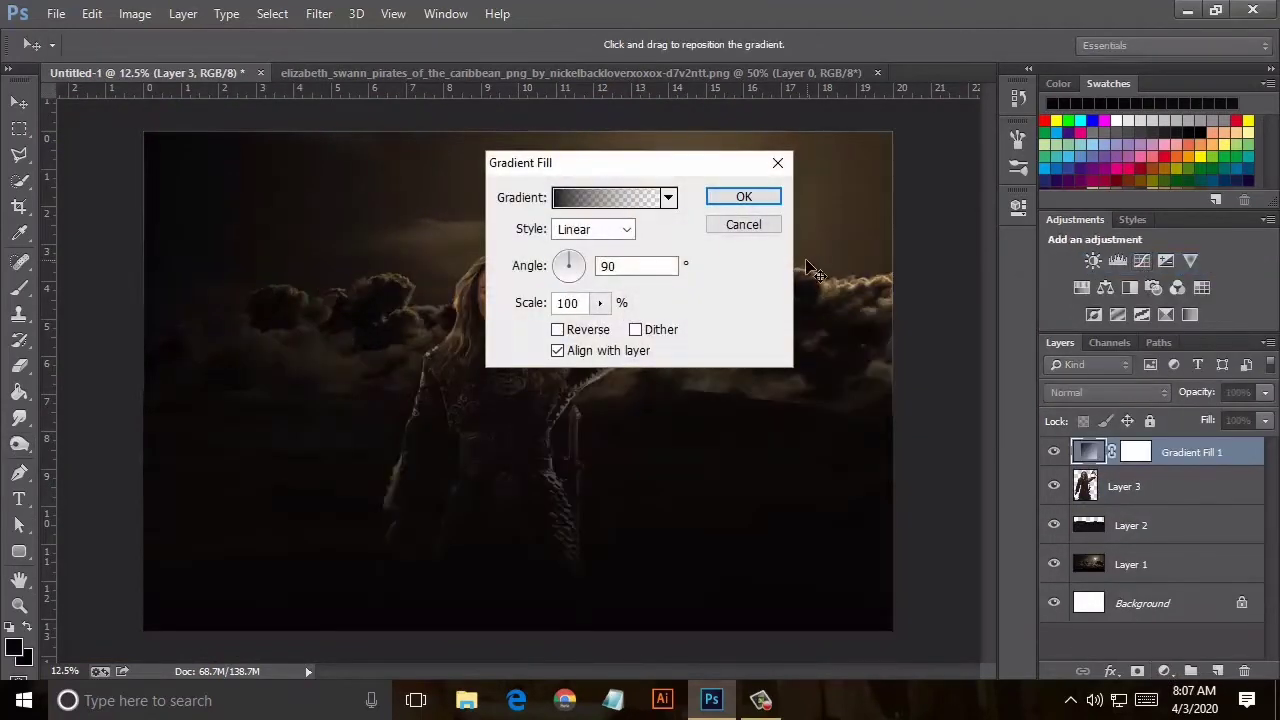
click(668, 198)
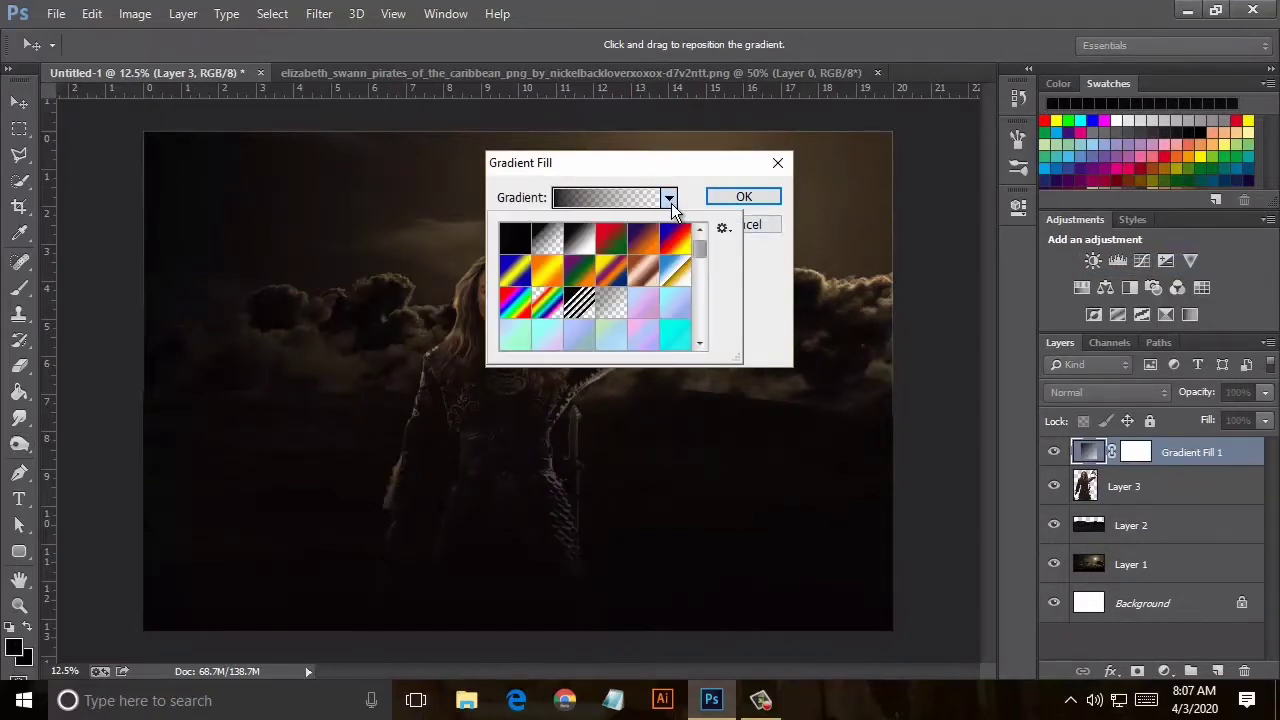
click(620, 337)
click(752, 197)
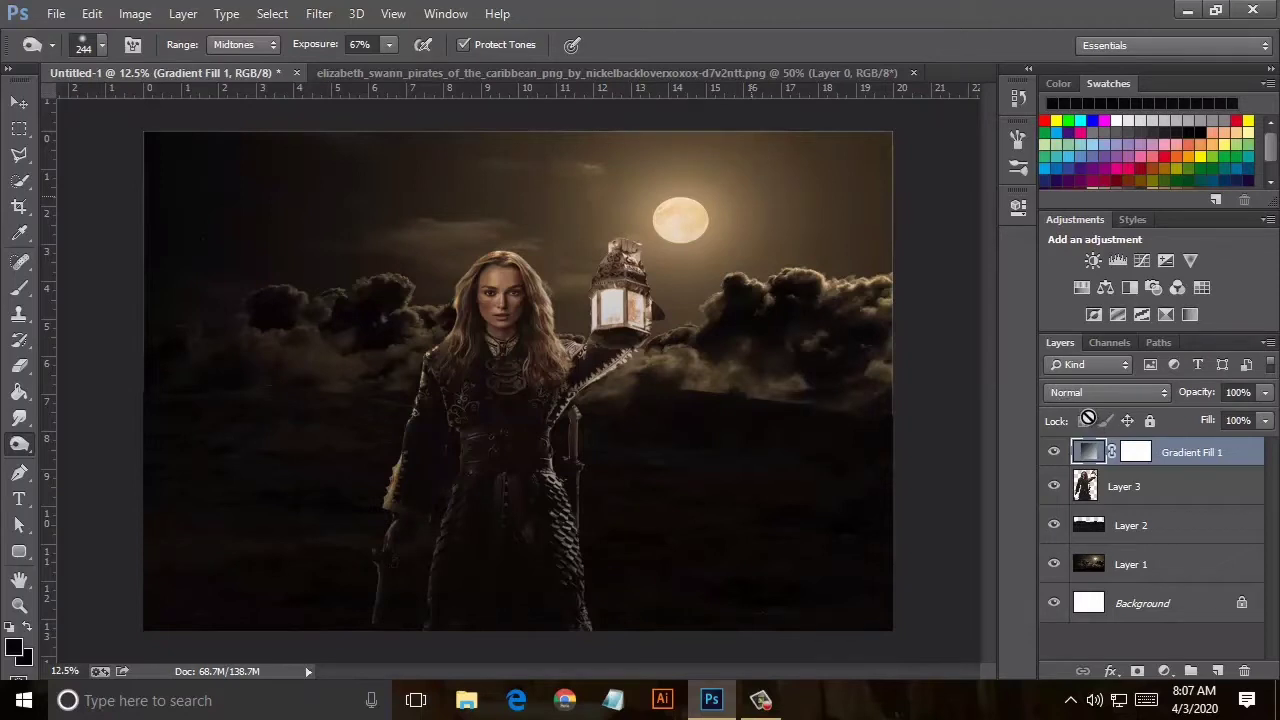
Try Color blend mode on Gradient Fill 1 and inspect the composite.
click(1127, 478)
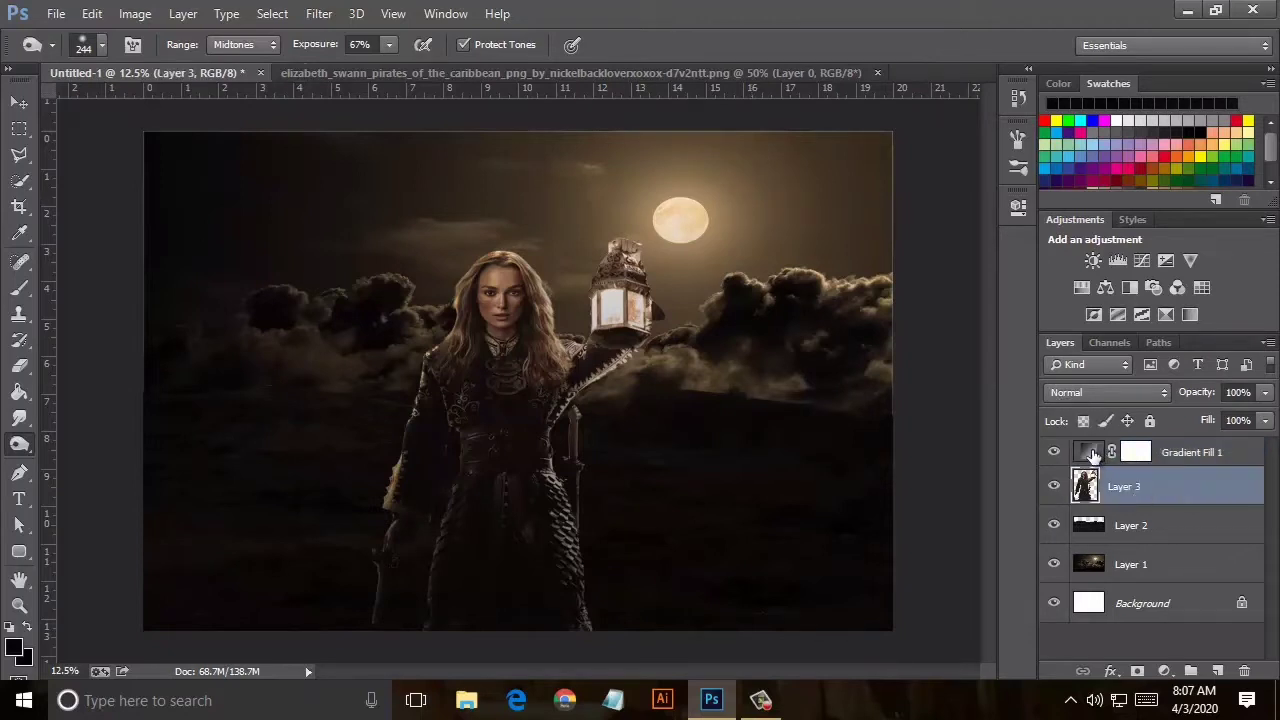
click(1093, 455)
click(1117, 394)
click(1102, 400)
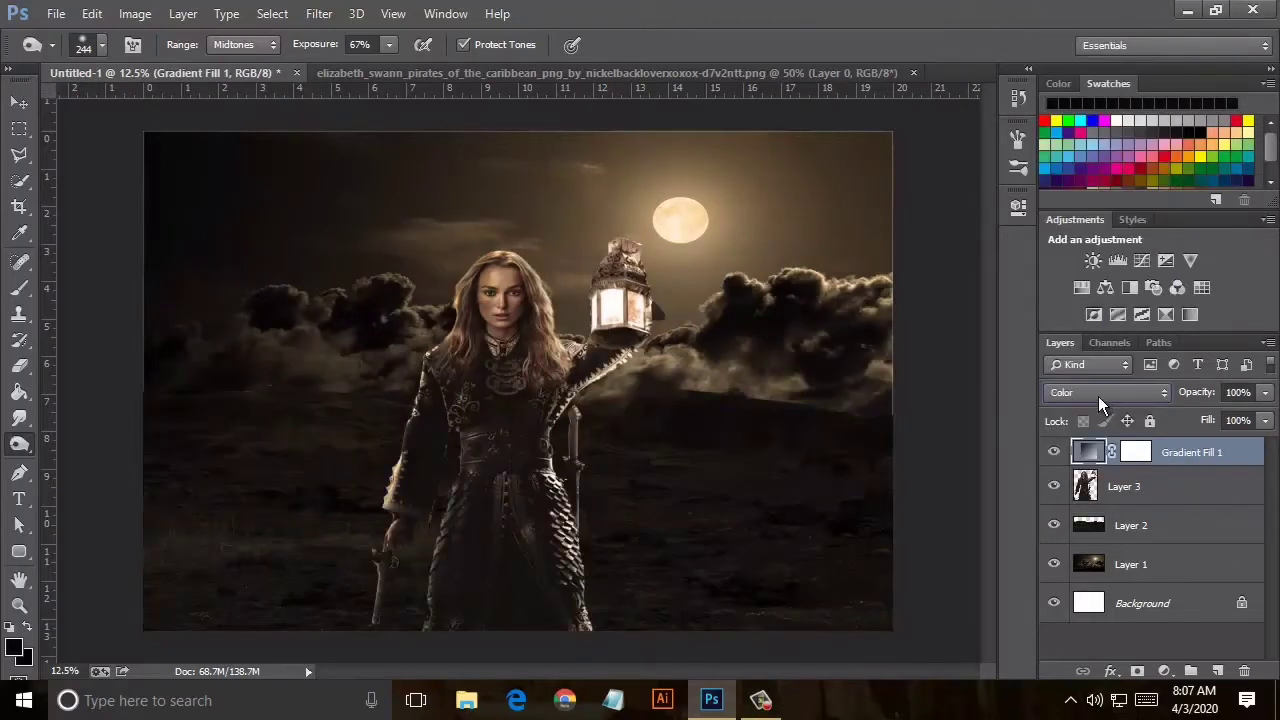
scroll(1098, 396, down, 1)
scroll(1097, 395, up, 3)
scroll(1095, 395, down, 2)
scroll(1094, 395, down, 2)
key(ctrl+plus)
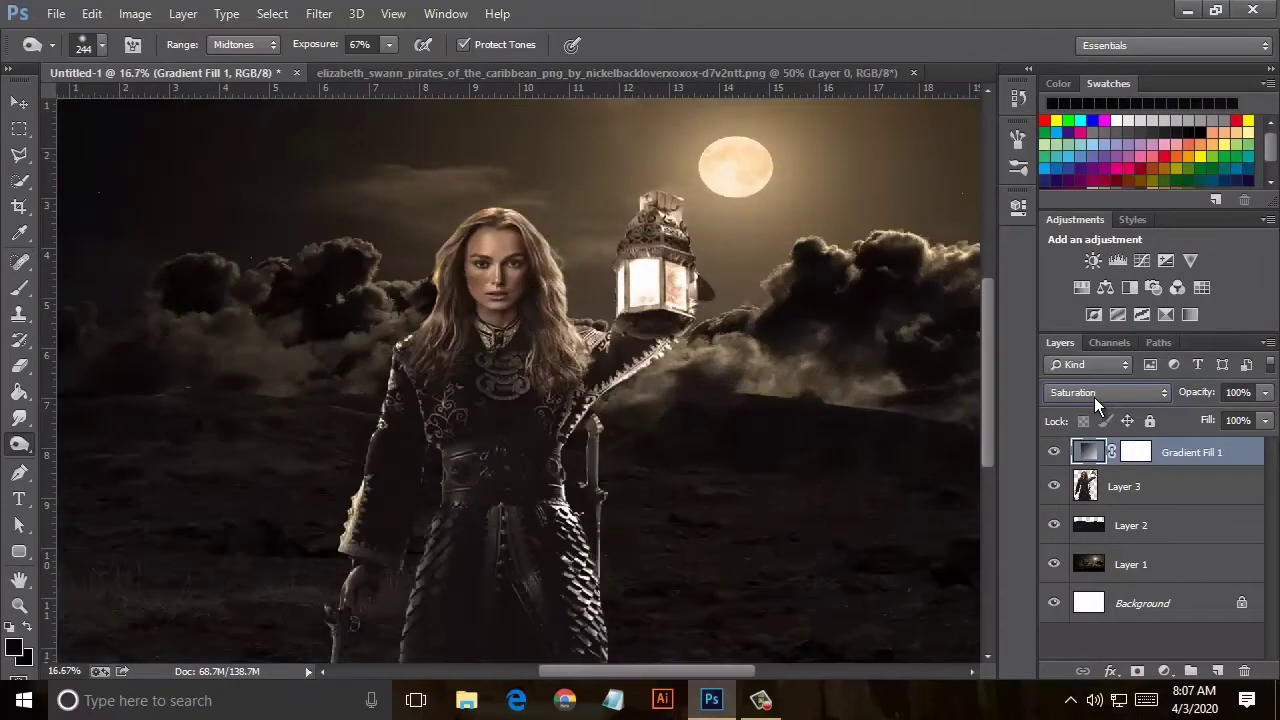
scroll(1094, 395, down, 1)
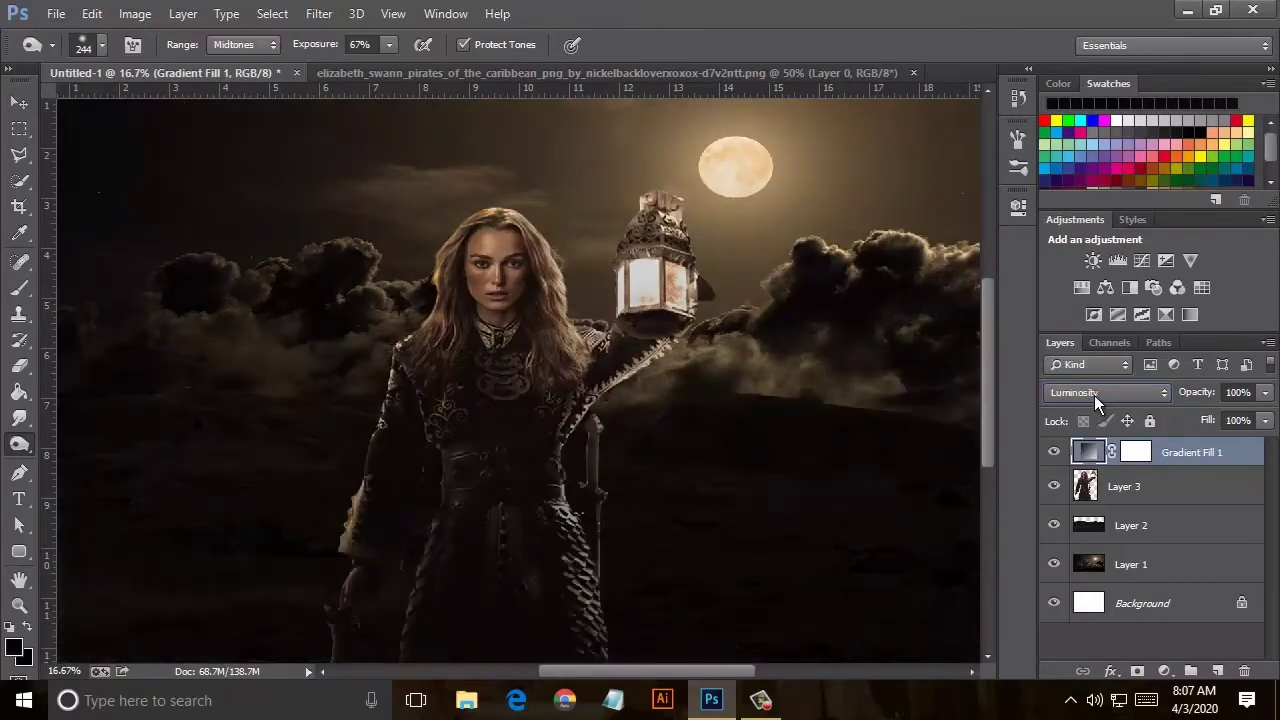
scroll(1094, 395, up, 3)
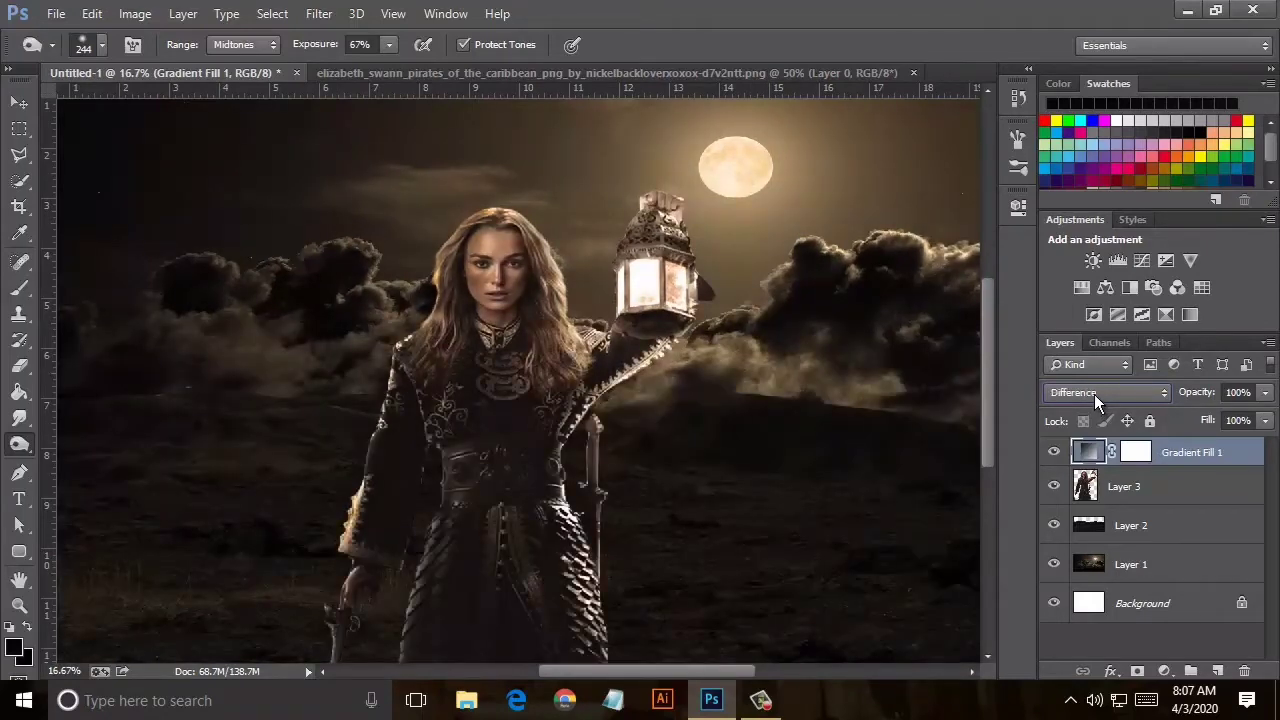
scroll(1094, 394, up, 4)
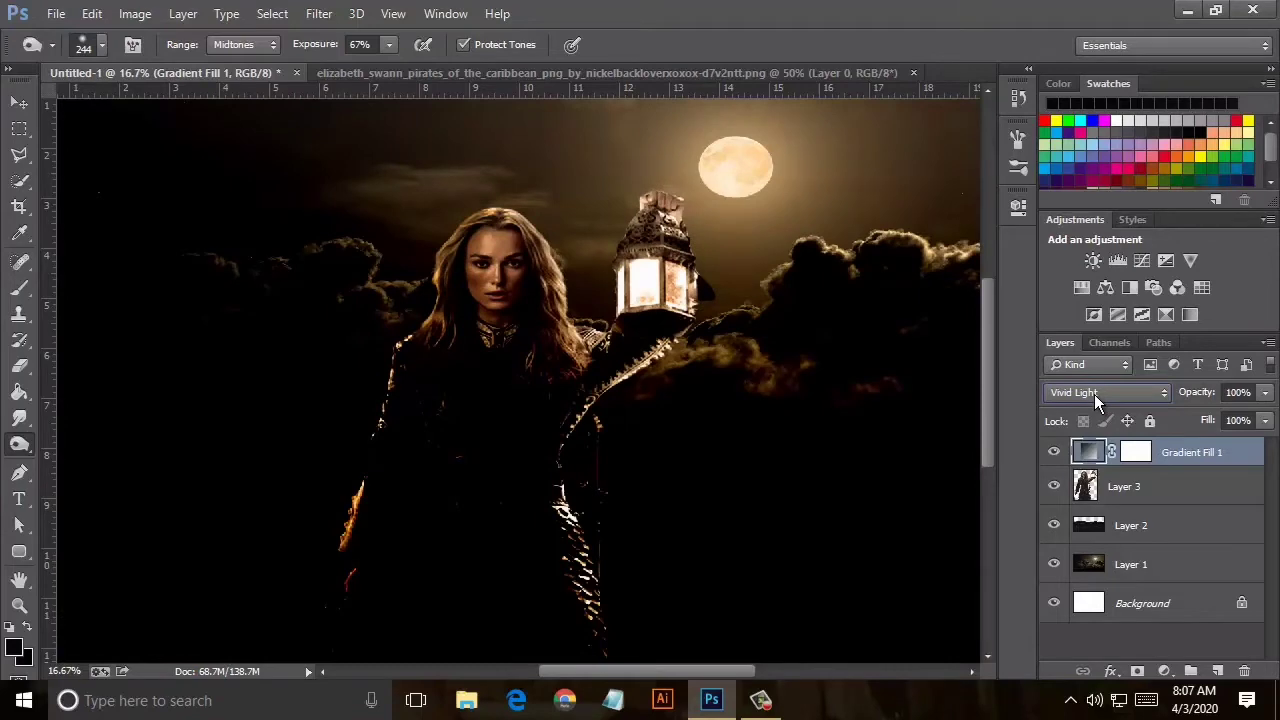
scroll(1094, 394, up, 1)
scroll(1094, 394, down, 1)
key(ctrl+minus)
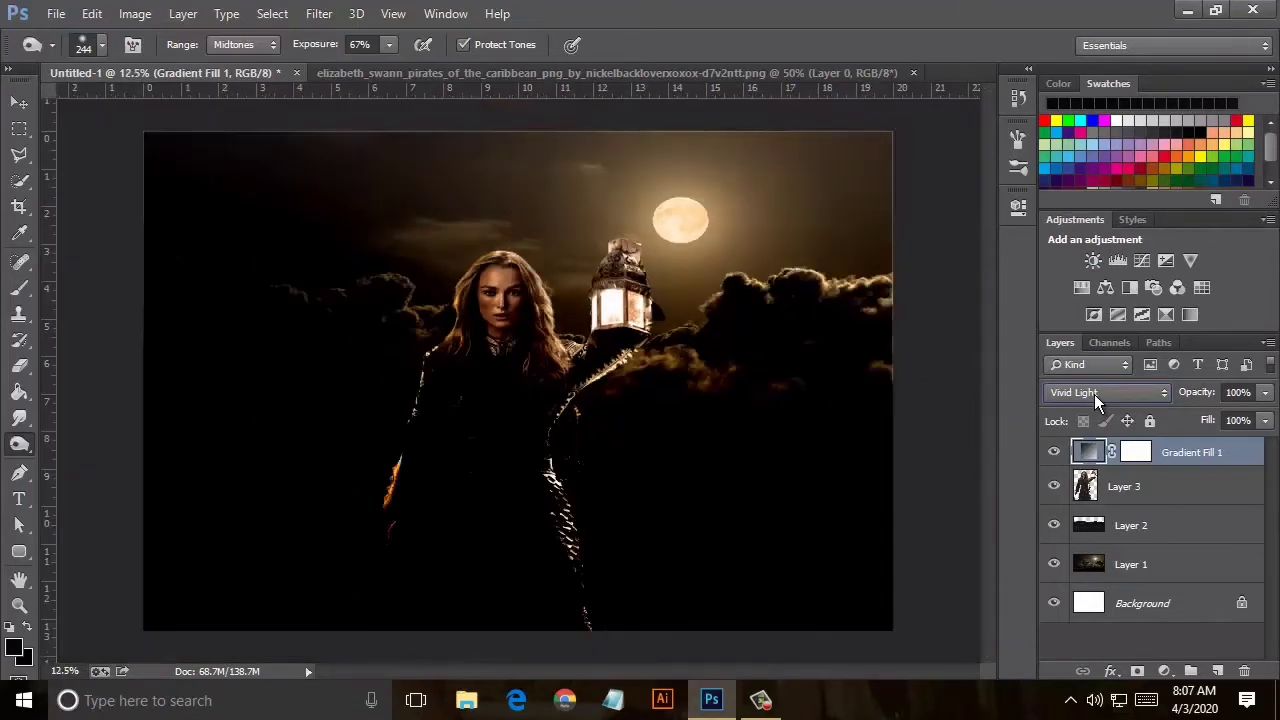
scroll(1094, 392, down, 1)
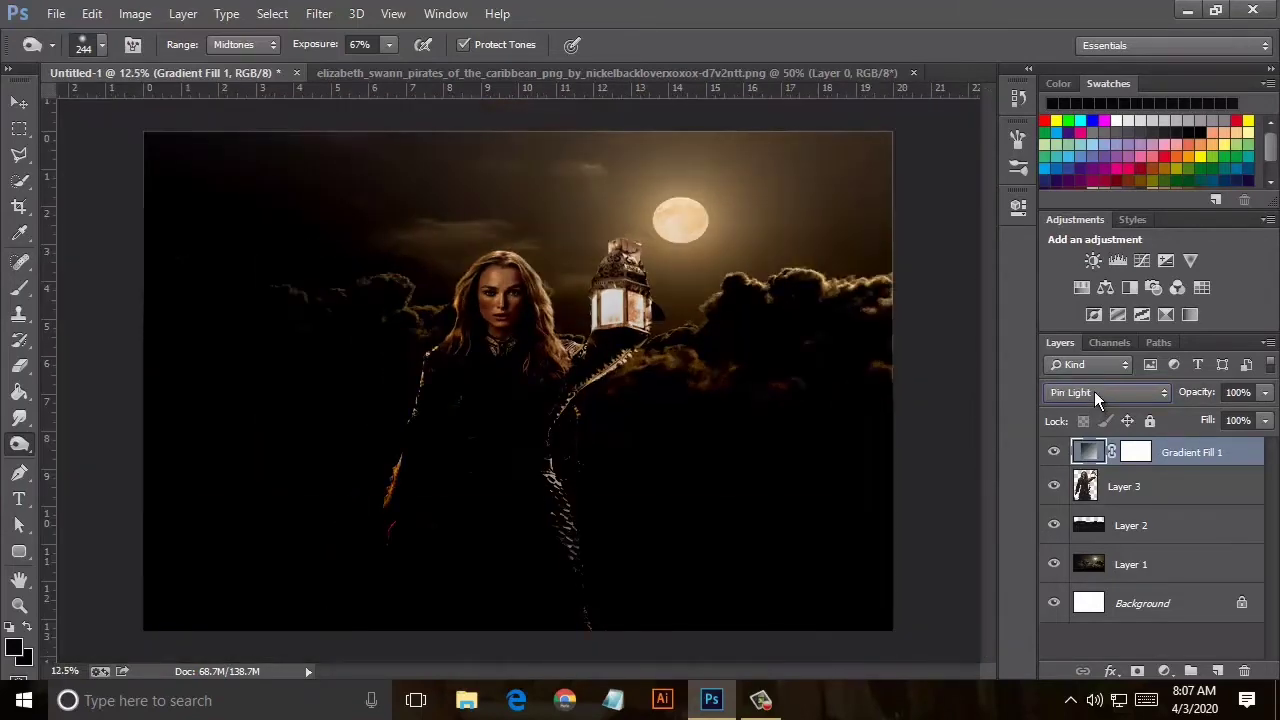
scroll(1094, 391, down, 1)
scroll(1094, 390, down, 2)
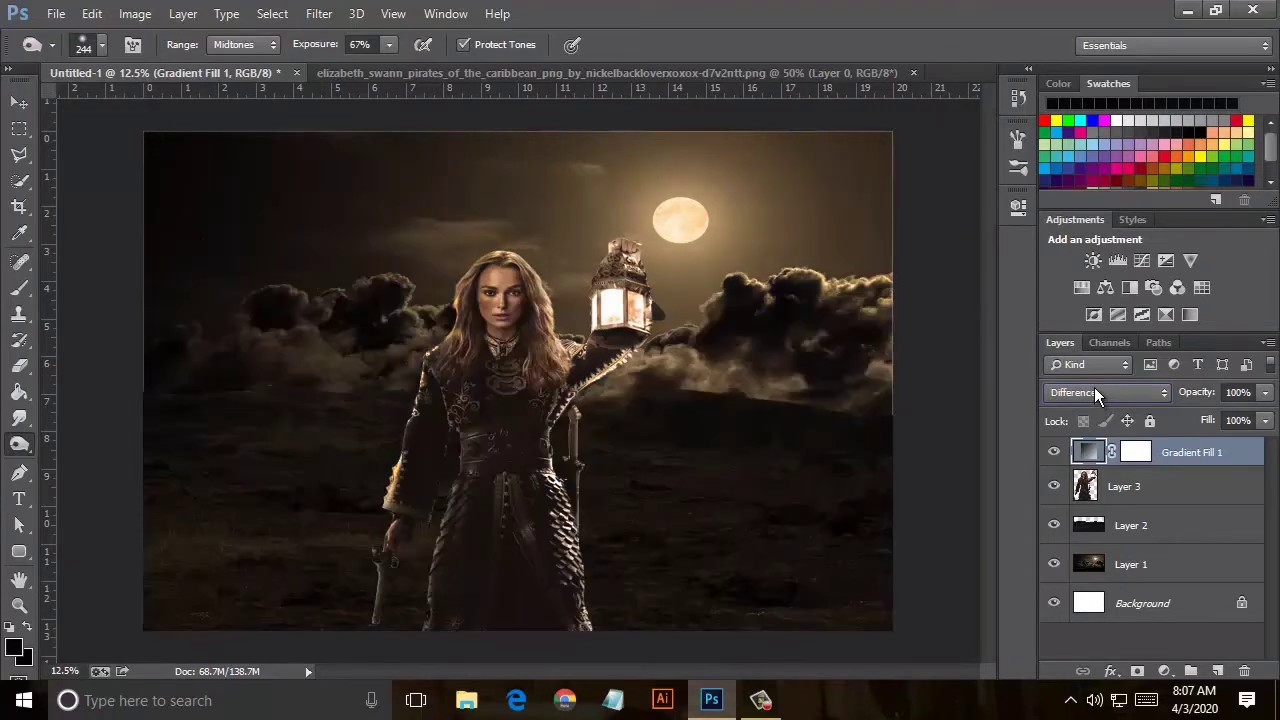
scroll(1094, 392, down, 1)
Set Gradient Fill 1 to Soft Light blending with 20% fill.
click(1100, 389)
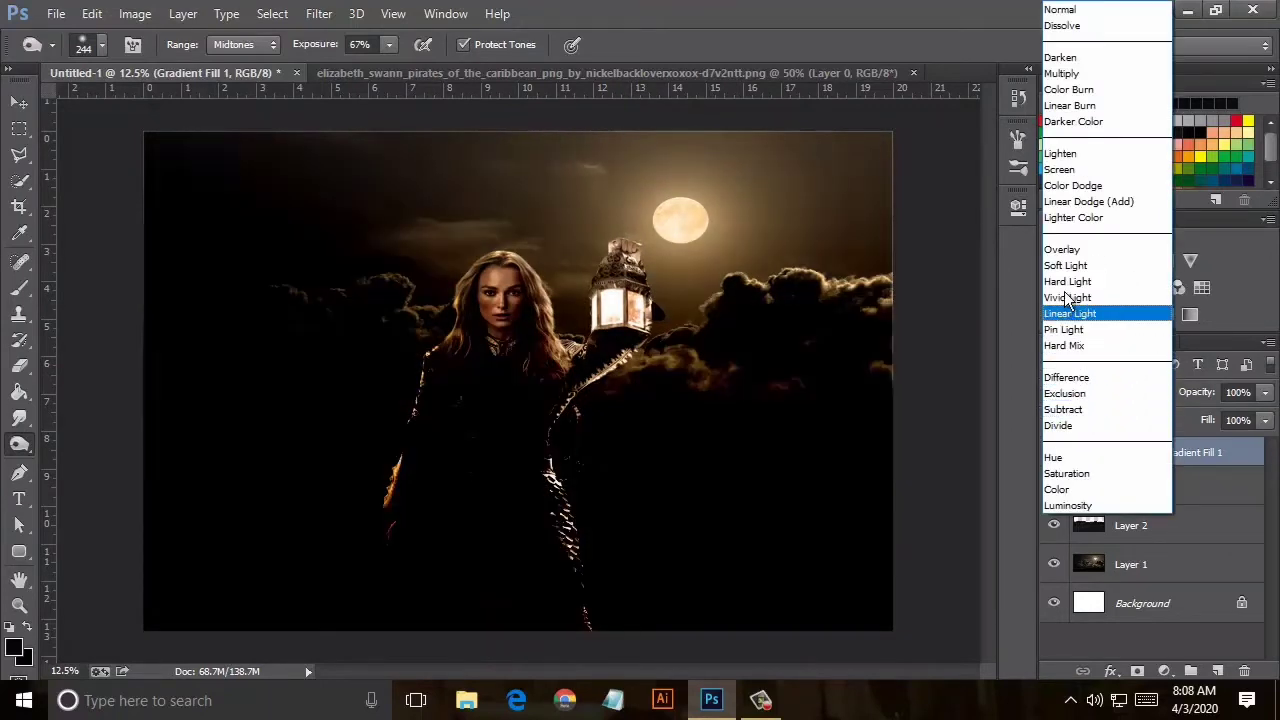
click(1068, 262)
click(1265, 420)
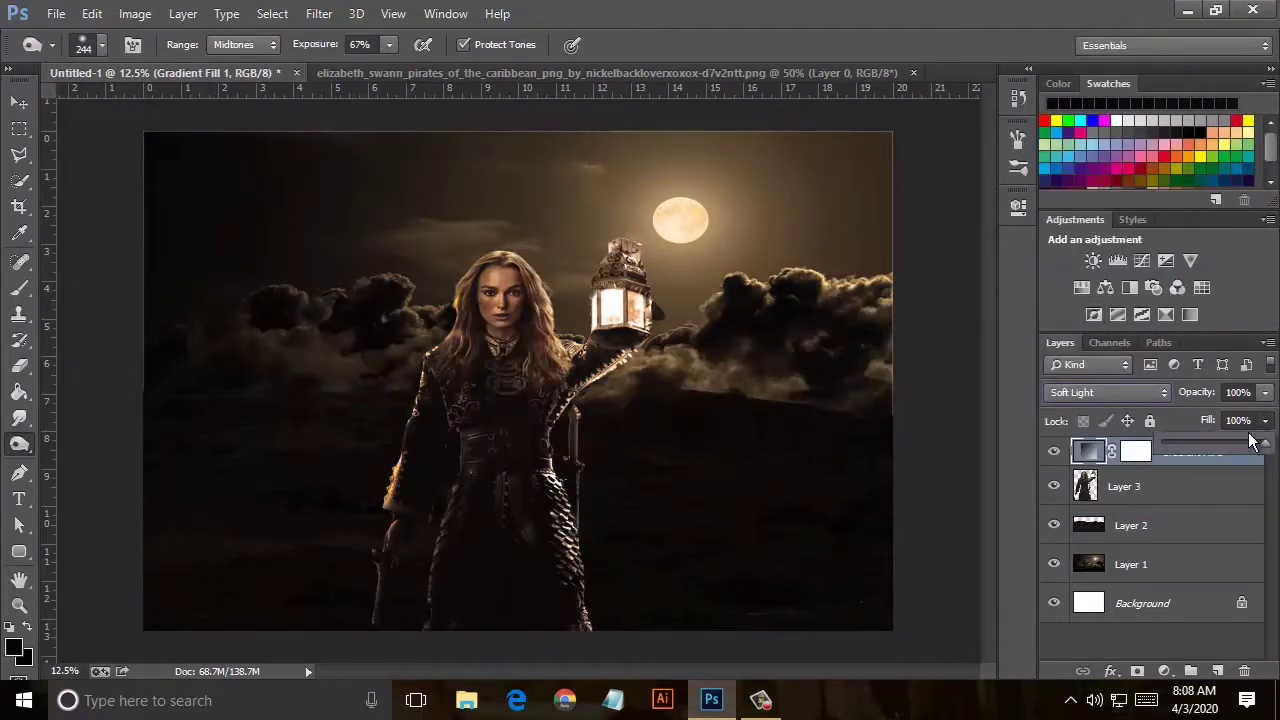
drag(1199, 447, 1184, 445)
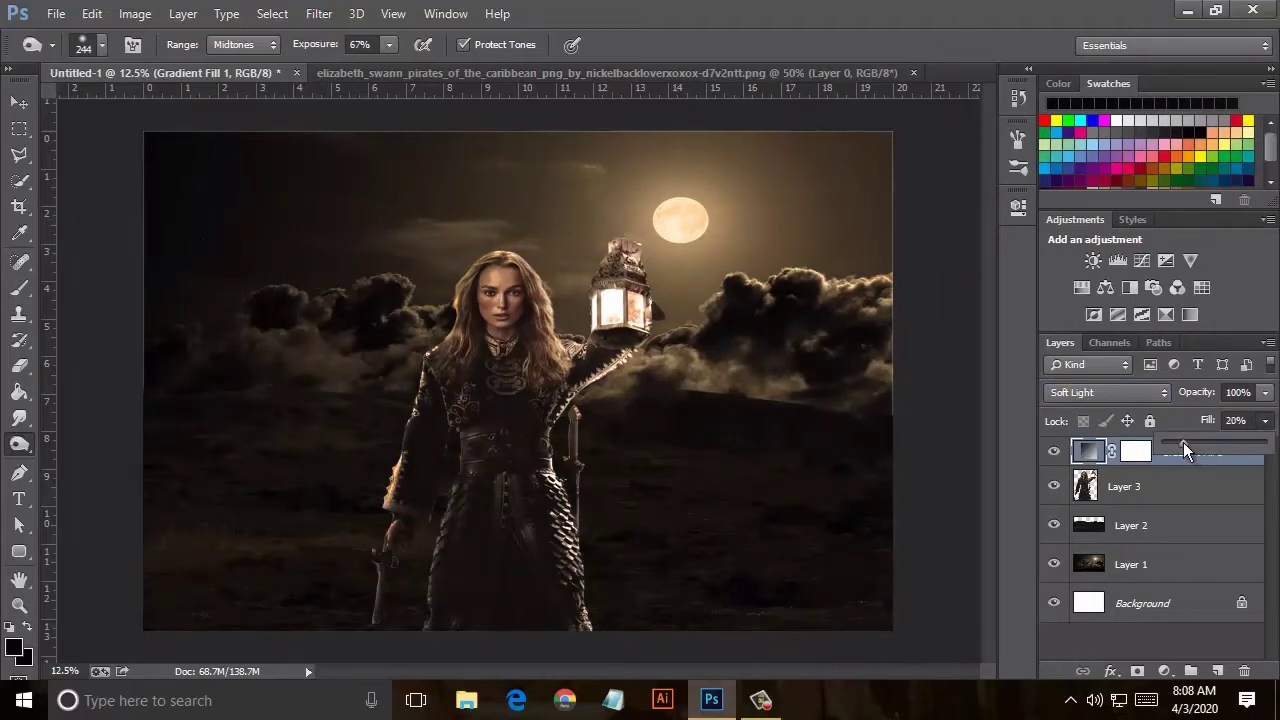
click(1135, 671)
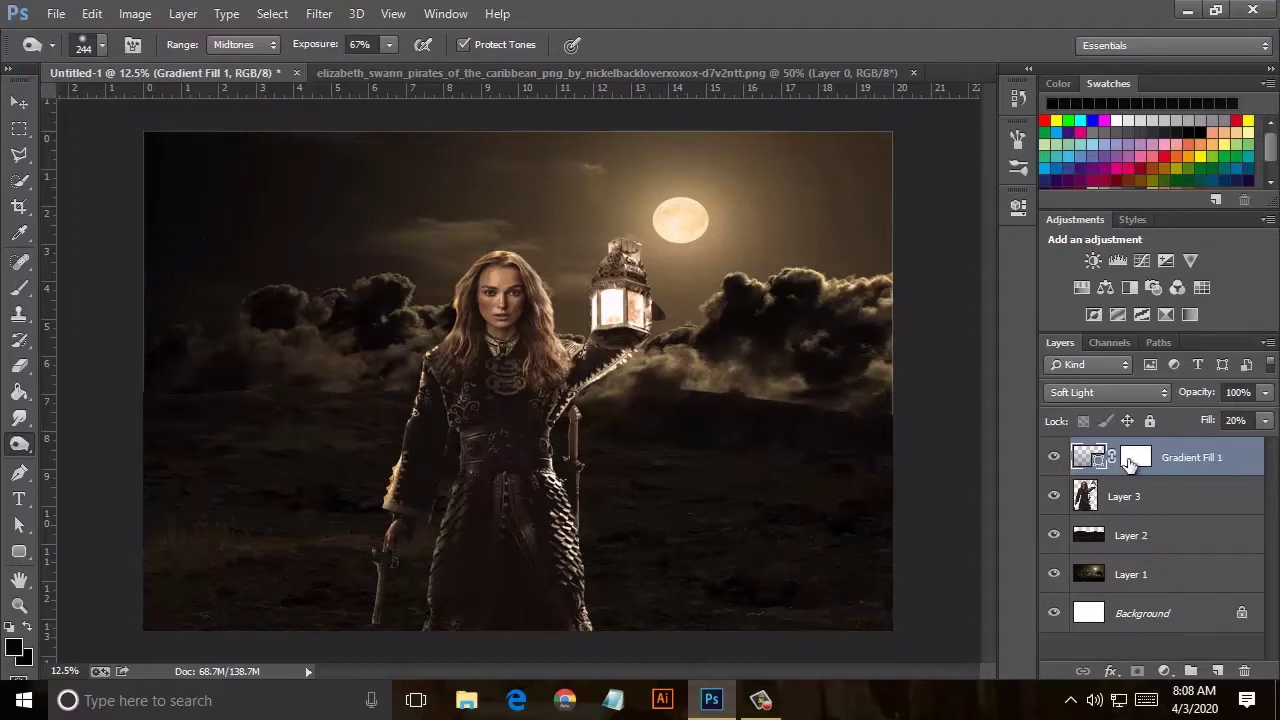
Target Gradient Fill 1's mask with a soft round brush at 0% hardness.
click(1137, 462)
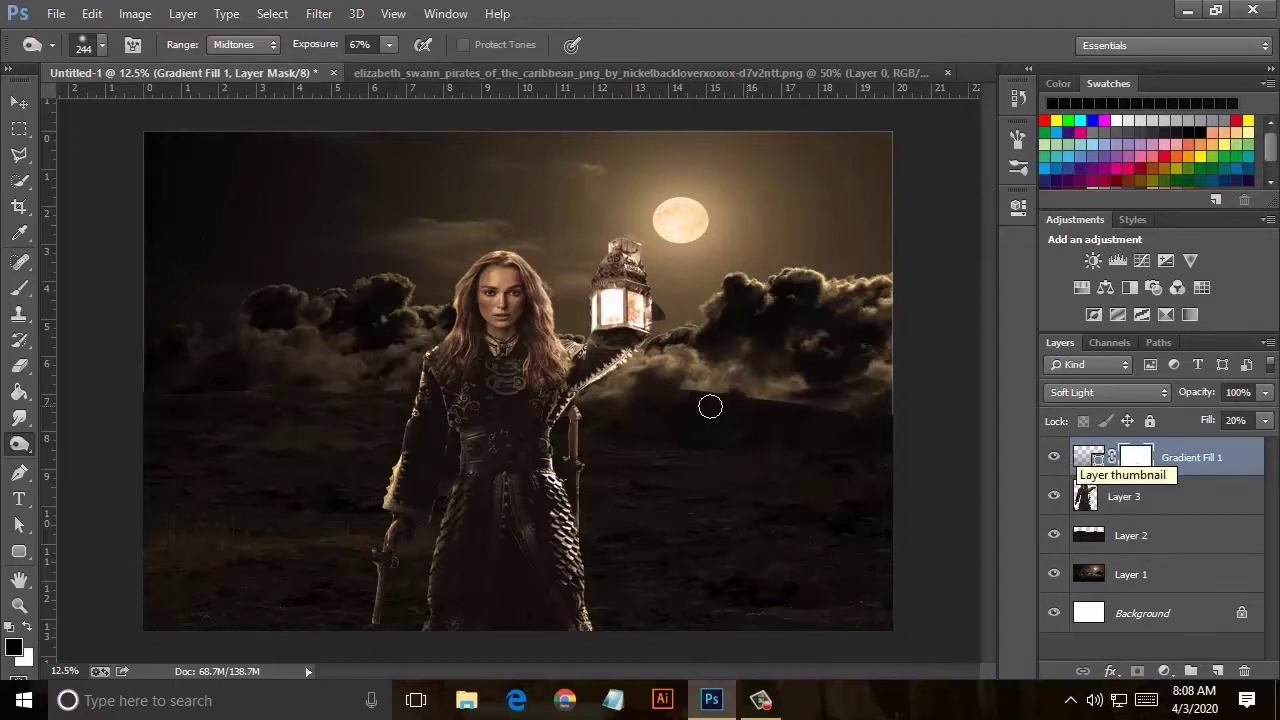
click(19, 288)
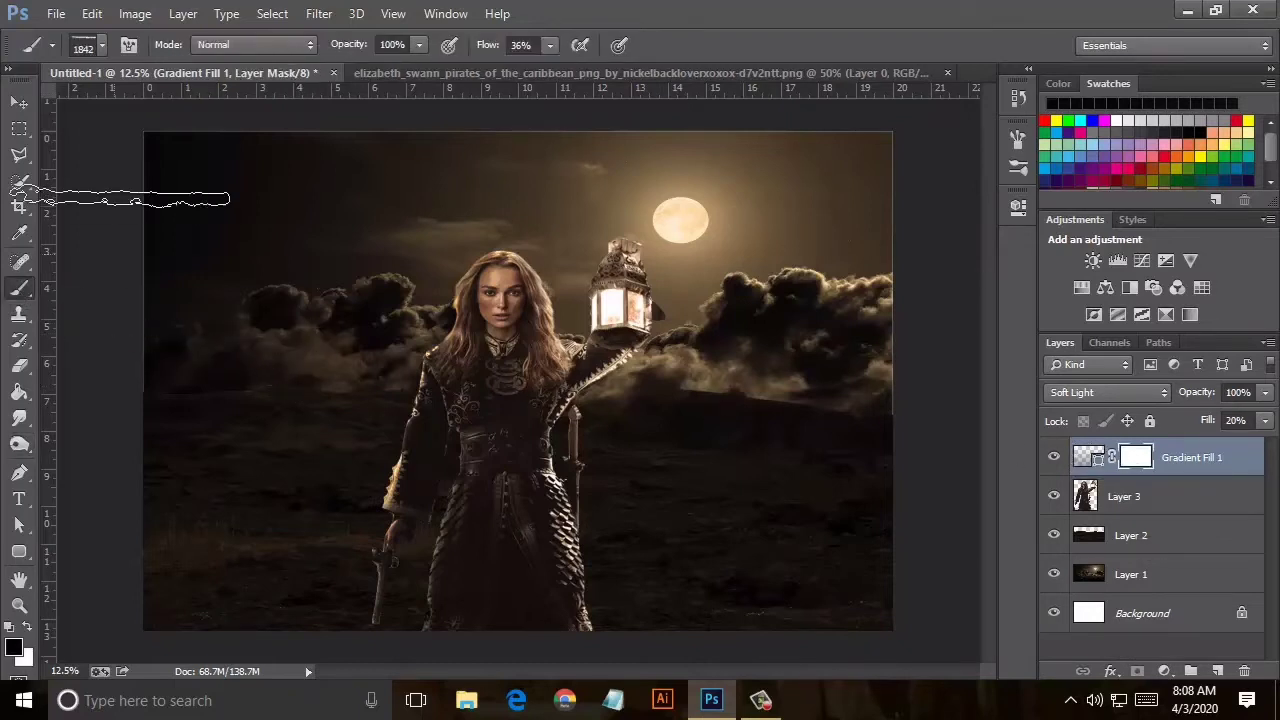
click(101, 45)
click(41, 200)
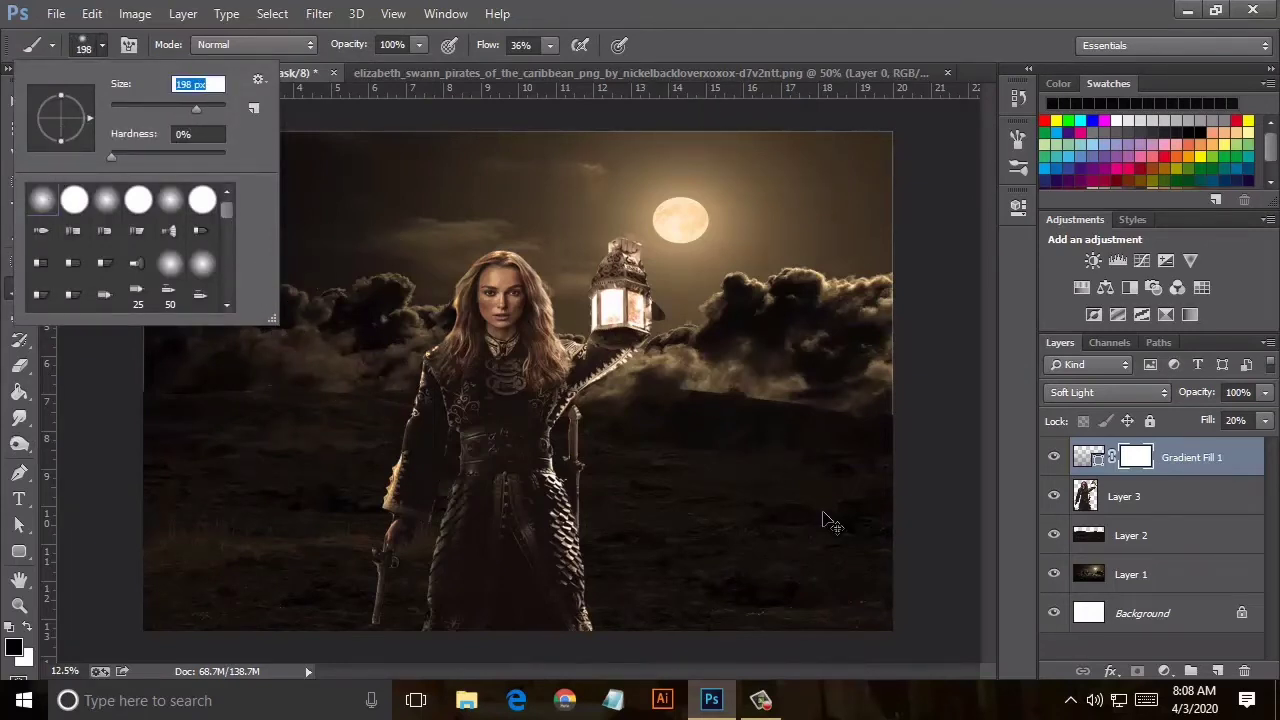
key(ctrl+plus)
Sample a light colour from the image and enlarge the brush to 296 px.
key(i)
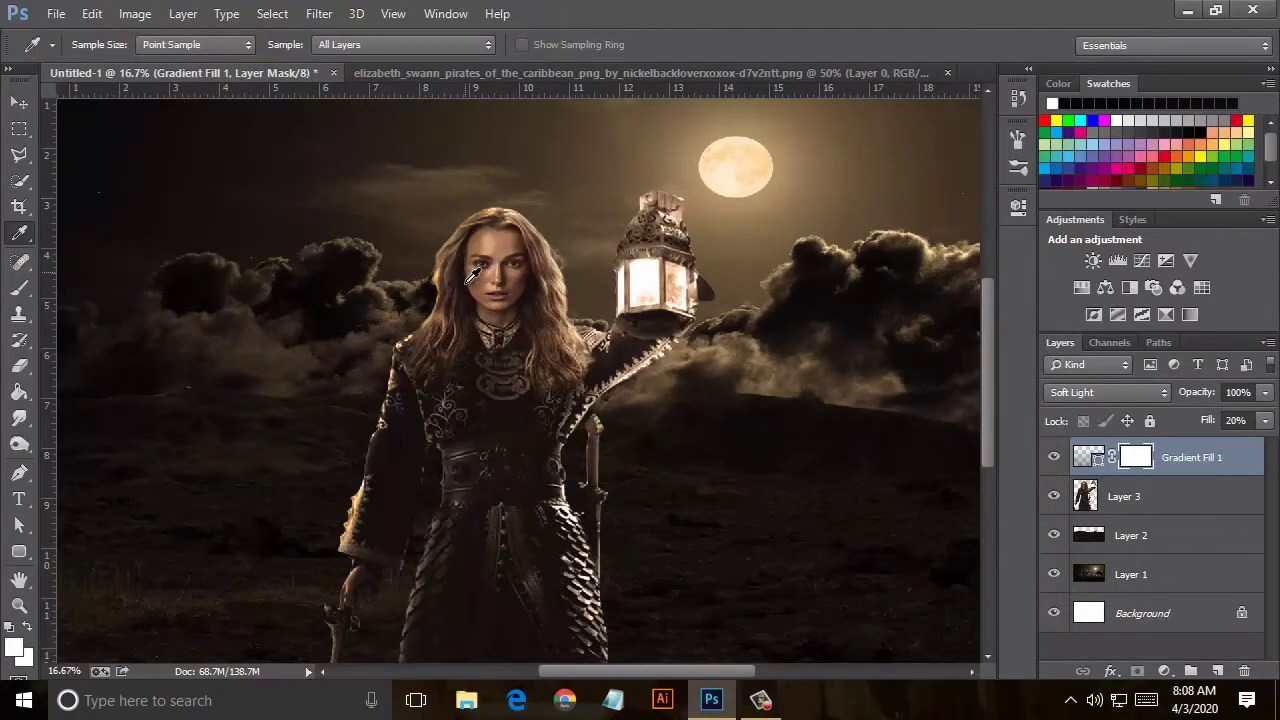
scroll(472, 277, down, 3)
key(b)
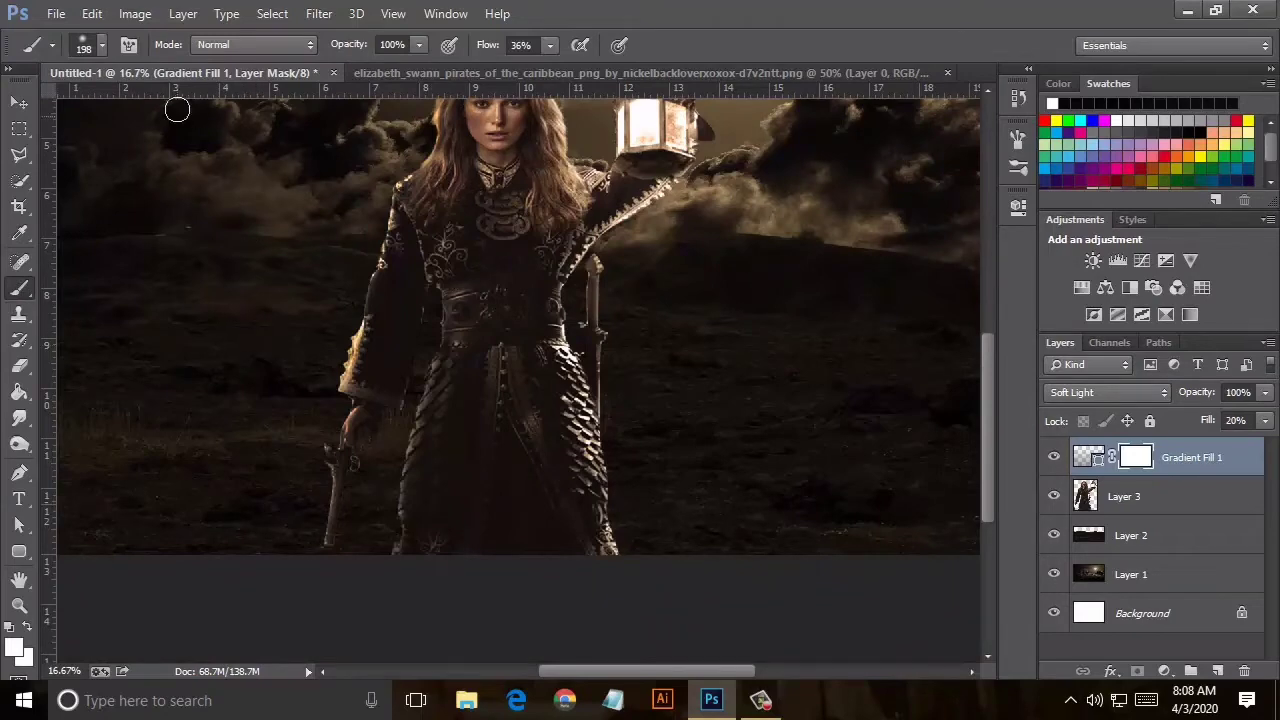
right_click(177, 109)
drag(190, 107, 202, 107)
key(Return)
scroll(243, 399, up, 3)
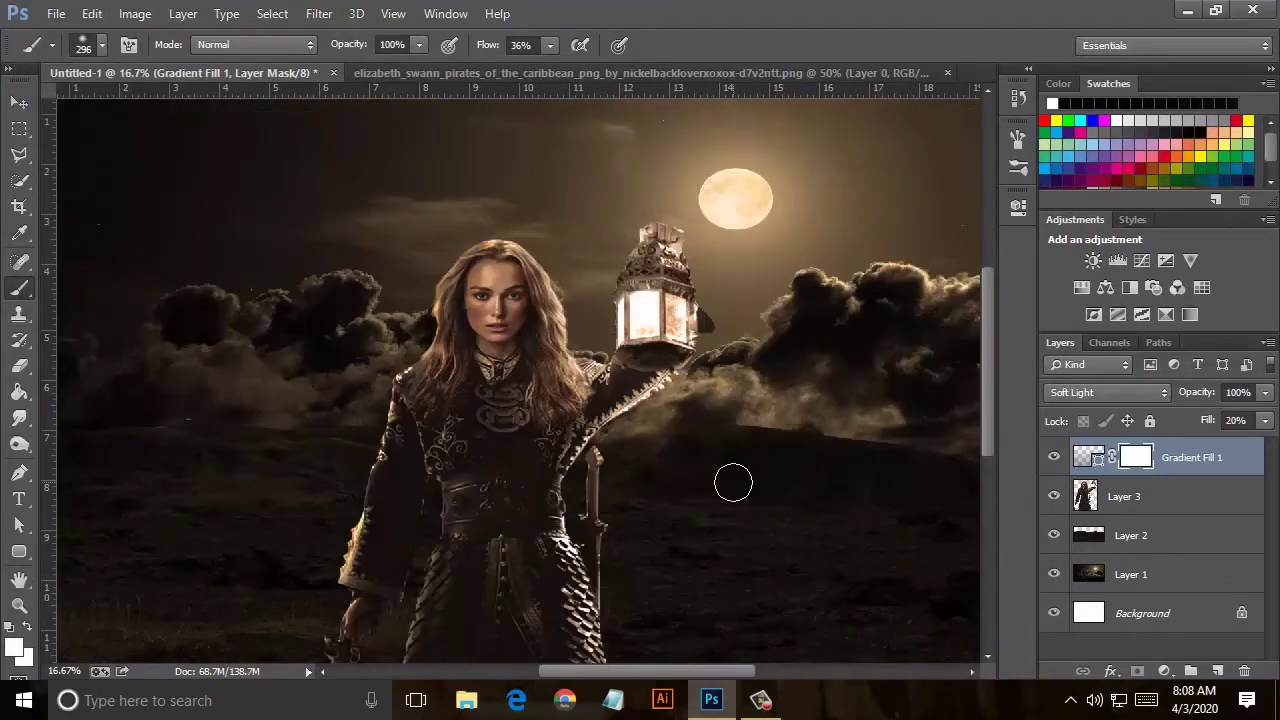
click(1164, 671)
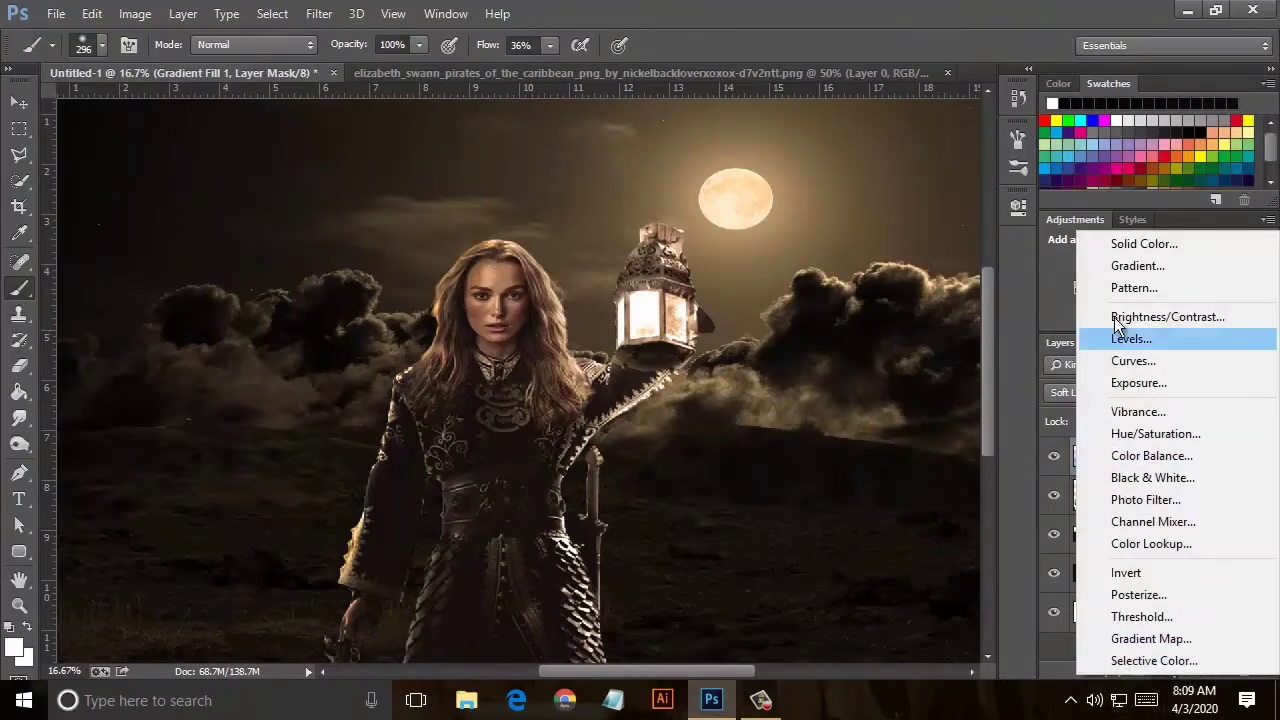
Add a near-black Solid Color fill (hue 59, 070705) blended in Subtract.
click(1141, 247)
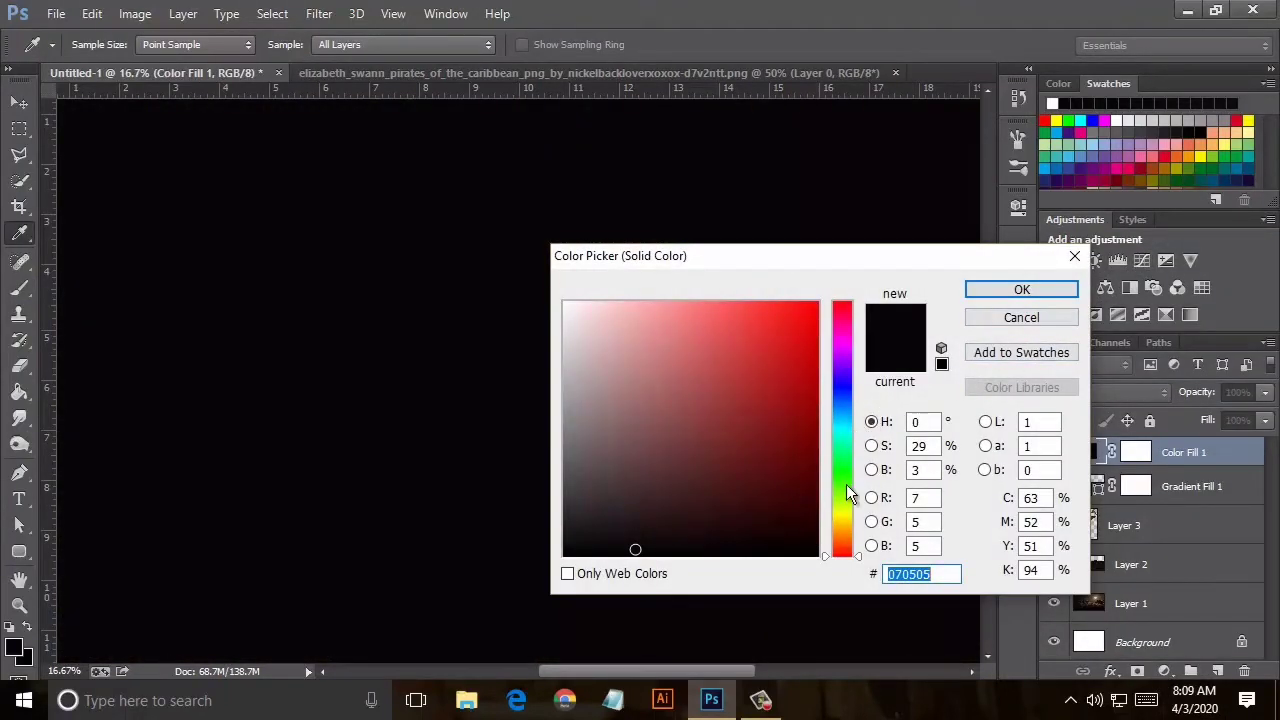
click(847, 505)
click(851, 515)
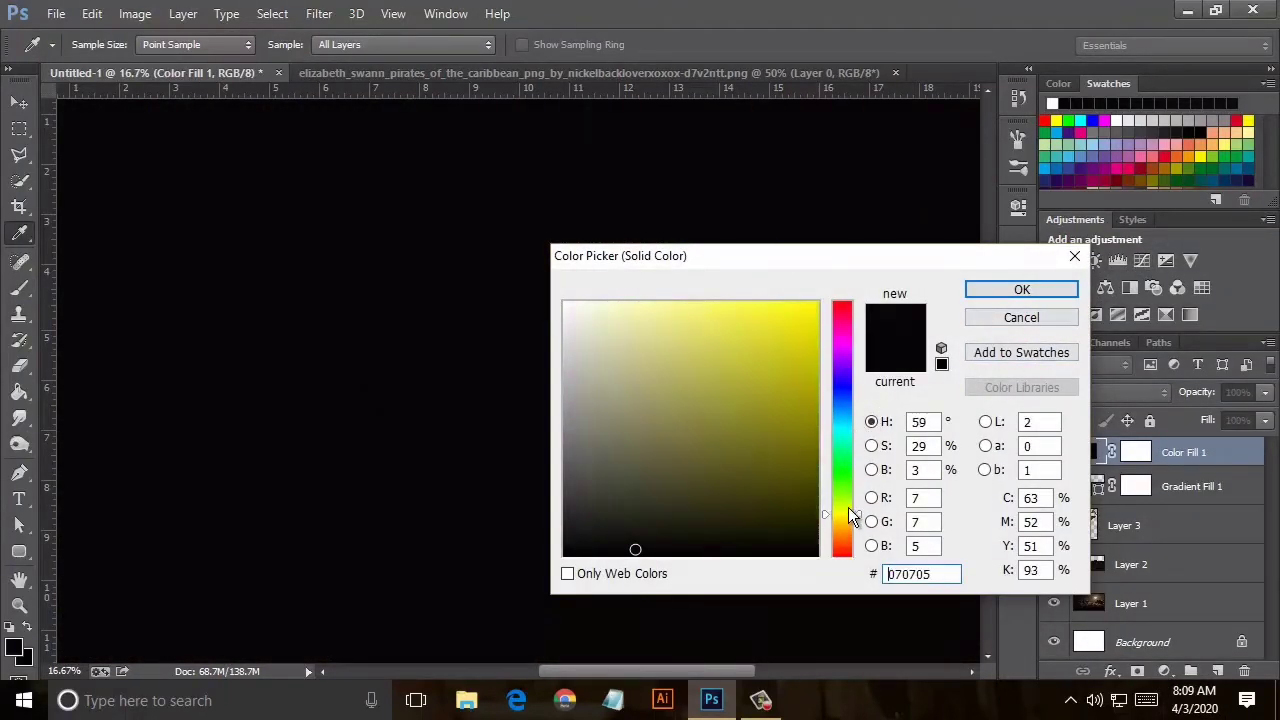
click(996, 289)
click(1112, 394)
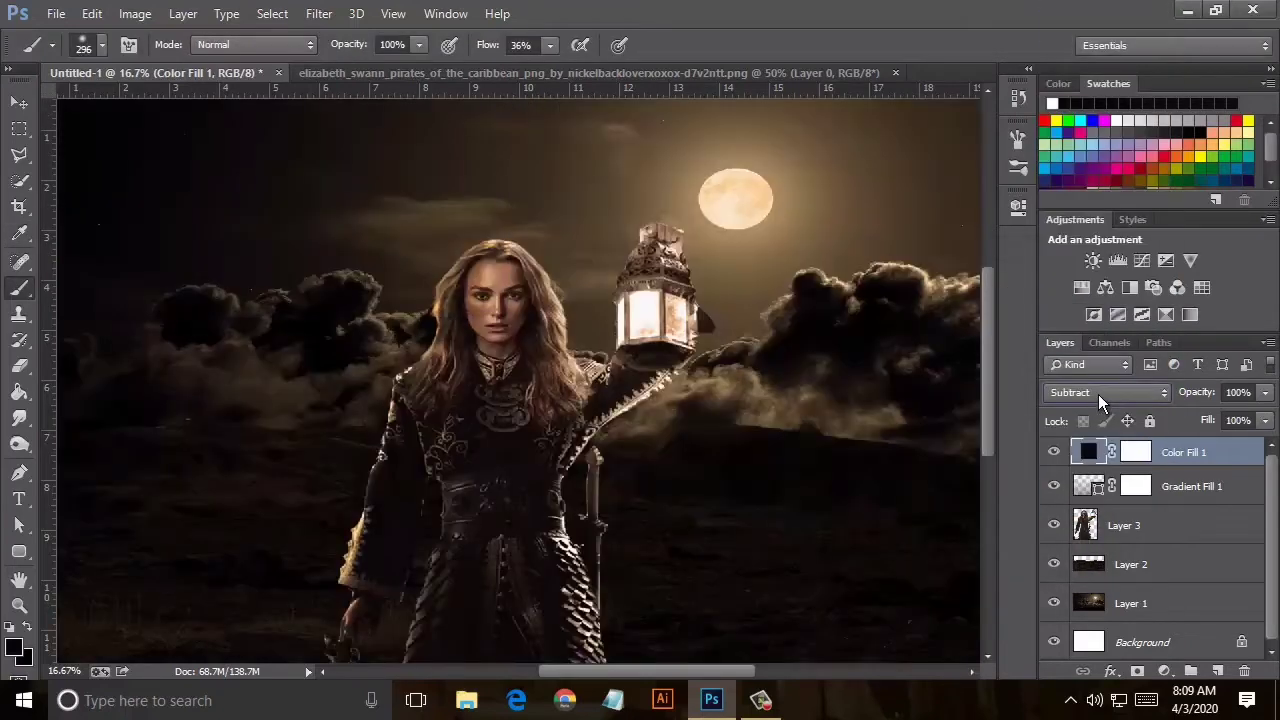
scroll(1097, 393, down, 2)
scroll(1096, 392, down, 2)
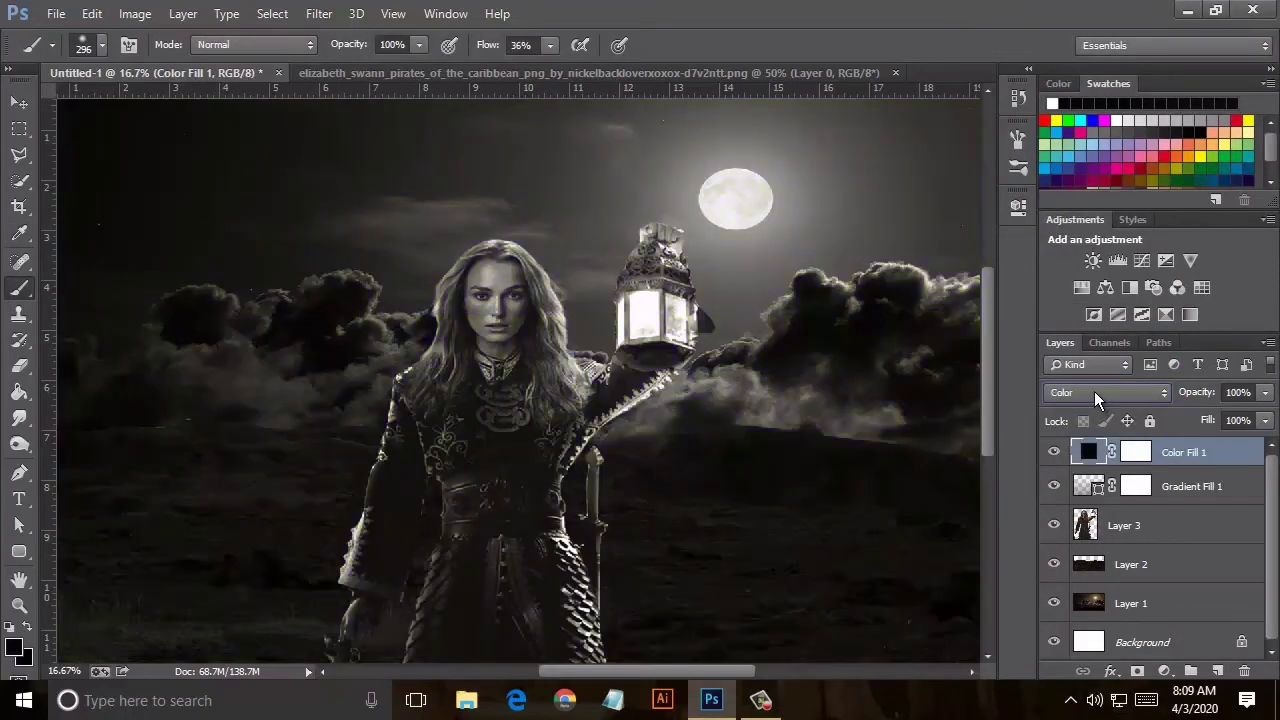
key(ctrl+minus)
scroll(1074, 390, down, 1)
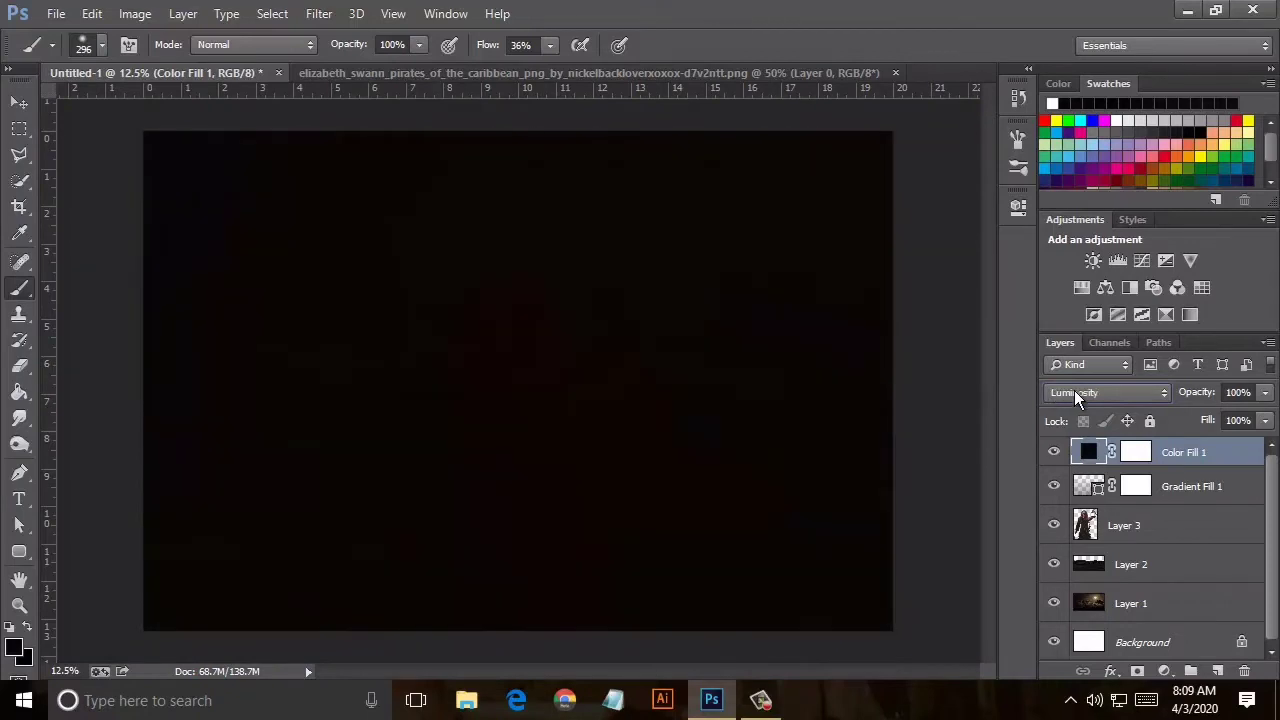
scroll(1074, 390, up, 3)
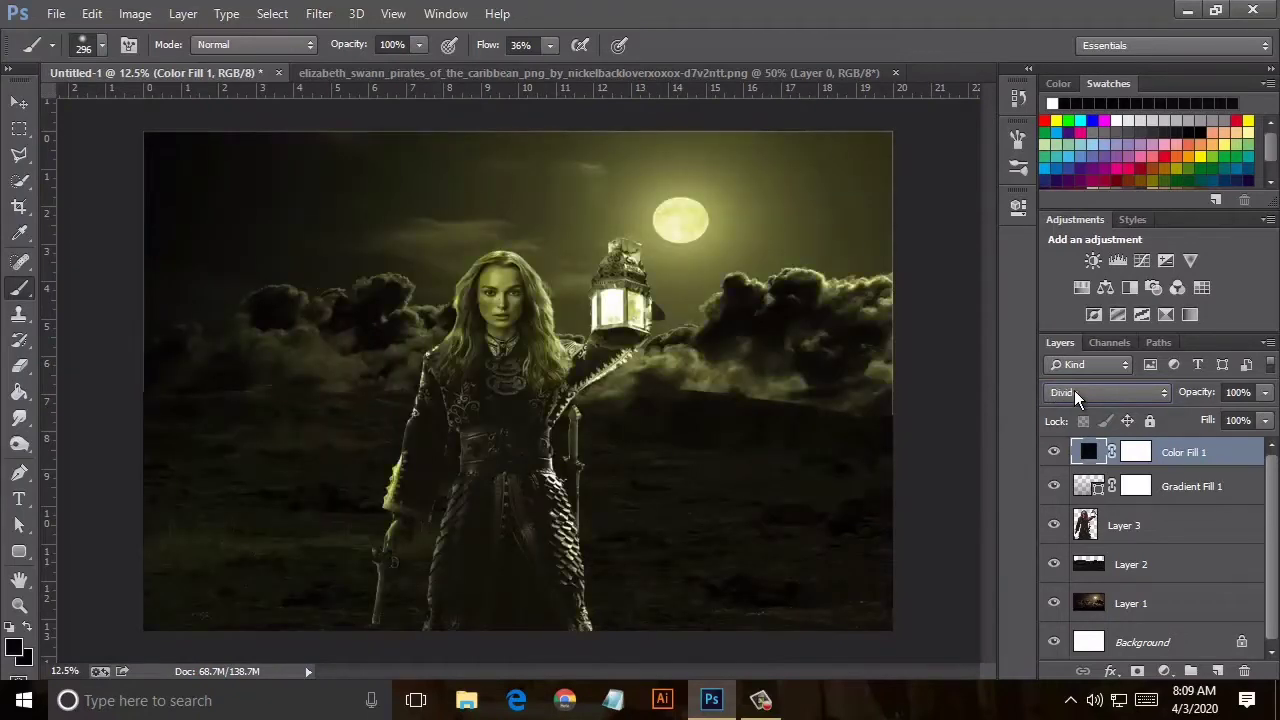
scroll(1074, 390, up, 1)
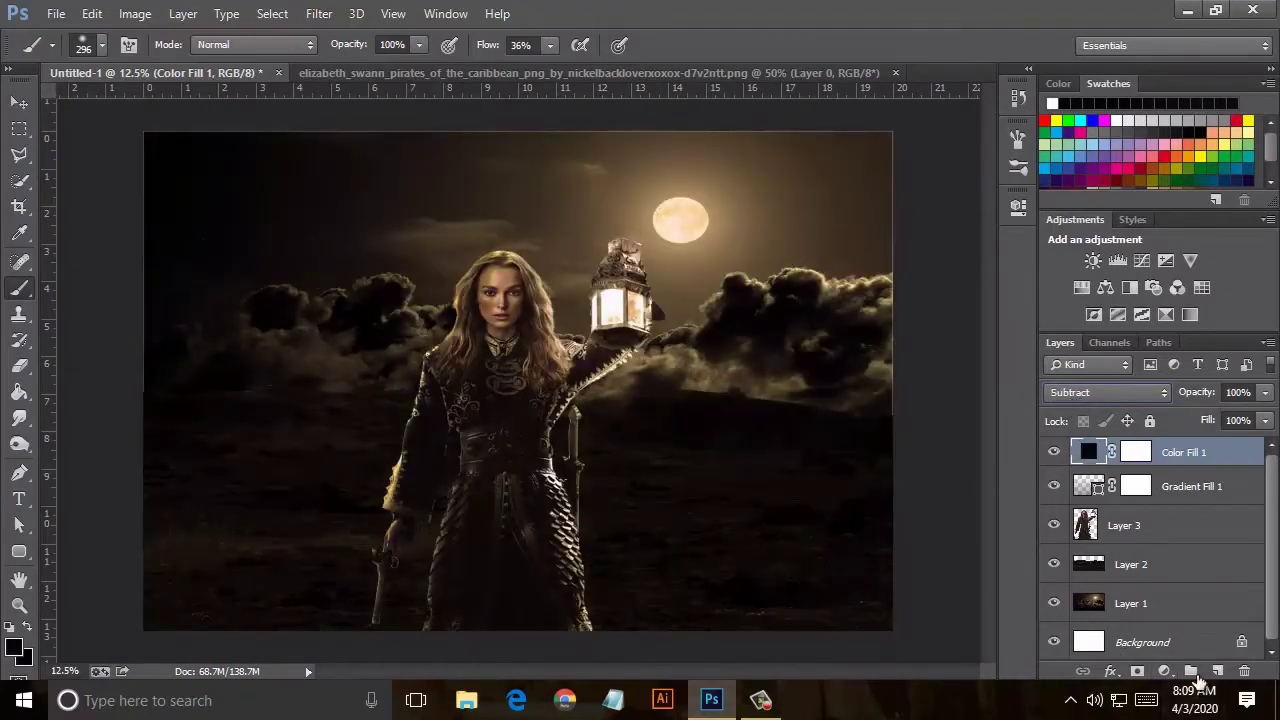
Create an empty Layer 4 above the colour fill.
click(1217, 671)
click(1228, 490)
click(1265, 420)
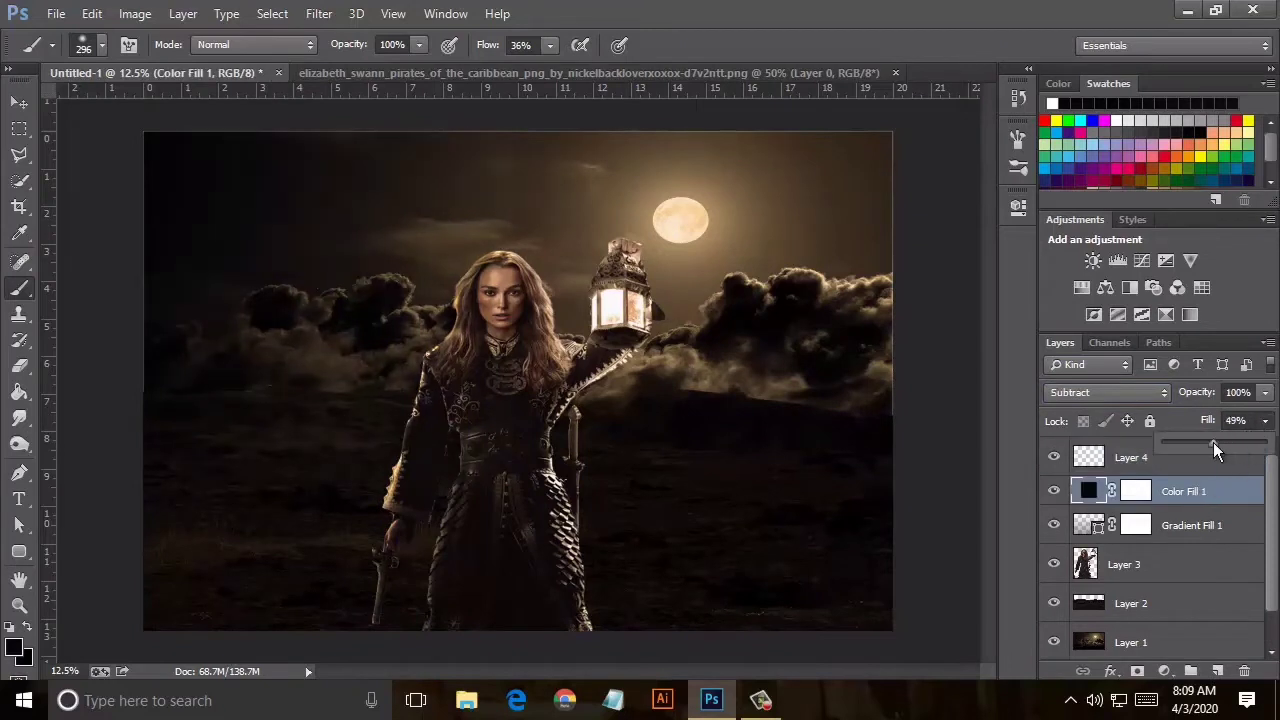
Draw a dark gradient from the left edge on Layer 4 and lower its fill.
click(1130, 462)
click(19, 233)
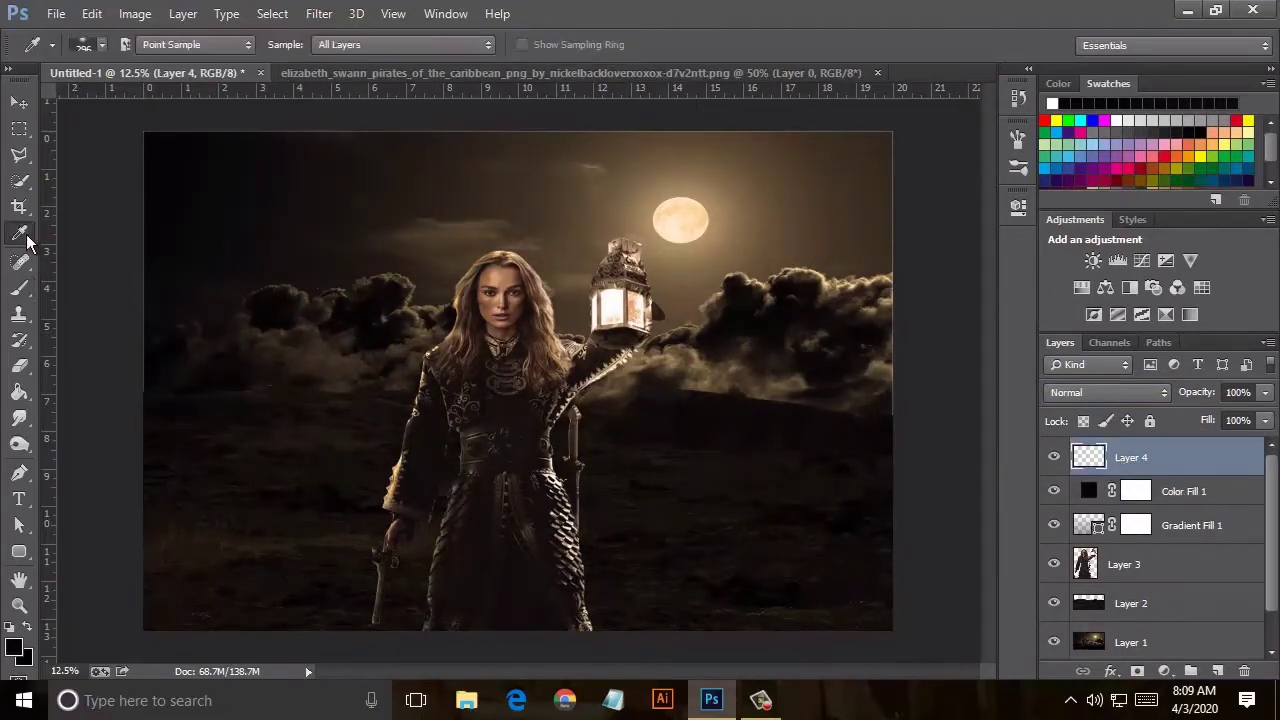
click(22, 403)
click(80, 389)
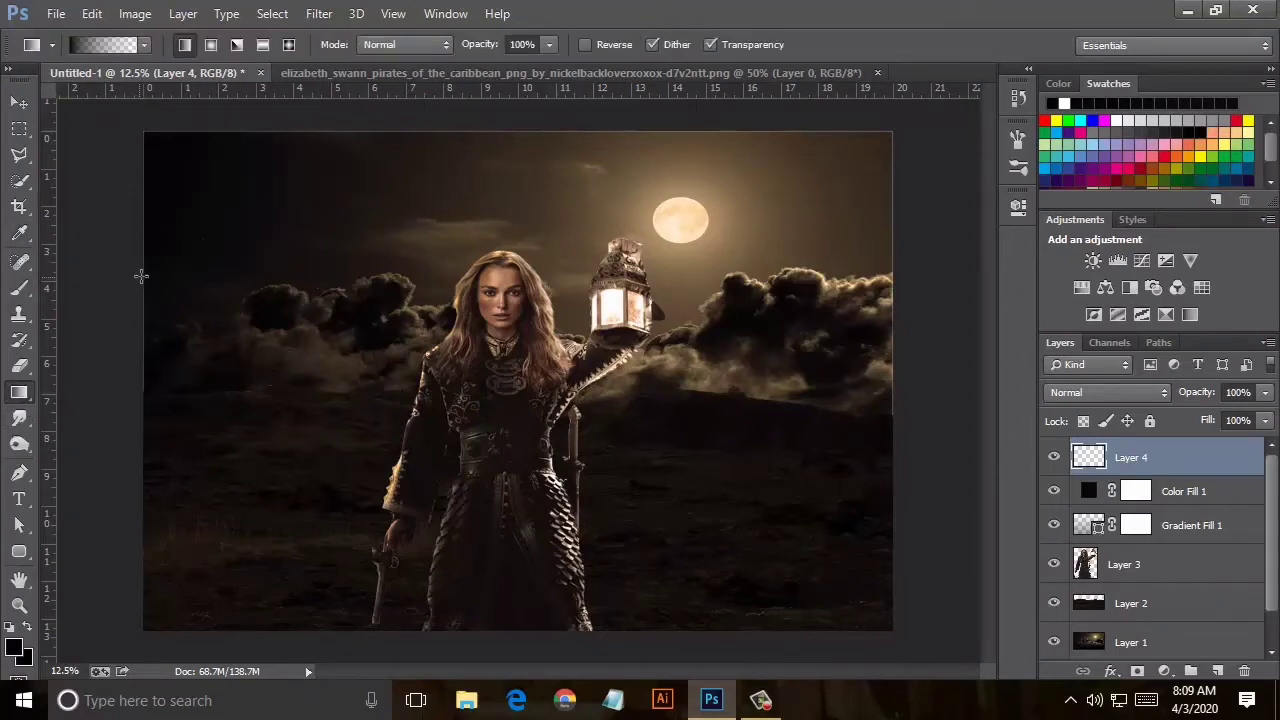
drag(131, 428, 368, 417)
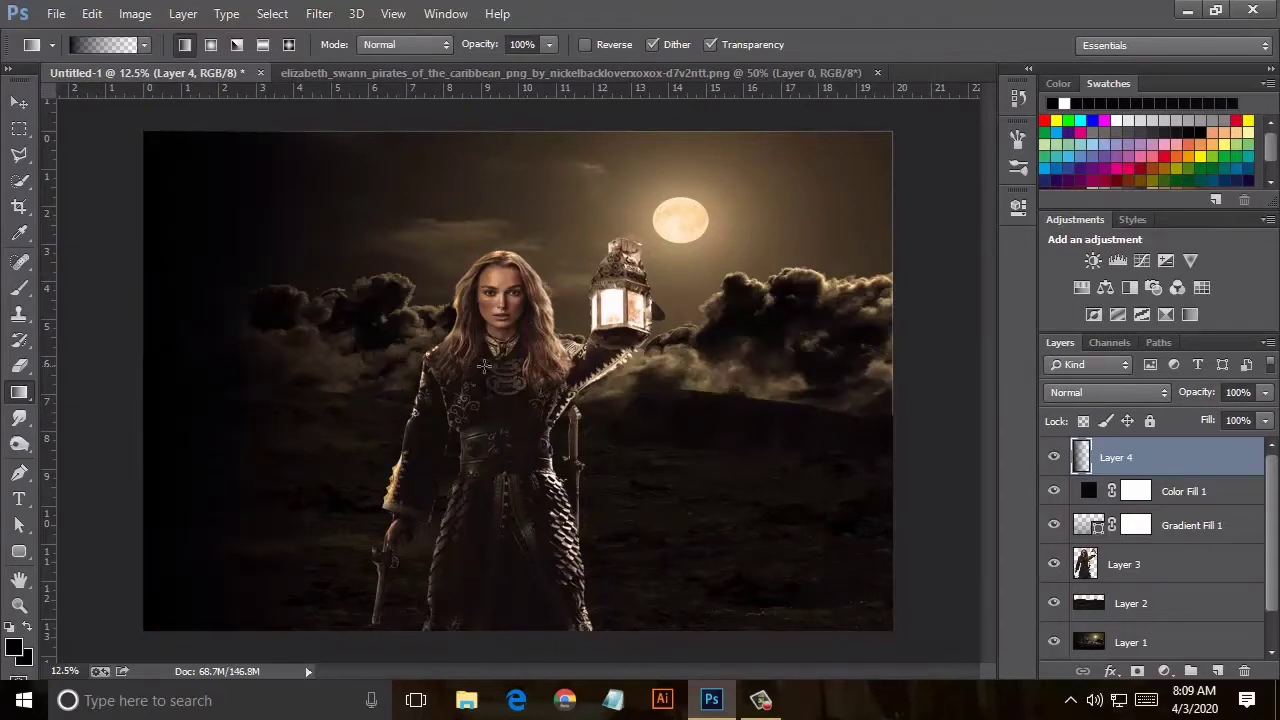
drag(130, 377, 463, 375)
mouse_move(1264, 421)
mouse_down()
mouse_move(1225, 449)
mouse_move(1212, 440)
mouse_up()
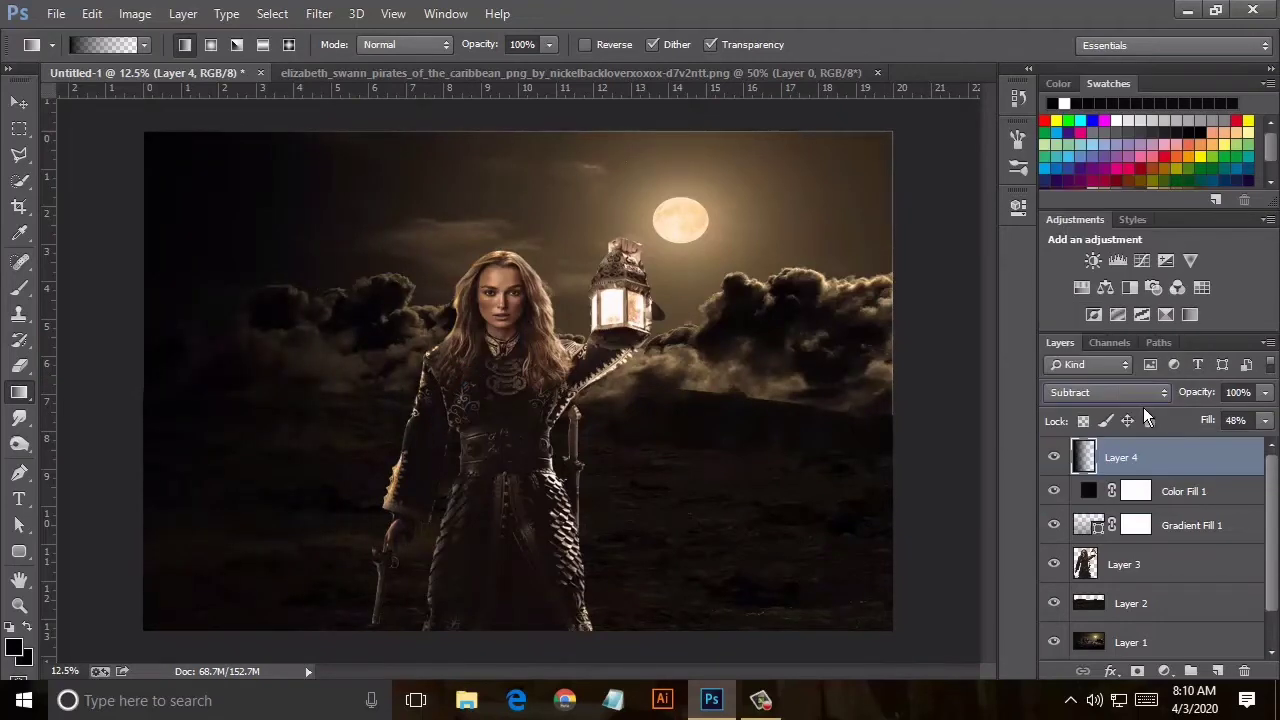
Add Layer 5 and draw a fading dark gradient over the left side.
scroll(1117, 390, down, 19)
scroll(1117, 390, down, 1)
scroll(1118, 390, down, 2)
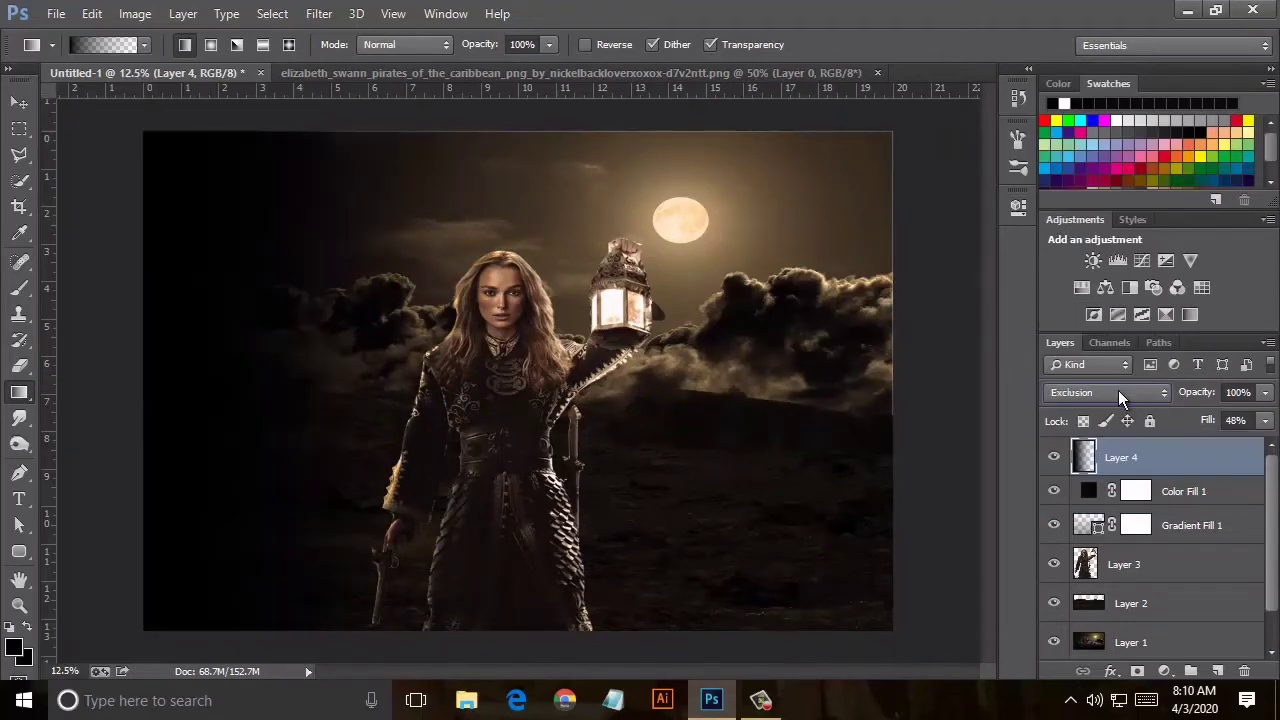
scroll(1118, 390, down, 1)
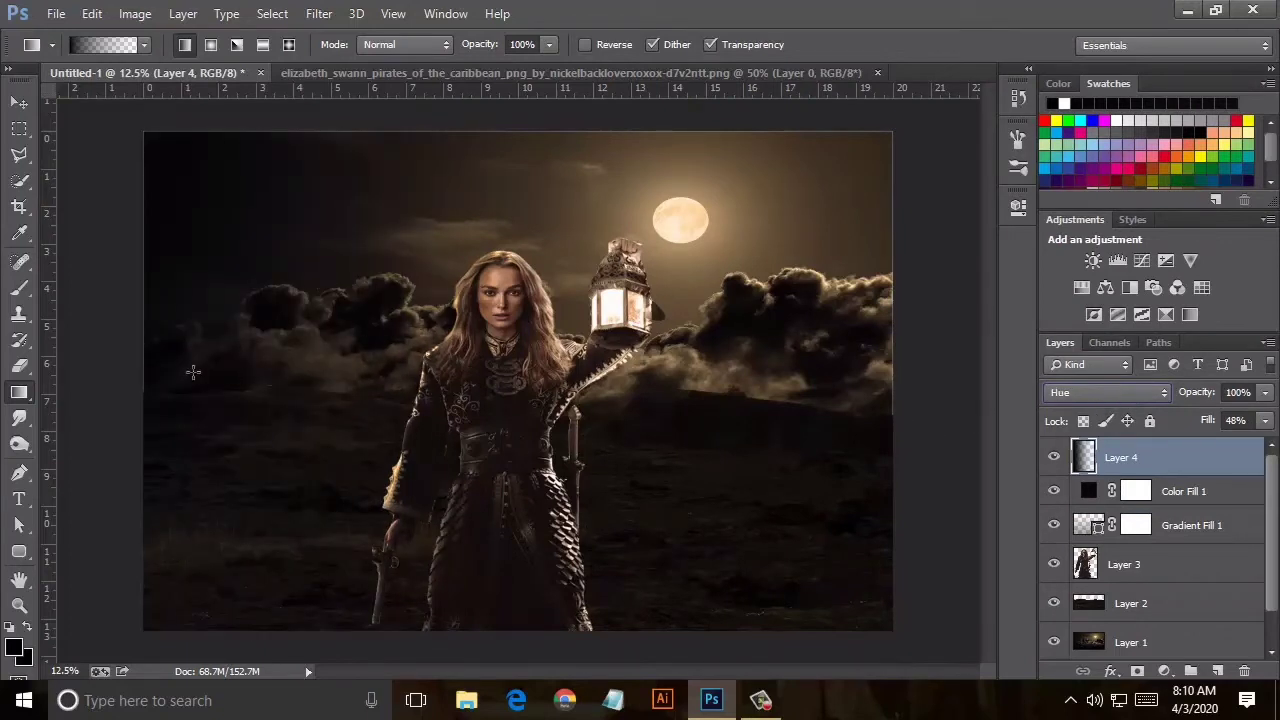
click(1217, 671)
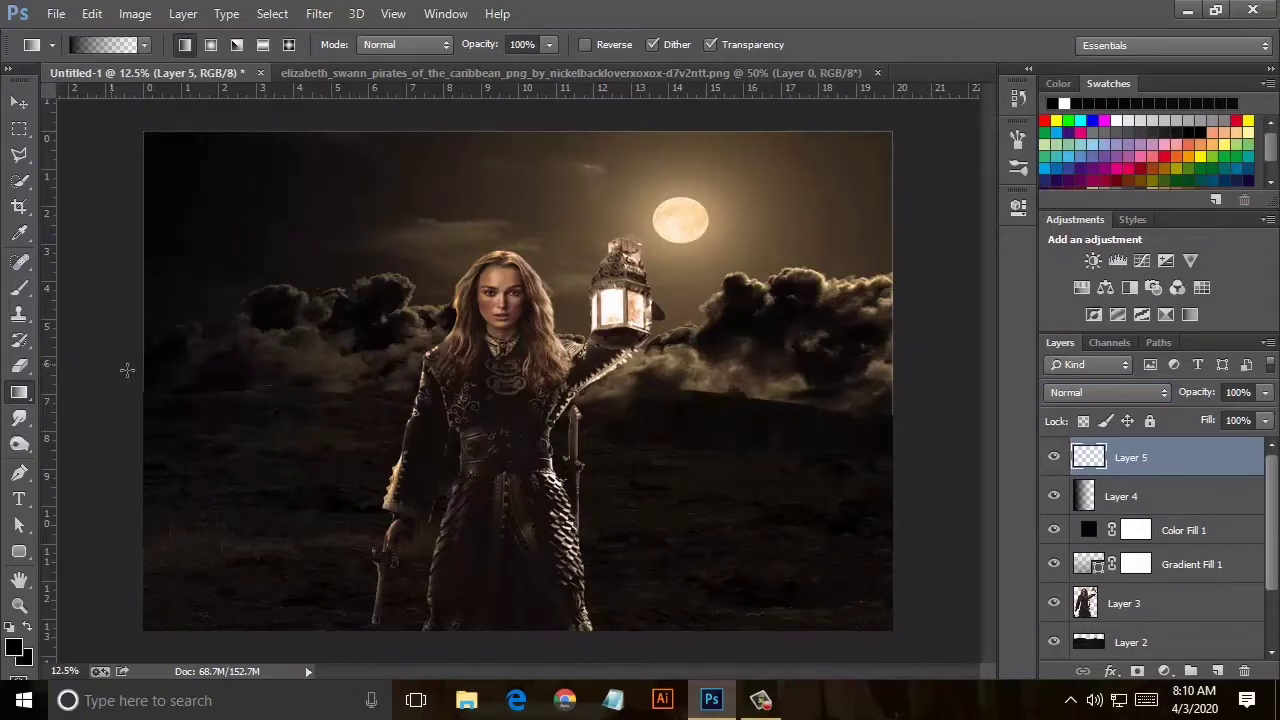
drag(127, 370, 521, 398)
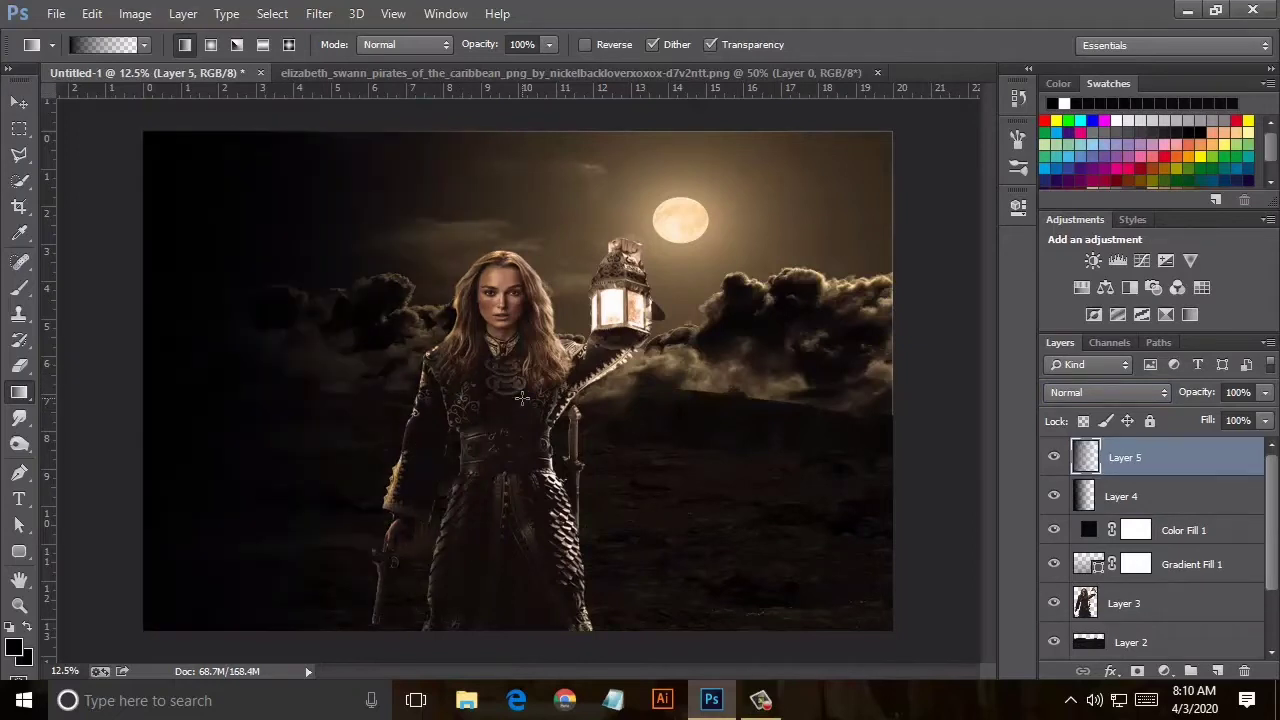
Set Layer 5's blend mode to Difference.
click(1124, 398)
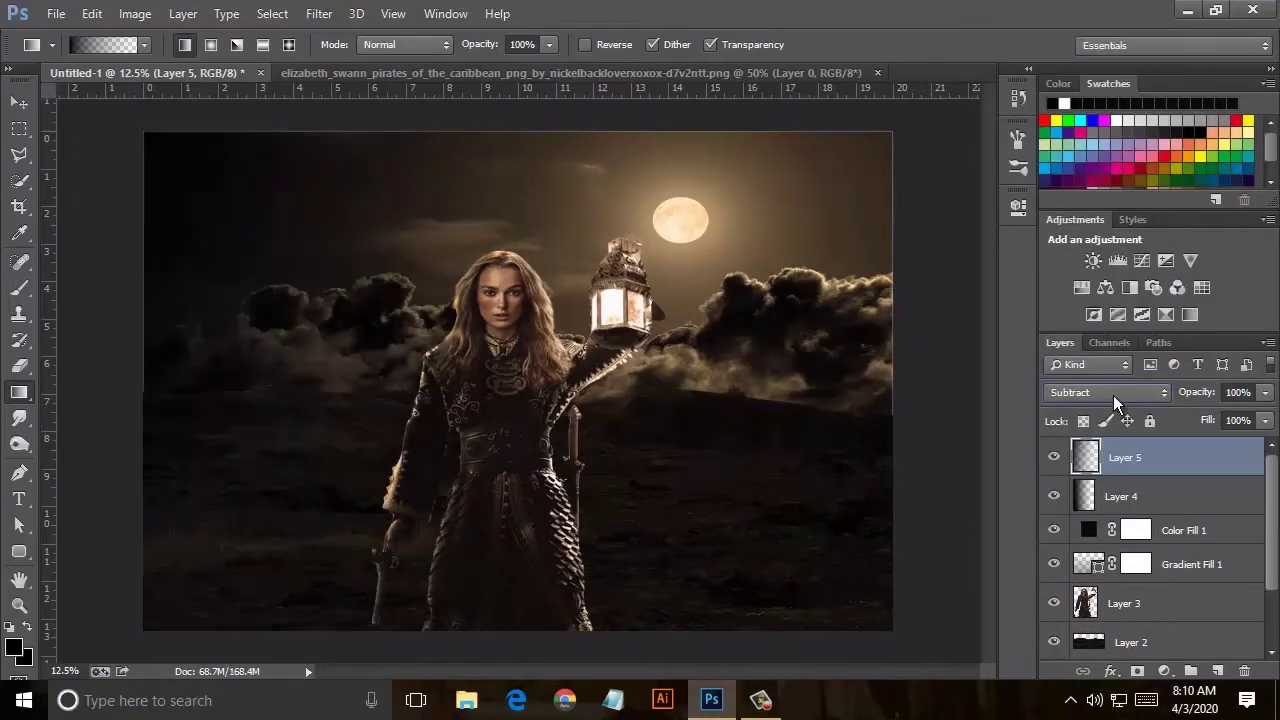
scroll(1111, 393, down, 1)
scroll(1111, 393, down, 1)
scroll(1111, 393, down, 1)
scroll(1111, 393, down, 1)
scroll(1111, 393, up, 2)
scroll(1111, 393, up, 2)
scroll(1111, 392, up, 2)
Free Transform Layer 5 narrower toward the left, about 88.74% width, and apply.
key(v)
drag(892, 381, 496, 386)
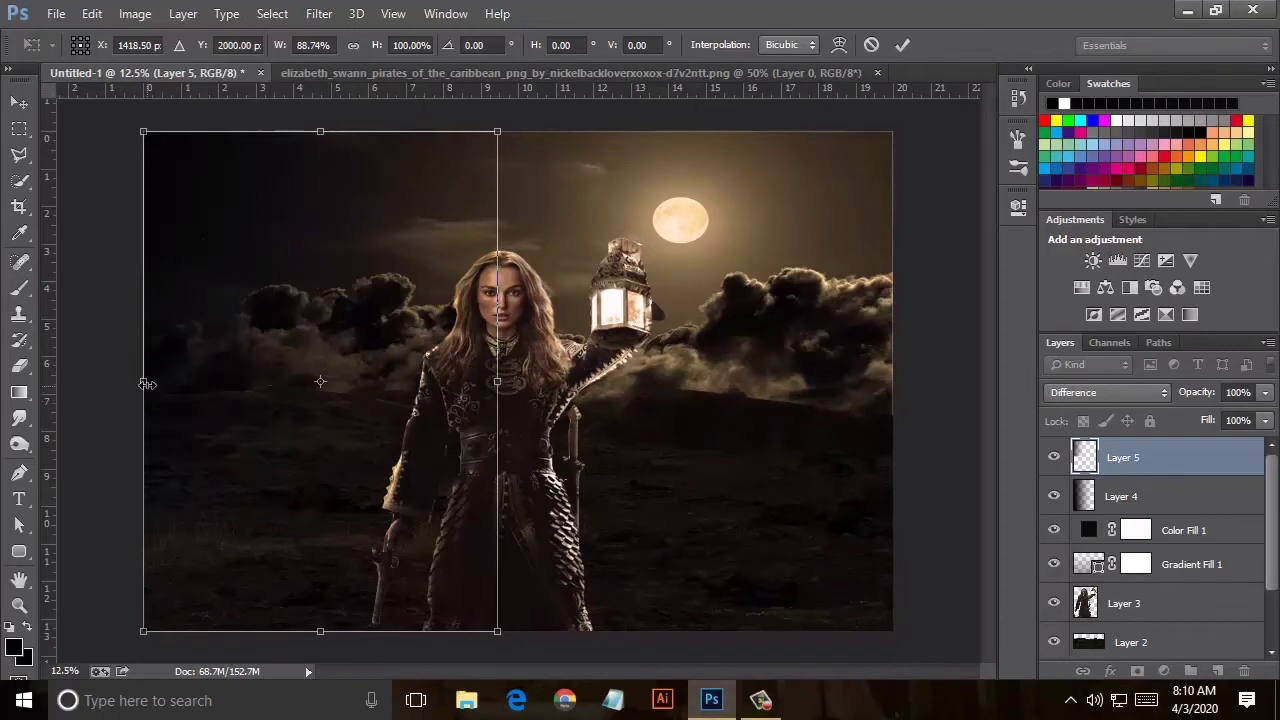
click(19, 102)
click(541, 278)
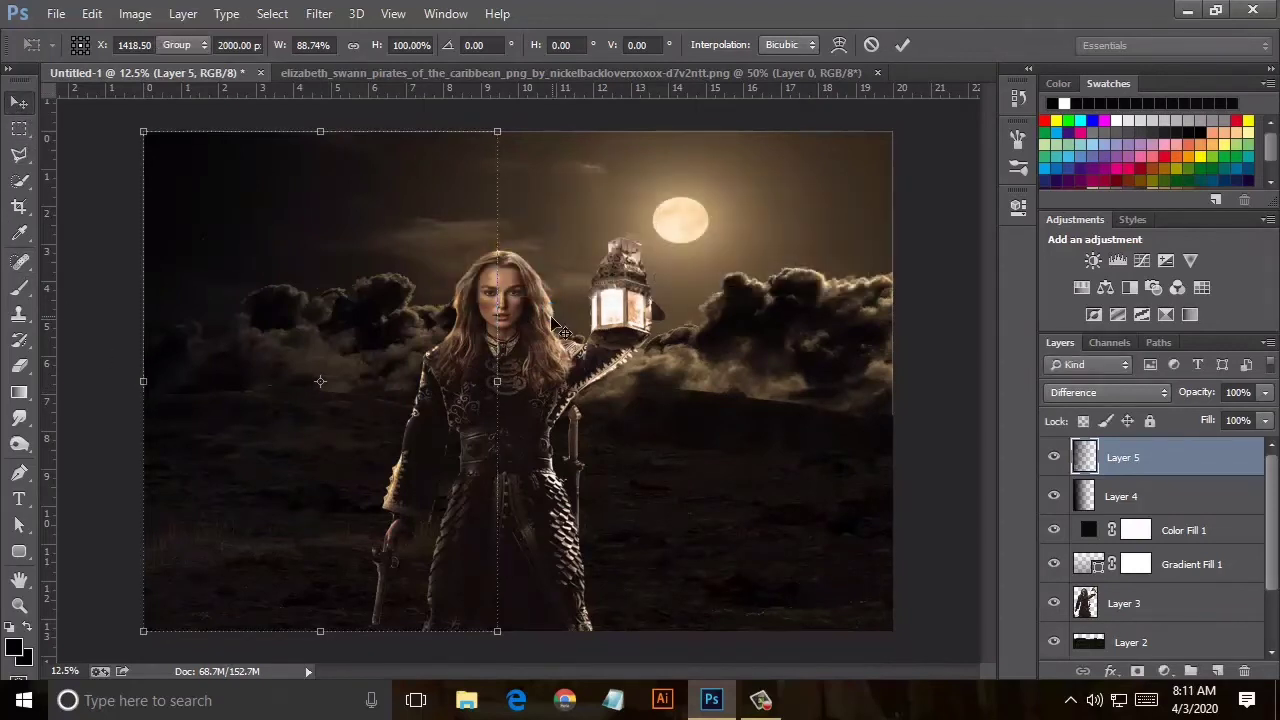
Add Layer 6 with a dark gradient from the left edge at 60% fill.
click(1217, 671)
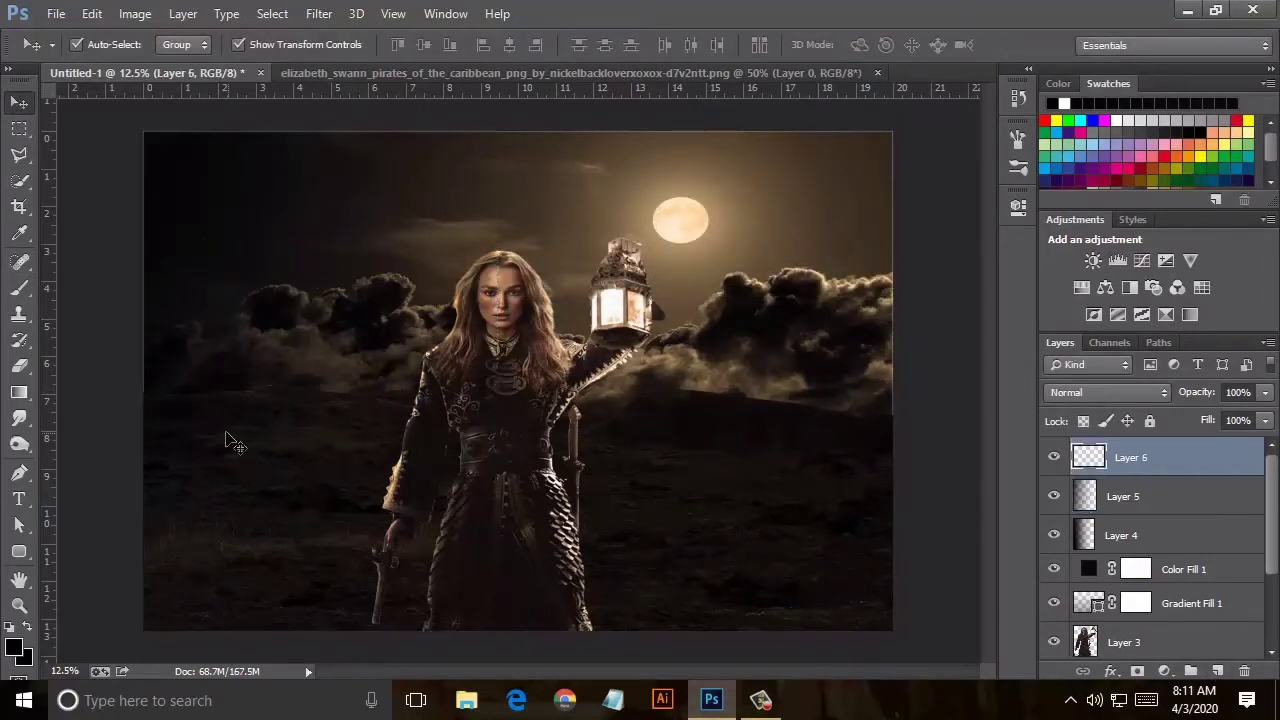
click(19, 392)
drag(144, 378, 509, 386)
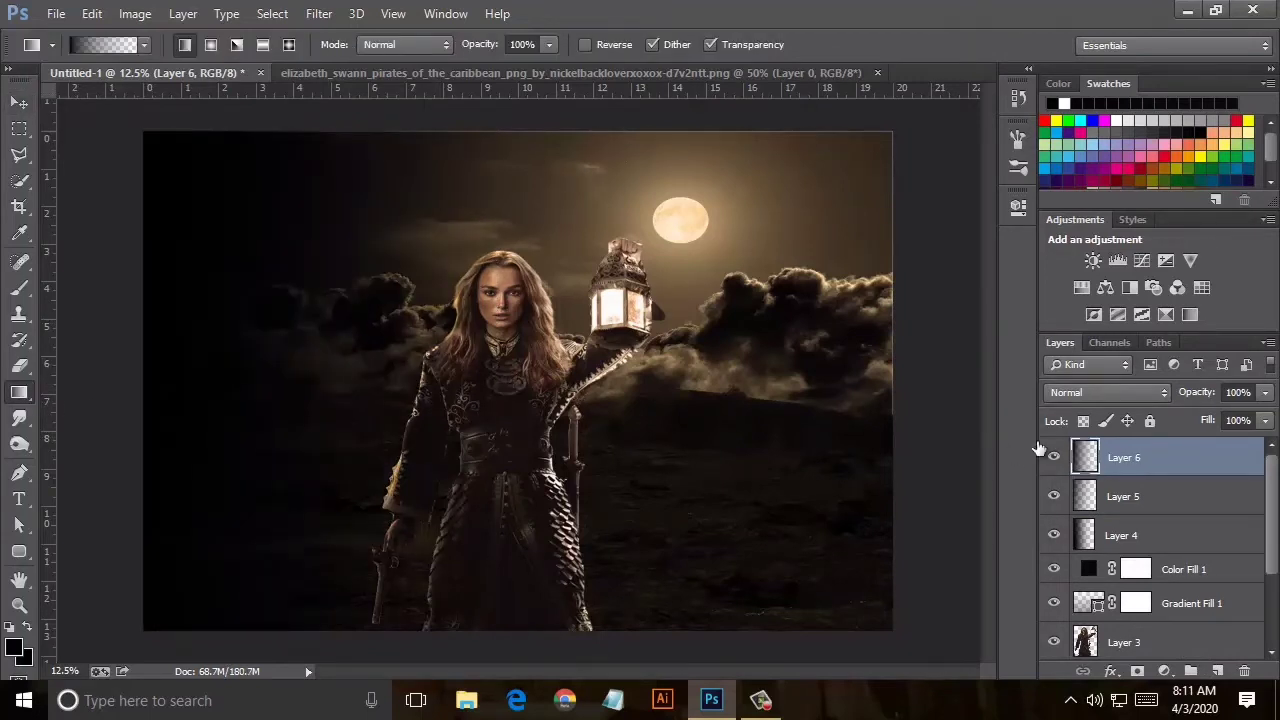
click(1265, 420)
drag(1241, 443, 1224, 444)
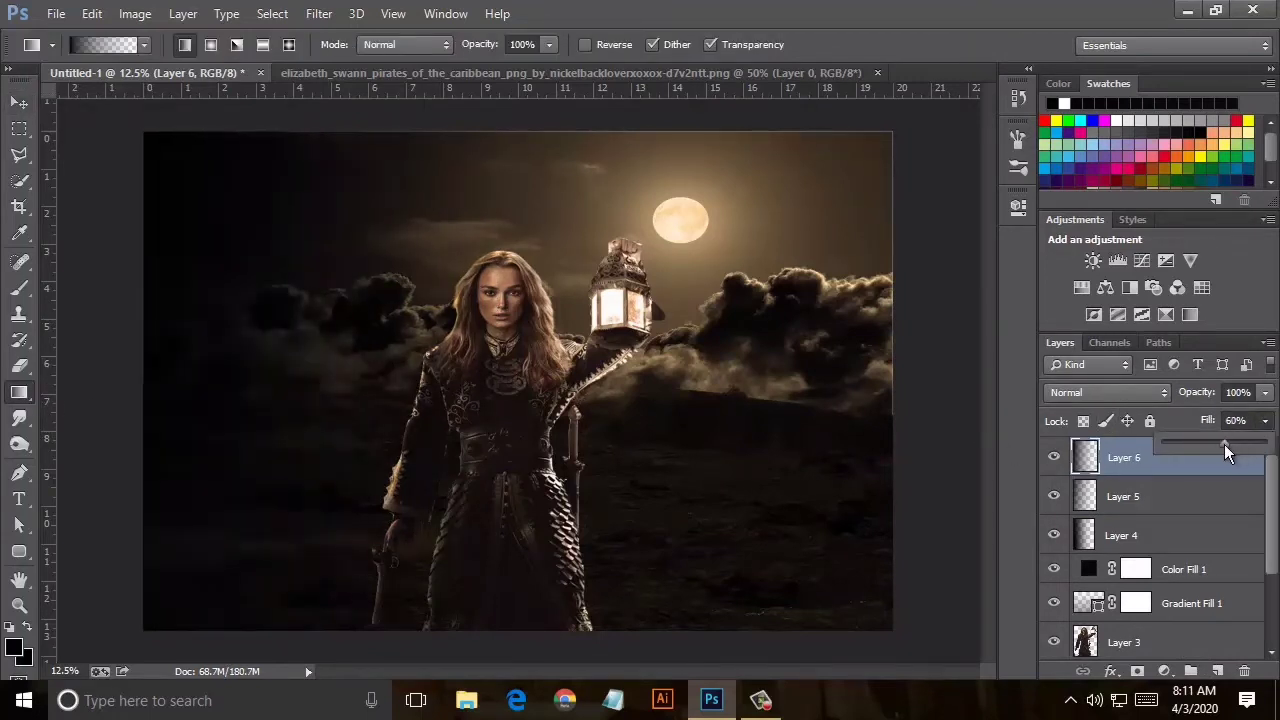
Free Transform Layer 6 into a strip over the left side and apply.
key(ctrl+t)
mouse_move(144, 381)
mouse_down()
mouse_move(543, 400)
mouse_move(286, 386)
mouse_up()
drag(466, 434, 318, 434)
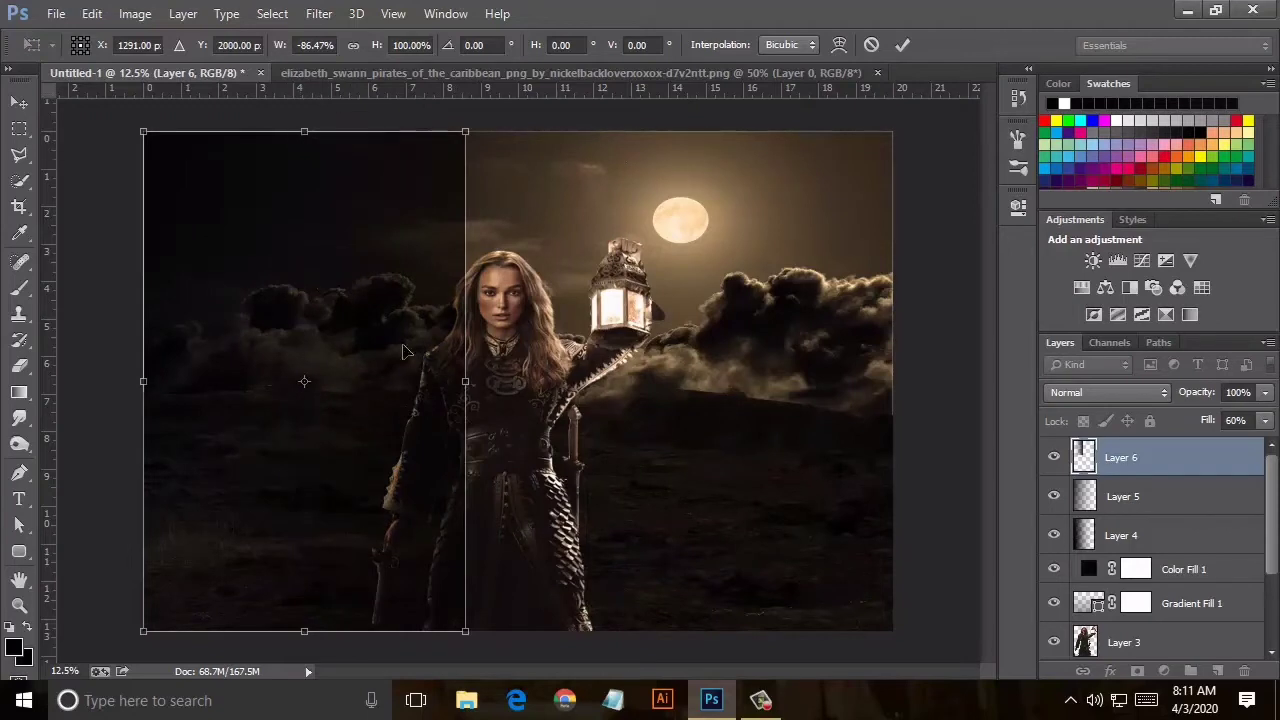
drag(466, 384, 489, 387)
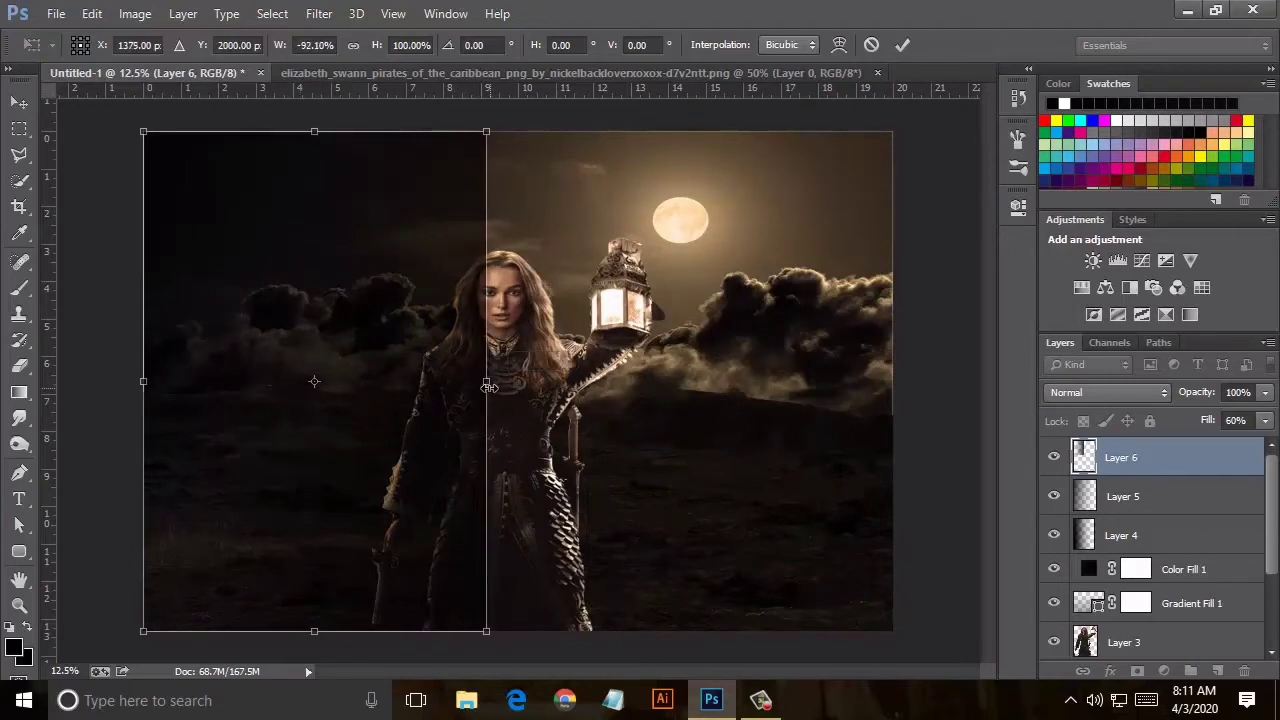
click(19, 103)
click(531, 284)
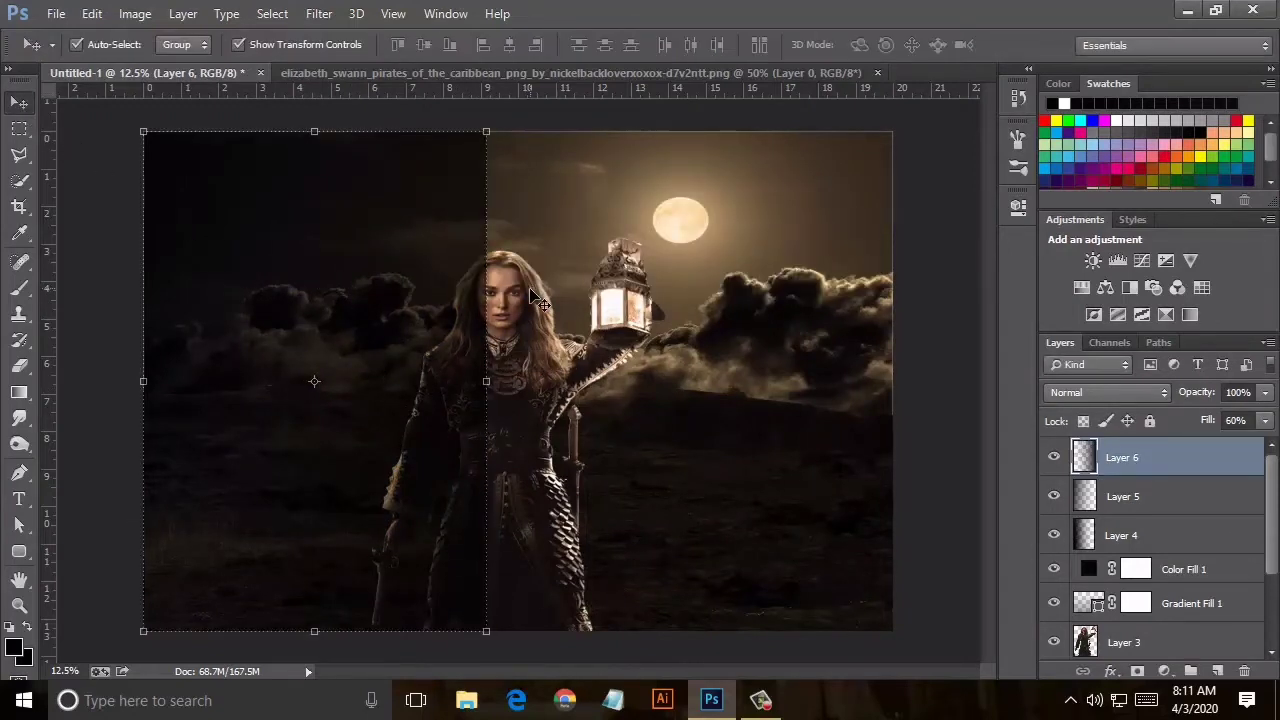
Erase Layer 6's darkening over the woman's face and body with a soft 1842 px eraser.
click(18, 366)
click(103, 46)
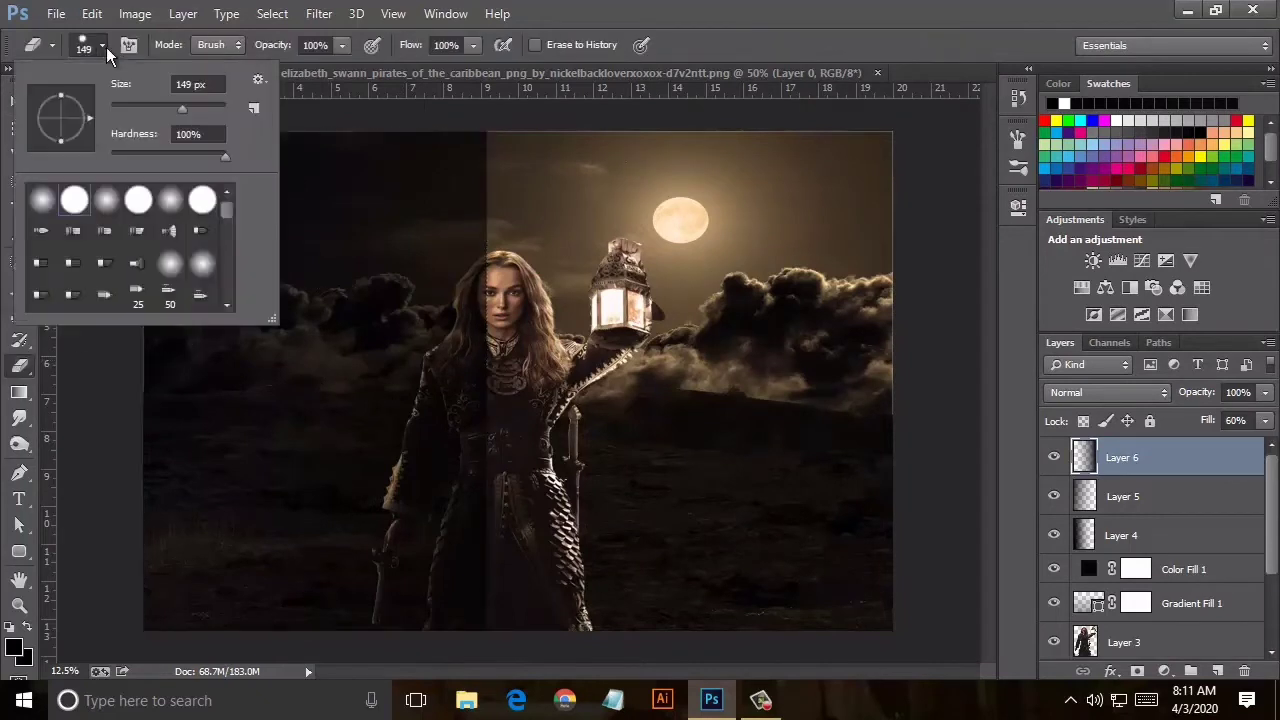
drag(182, 108, 215, 108)
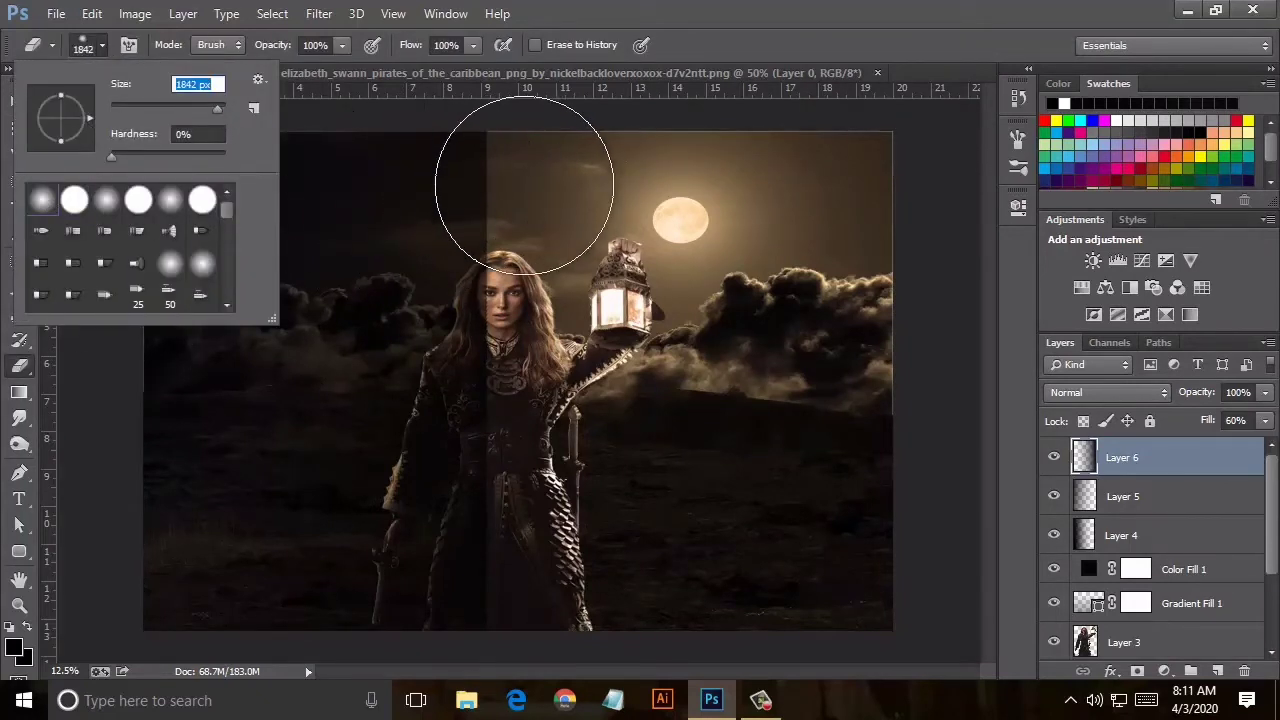
click(515, 190)
mouse_move(522, 305)
mouse_down()
mouse_move(543, 563)
mouse_move(551, 457)
mouse_move(514, 606)
mouse_up()
Widen Layer 6 to about 106% and apply the transformation.
click(20, 106)
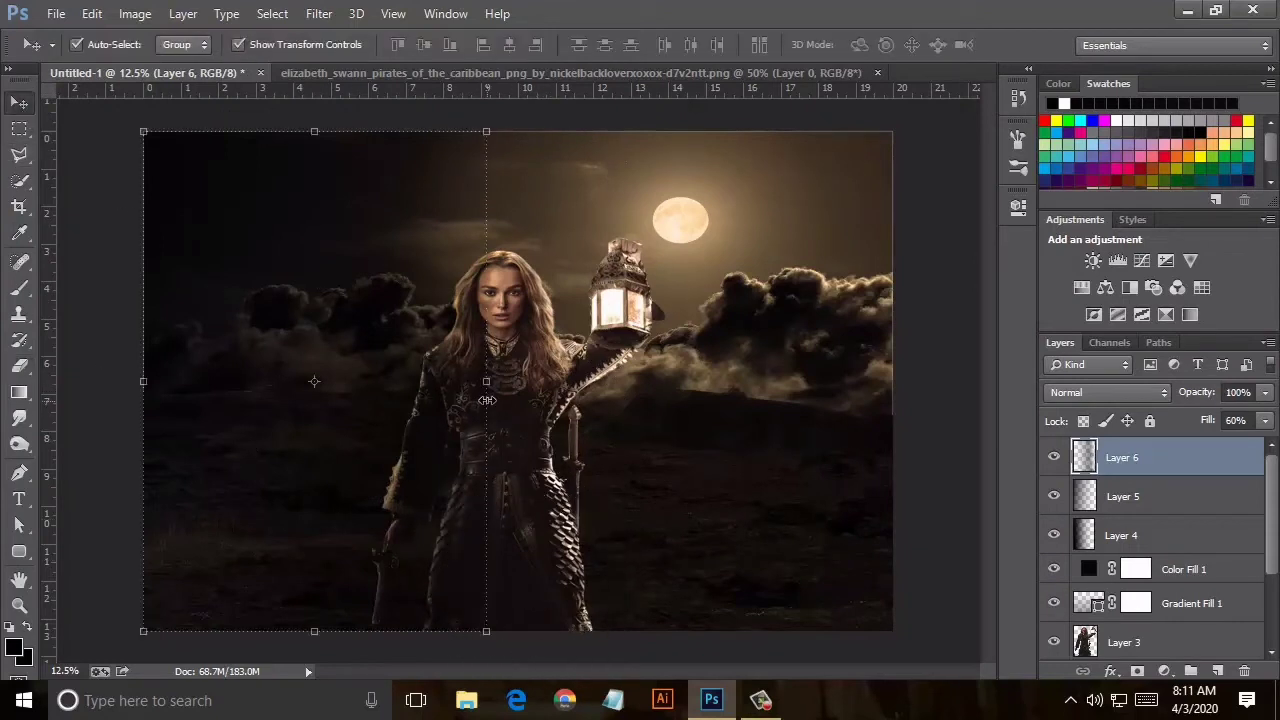
drag(486, 400, 507, 388)
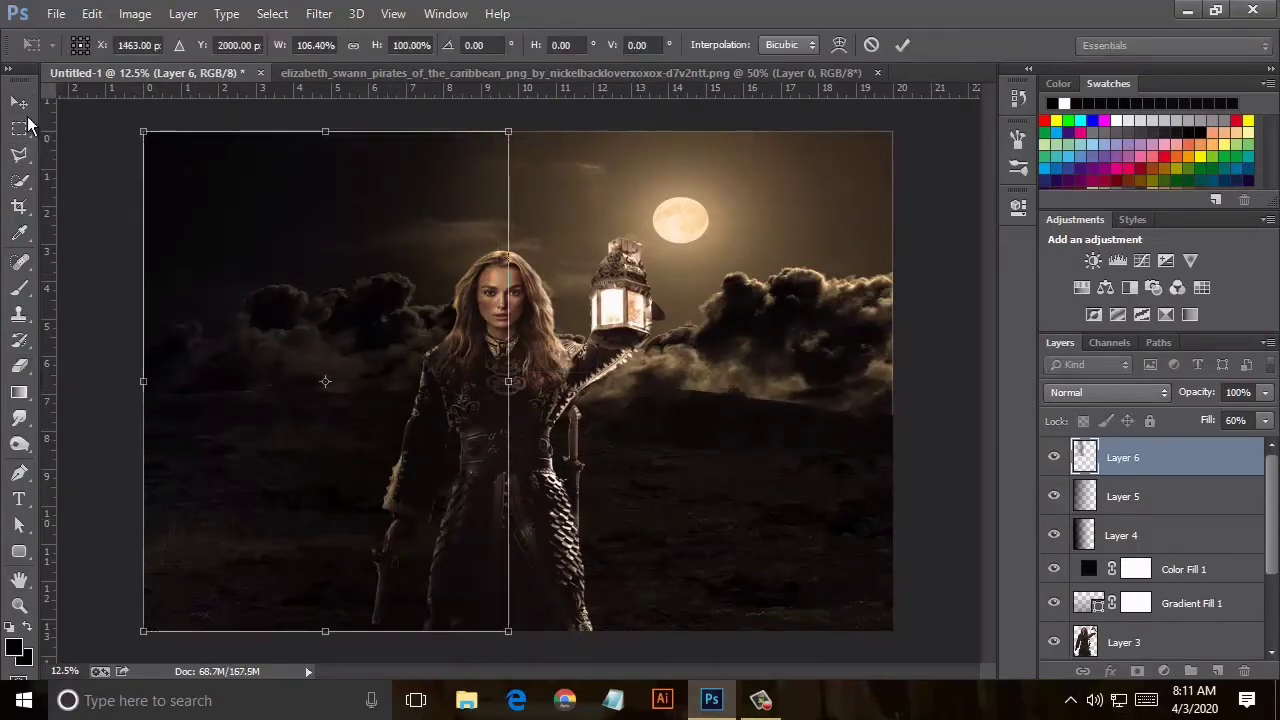
click(20, 104)
click(562, 277)
Apply a Box Blur with radius 8 to Layer 6.
click(318, 13)
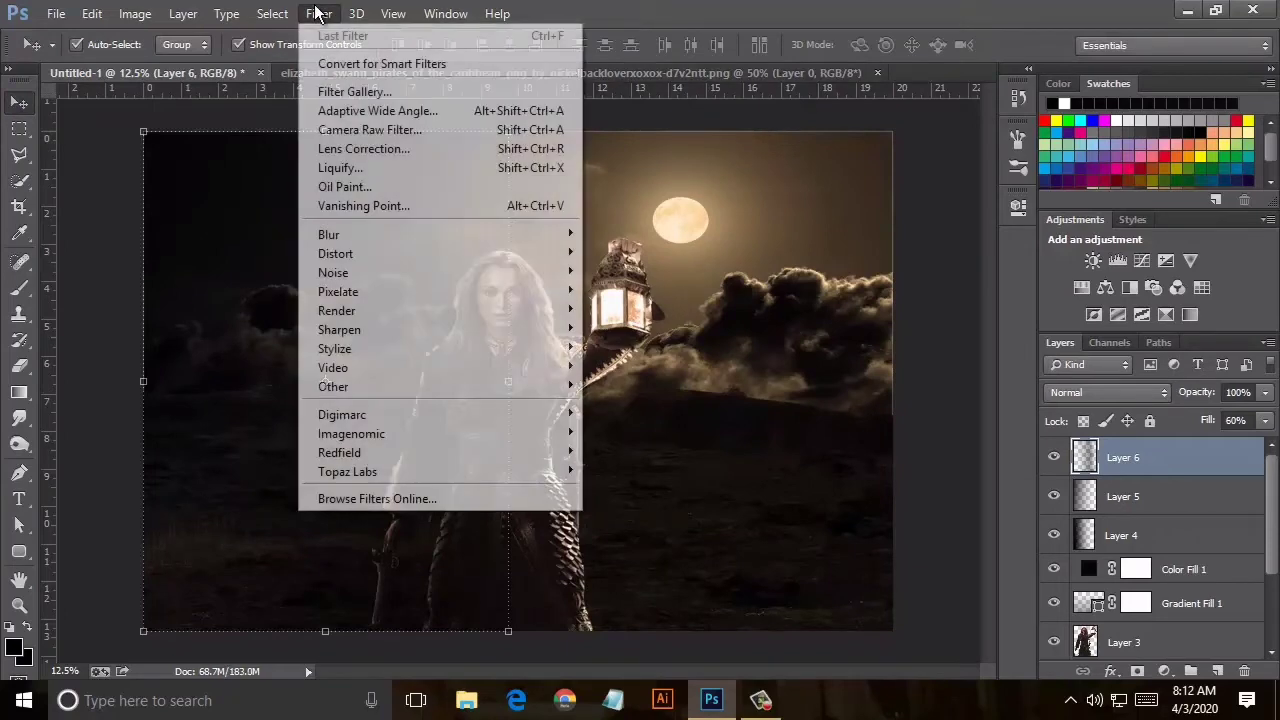
mouse_move(329, 234)
click(649, 358)
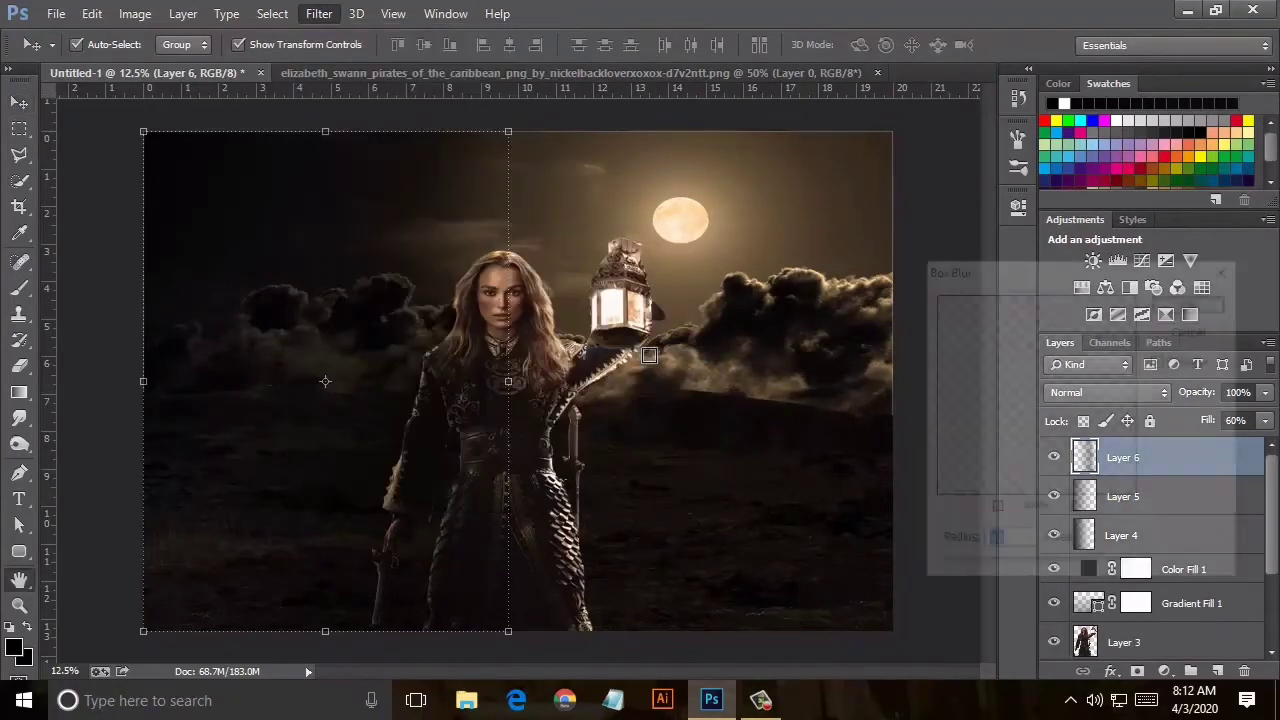
drag(959, 566, 951, 566)
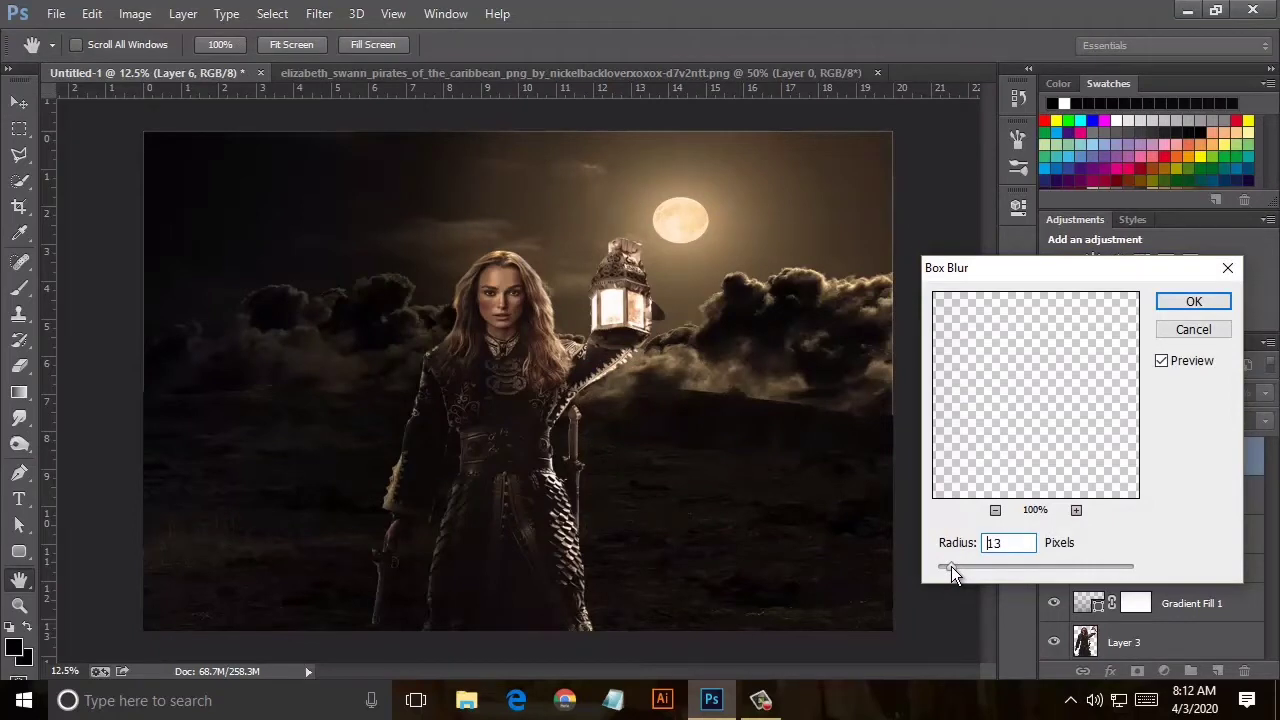
drag(951, 566, 946, 566)
click(1189, 329)
Zoom in to inspect the blurred gradient, then zoom back out to the whole image.
key(v)
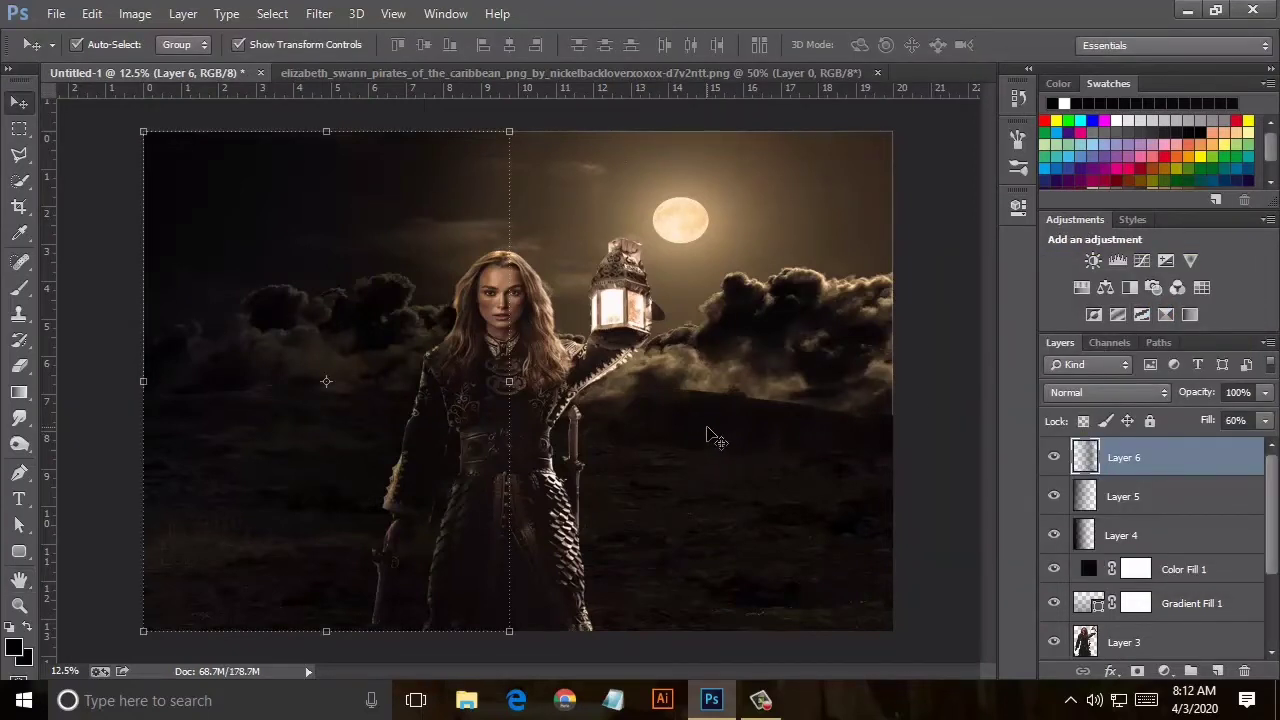
key(ctrl+plus)
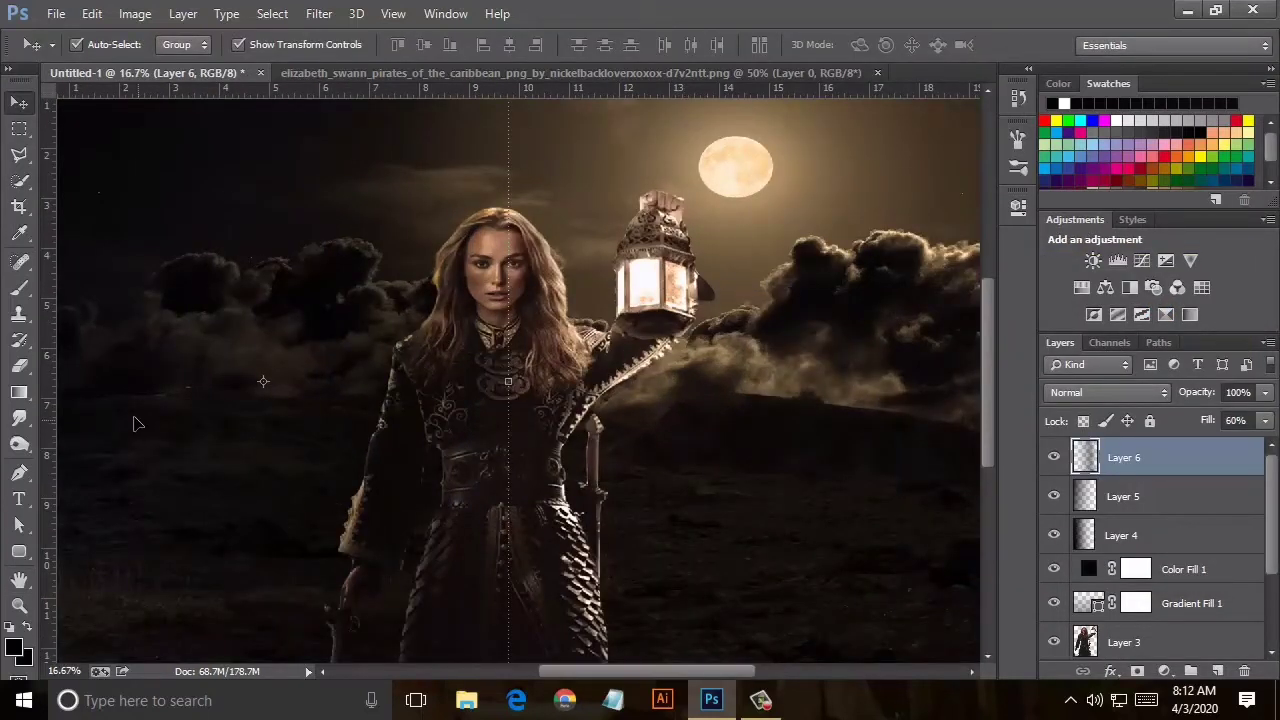
key(e)
scroll(514, 386, up, 3)
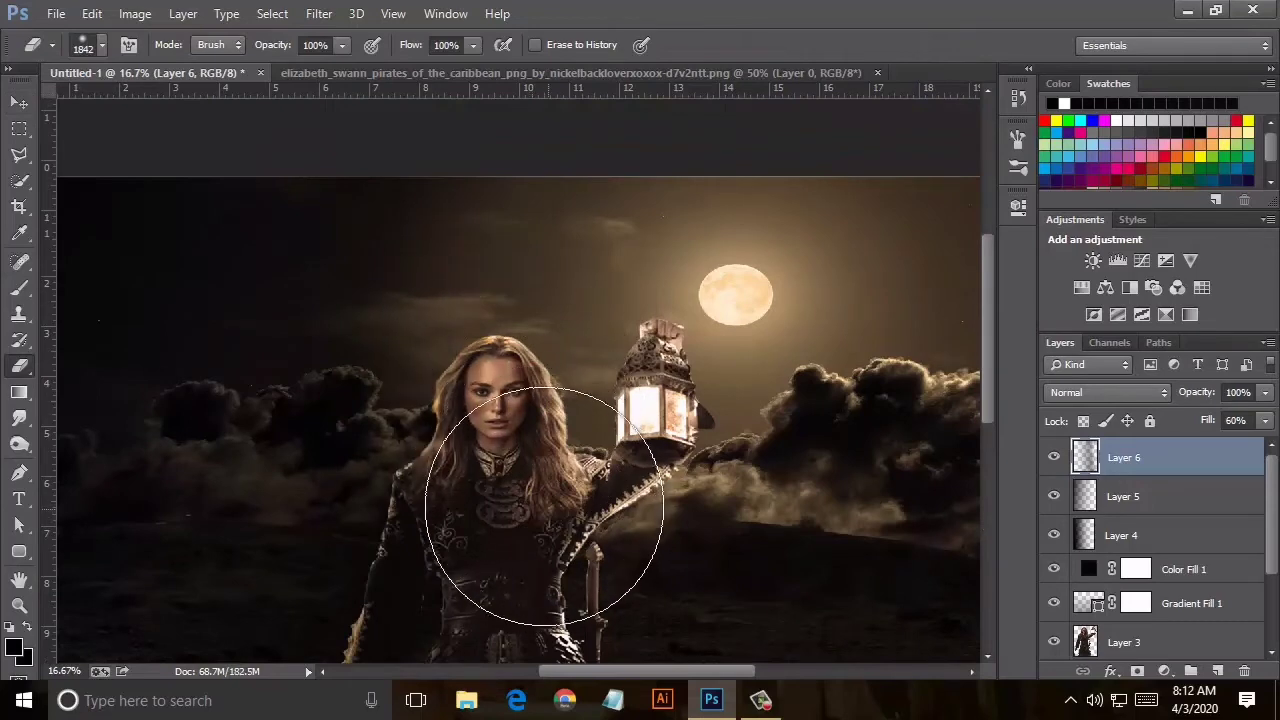
scroll(544, 506, down, 5)
key(ctrl+minus)
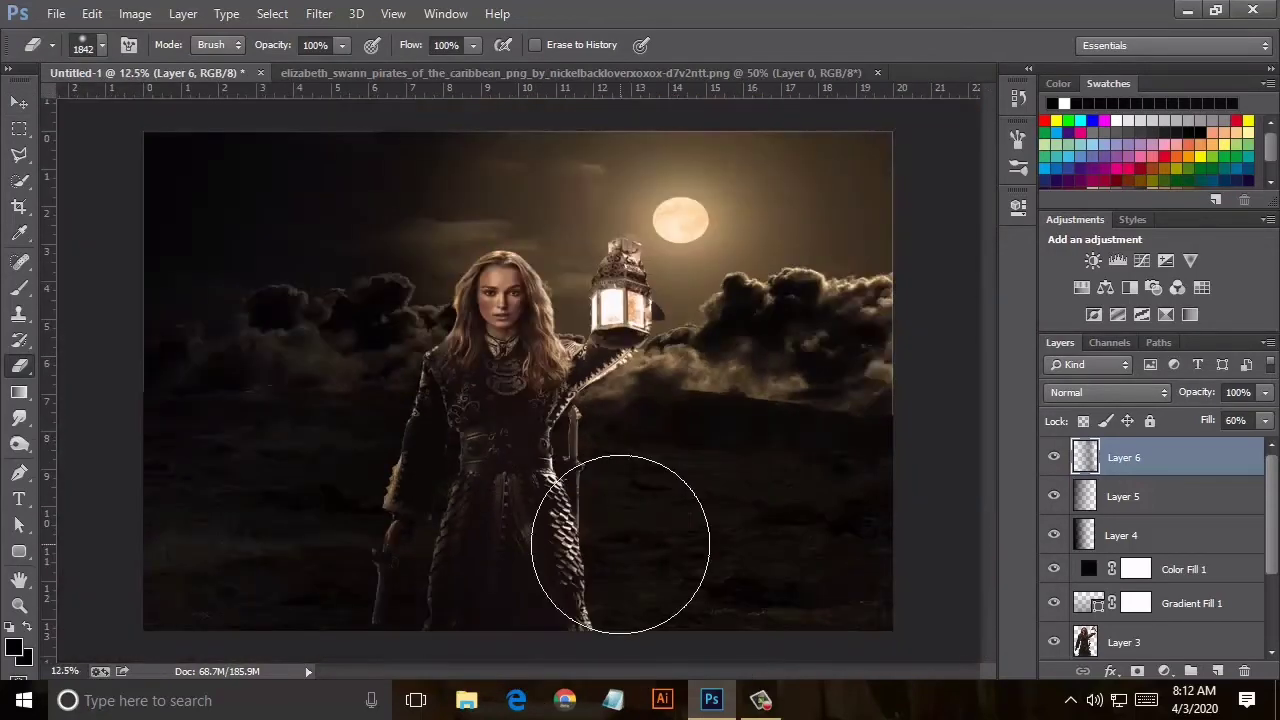
scroll(1130, 555, down, 2)
Dodge the dark hills on Layer 2 with a 507 px Midtones brush at 67% exposure.
scroll(1127, 565, down, 1)
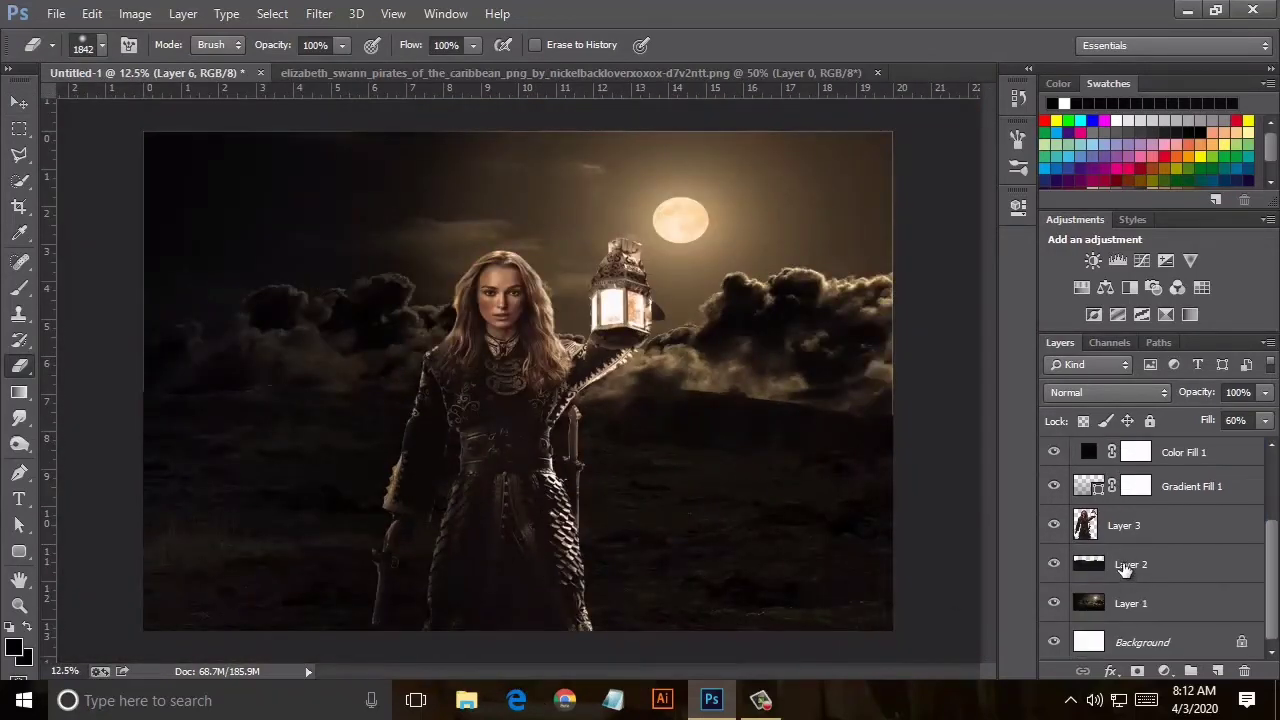
click(1127, 567)
key(o)
click(100, 45)
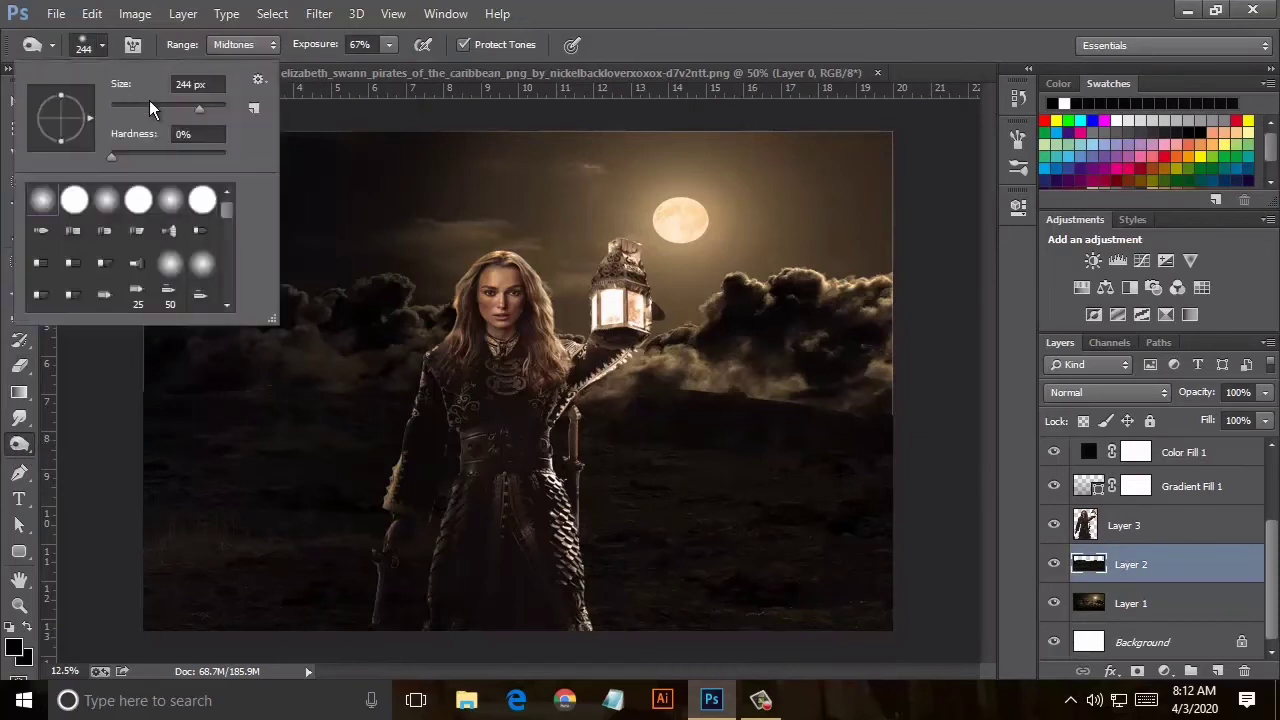
drag(156, 120, 219, 120)
key(Return)
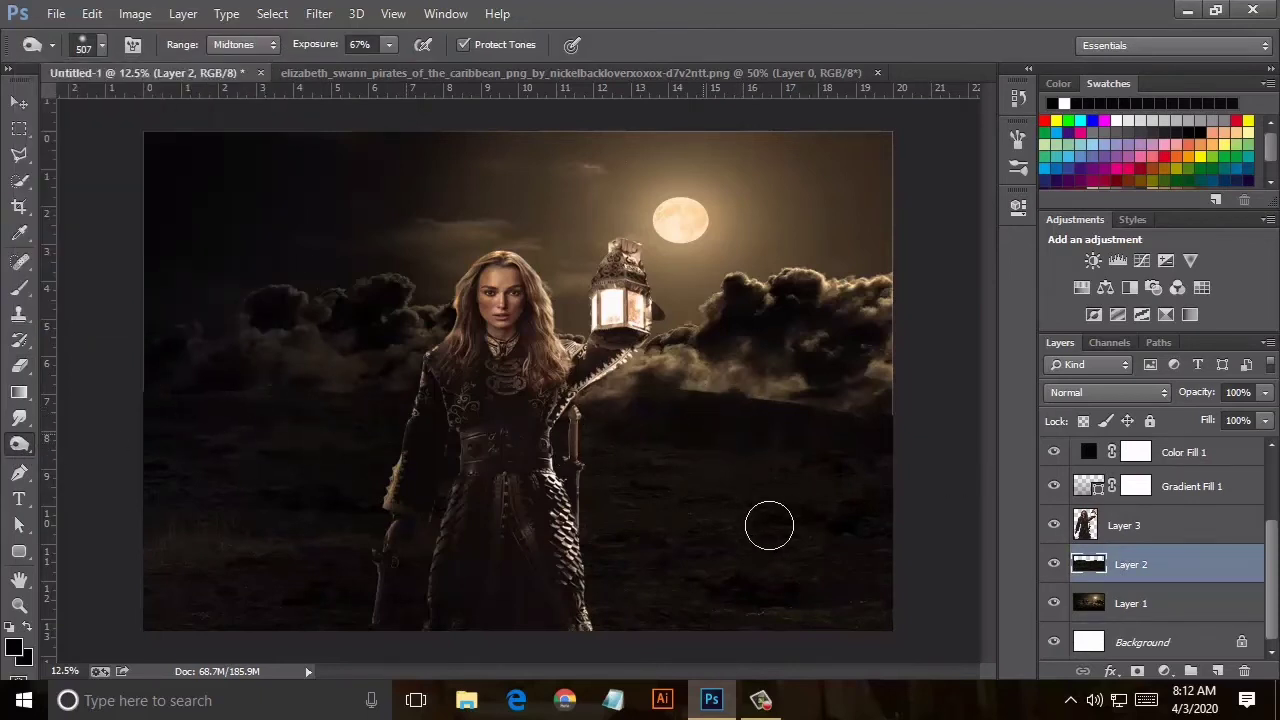
drag(177, 514, 298, 603)
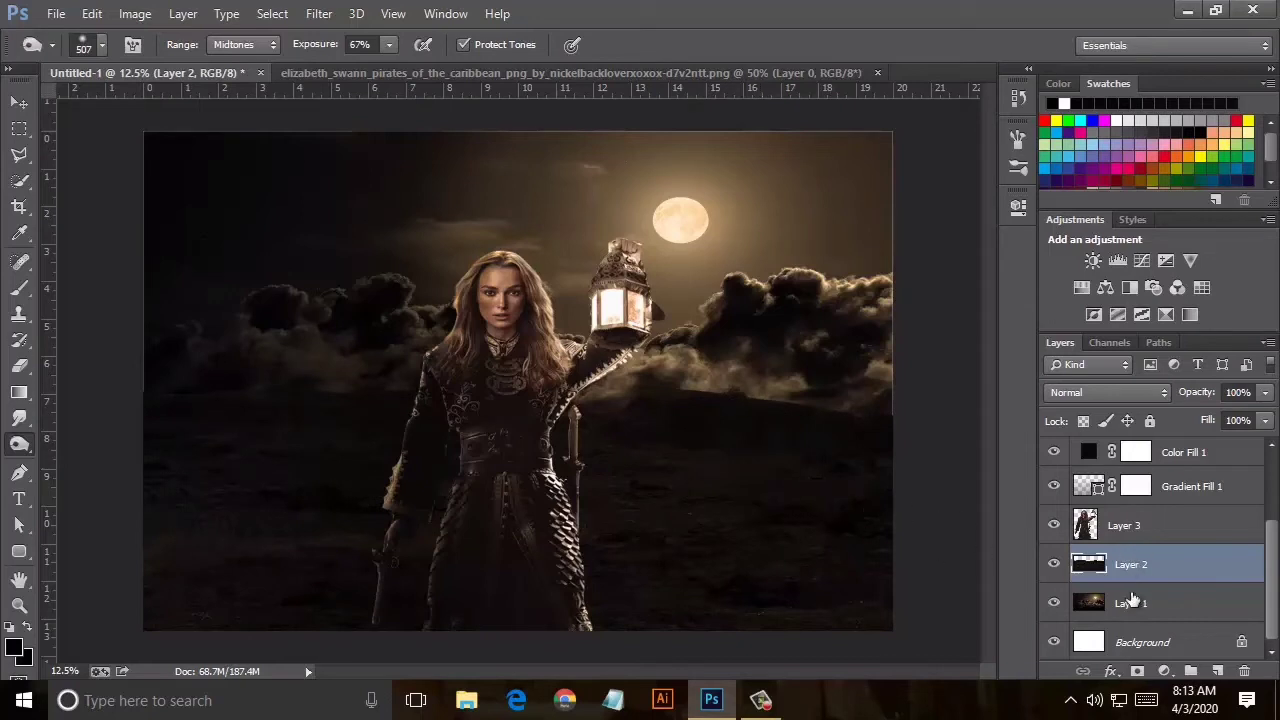
Sample the tan sky colour near the moon and add it as a Solid Color fill layer.
click(1134, 602)
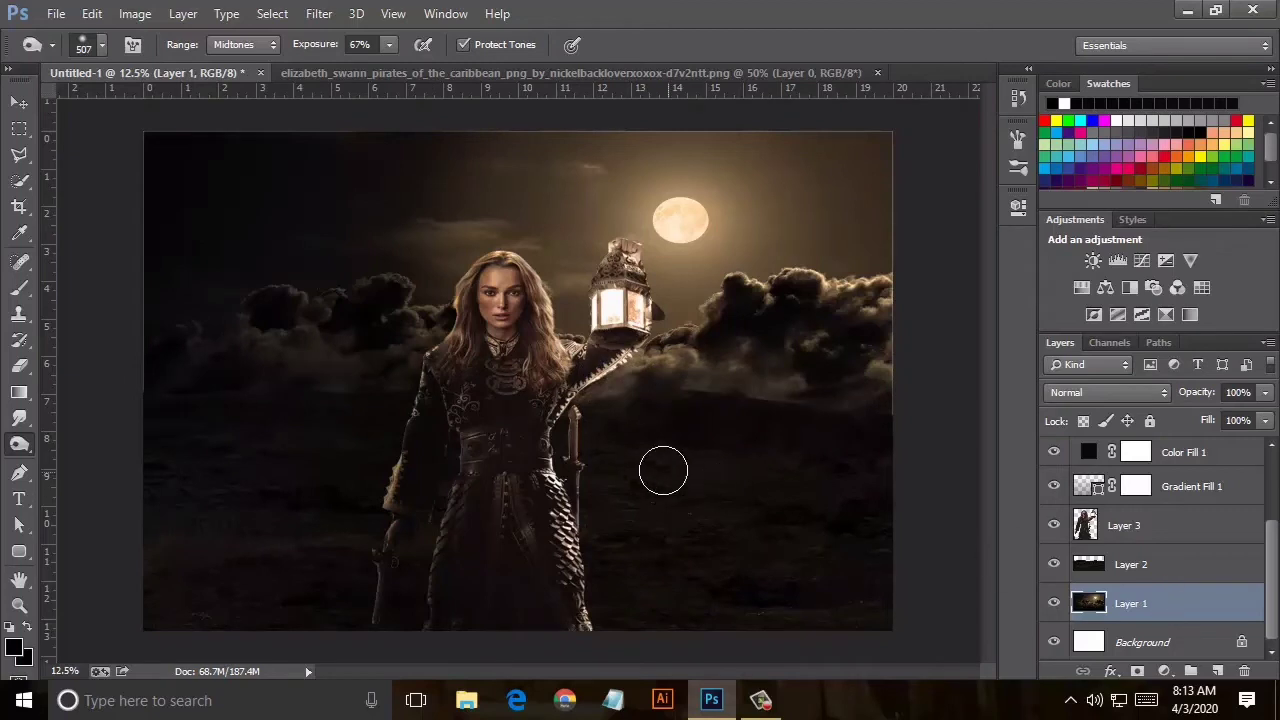
click(19, 232)
click(707, 180)
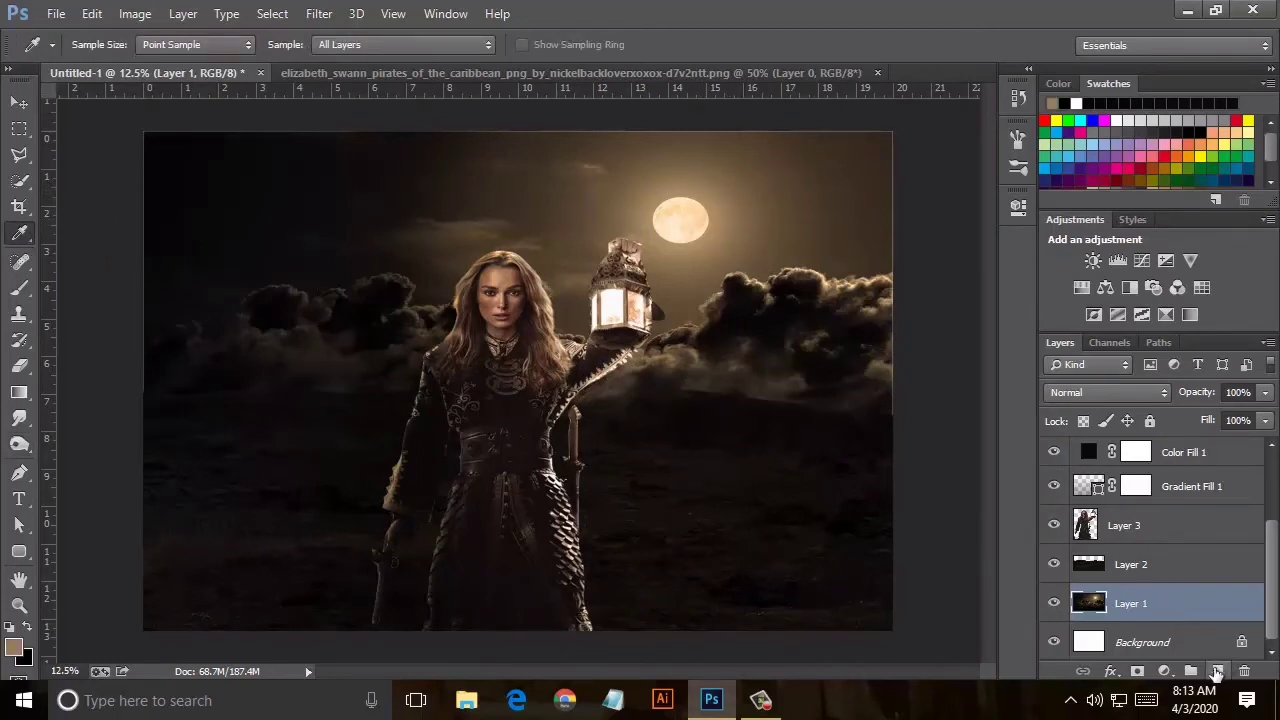
click(1217, 671)
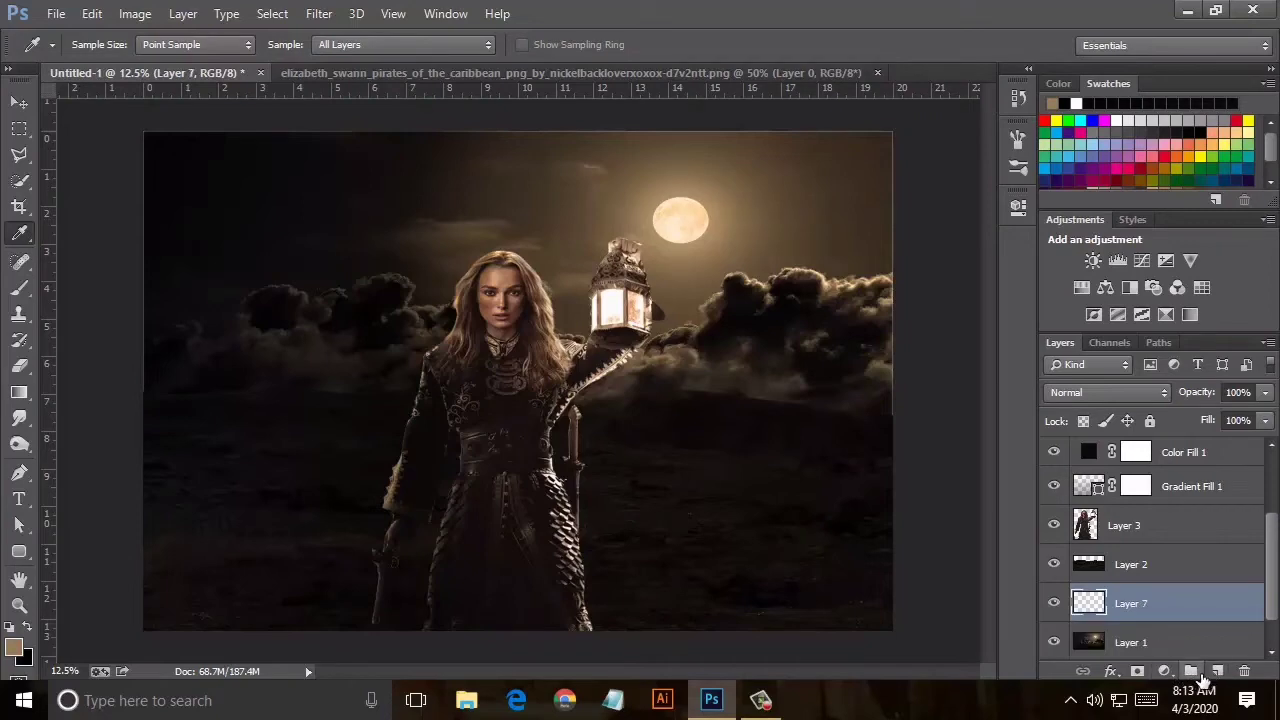
click(1164, 671)
click(1123, 242)
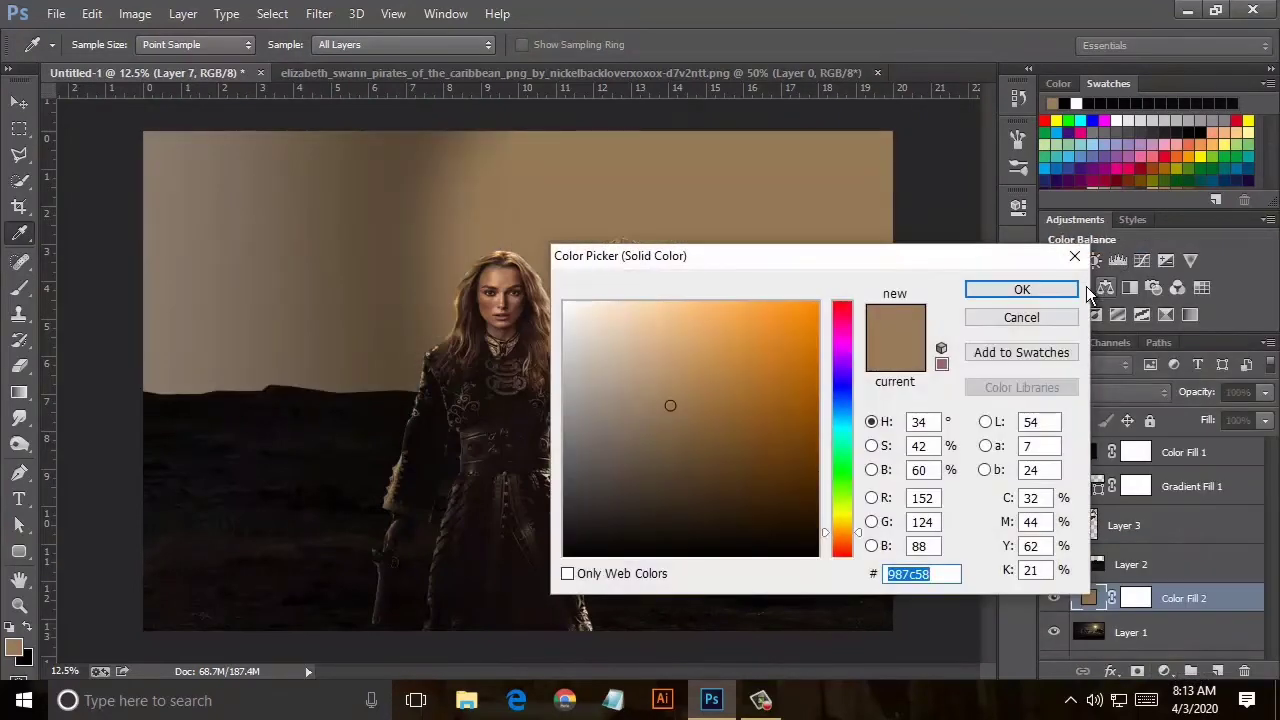
click(1030, 291)
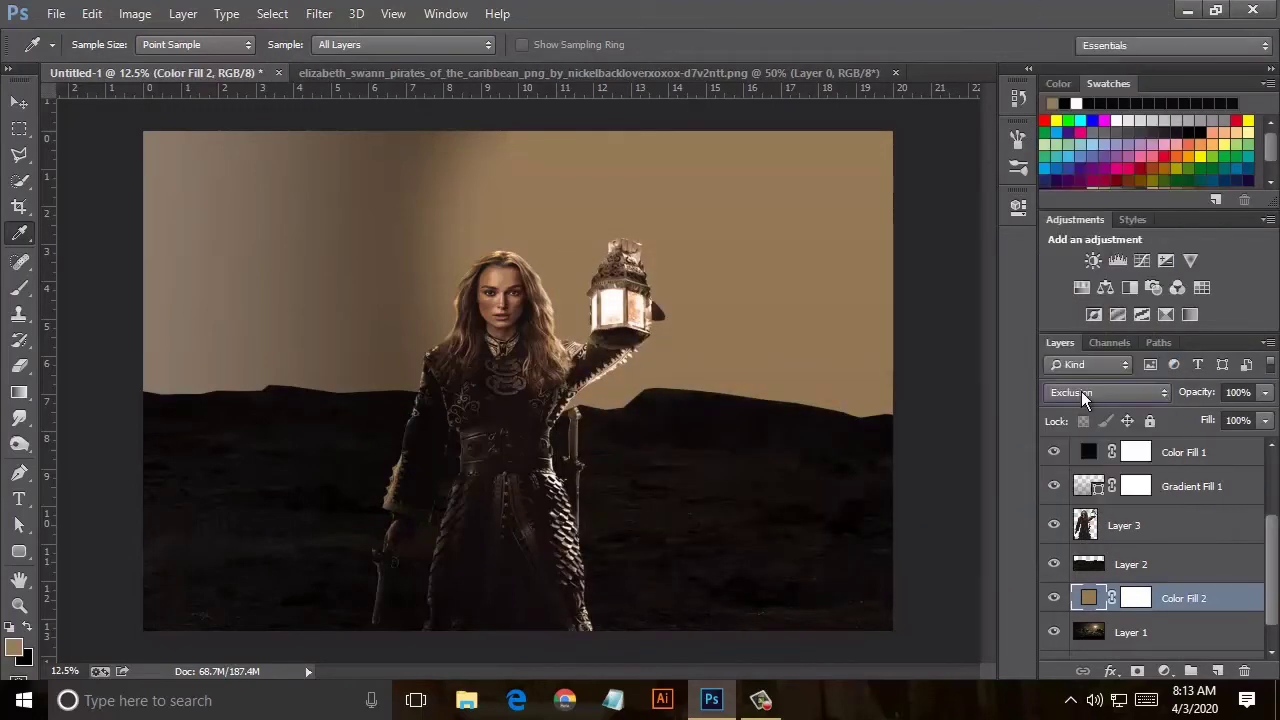
Set Color Fill 2 to Overlay blending and move it just under Gradient Fill 1.
scroll(1080, 391, down, 8)
scroll(1078, 389, down, 9)
scroll(1077, 388, down, 9)
scroll(1076, 392, up, 1)
scroll(1076, 392, down, 1)
scroll(1076, 392, up, 2)
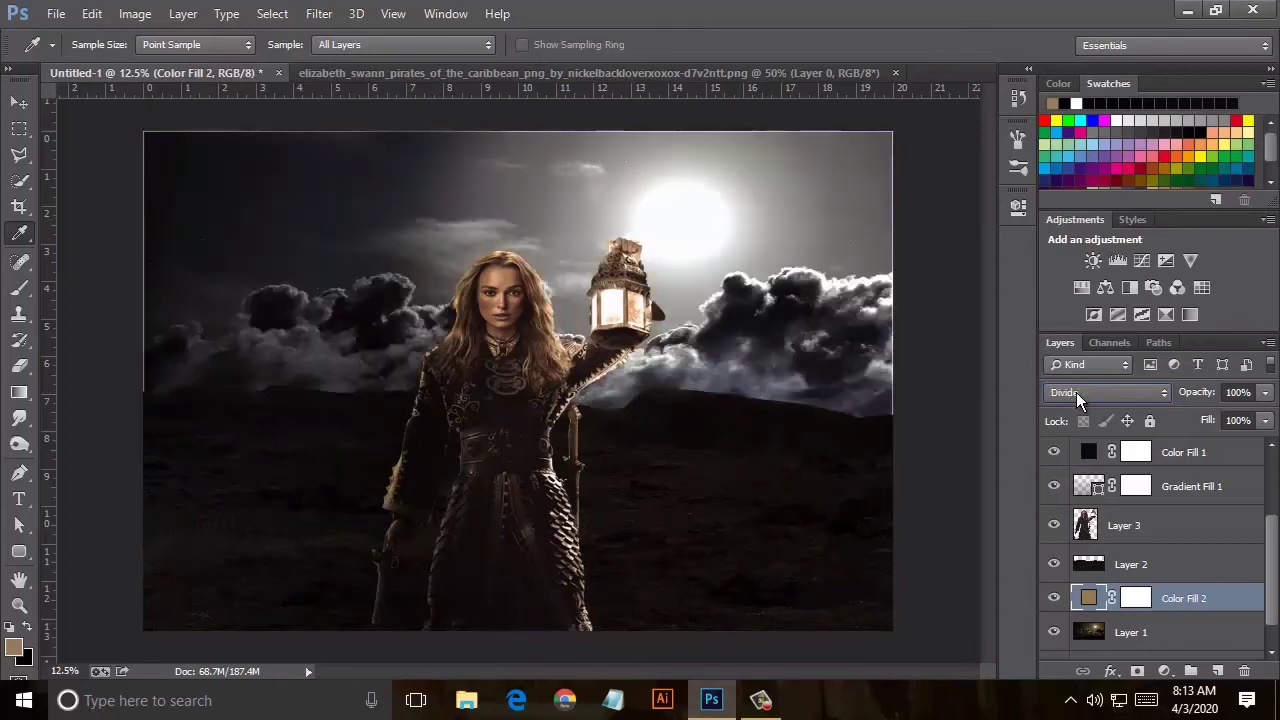
scroll(1076, 392, up, 1)
scroll(1076, 392, down, 2)
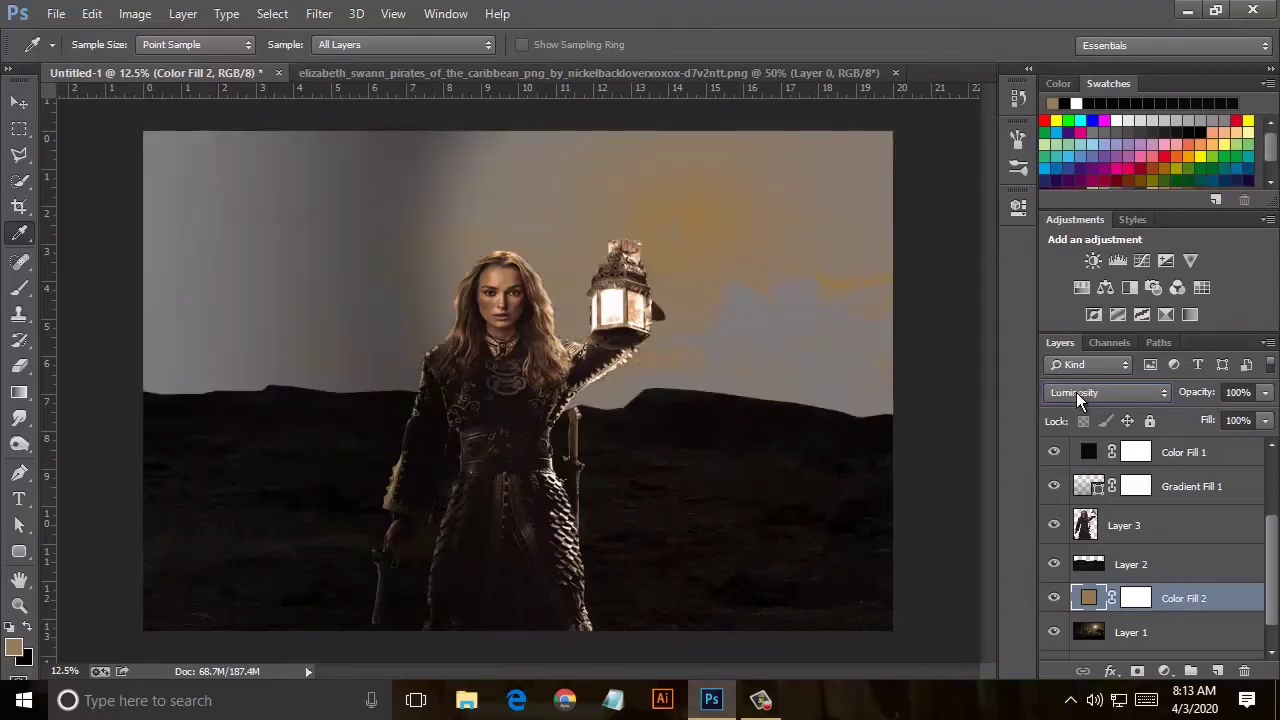
scroll(1076, 392, up, 3)
scroll(1076, 392, up, 3)
scroll(1076, 393, up, 4)
scroll(1076, 394, up, 3)
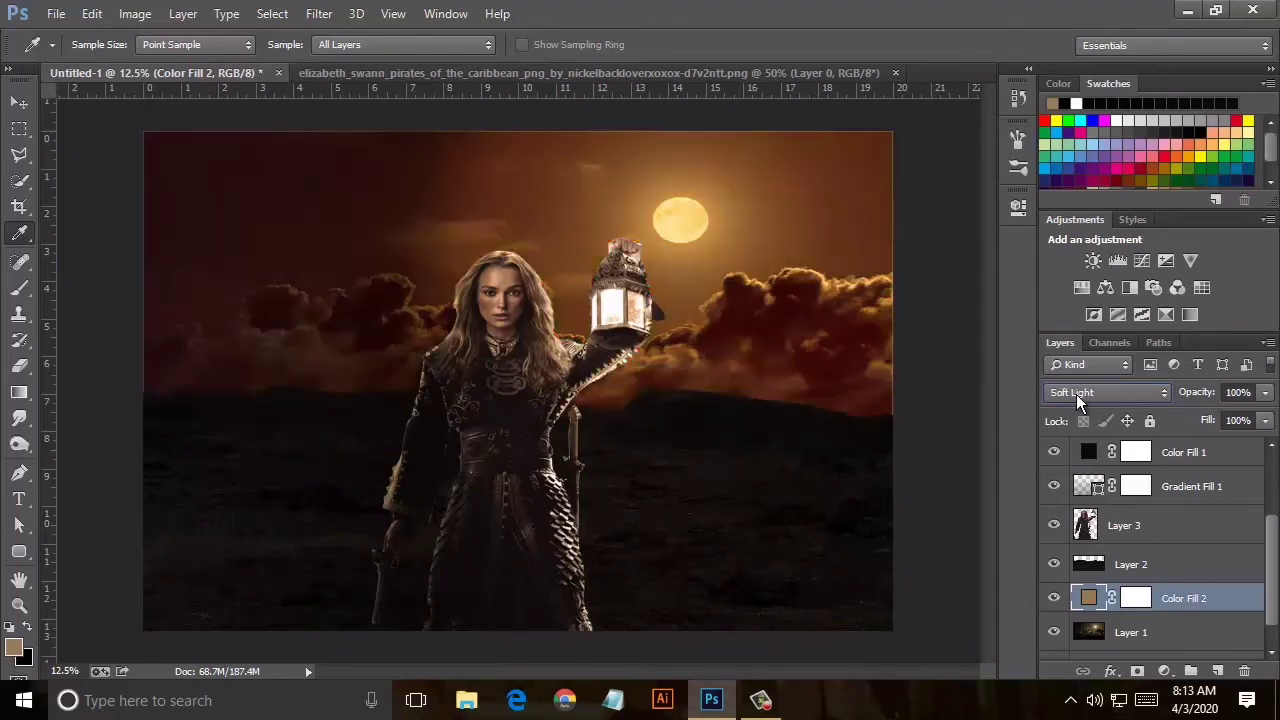
scroll(1076, 394, up, 2)
scroll(1076, 394, down, 1)
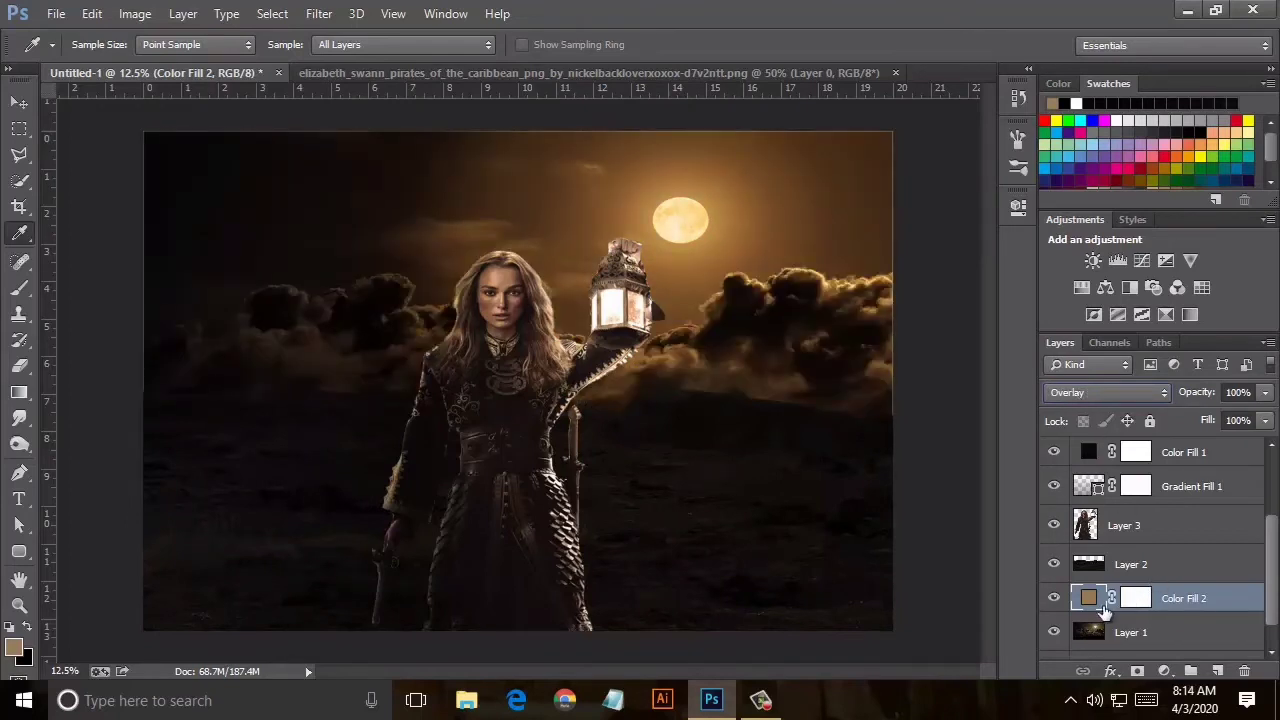
drag(1102, 606, 1100, 510)
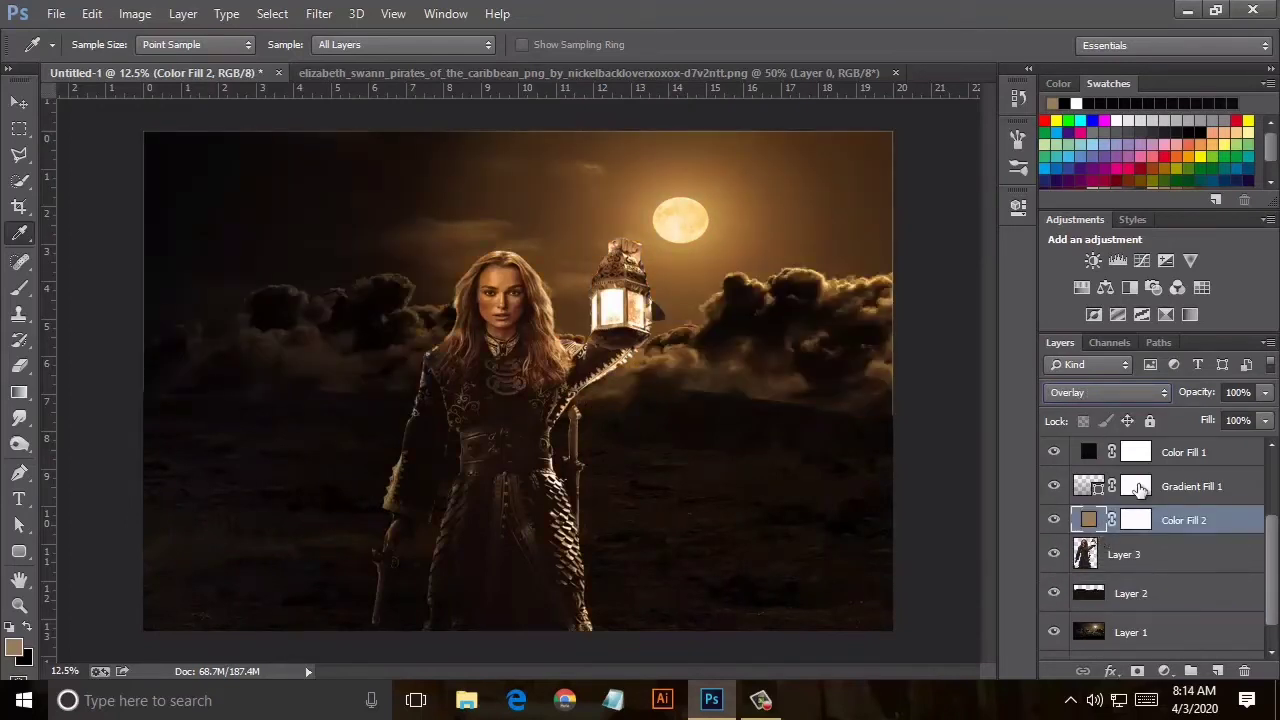
Lower Color Fill 2's fill to 59% and add a new empty Layer 7.
click(1266, 422)
drag(1262, 443, 1226, 452)
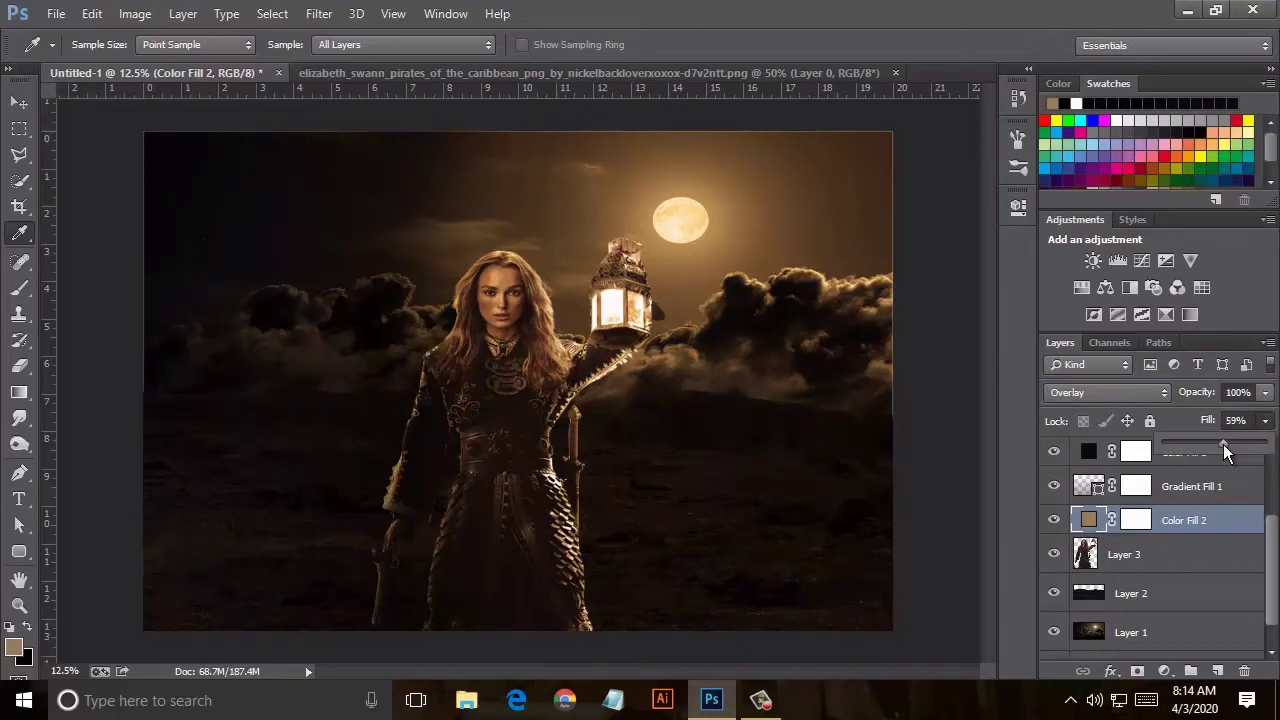
key(Return)
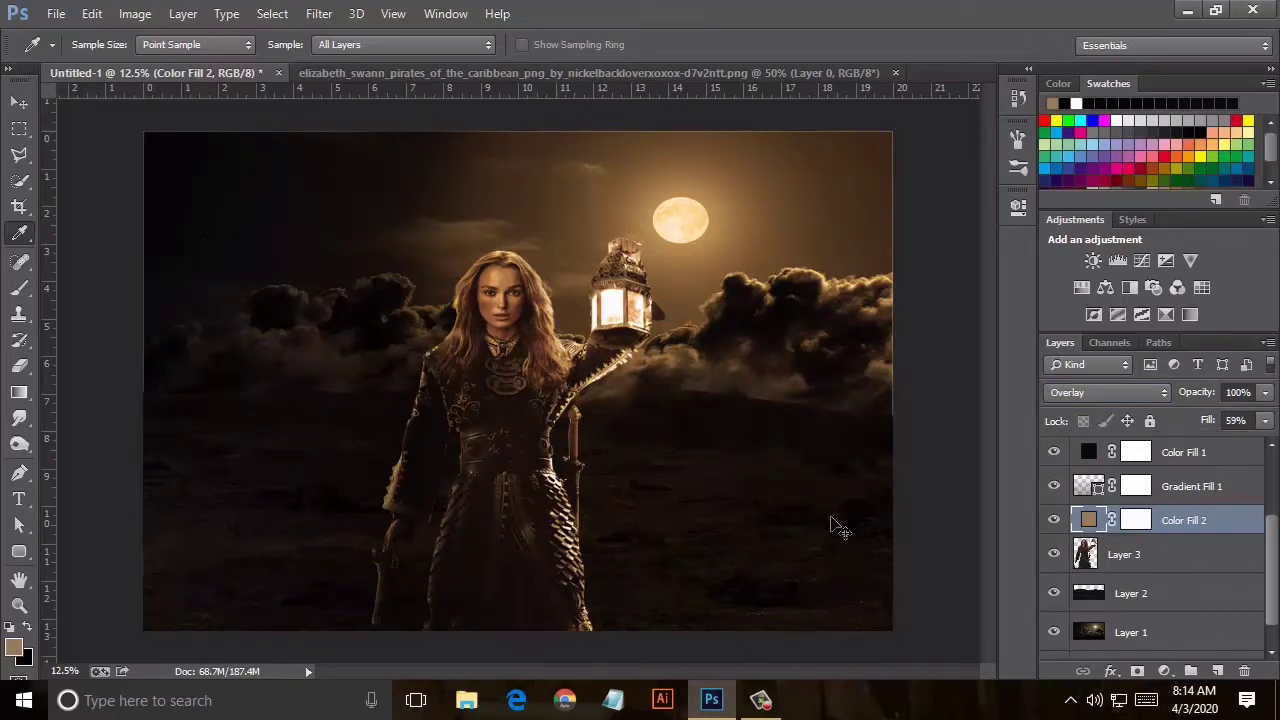
key(ctrl+plus)
key(ctrl+minus)
click(1217, 671)
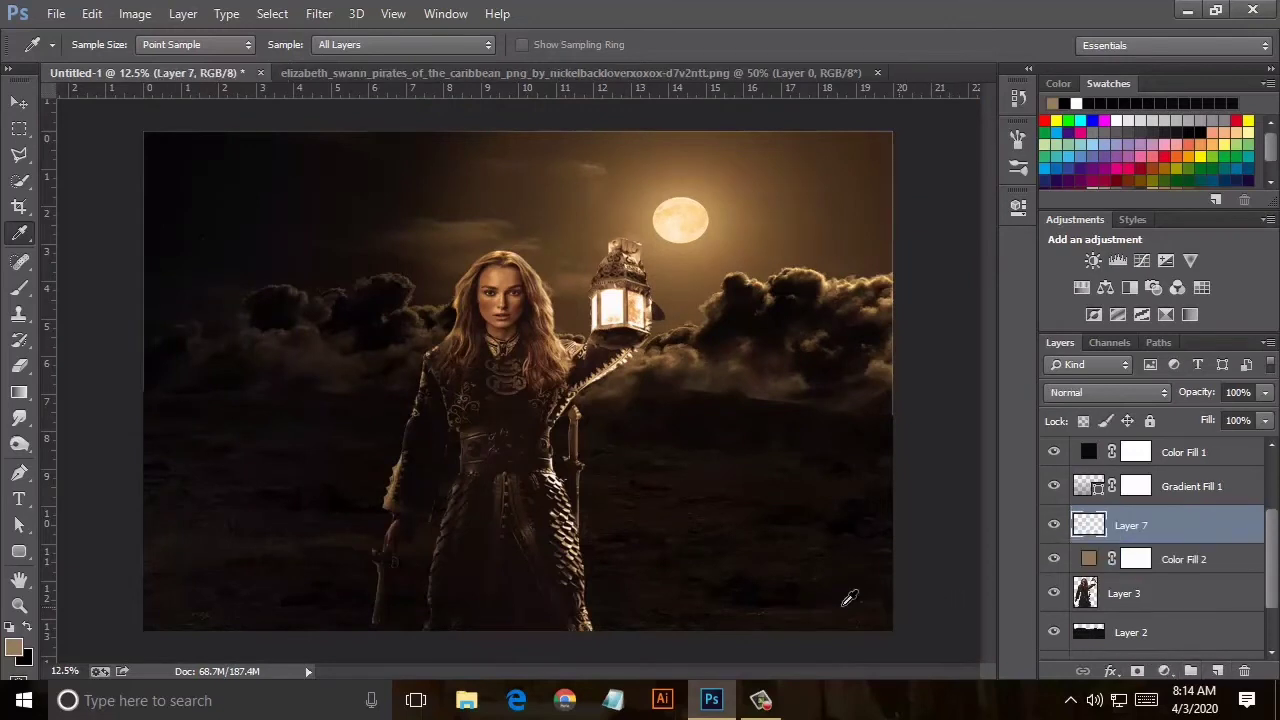
Paint soft white mist over the lower-right ground with a 2632 px white brush.
click(19, 287)
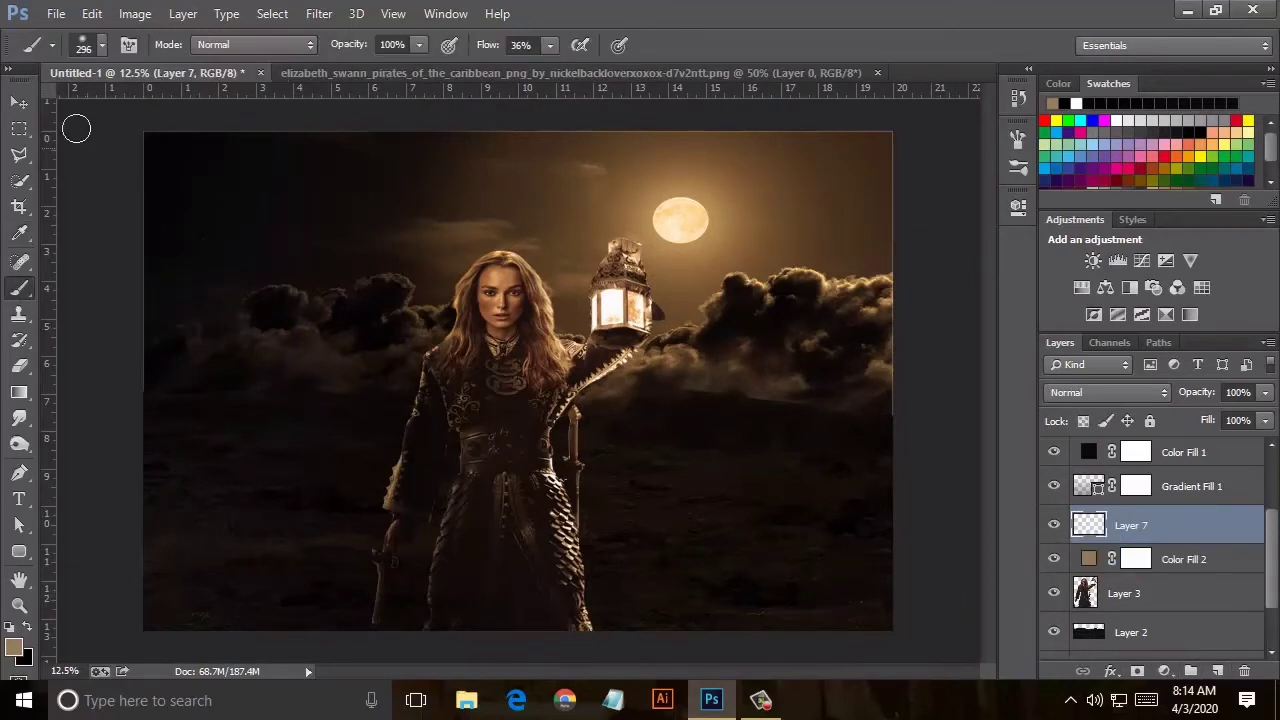
click(101, 45)
click(213, 108)
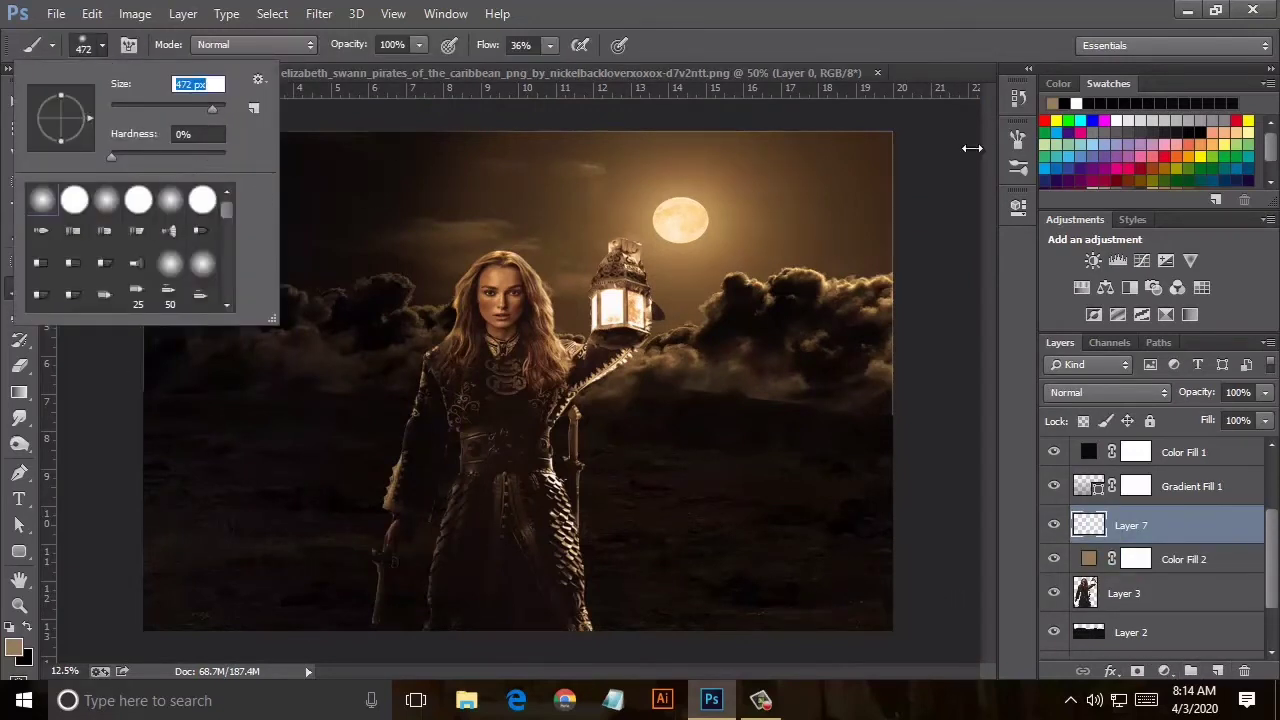
click(1118, 120)
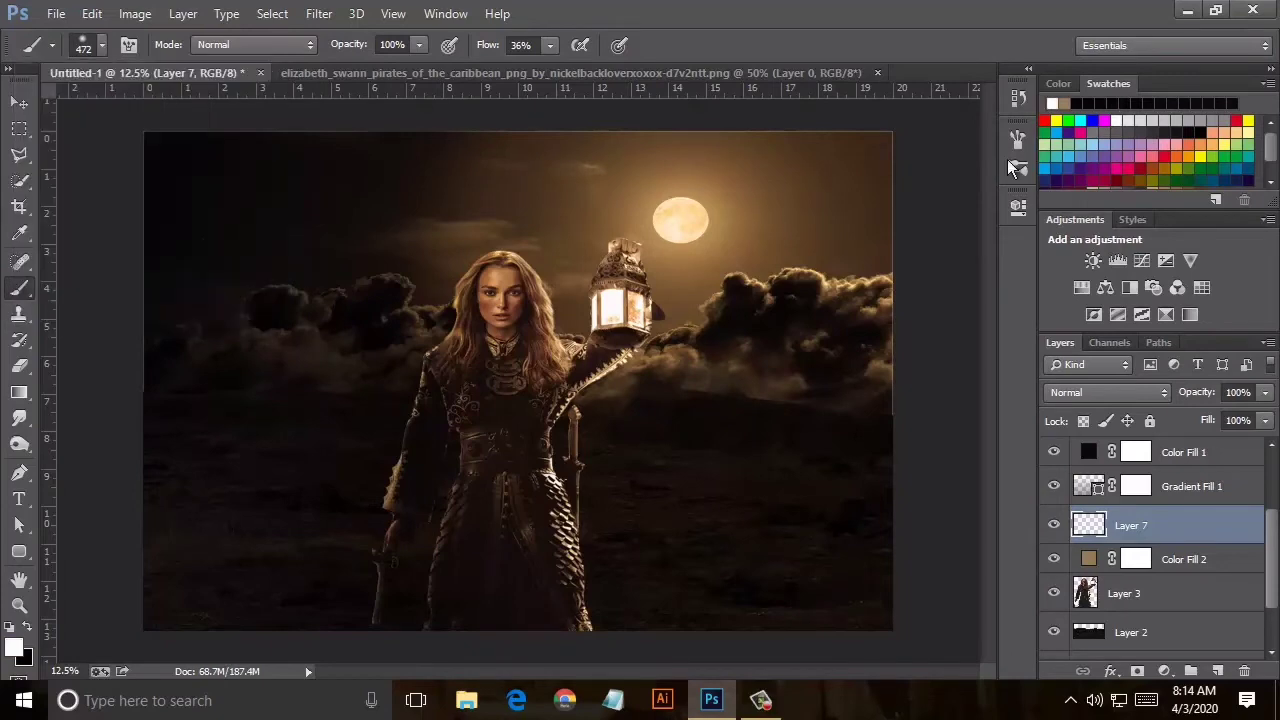
click(101, 45)
drag(214, 108, 220, 108)
click(714, 528)
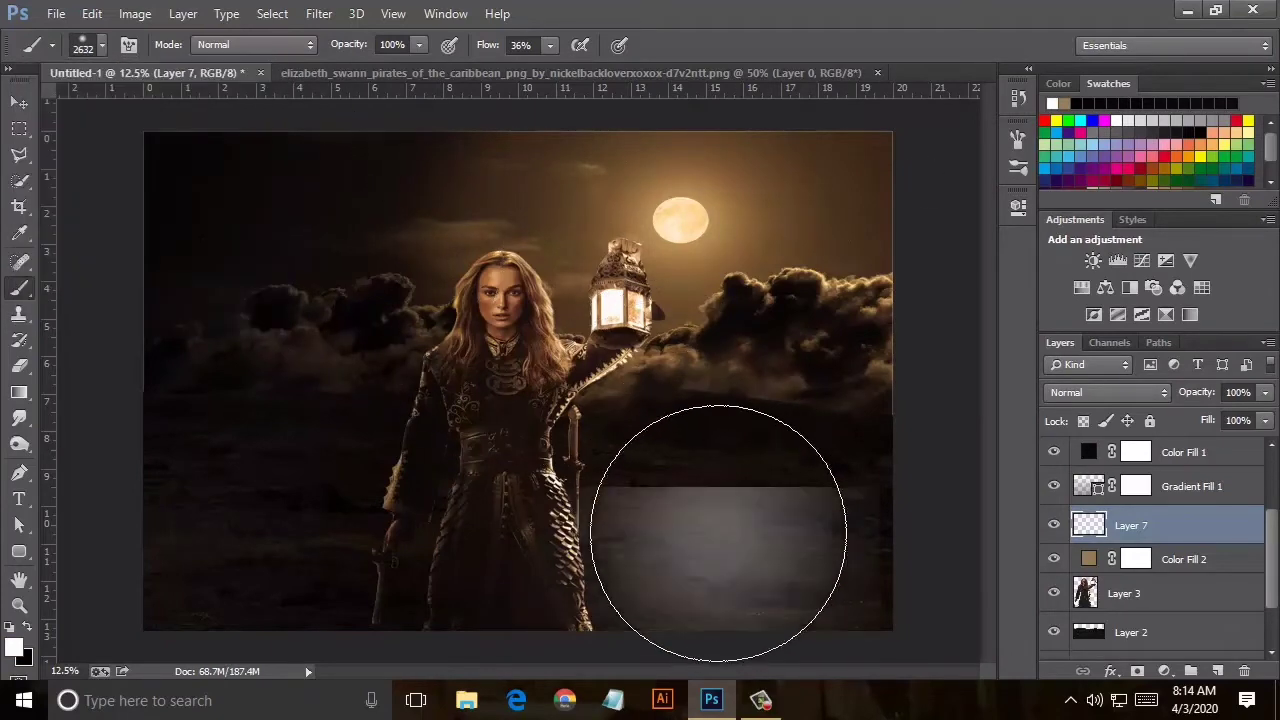
mouse_move(714, 540)
mouse_down()
mouse_move(671, 429)
mouse_move(657, 557)
mouse_move(737, 557)
mouse_move(841, 503)
mouse_move(829, 514)
mouse_move(914, 586)
mouse_move(829, 571)
mouse_up()
mouse_move(870, 610)
mouse_down()
mouse_move(729, 457)
mouse_move(714, 471)
mouse_up()
Preview different blend modes on the white mist Layer 7.
click(1097, 392)
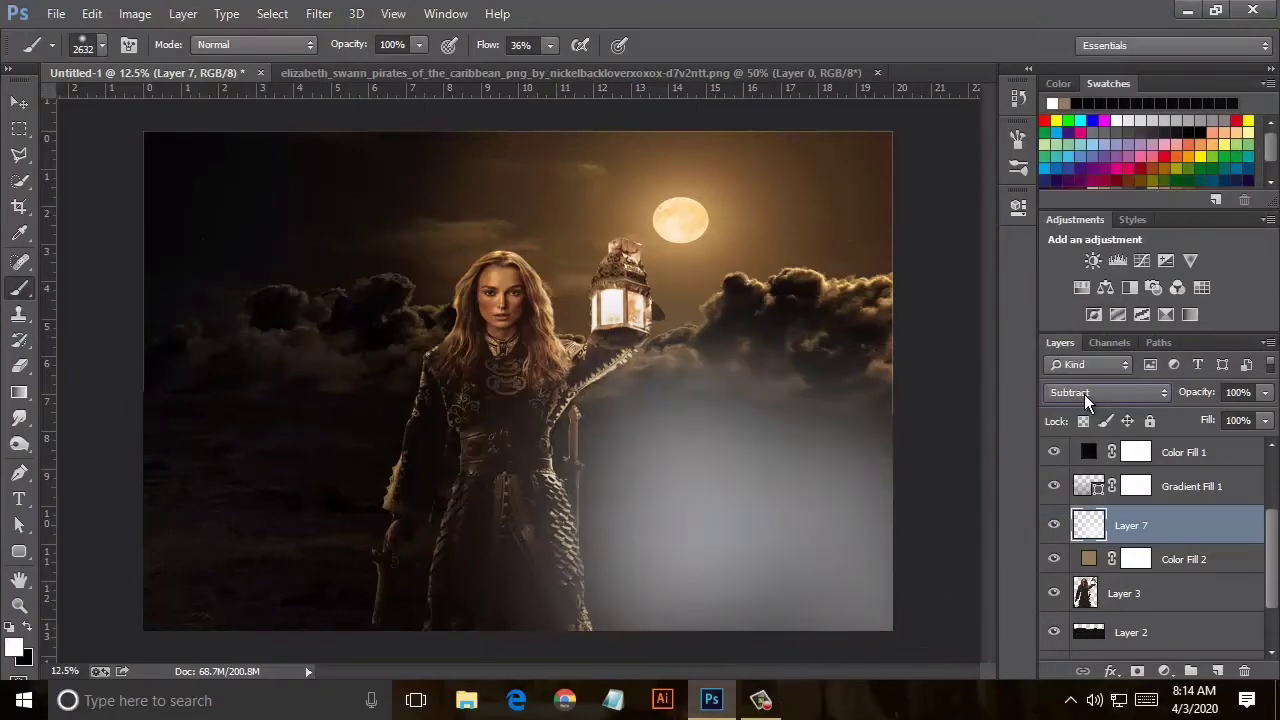
scroll(1084, 394, down, 3)
scroll(1084, 394, up, 3)
scroll(1084, 394, up, 3)
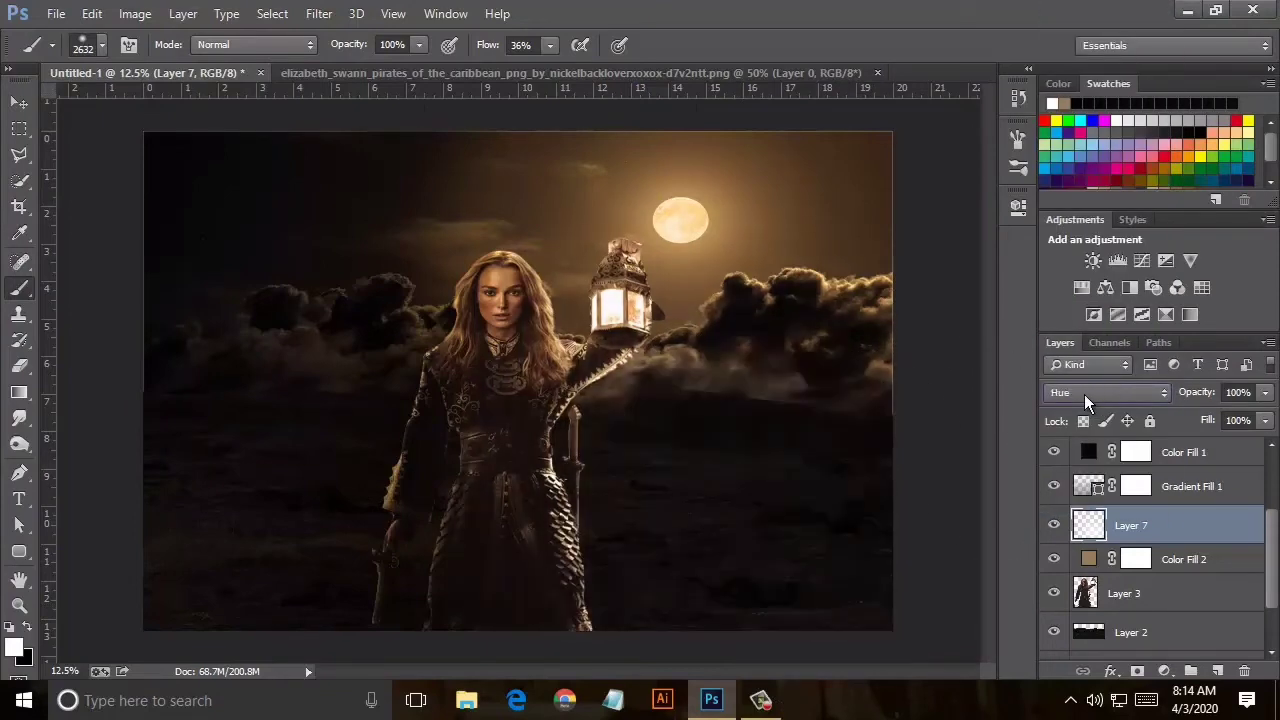
scroll(1084, 394, up, 3)
scroll(1084, 394, up, 3)
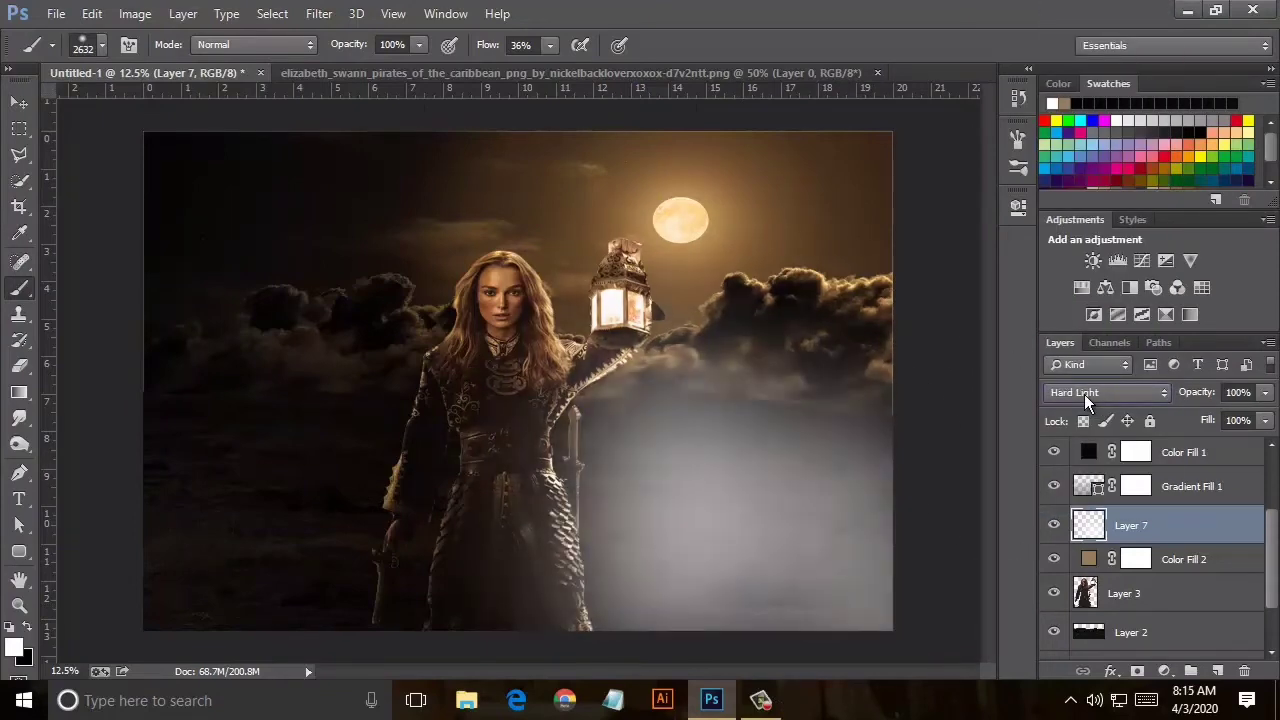
scroll(1084, 394, up, 2)
scroll(1084, 394, up, 2)
scroll(1084, 394, up, 2)
scroll(1084, 394, up, 2)
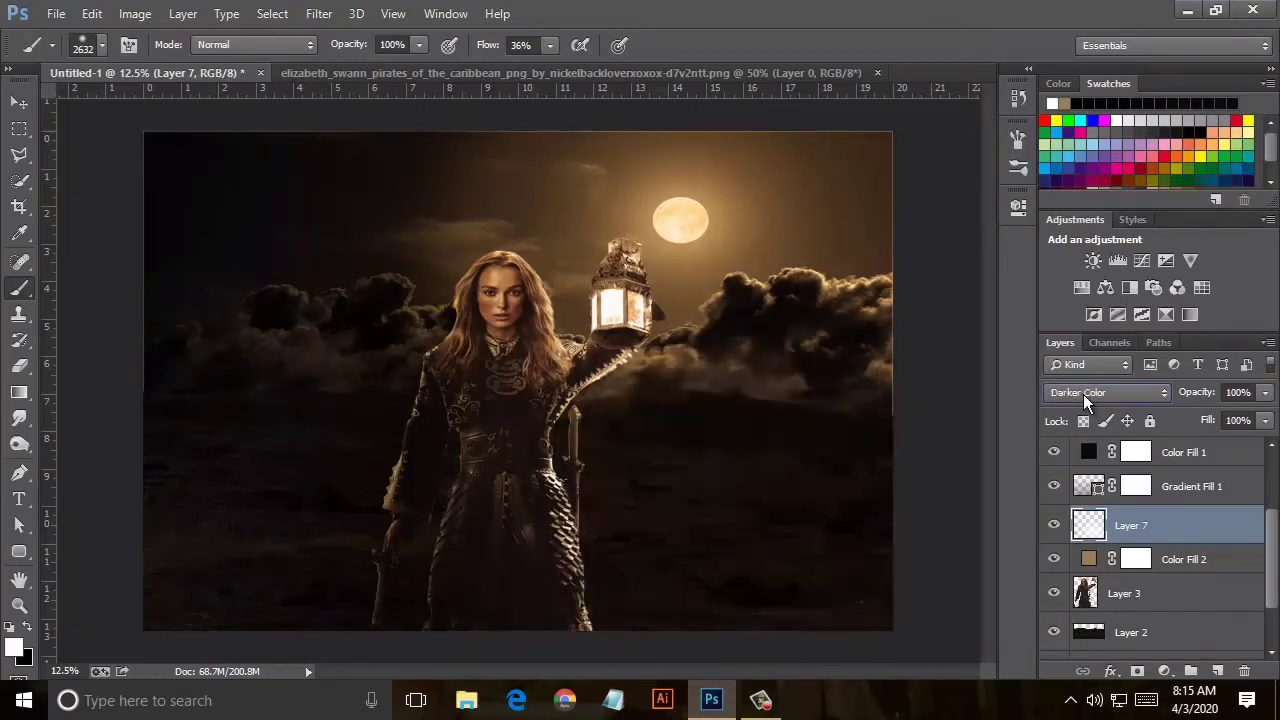
scroll(1086, 394, up, 2)
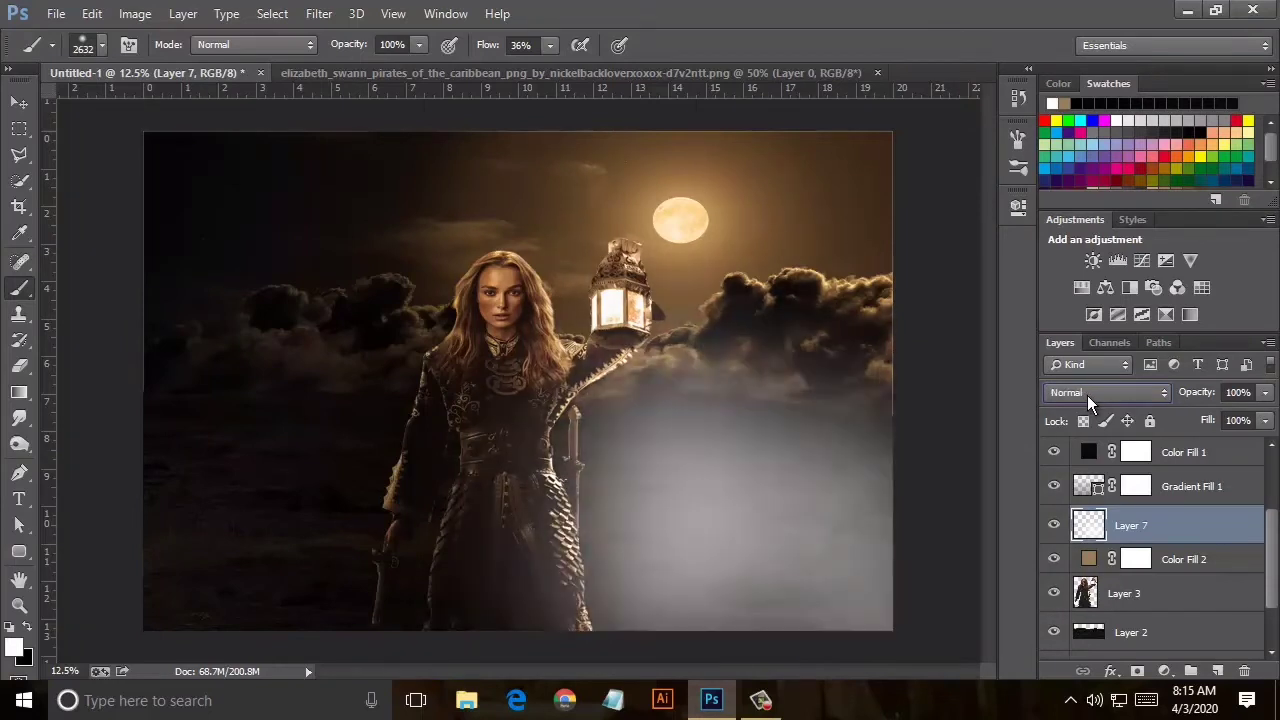
scroll(1087, 395, down, 2)
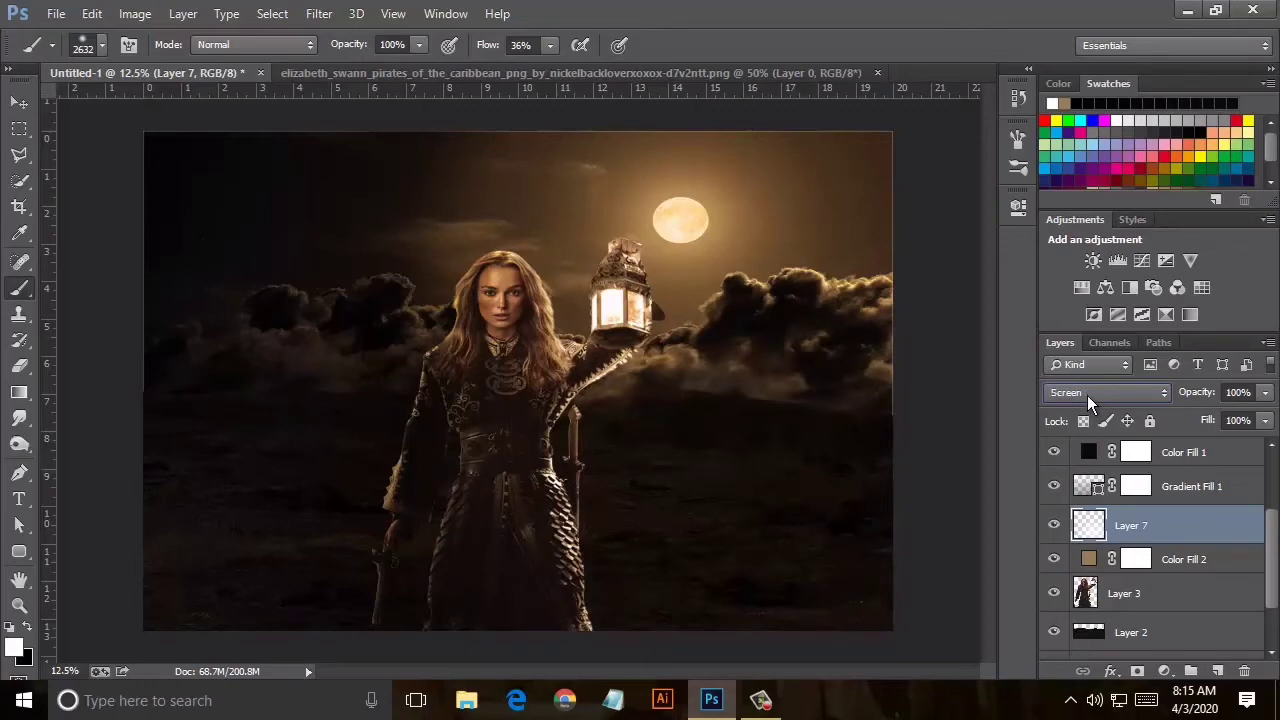
scroll(1087, 395, down, 4)
scroll(1087, 395, down, 3)
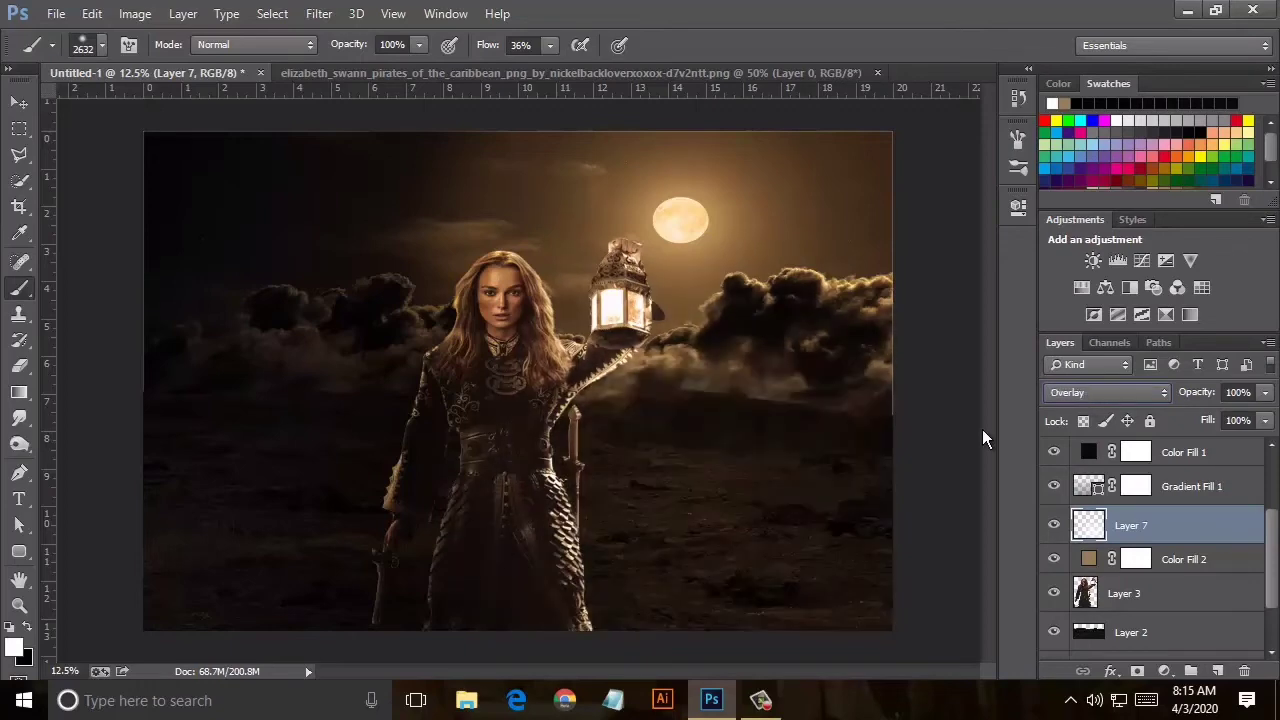
key(ctrl+plus)
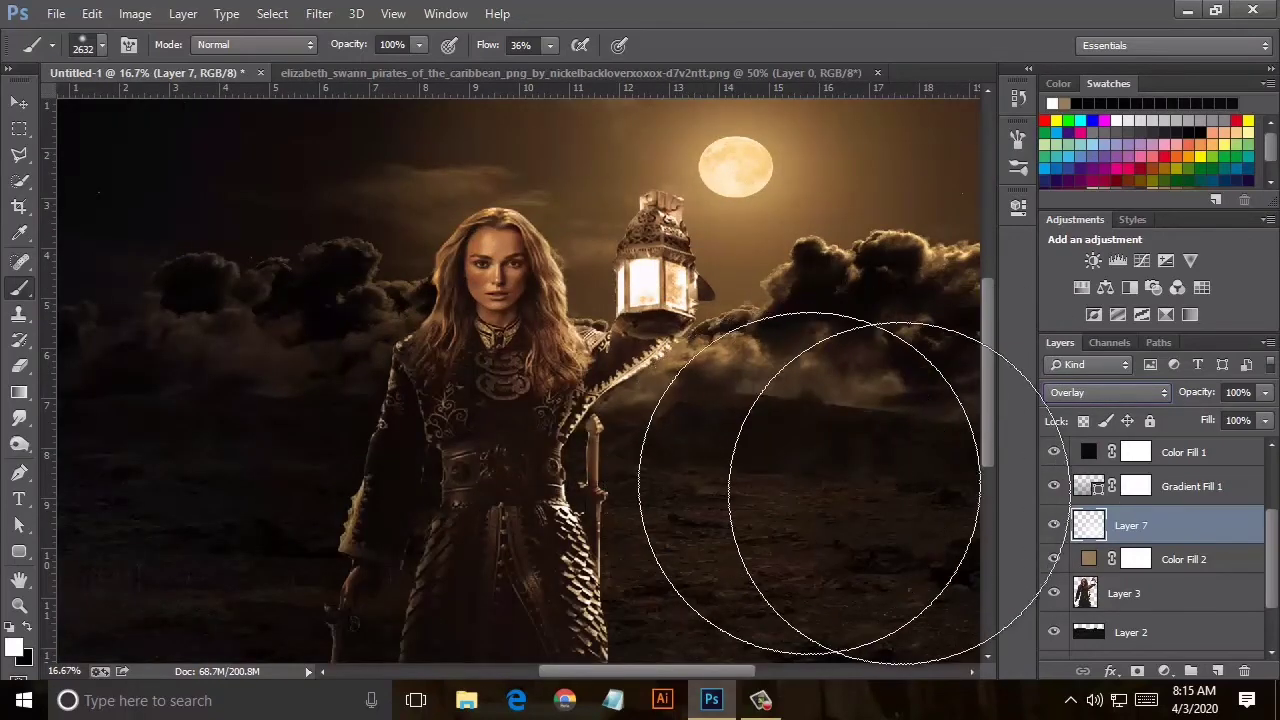
Try Exclusion, then settle Layer 7 on Soft Light and zoom out to 12.5%.
click(1115, 393)
click(1094, 395)
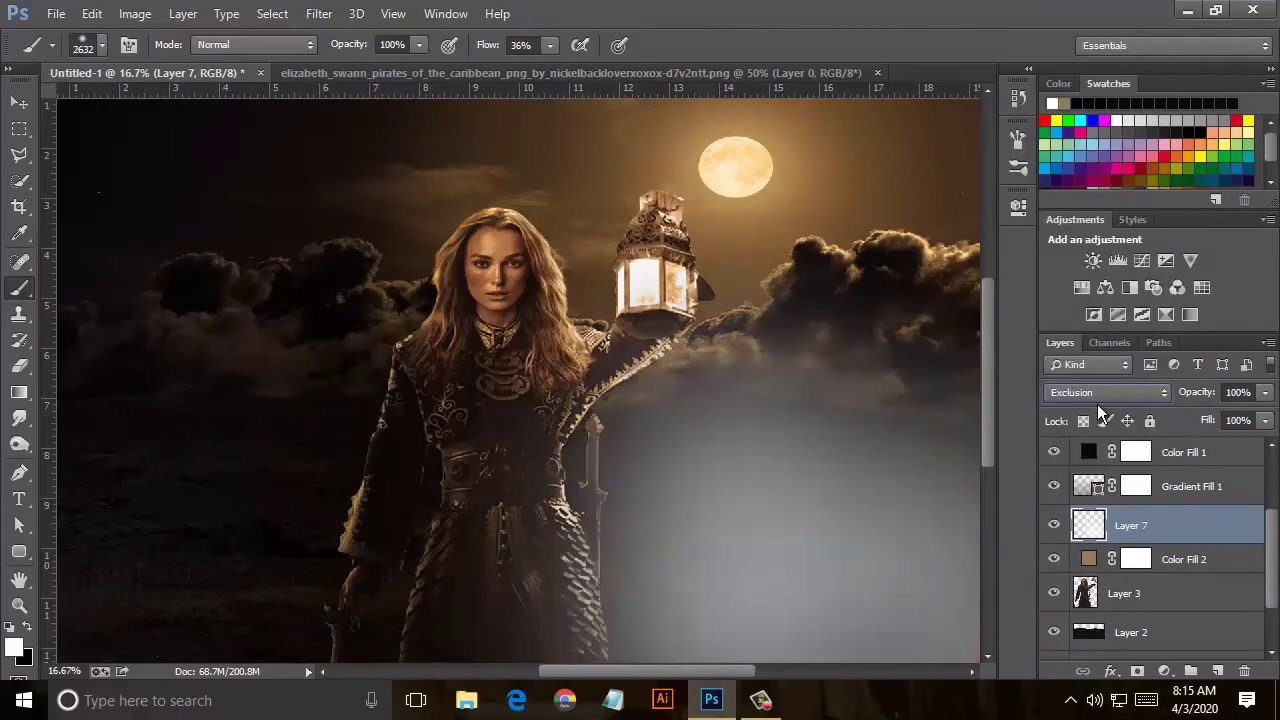
scroll(1100, 394, up, 2)
scroll(1097, 394, up, 3)
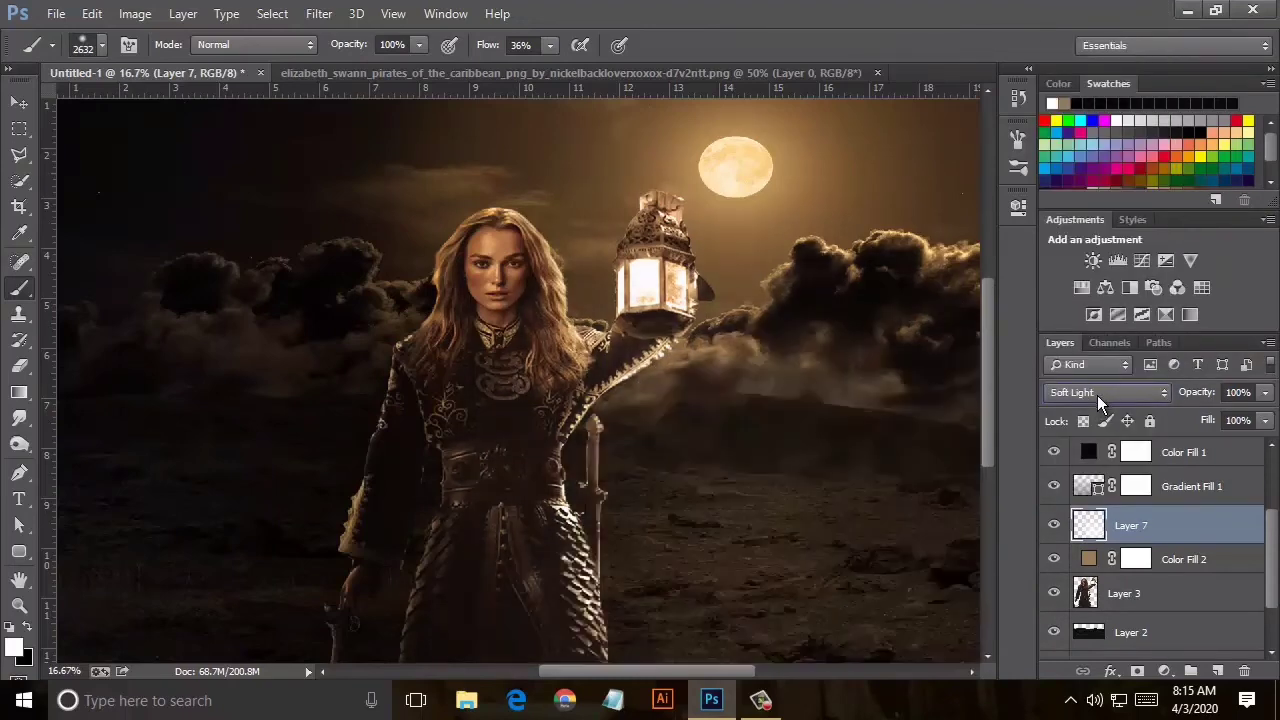
key(ctrl+minus)
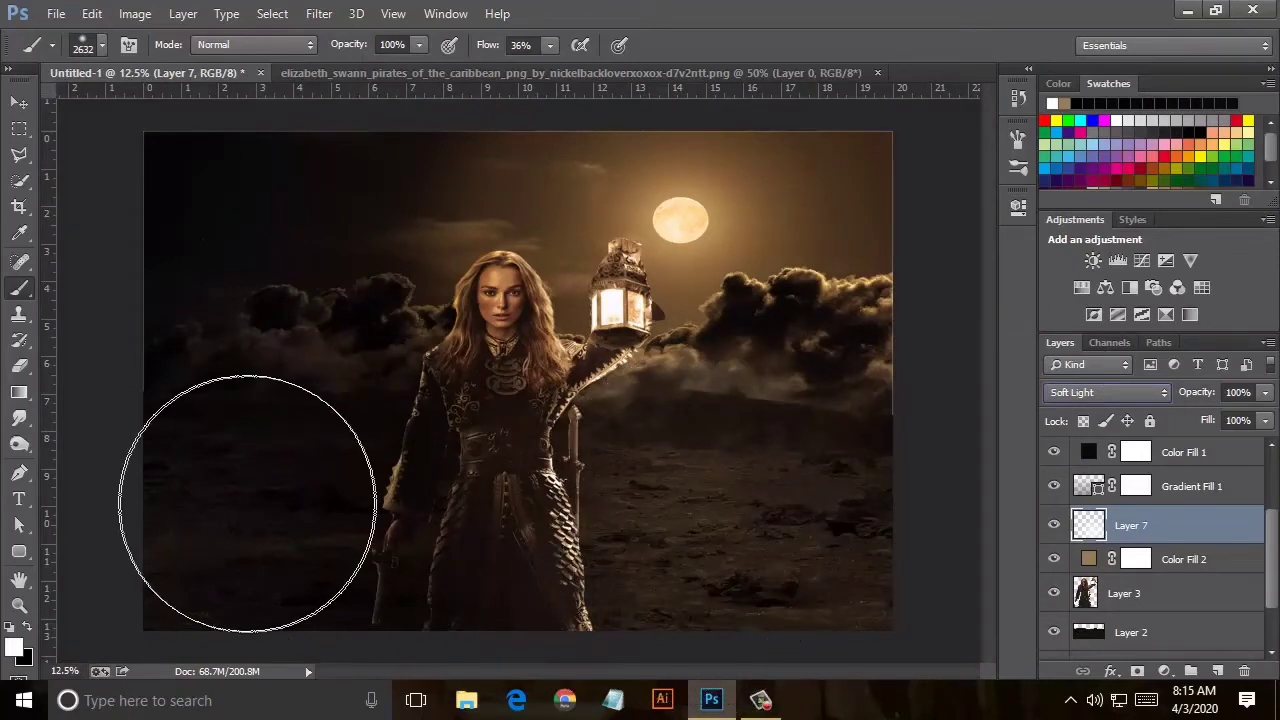
Lower Layer 7's fill to about 58%.
click(19, 443)
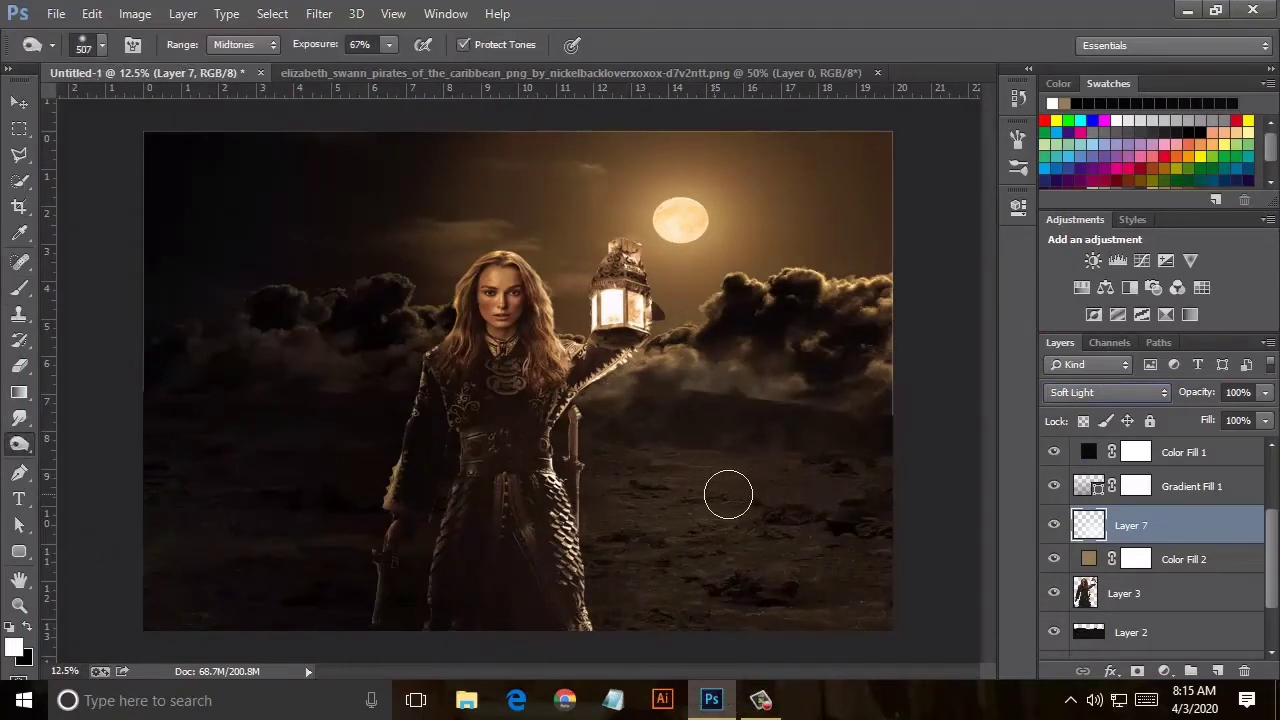
click(1265, 420)
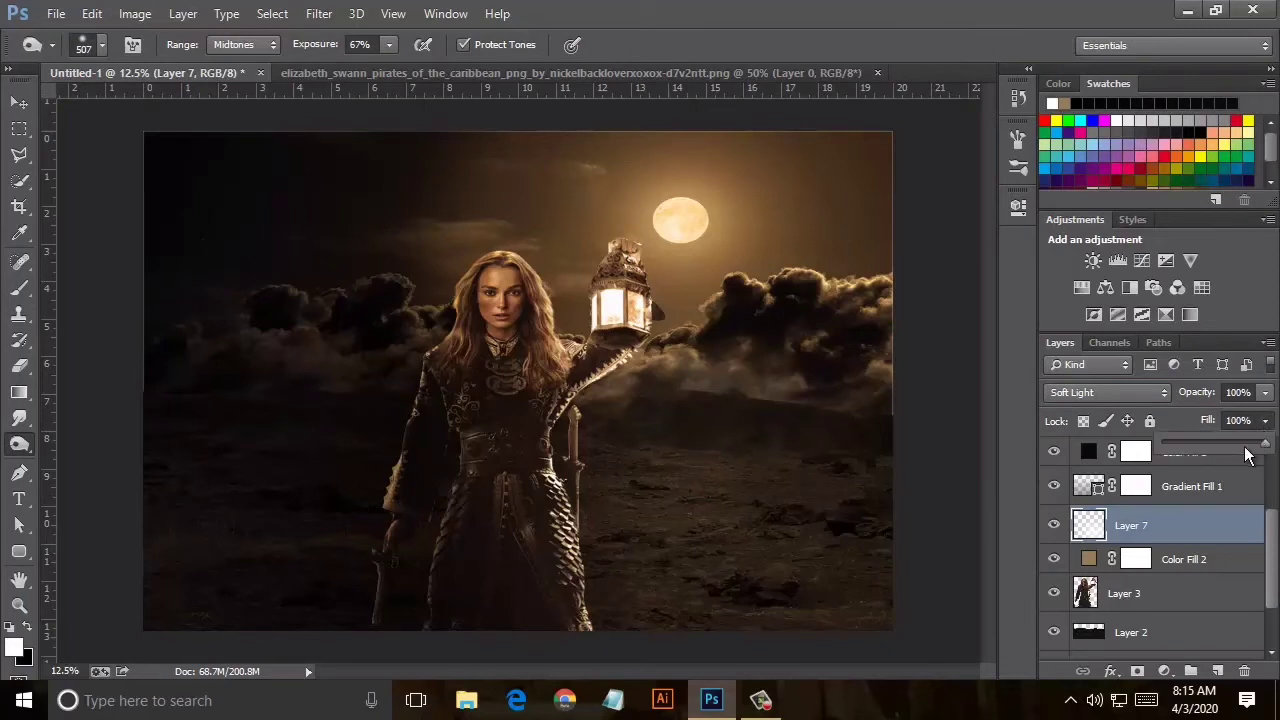
drag(1262, 443, 1191, 444)
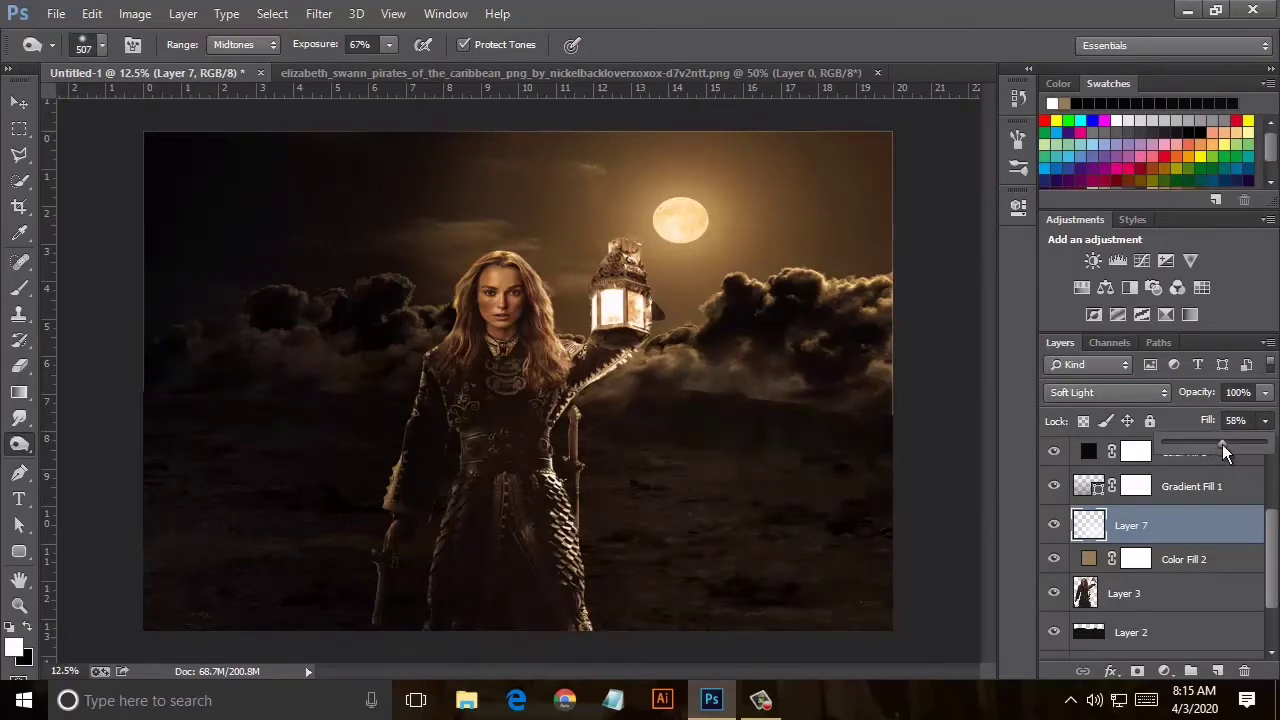
Select the woman's Layer 3 and give it a white layer mask.
click(1124, 593)
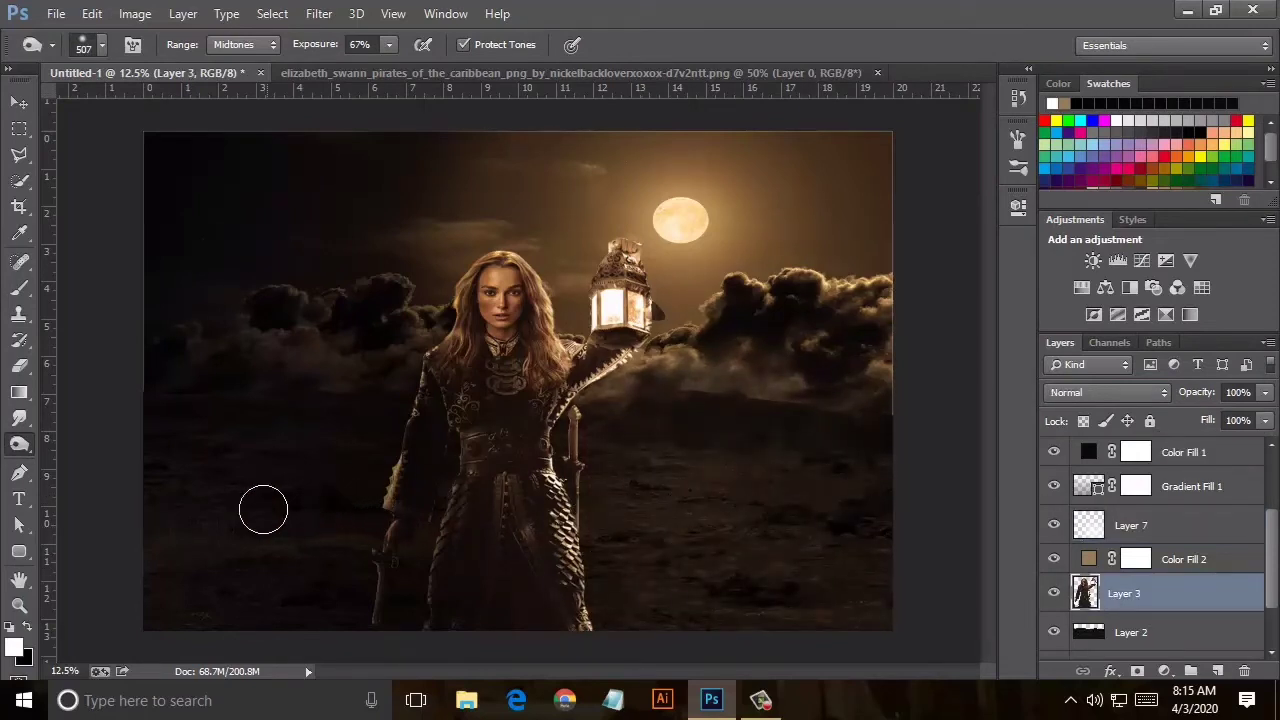
key(ctrl+plus)
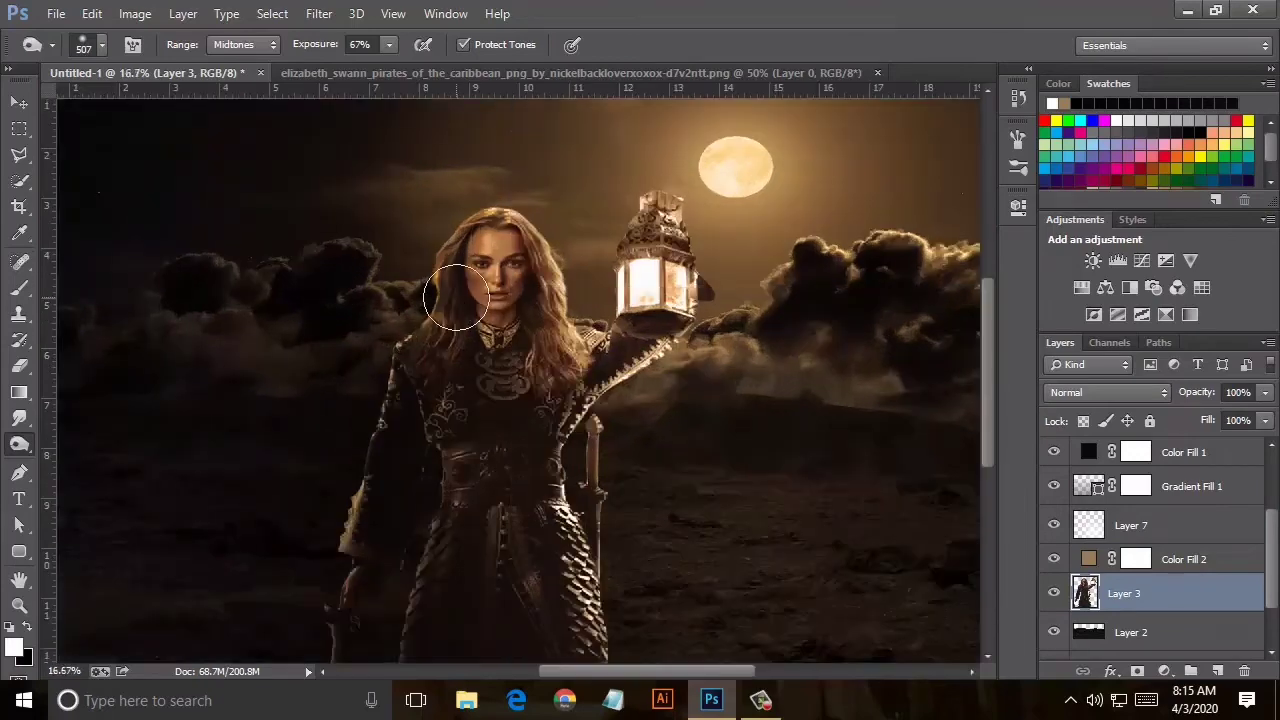
scroll(475, 287, up, 2)
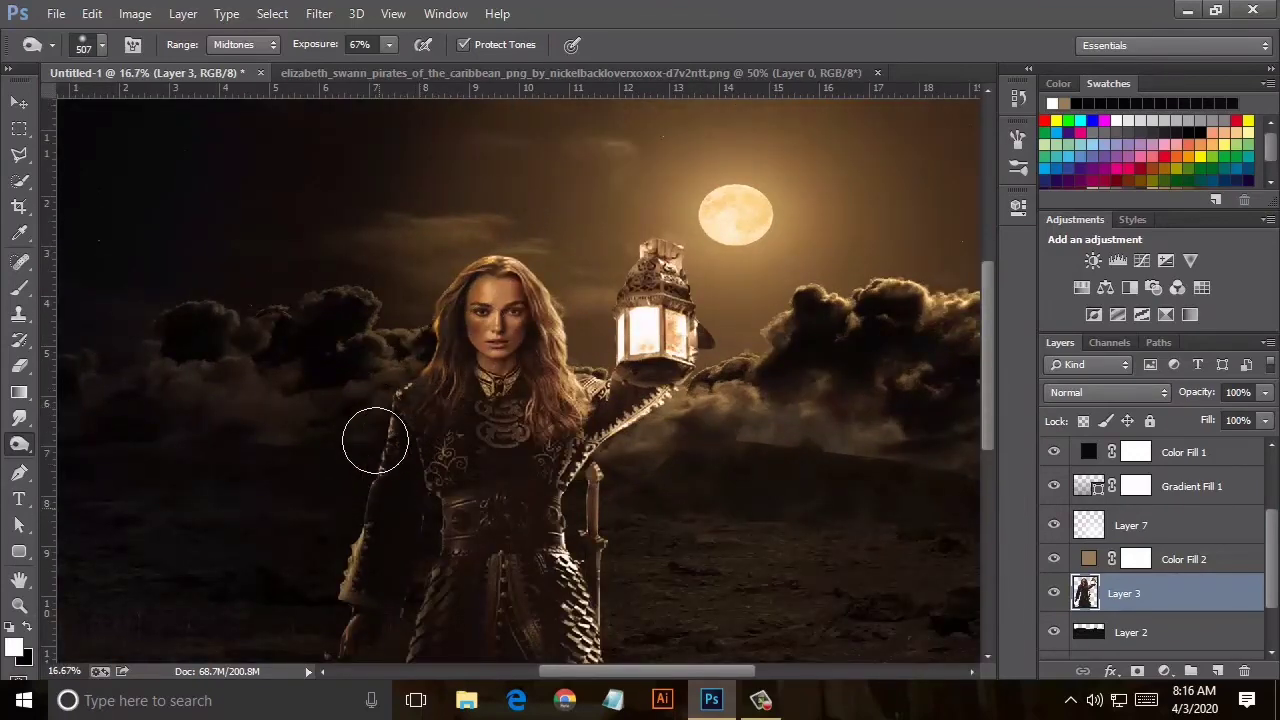
scroll(378, 490, down, 4)
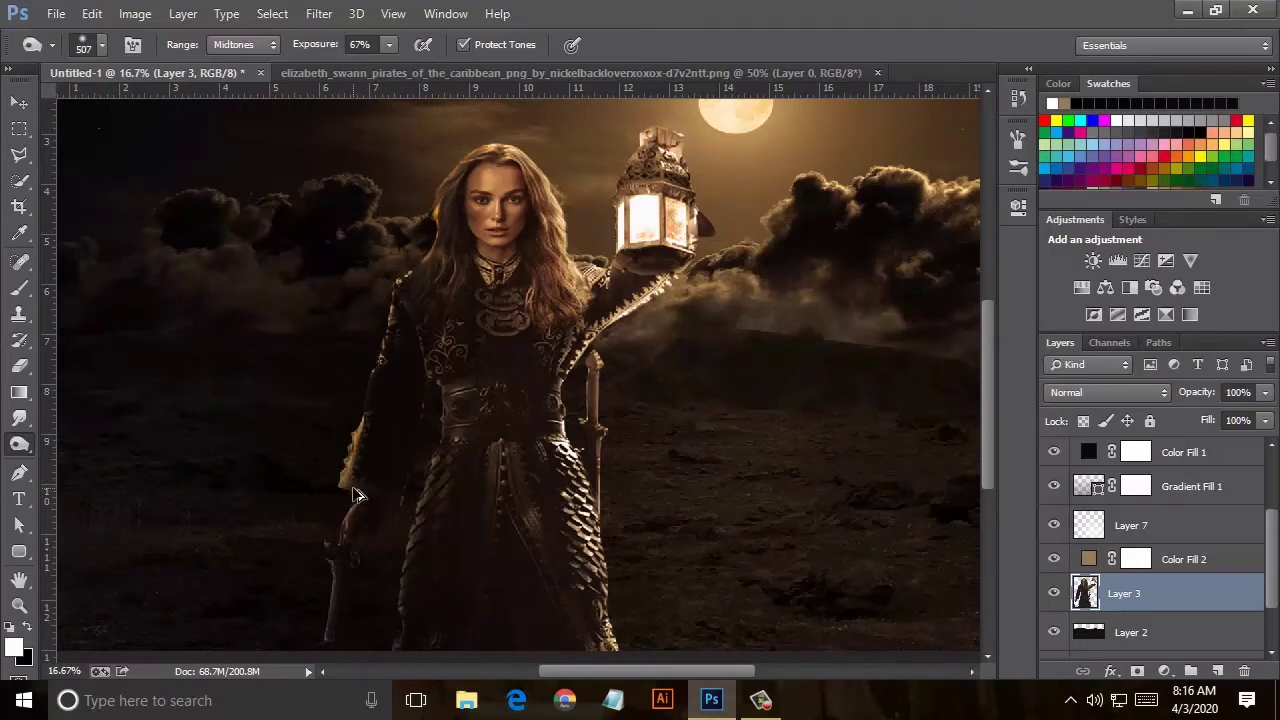
click(1138, 672)
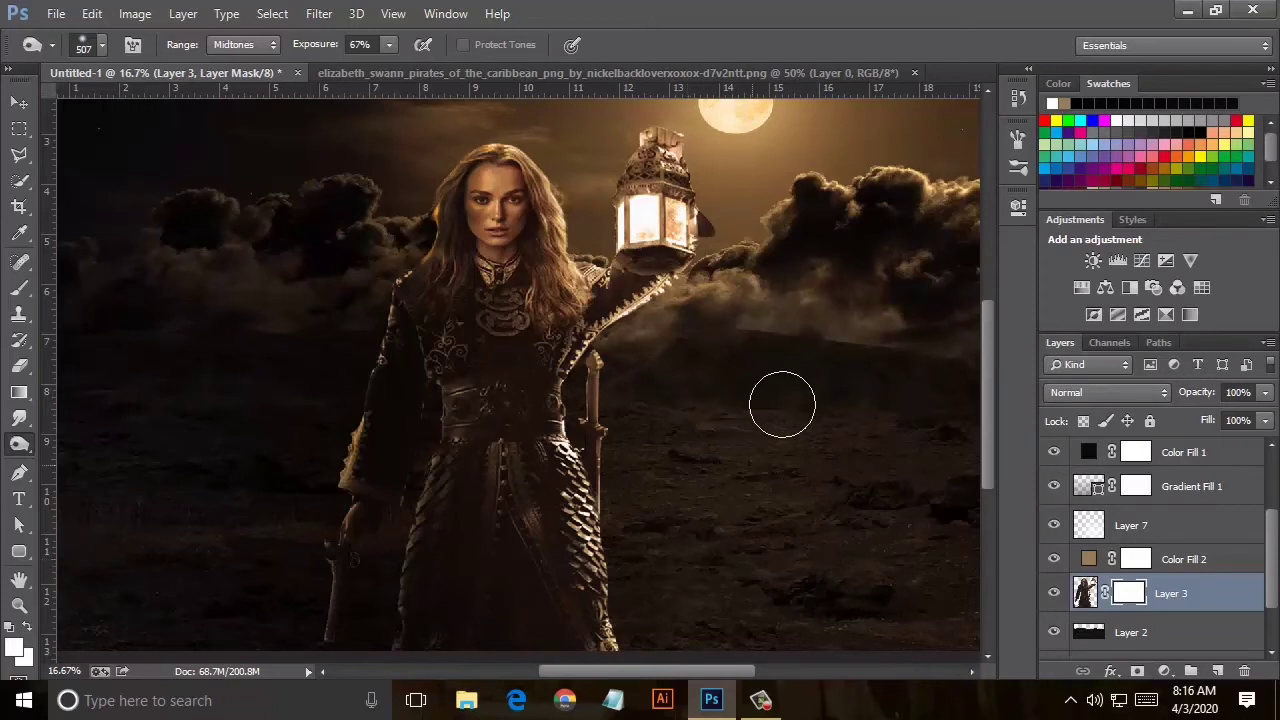
click(20, 393)
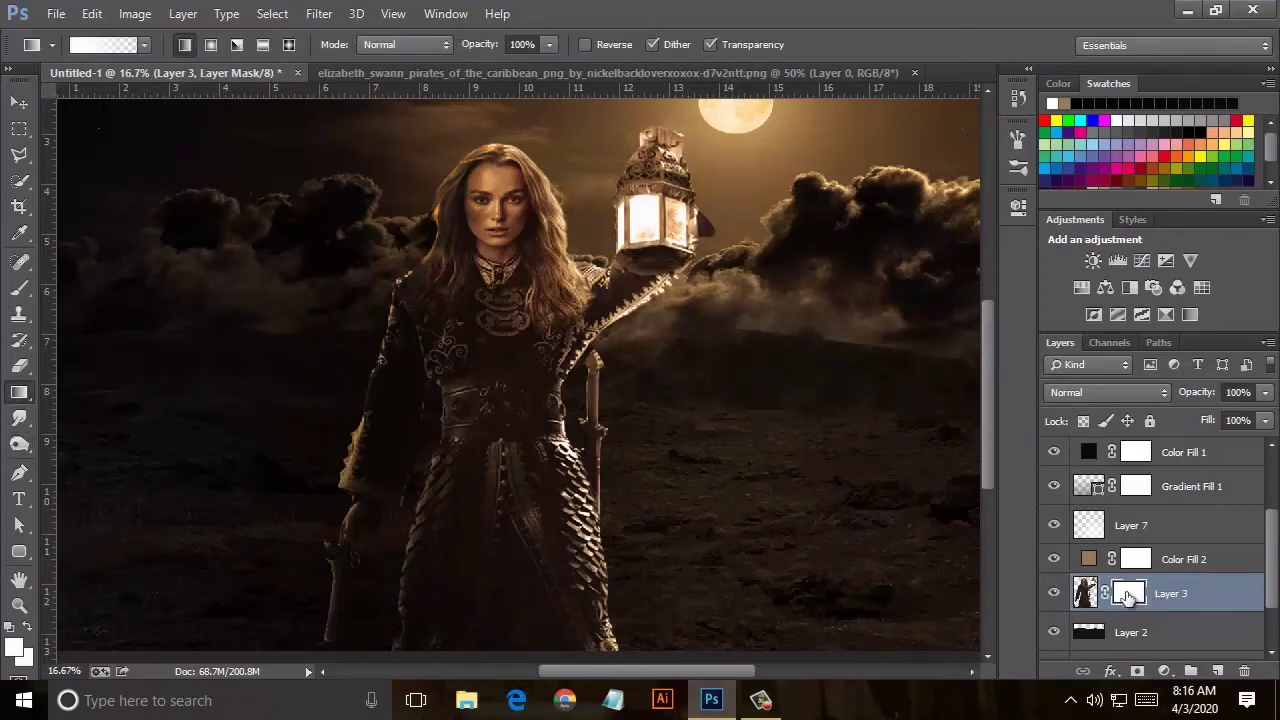
Draw a gradient on Layer 3's mask toward the figure.
key(ctrl+minus)
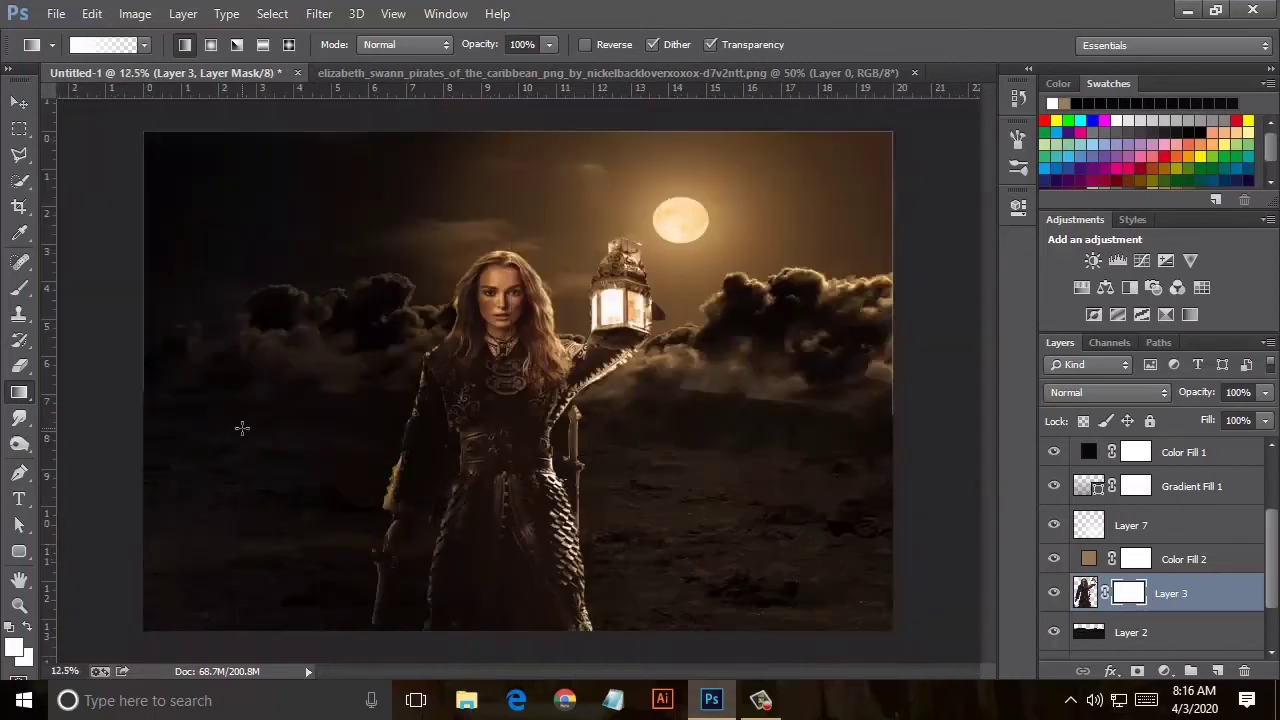
drag(418, 392, 469, 392)
key(ctrl+plus)
key(ctrl+minus)
Add Layer 8 with a white gradient from the left edge and change its blend mode.
click(1217, 670)
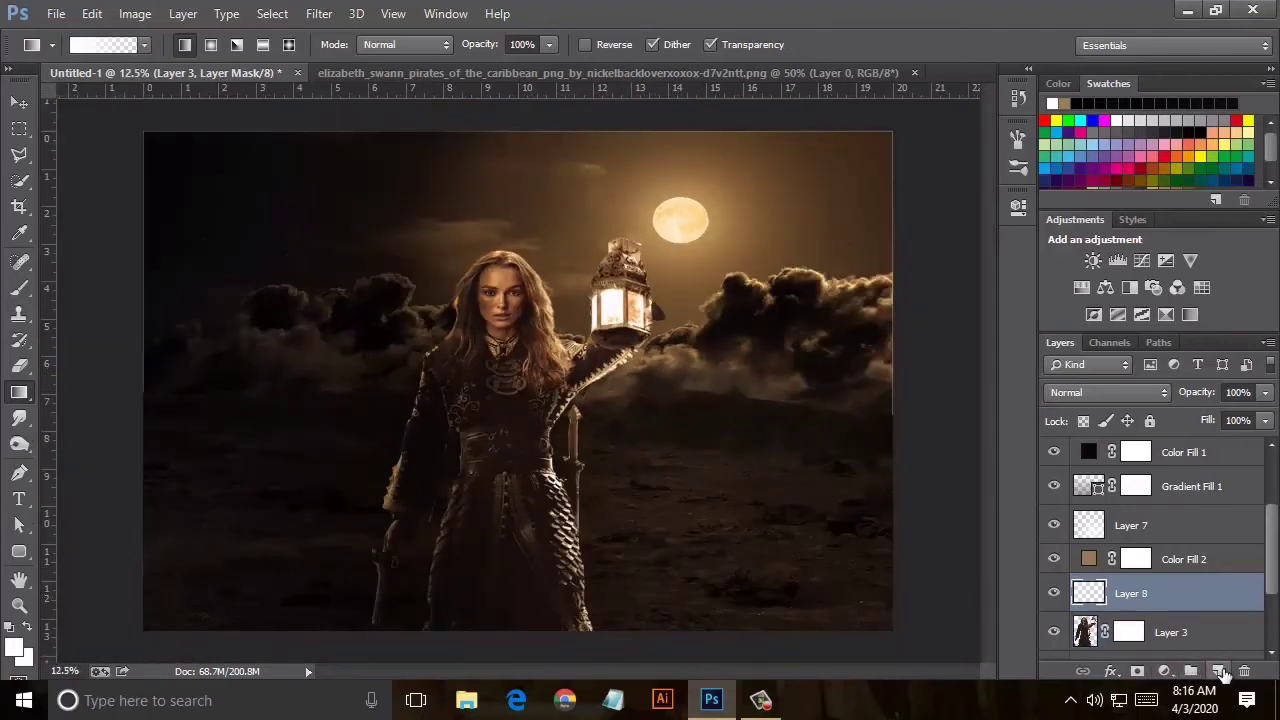
drag(224, 349, 497, 343)
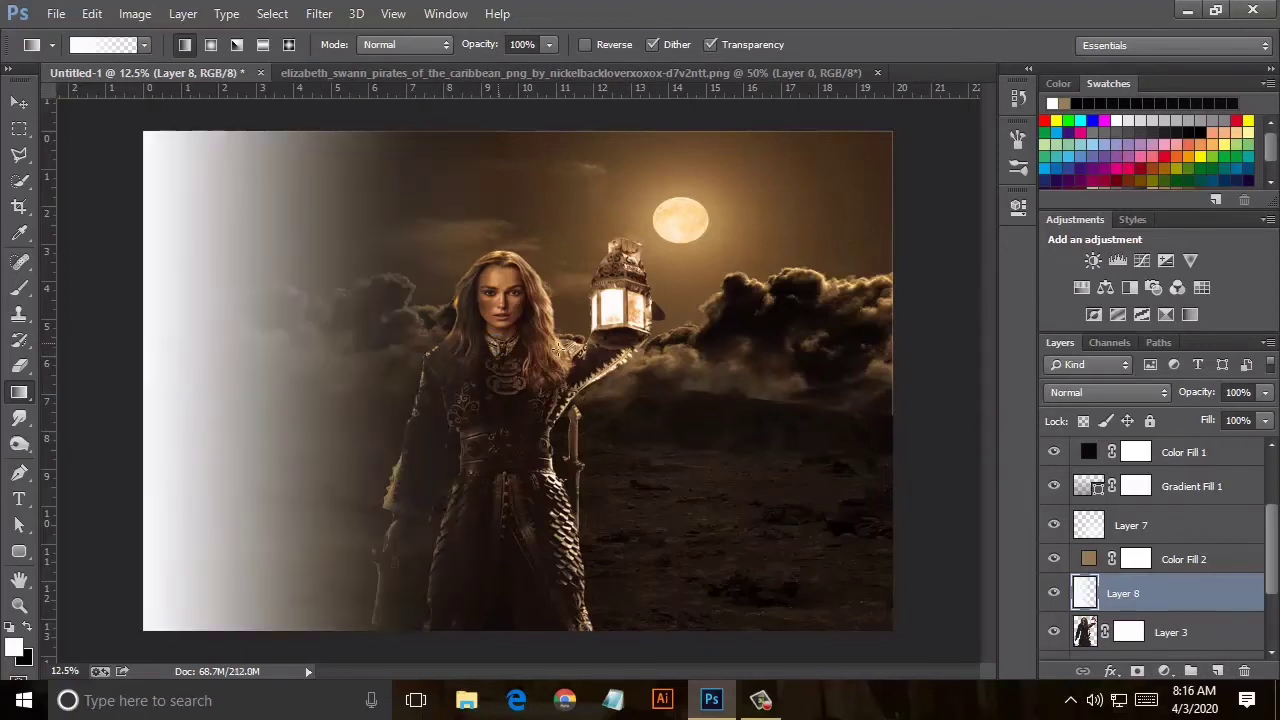
click(1088, 395)
click(1080, 396)
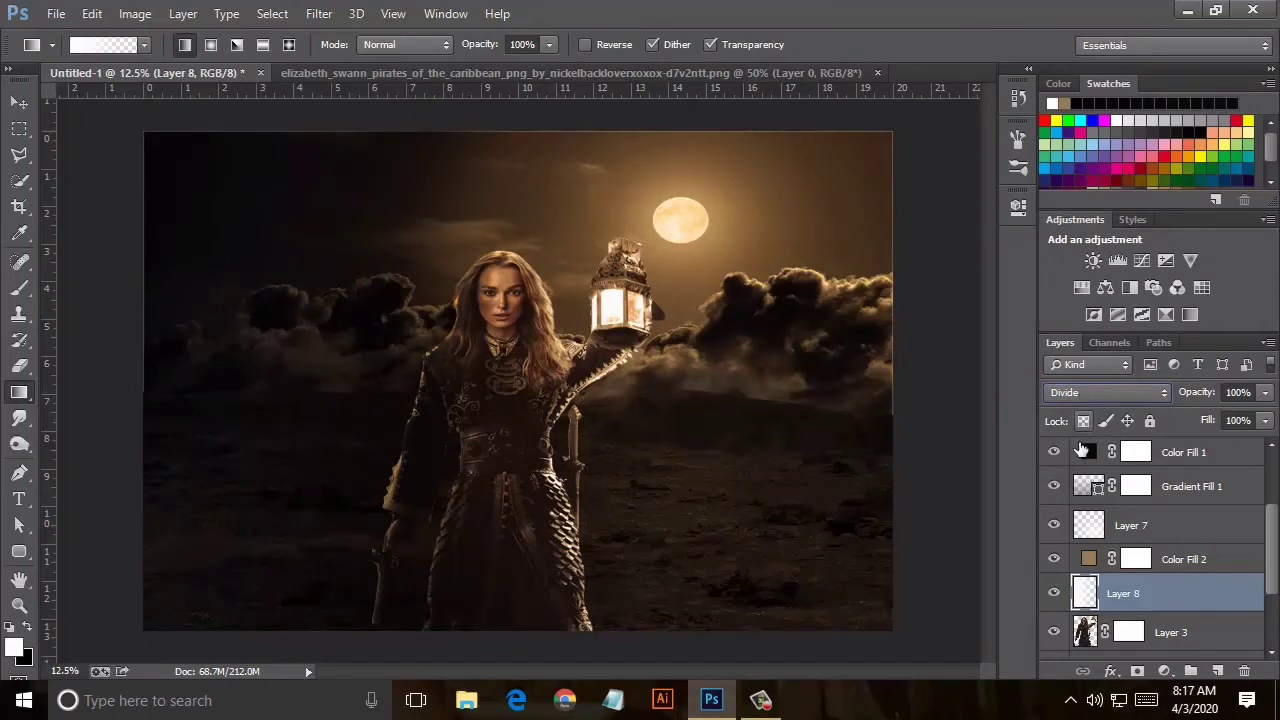
Add Layer 9 with a black left-edge gradient, stretch it wider, and set 9% fill.
click(1217, 671)
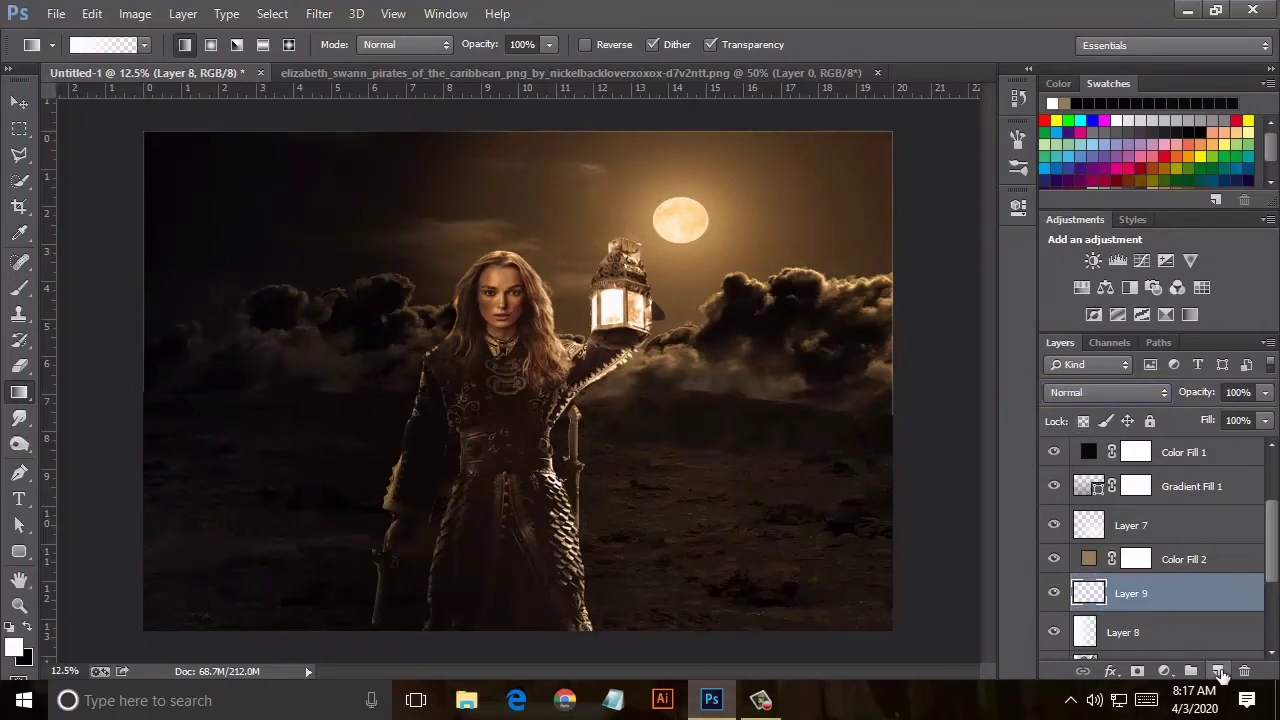
click(1197, 136)
drag(469, 373, 500, 370)
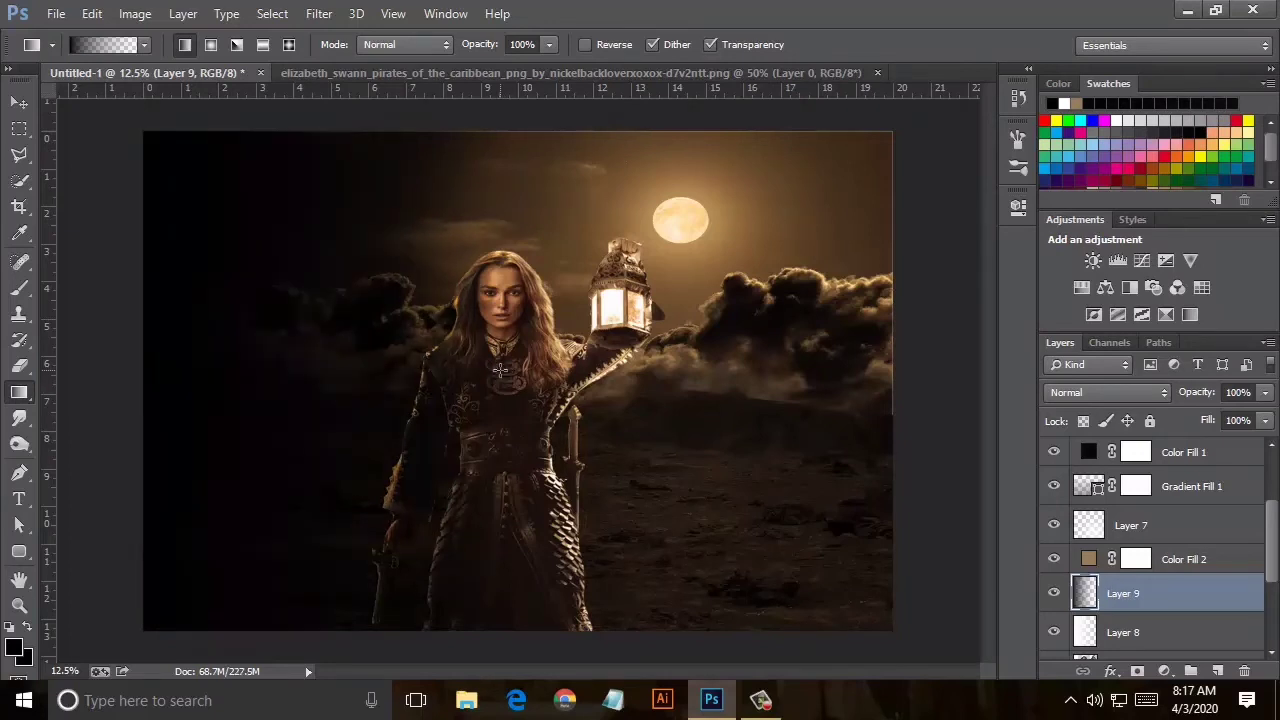
drag(1265, 420, 1221, 444)
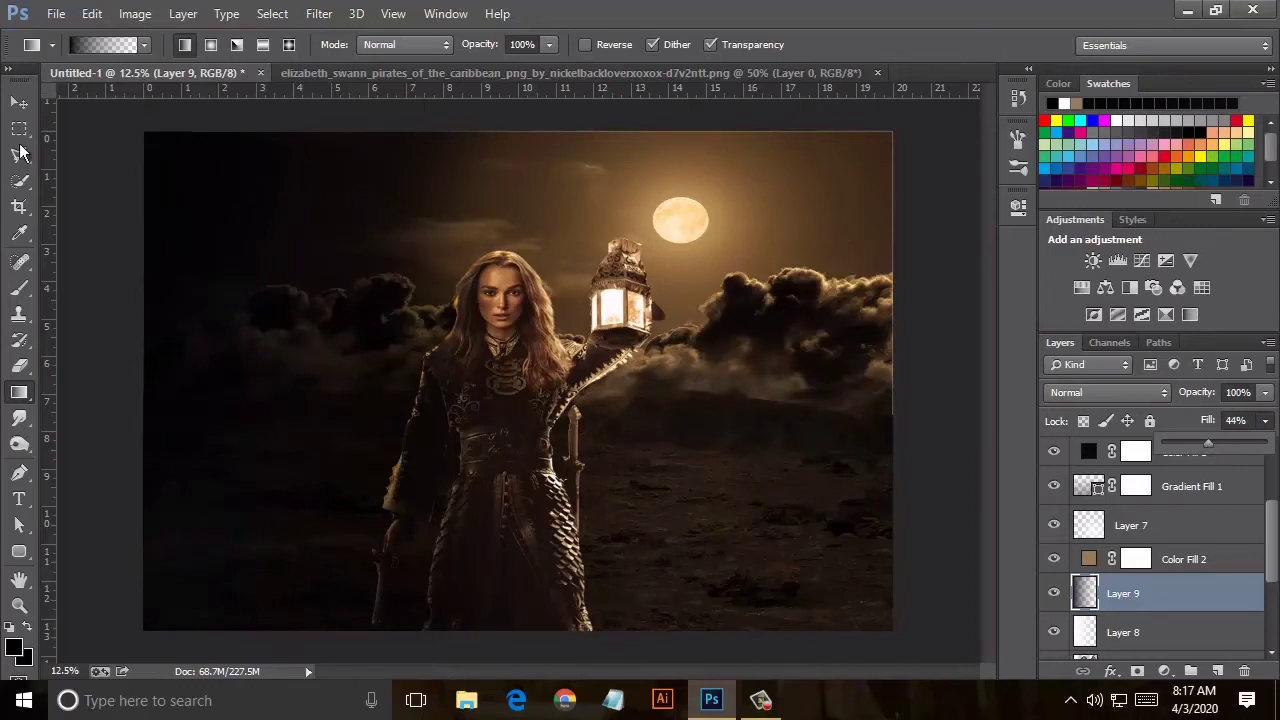
click(19, 102)
mouse_move(498, 381)
mouse_down()
mouse_move(547, 388)
mouse_move(488, 388)
mouse_up()
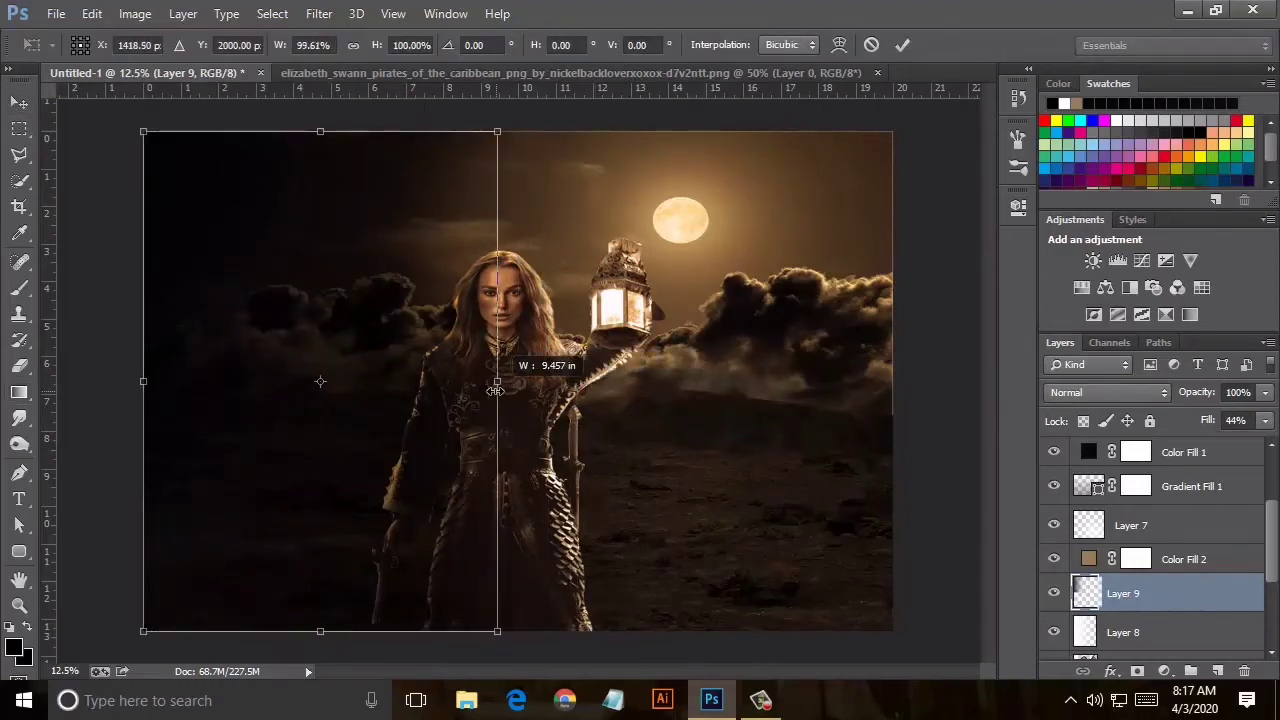
click(902, 45)
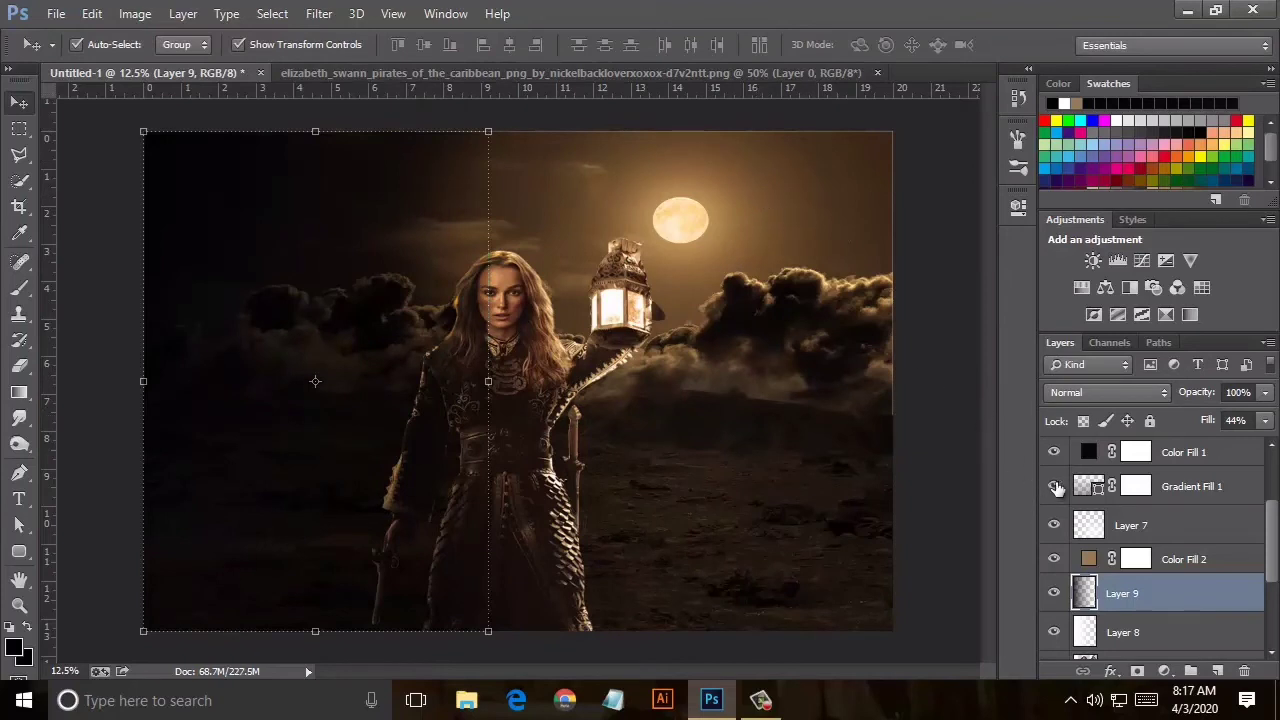
click(1265, 421)
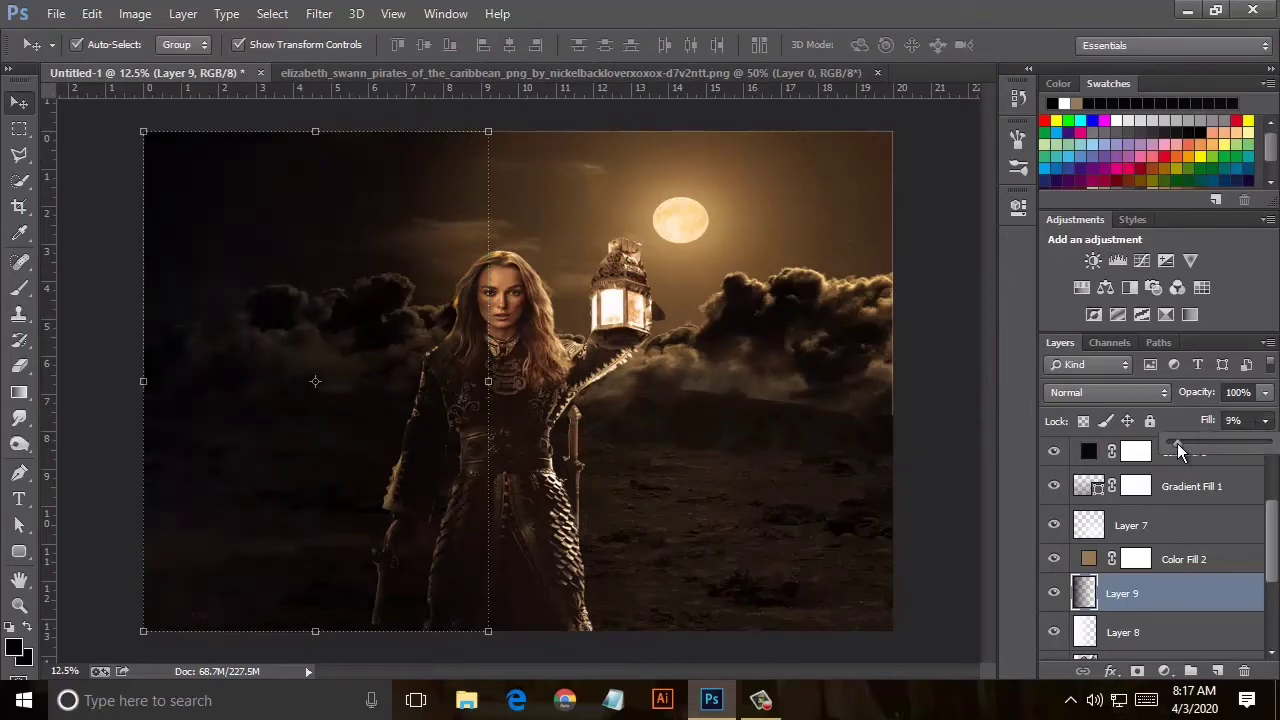
click(17, 108)
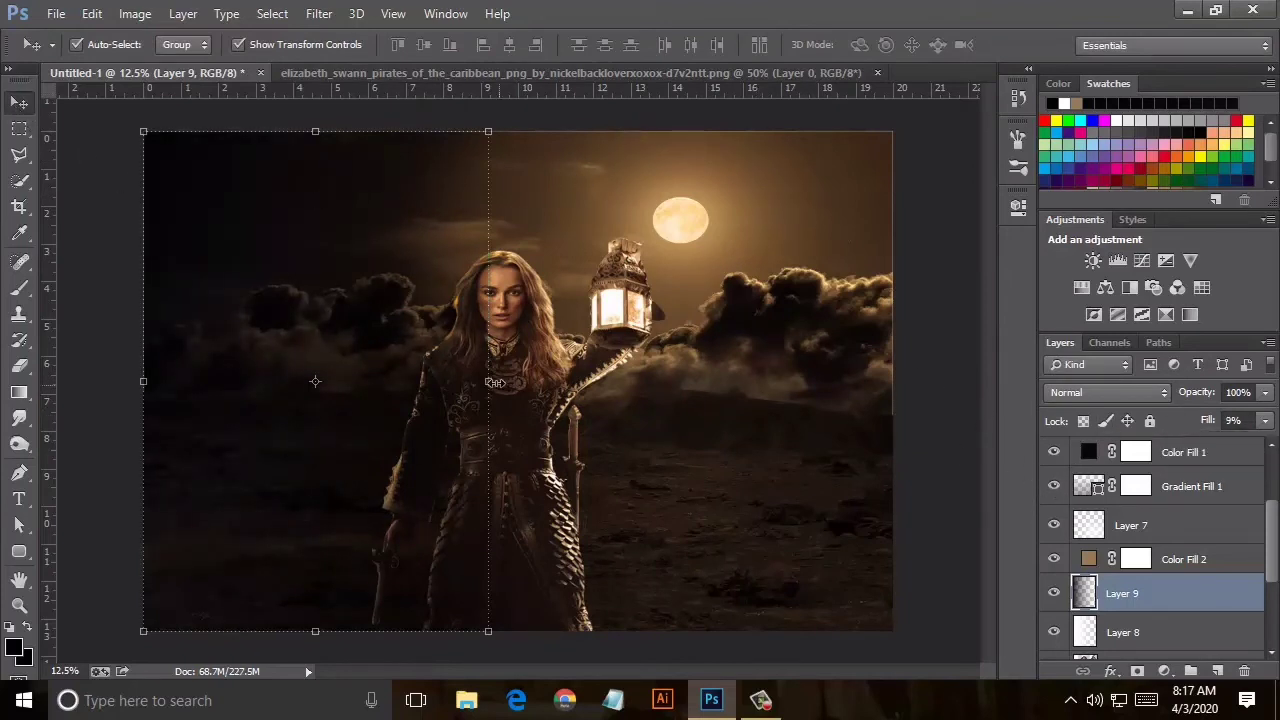
key(e)
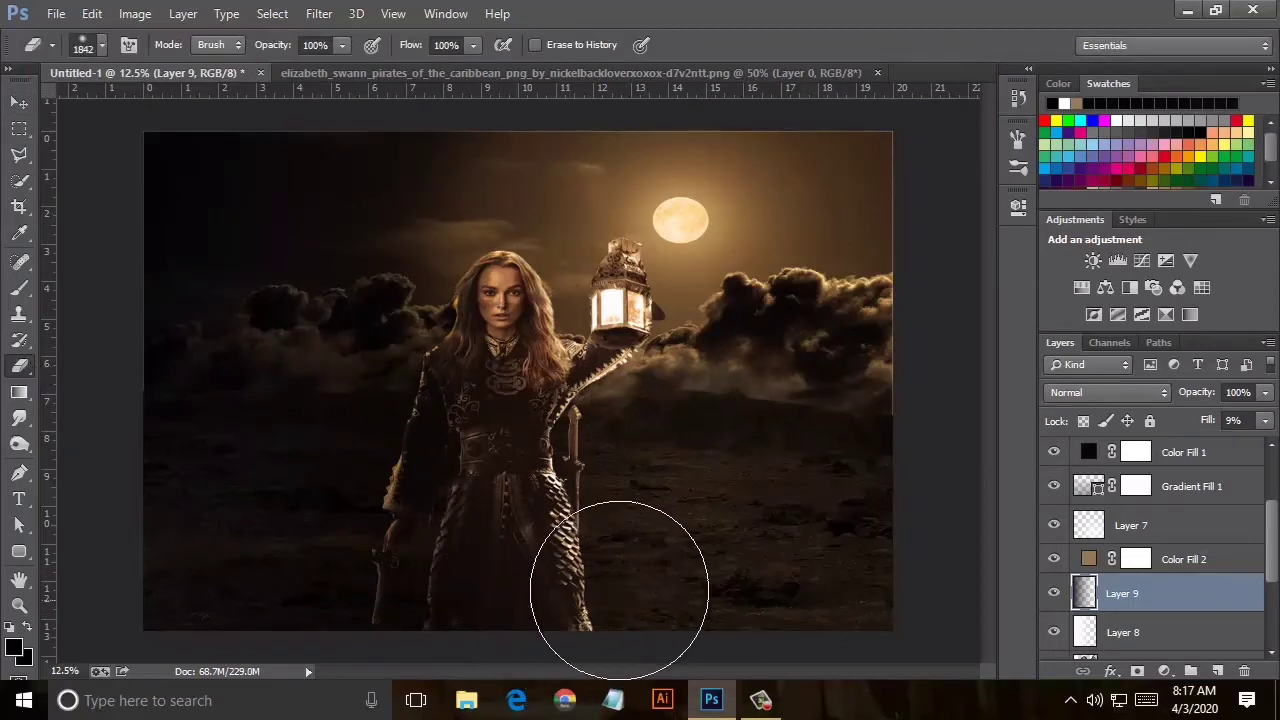
Add a black Solid Color fill layer, Color Fill 3, above Layer 9.
click(1164, 670)
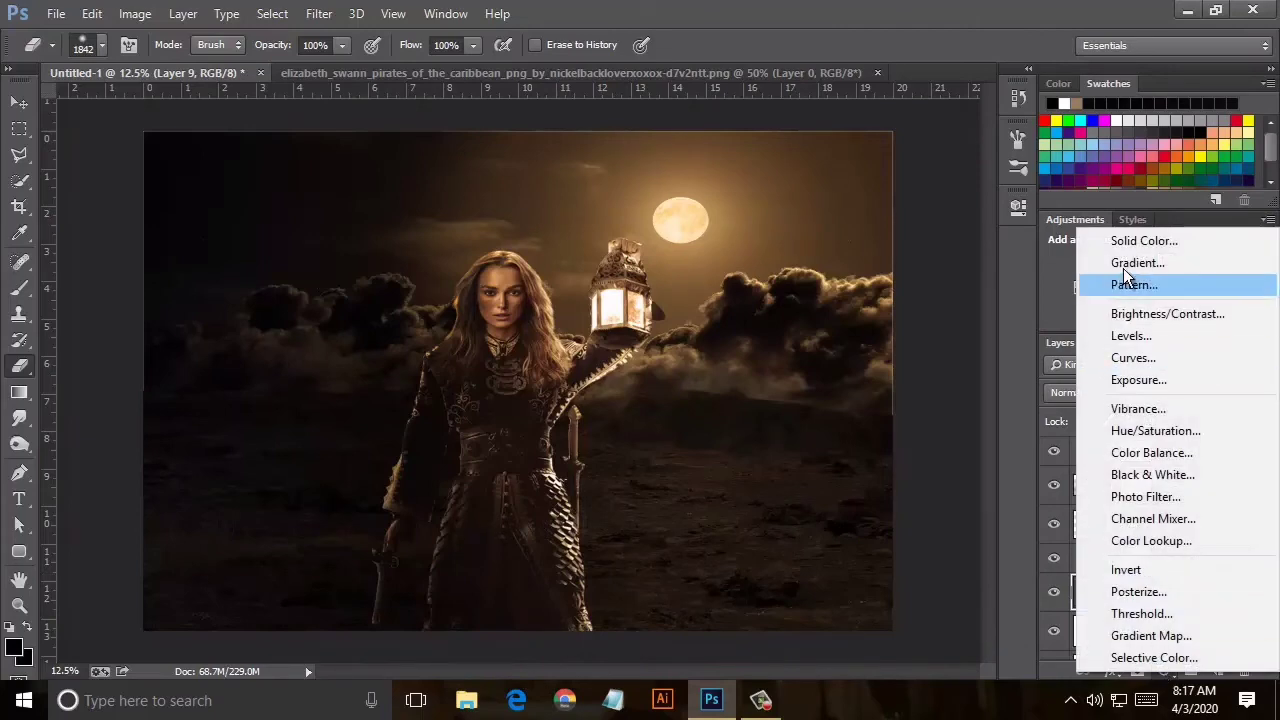
click(1132, 240)
click(839, 513)
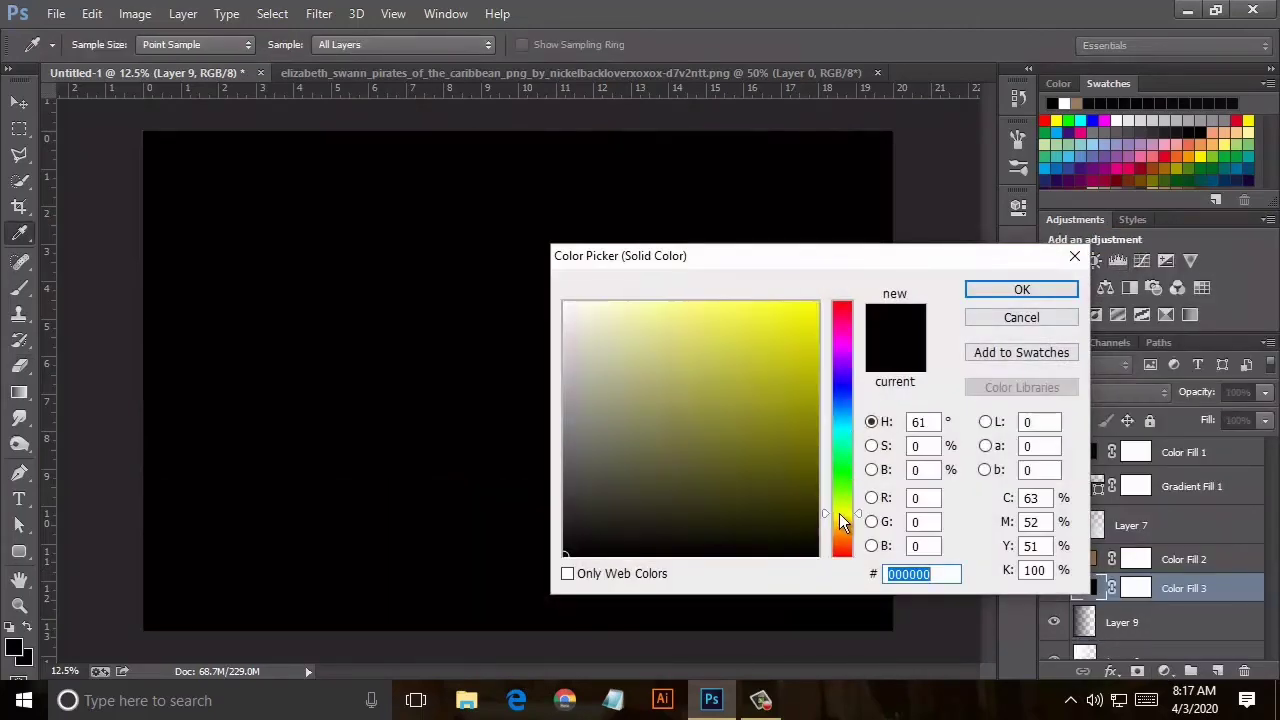
mouse_move(843, 520)
mouse_down()
mouse_move(839, 344)
mouse_move(842, 523)
mouse_up()
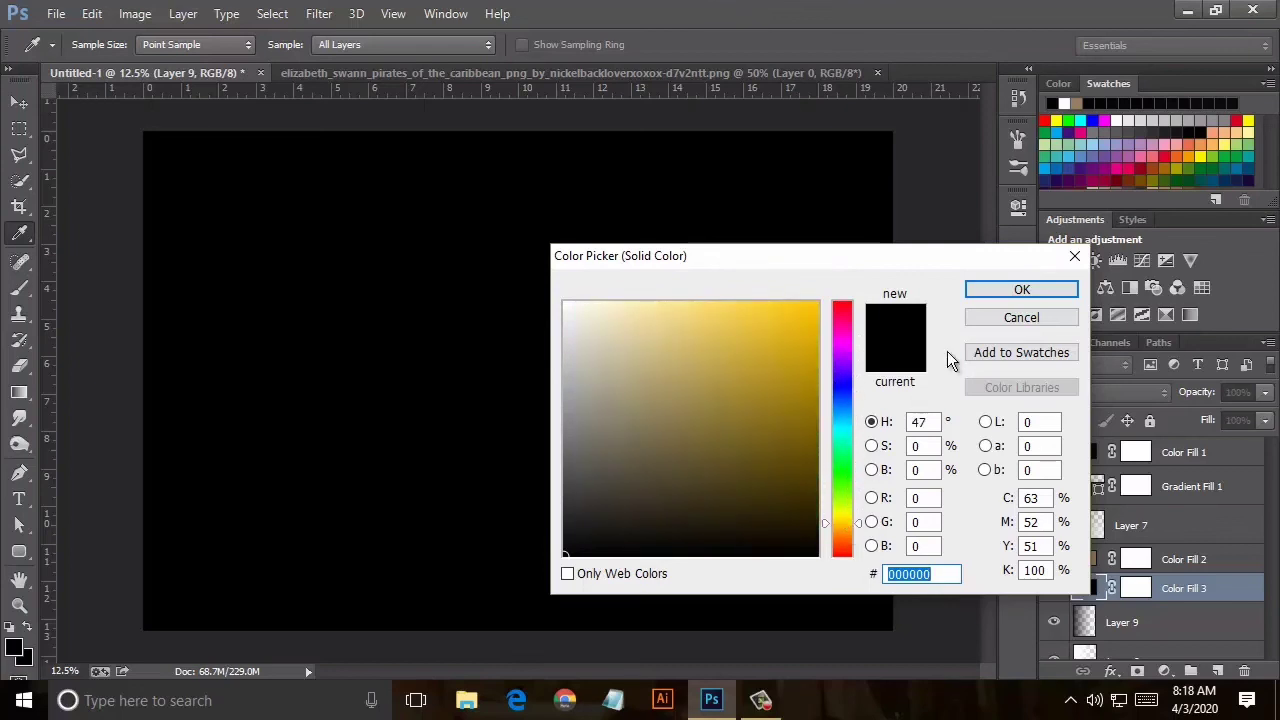
click(990, 289)
Blend Color Fill 3 with Linear Dodge (Add) at 100% fill.
click(1071, 393)
click(1069, 394)
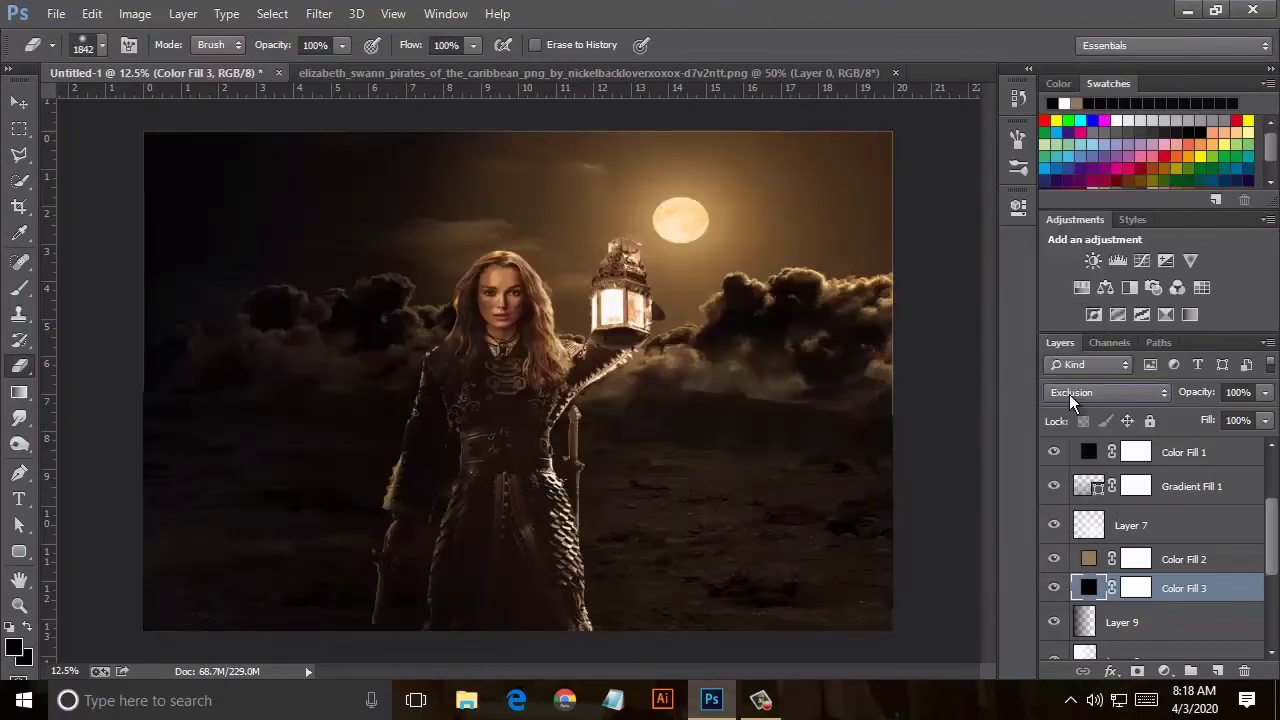
scroll(1069, 394, down, 3)
scroll(1064, 388, up, 3)
scroll(1064, 388, up, 5)
key(ctrl+plus)
key(ctrl+plus)
key(ctrl+plus)
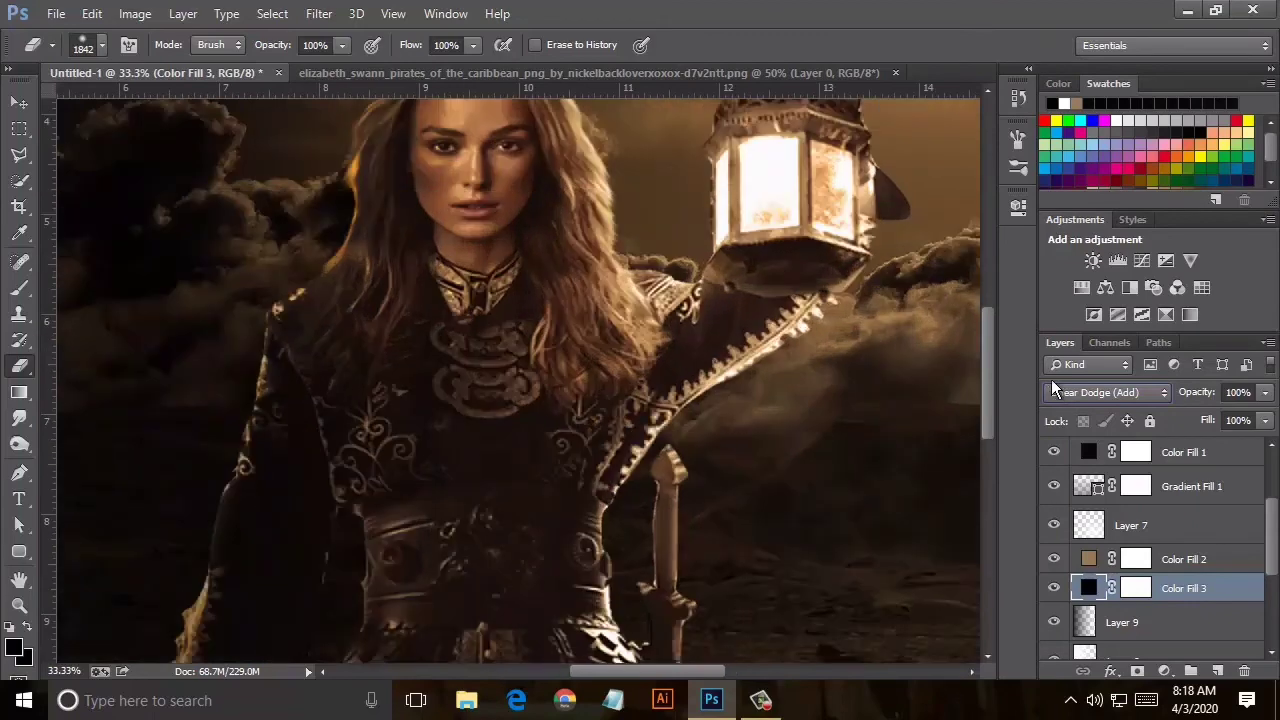
mouse_move(985, 442)
mouse_down()
mouse_move(978, 365)
mouse_move(985, 436)
mouse_up()
scroll(1105, 570, down, 4)
On Layer 3, soften the woman's and lantern's cut-out edges with a 45 px Blur brush.
click(1108, 552)
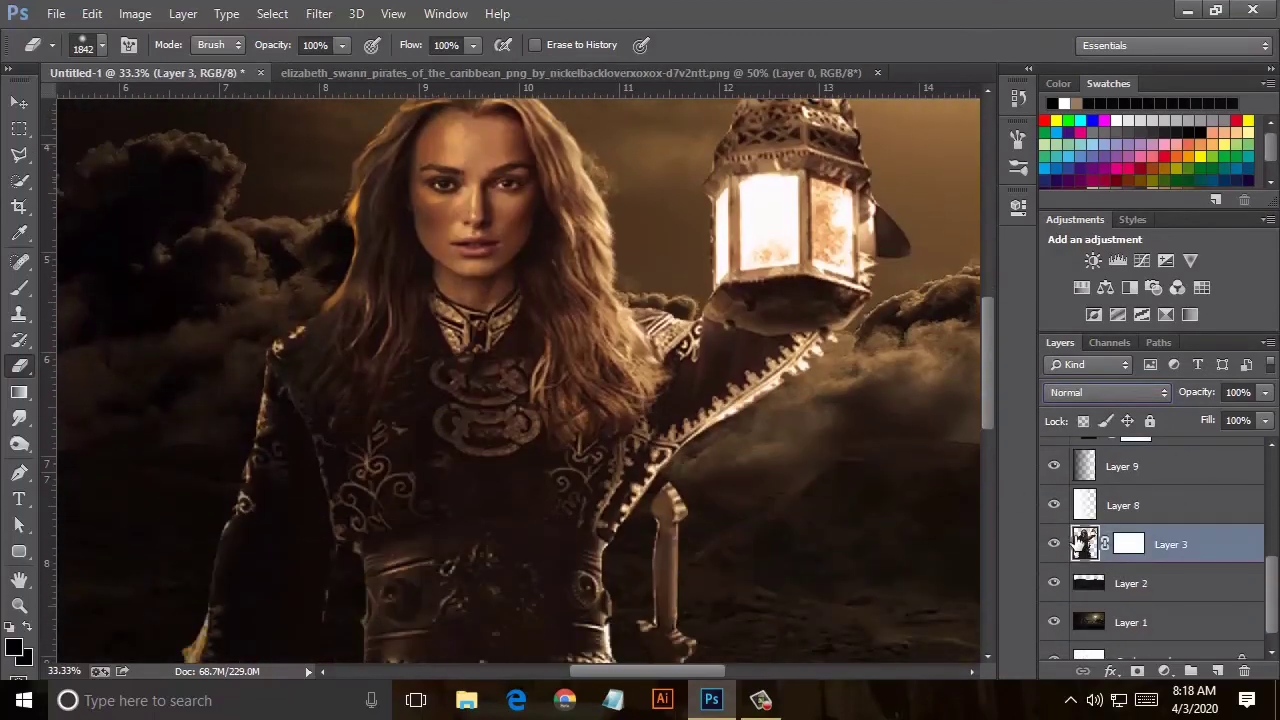
click(99, 51)
text(45)
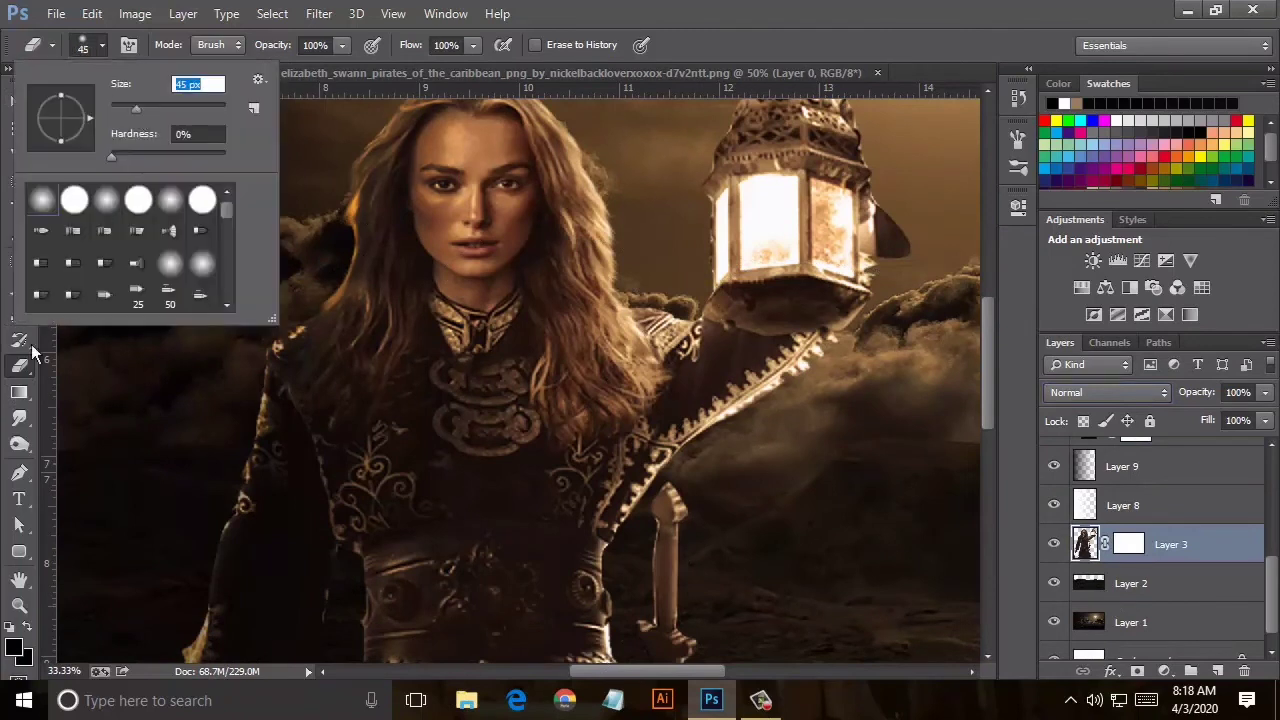
key(Return)
click(22, 418)
click(100, 417)
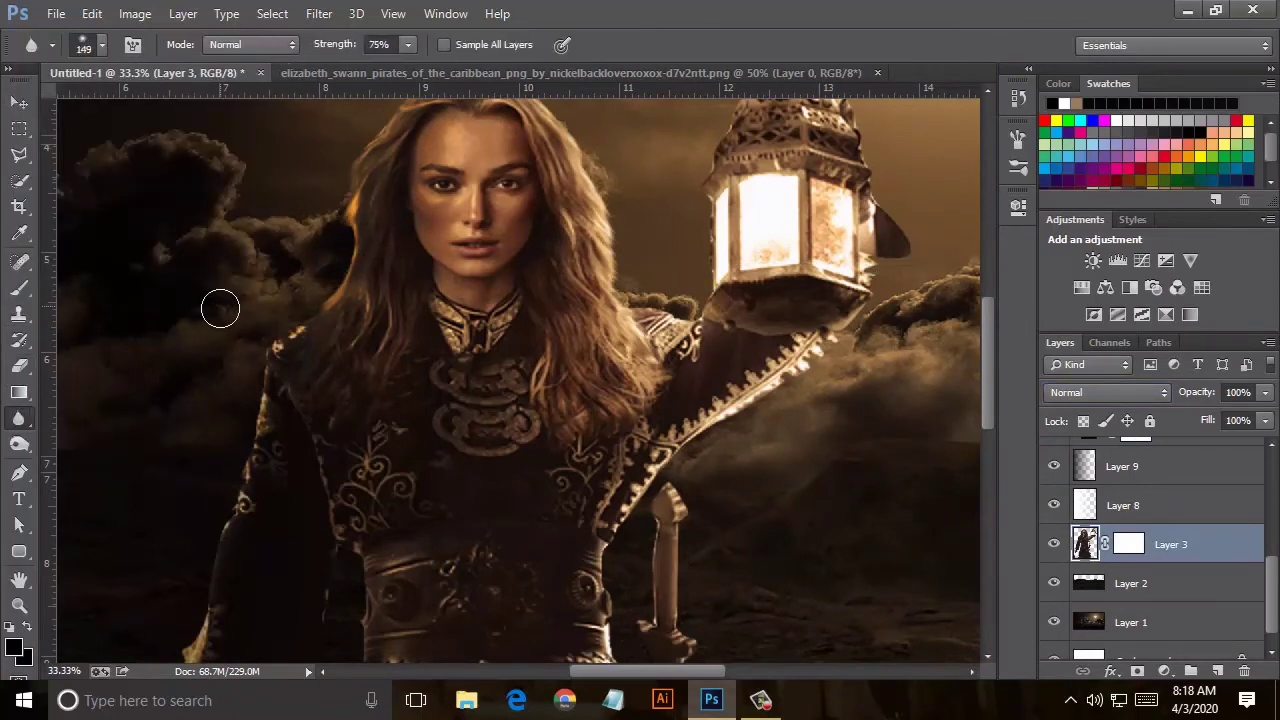
scroll(400, 300, up, 3)
scroll(619, 341, up, 2)
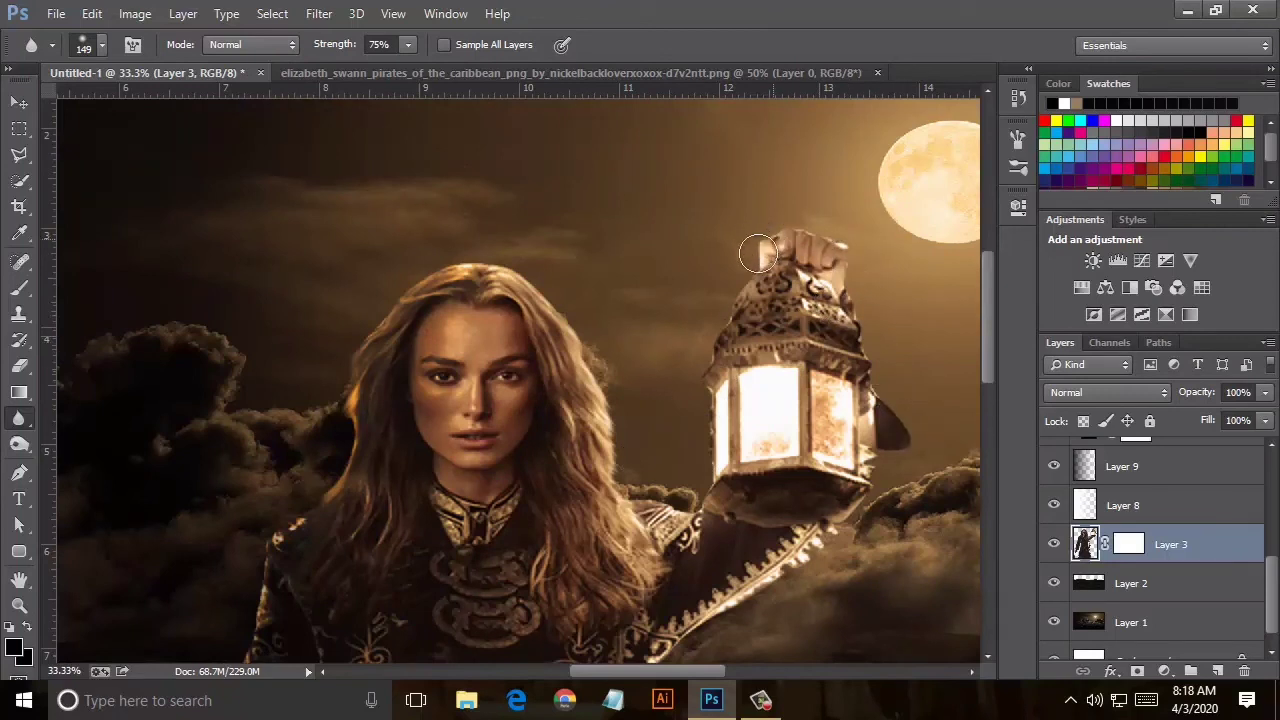
scroll(800, 305, down, 3)
scroll(800, 305, down, 1)
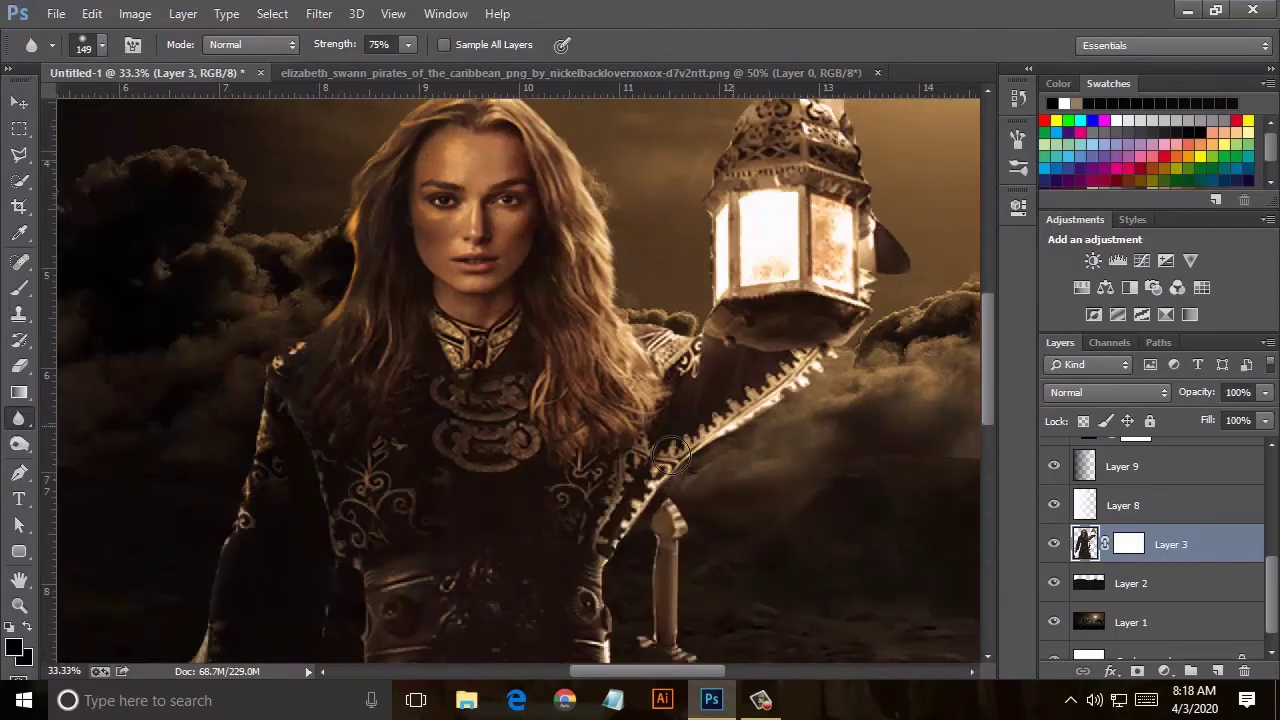
Dodge-lighten the hair and cloak edges using Midtones at 67%.
key(o)
scroll(341, 377, up, 3)
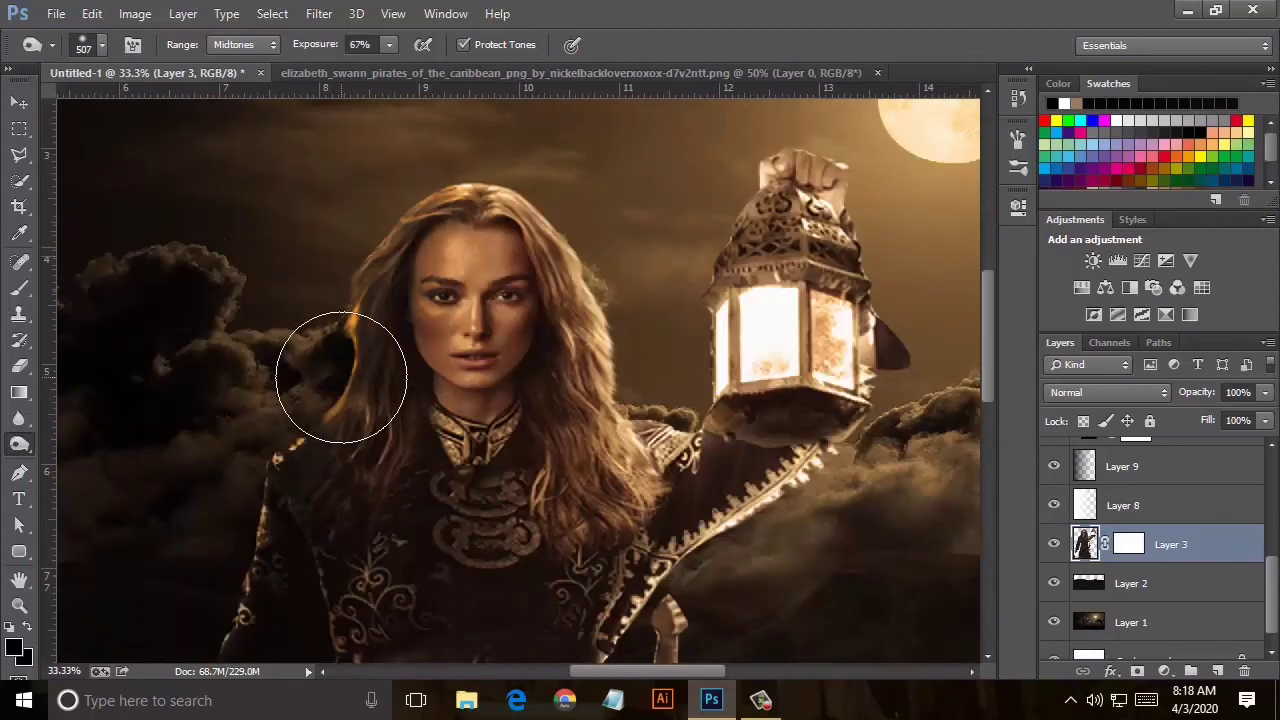
scroll(341, 377, down, 4)
scroll(350, 370, down, 4)
scroll(200, 440, down, 2)
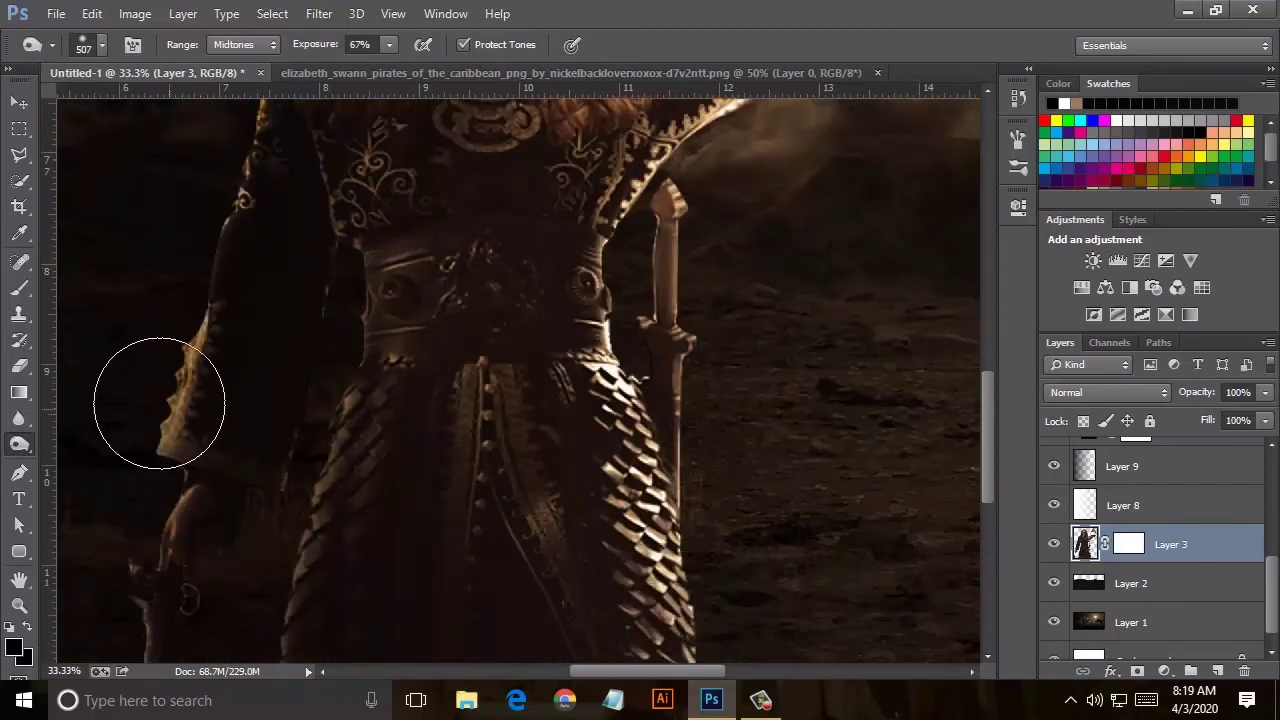
scroll(200, 430, down, 2)
scroll(230, 560, down, 1)
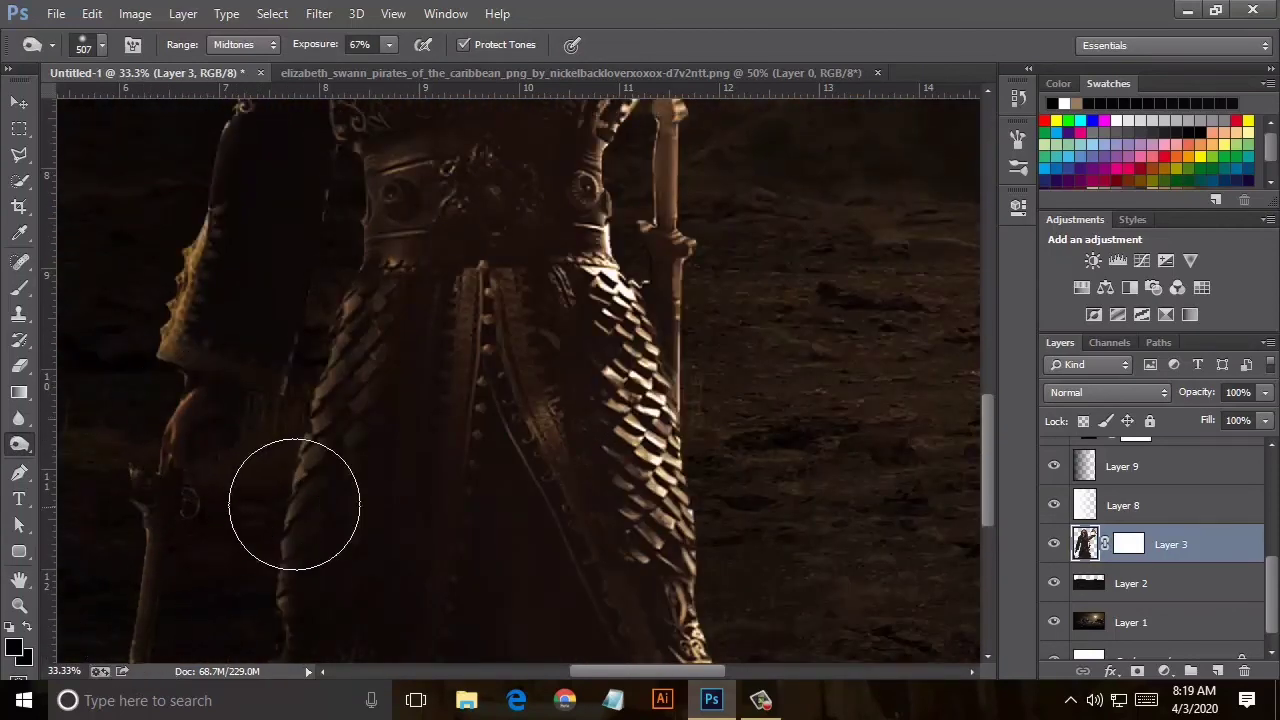
scroll(320, 504, down, 1)
scroll(318, 505, down, 2)
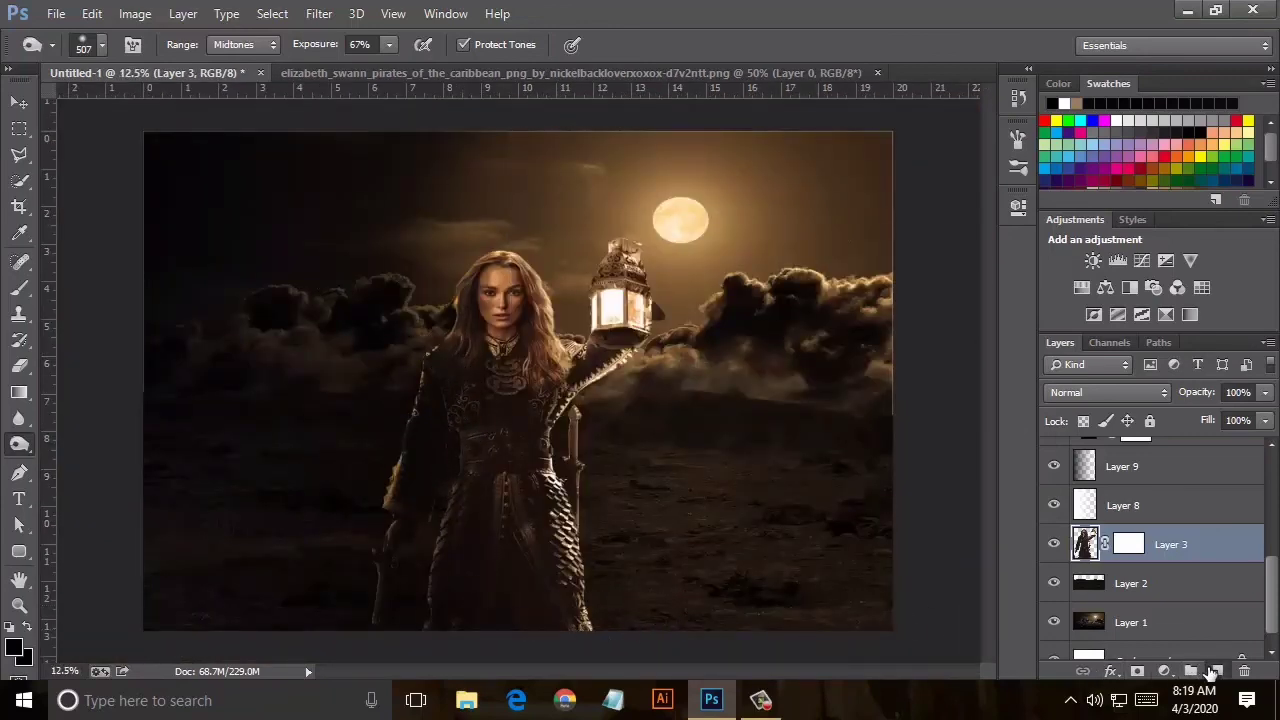
Add Layer 10 and paint a soft sky-sampled tan haze over the lower-right ground at 36% flow.
click(1217, 671)
click(20, 234)
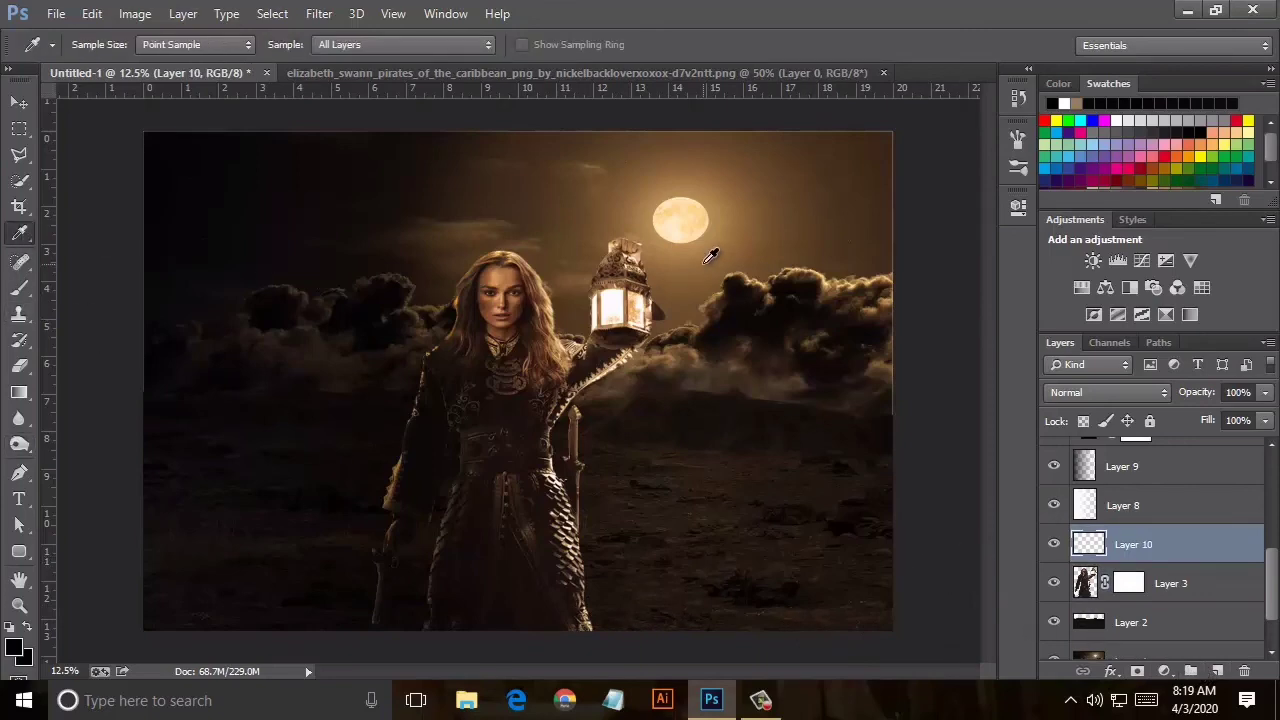
click(662, 261)
click(19, 288)
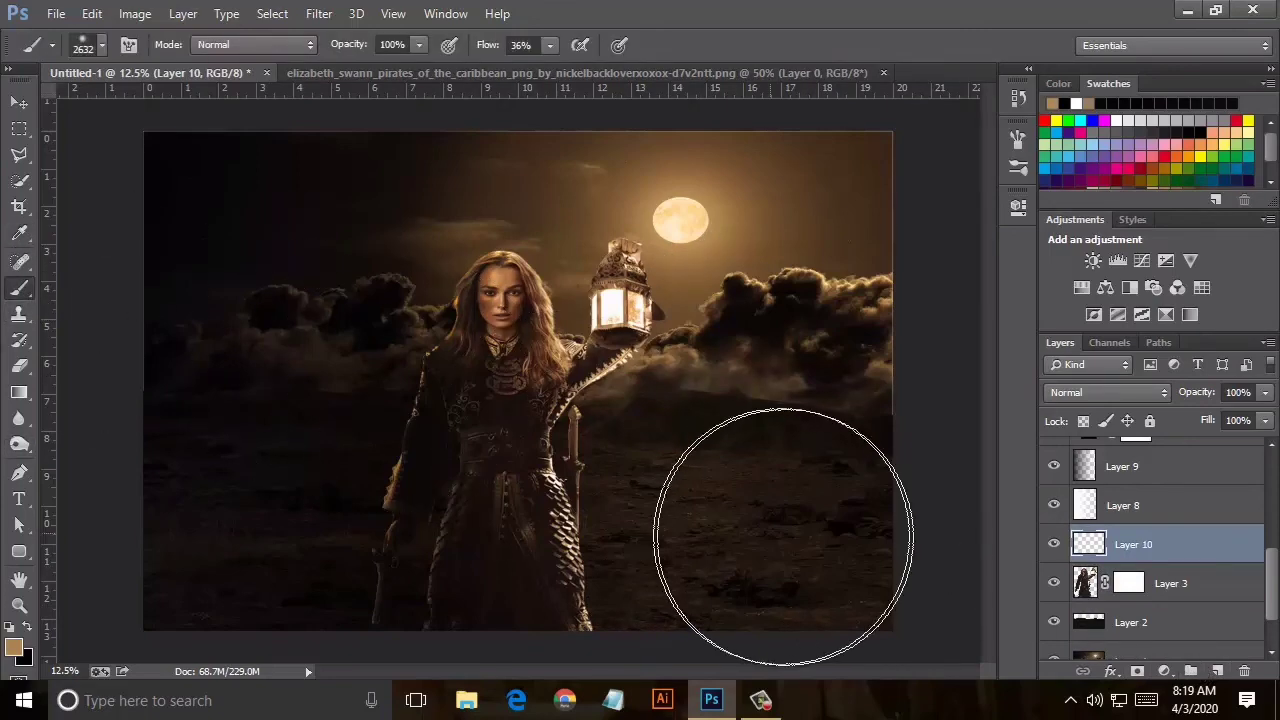
click(714, 514)
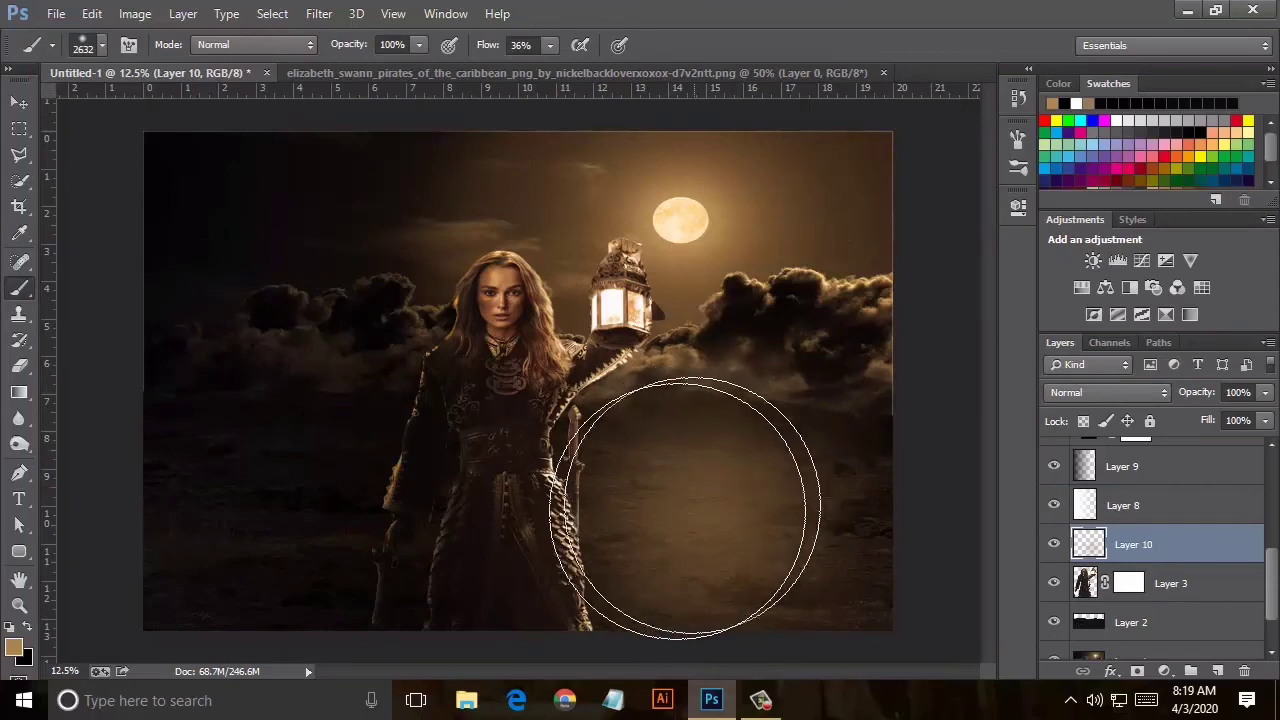
Set Layer 10's blend mode to Overlay.
click(1097, 393)
key(l)
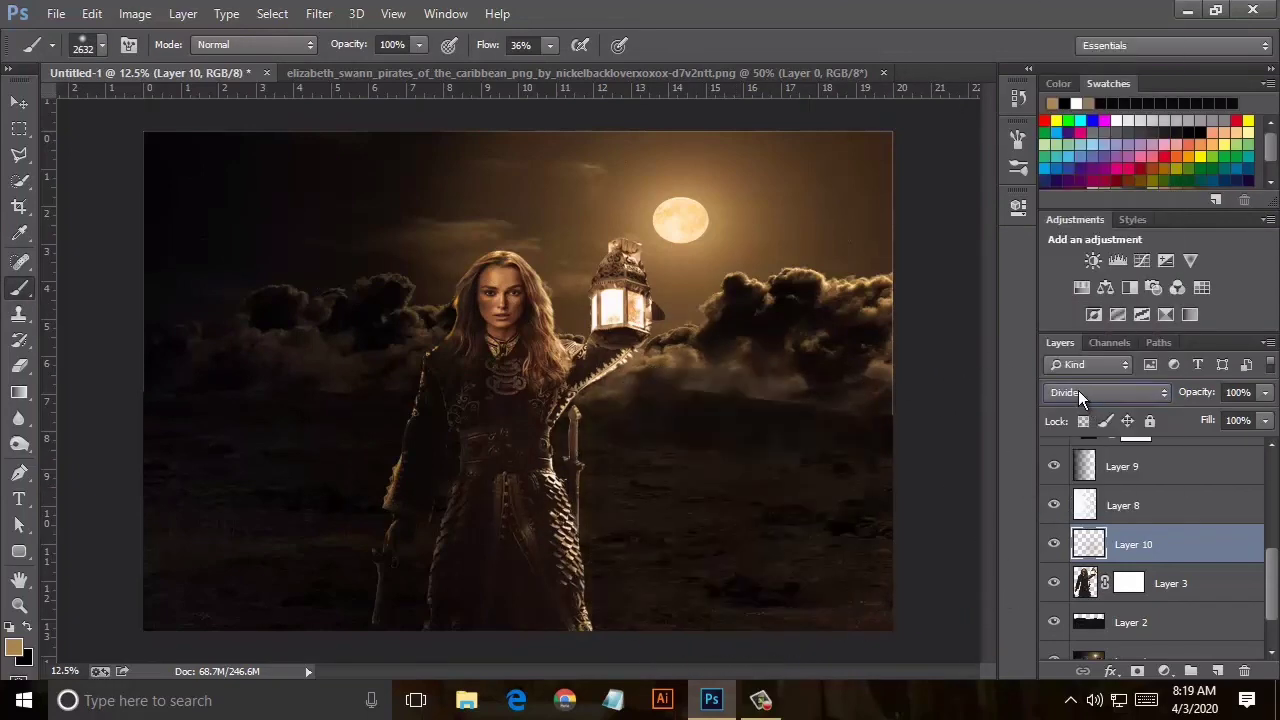
key(u)
scroll(1077, 392, up, 3)
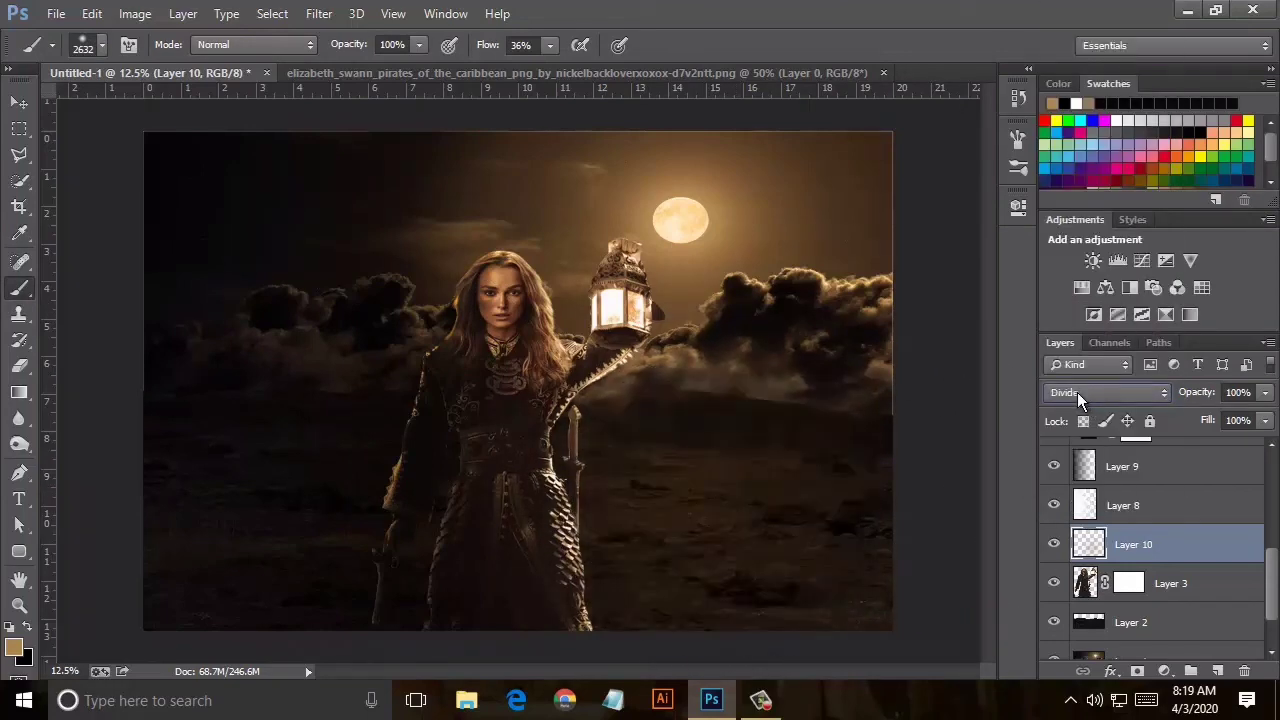
scroll(1077, 392, up, 2)
scroll(1077, 392, up, 2)
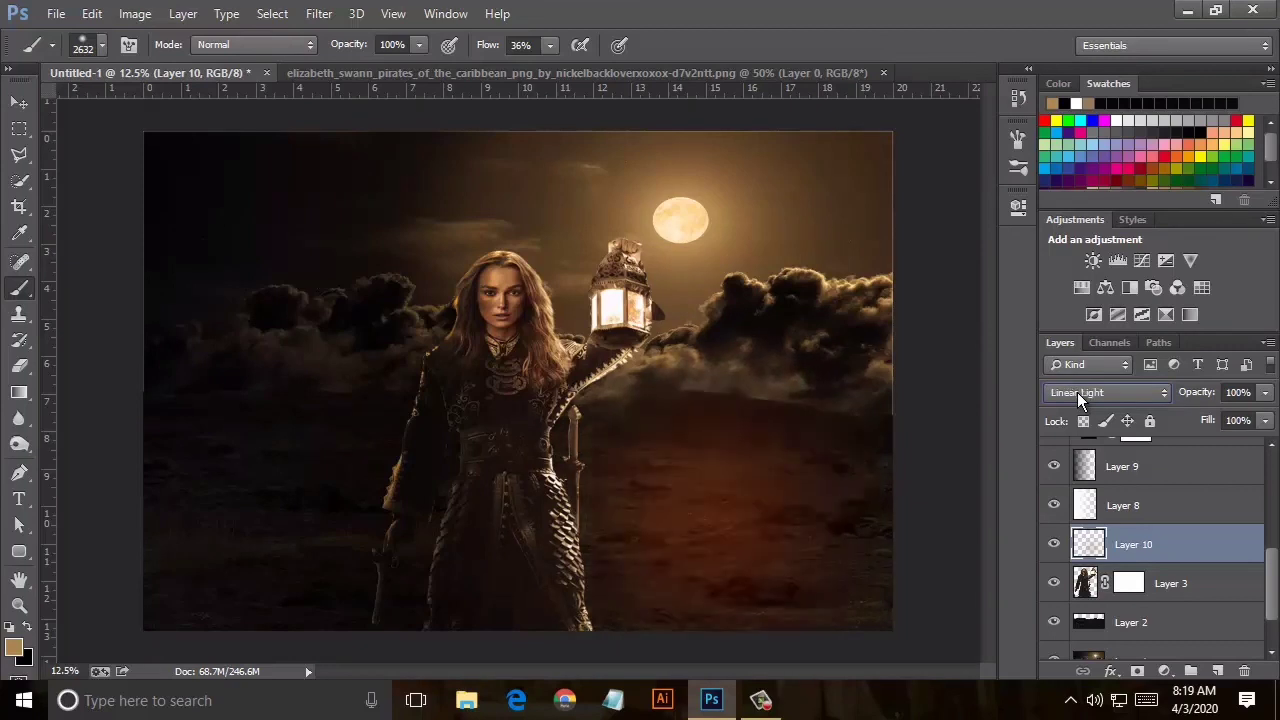
click(1077, 392)
click(1080, 262)
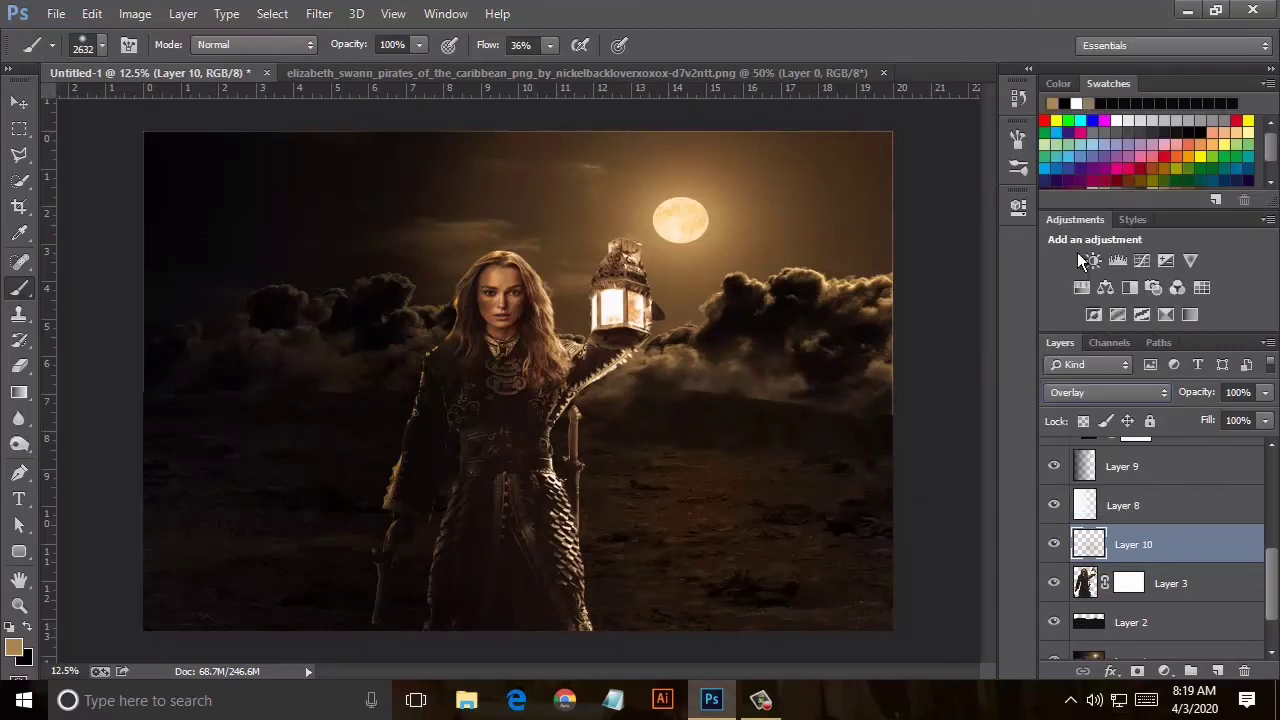
Free Transform Layer 10 slightly wider and commit the change.
click(18, 102)
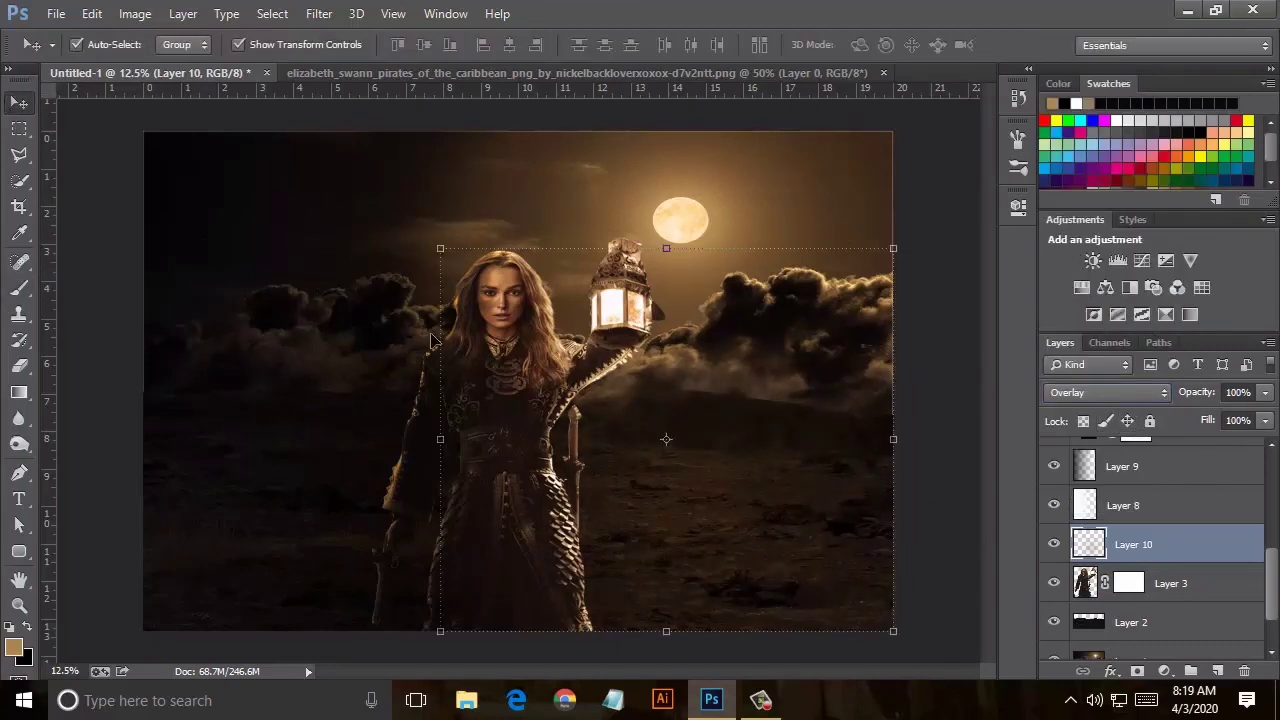
drag(900, 439, 909, 439)
drag(435, 443, 427, 443)
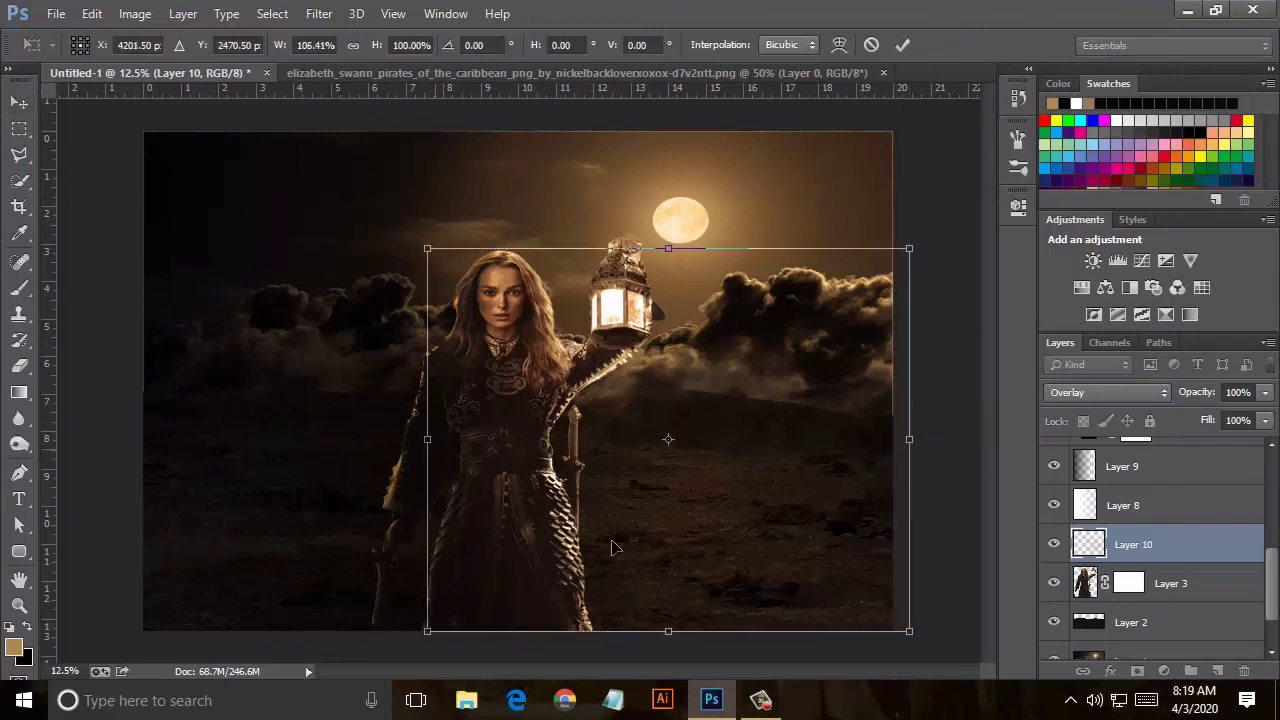
drag(904, 631, 896, 631)
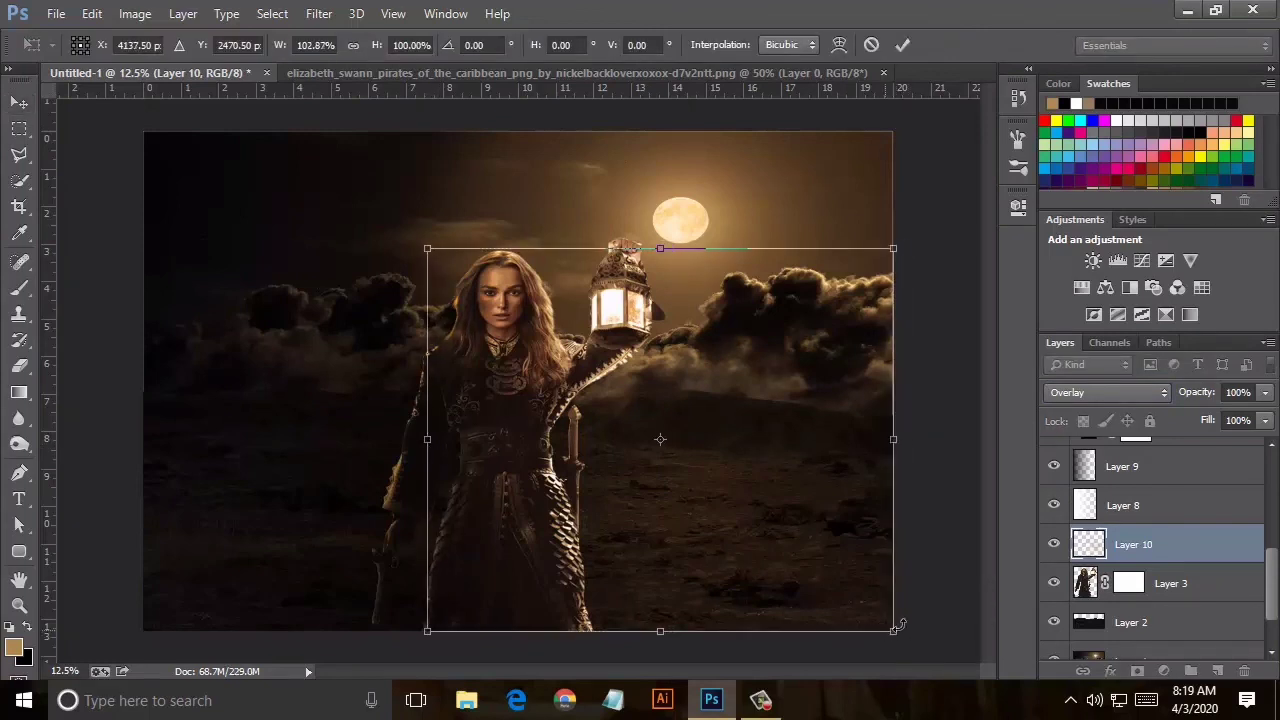
click(18, 102)
click(563, 277)
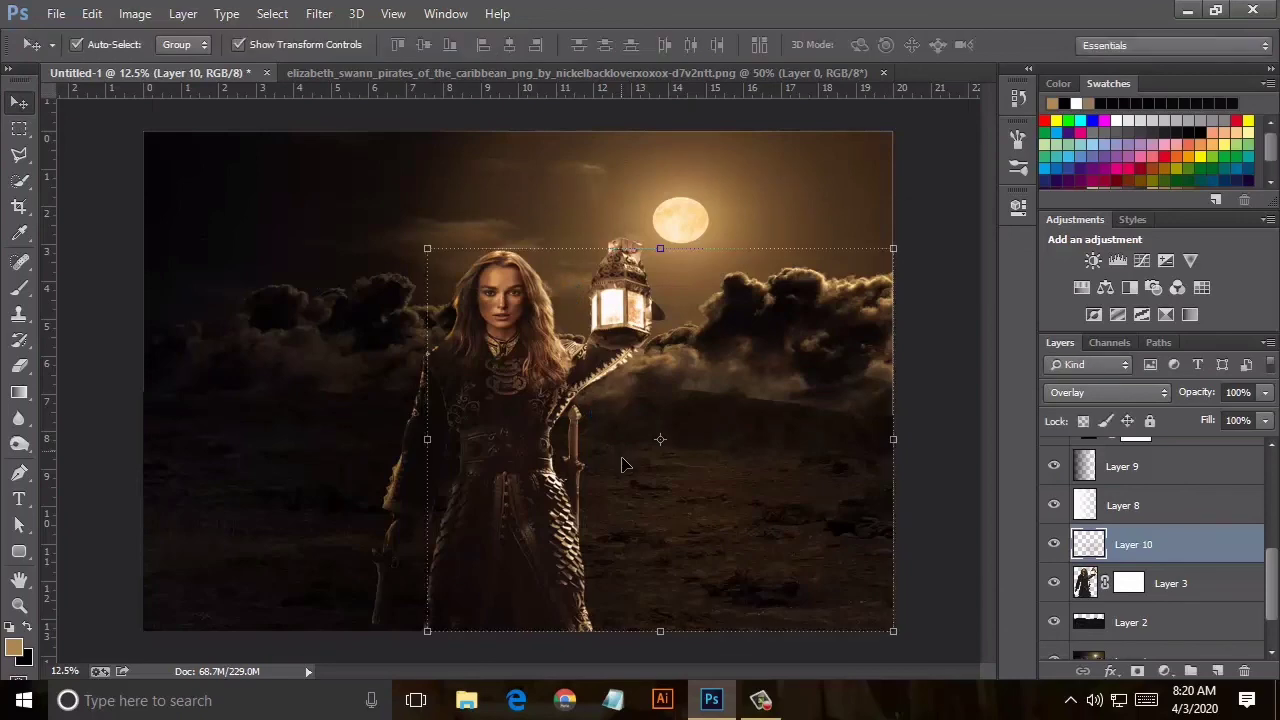